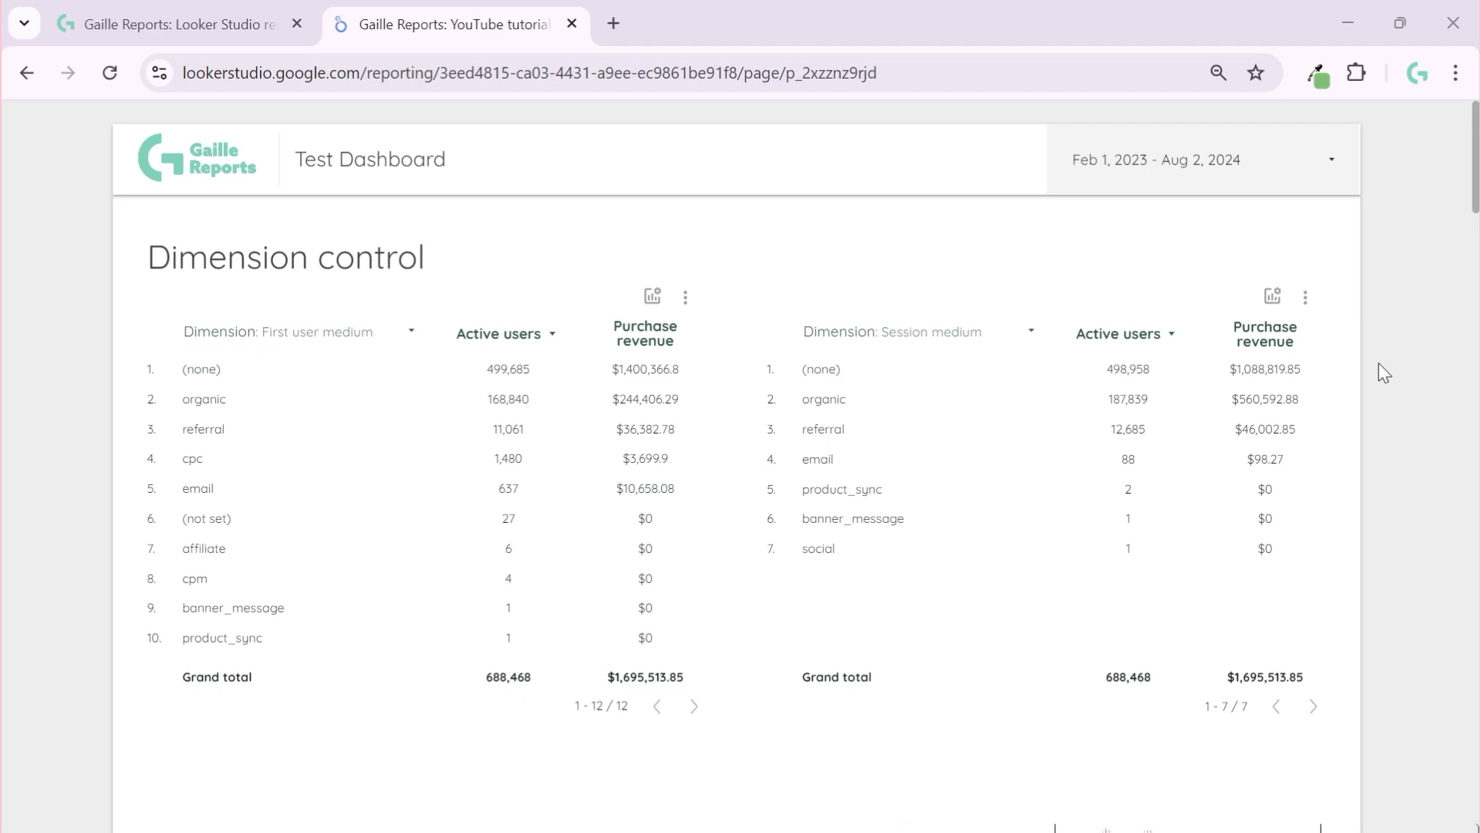
Step: Try grouping the left table by Channel group and the right table by First user source
click(413, 349)
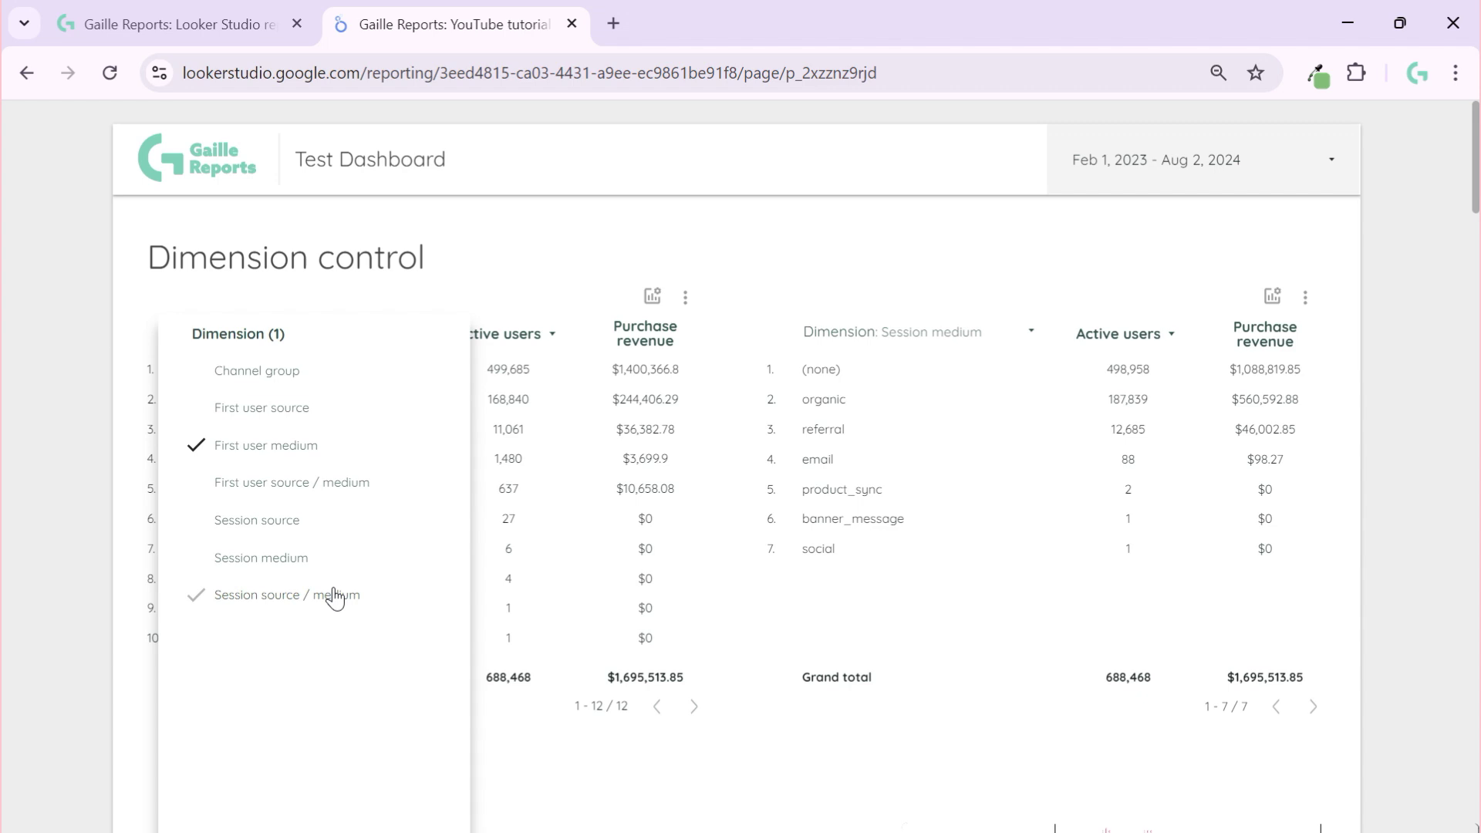
click(322, 380)
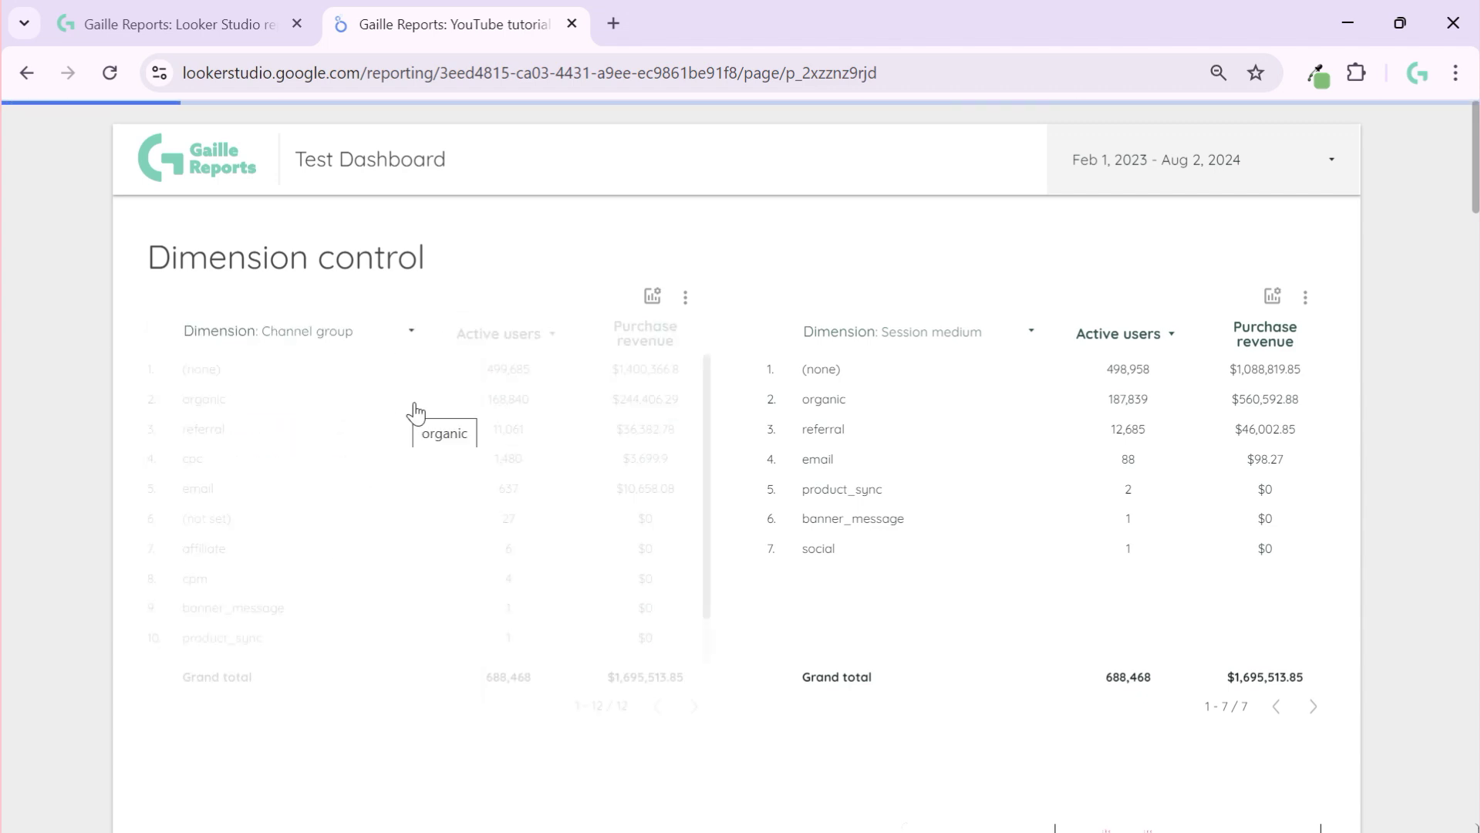
click(995, 338)
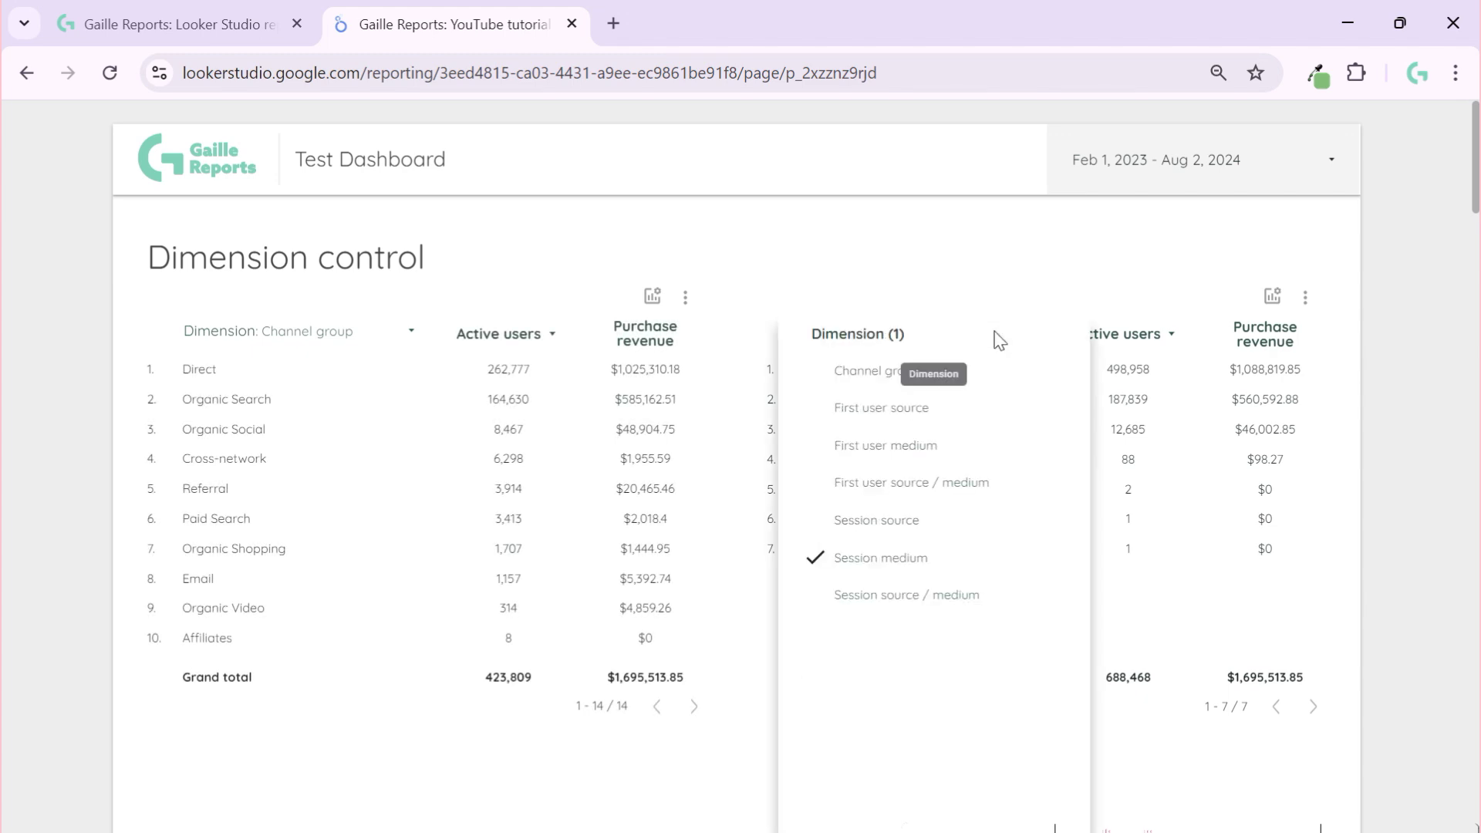
click(919, 407)
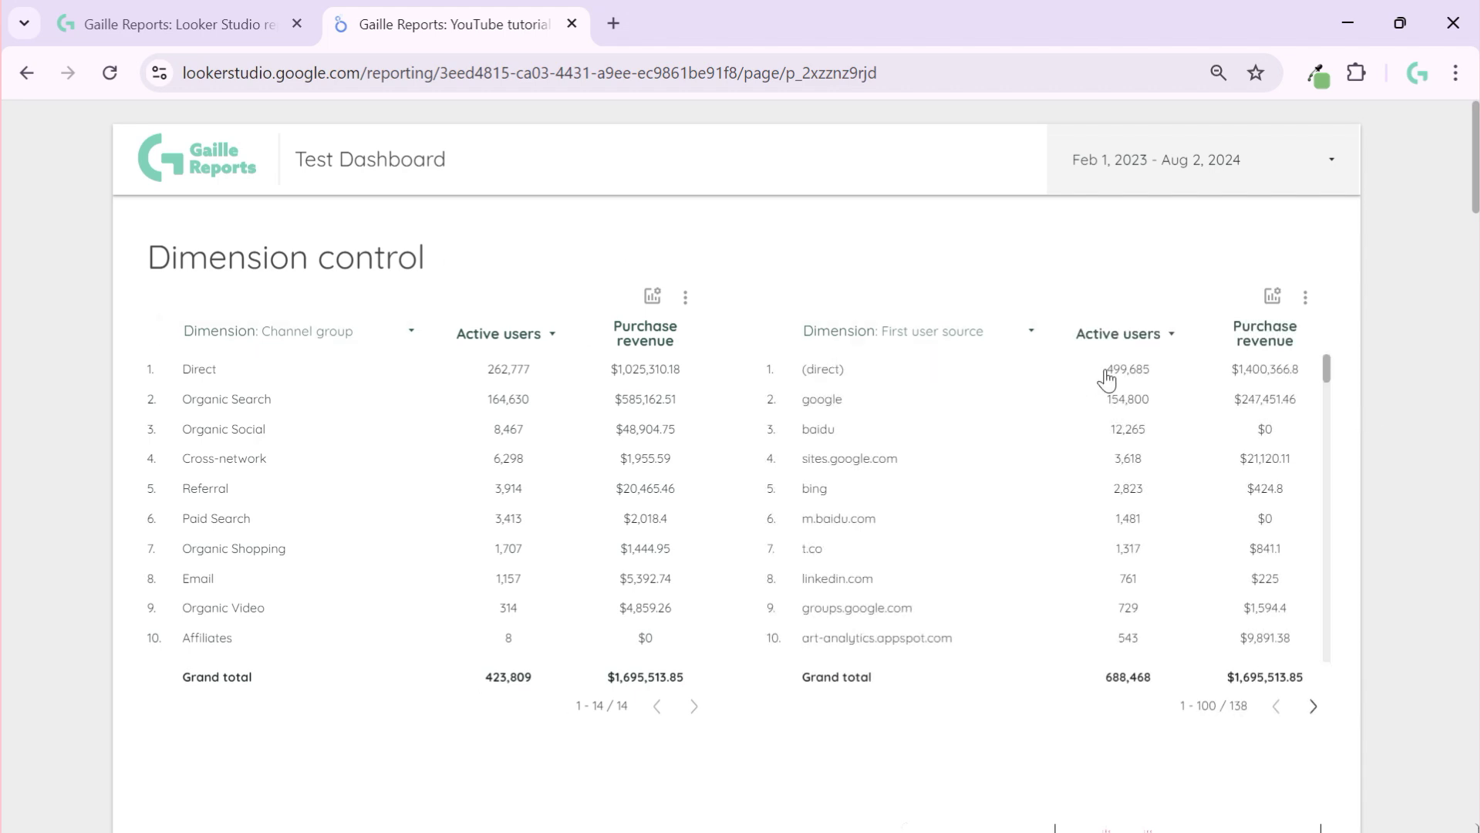
Step: Regroup the left table by Session source and glance at its optional metric choices
click(383, 349)
click(262, 522)
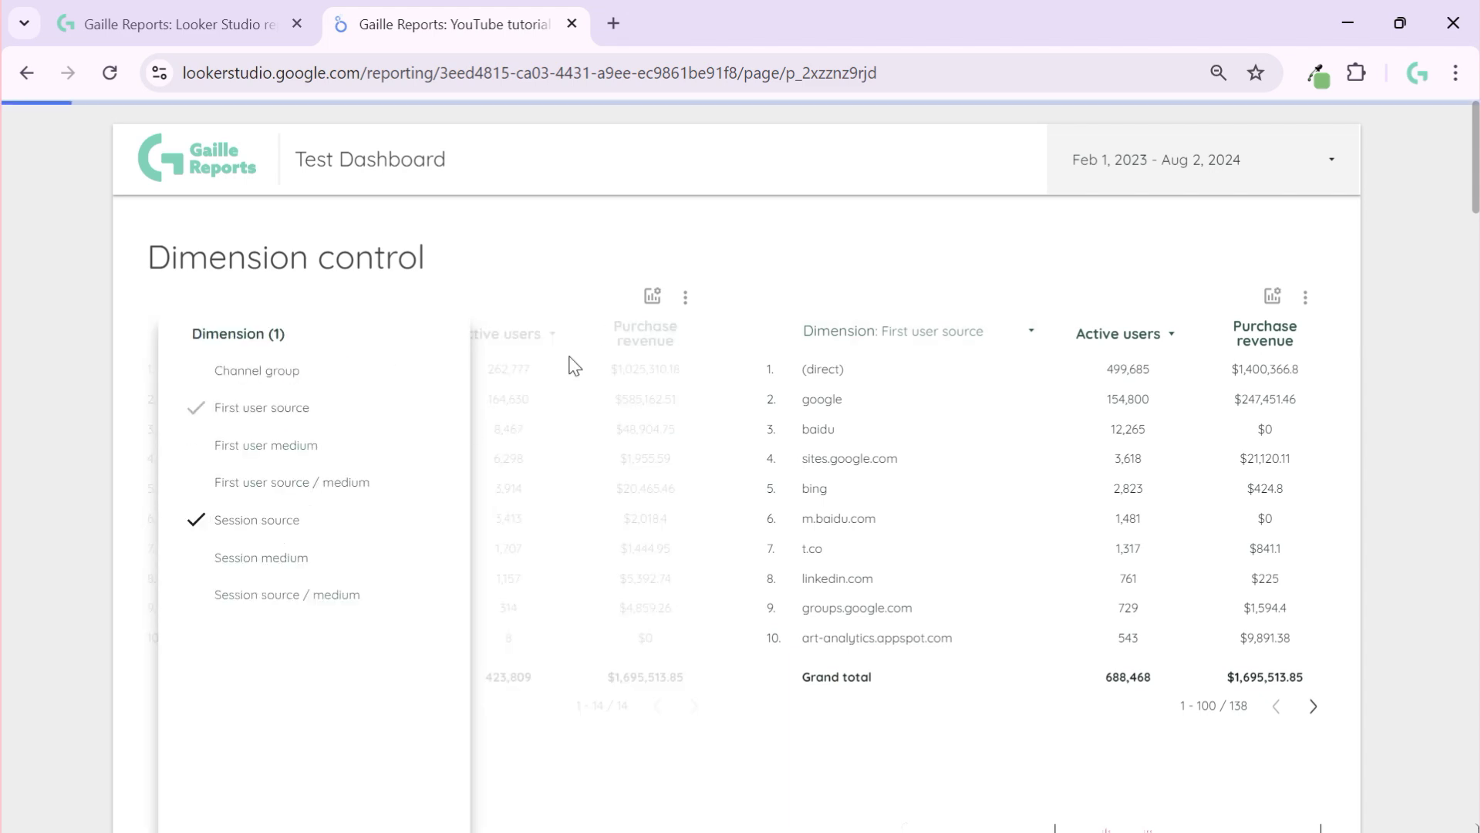
click(595, 264)
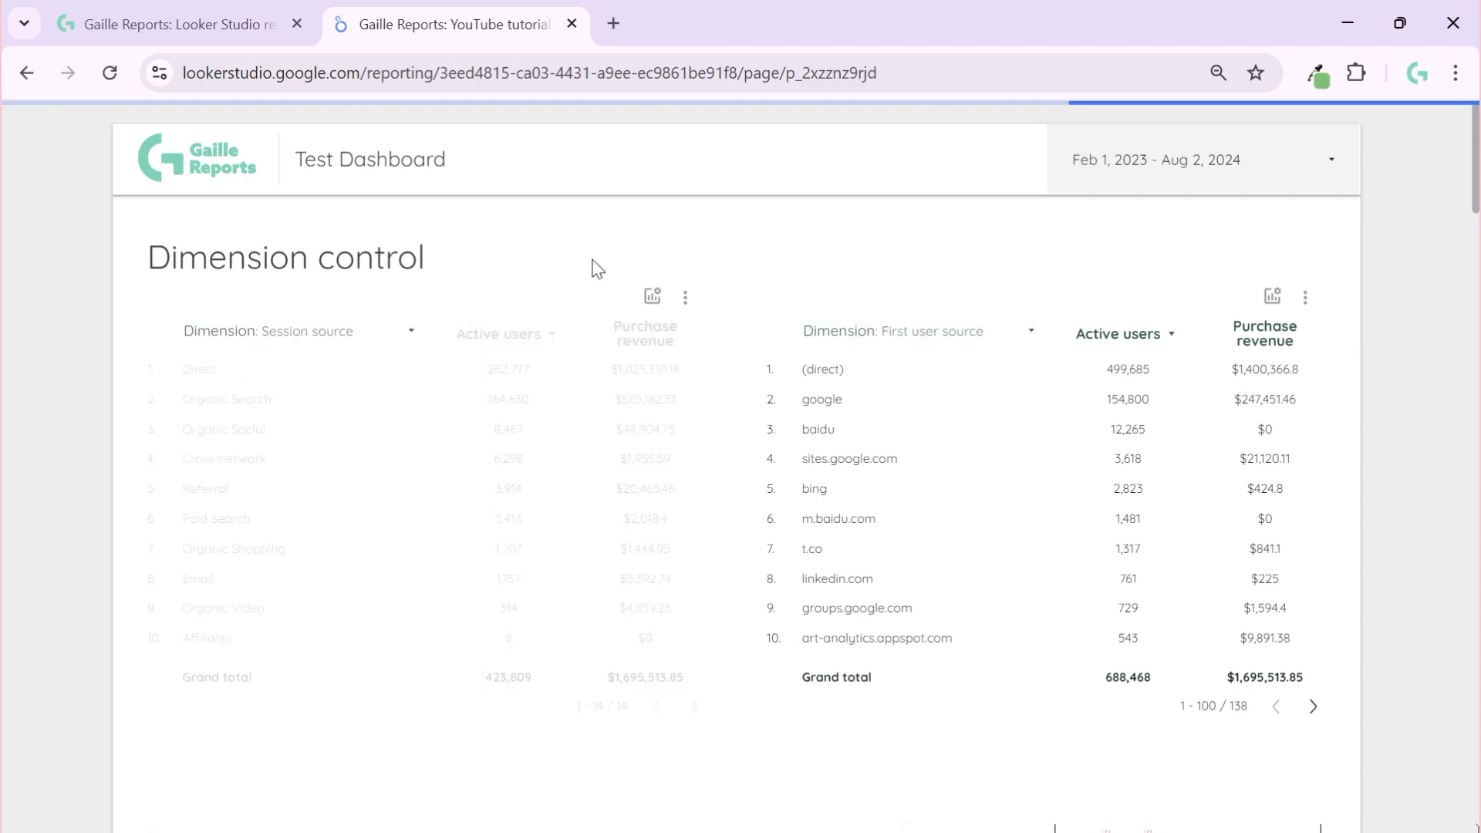
click(654, 301)
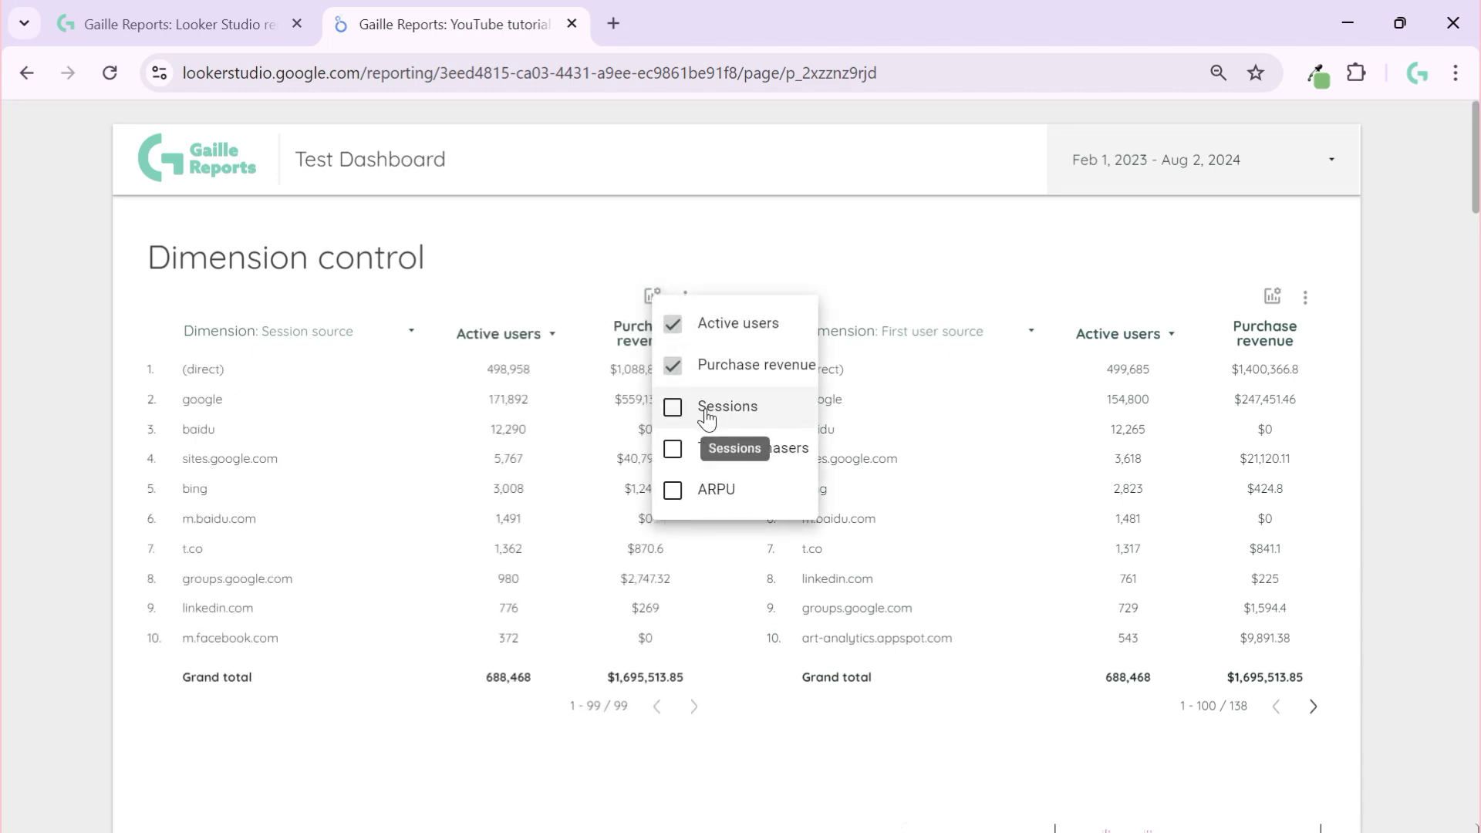
click(785, 228)
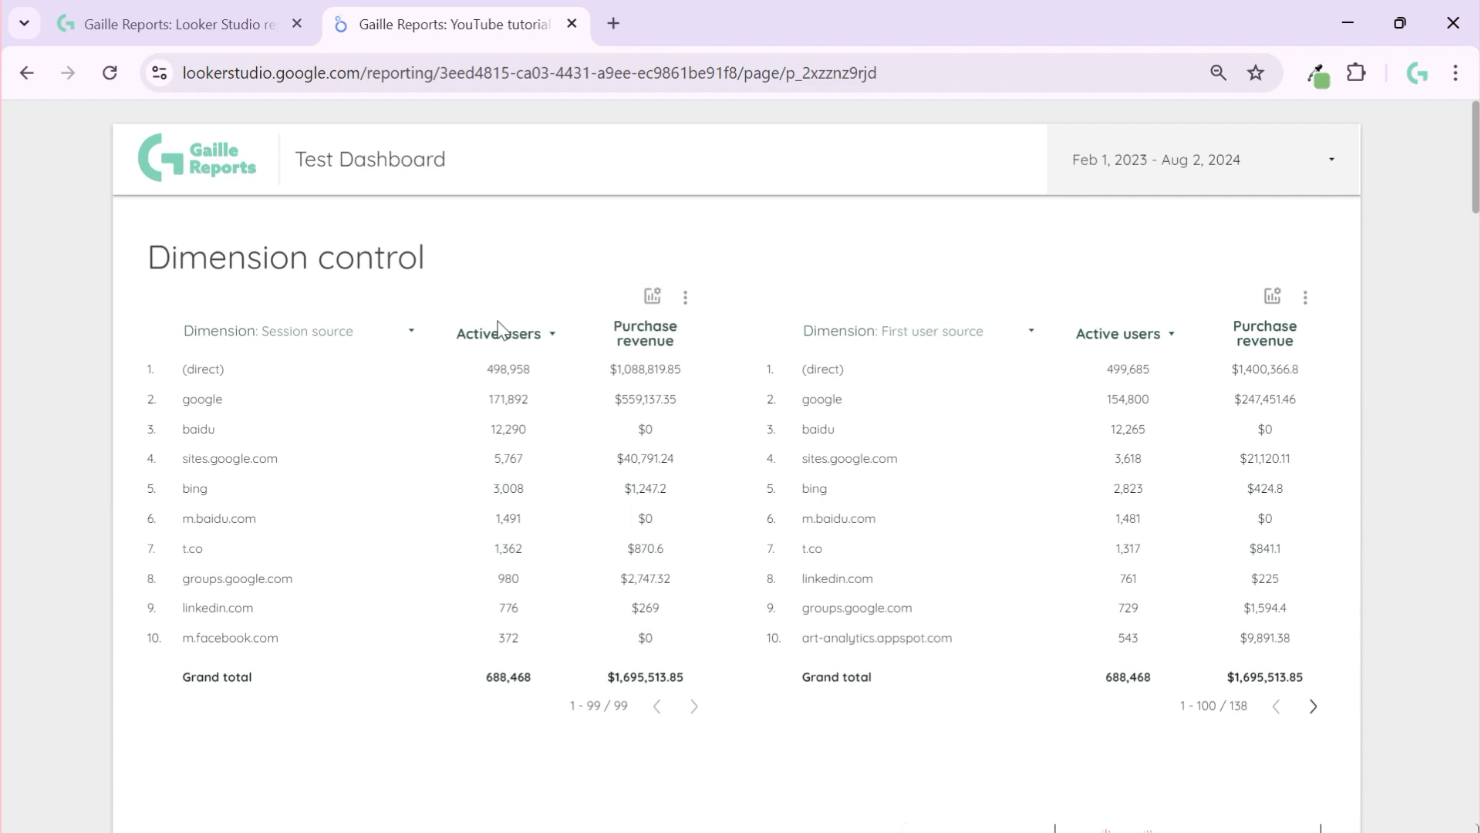
Step: Regroup the right table by First user medium
click(1001, 335)
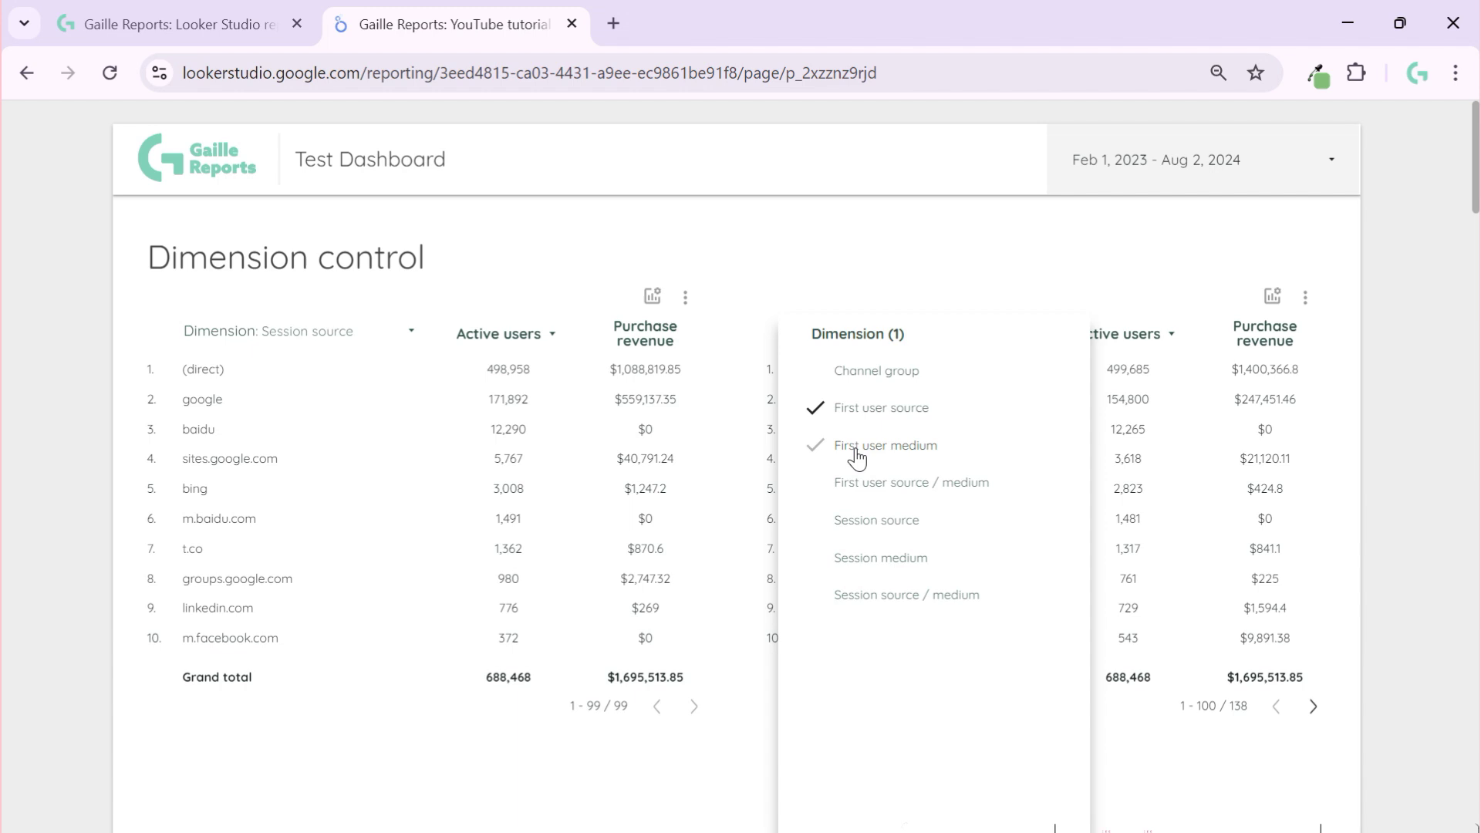
click(888, 446)
click(930, 279)
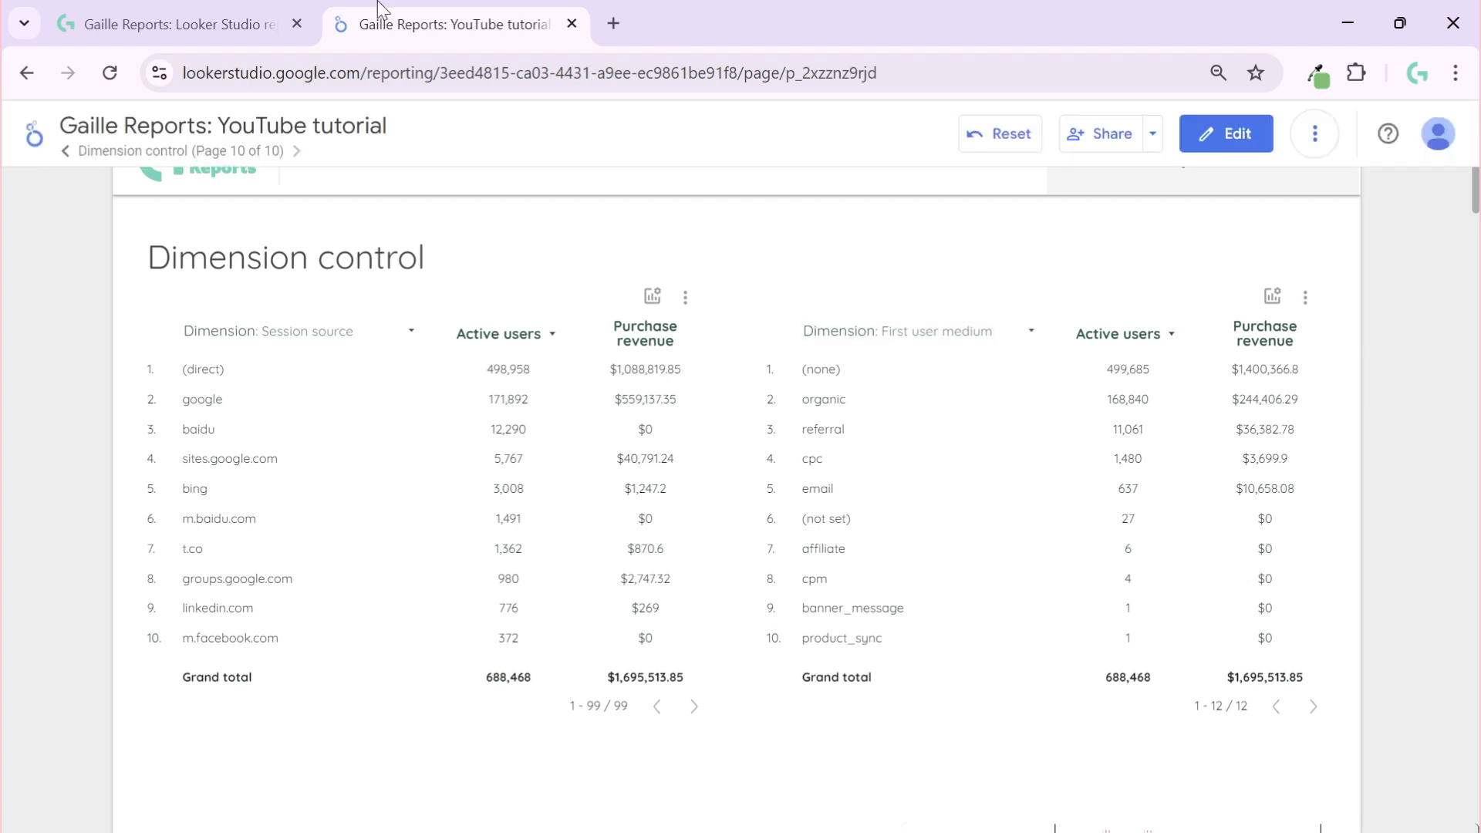
Step: Browse the Gaille Reports template store's product grid, then return to the Looker Studio report
click(209, 24)
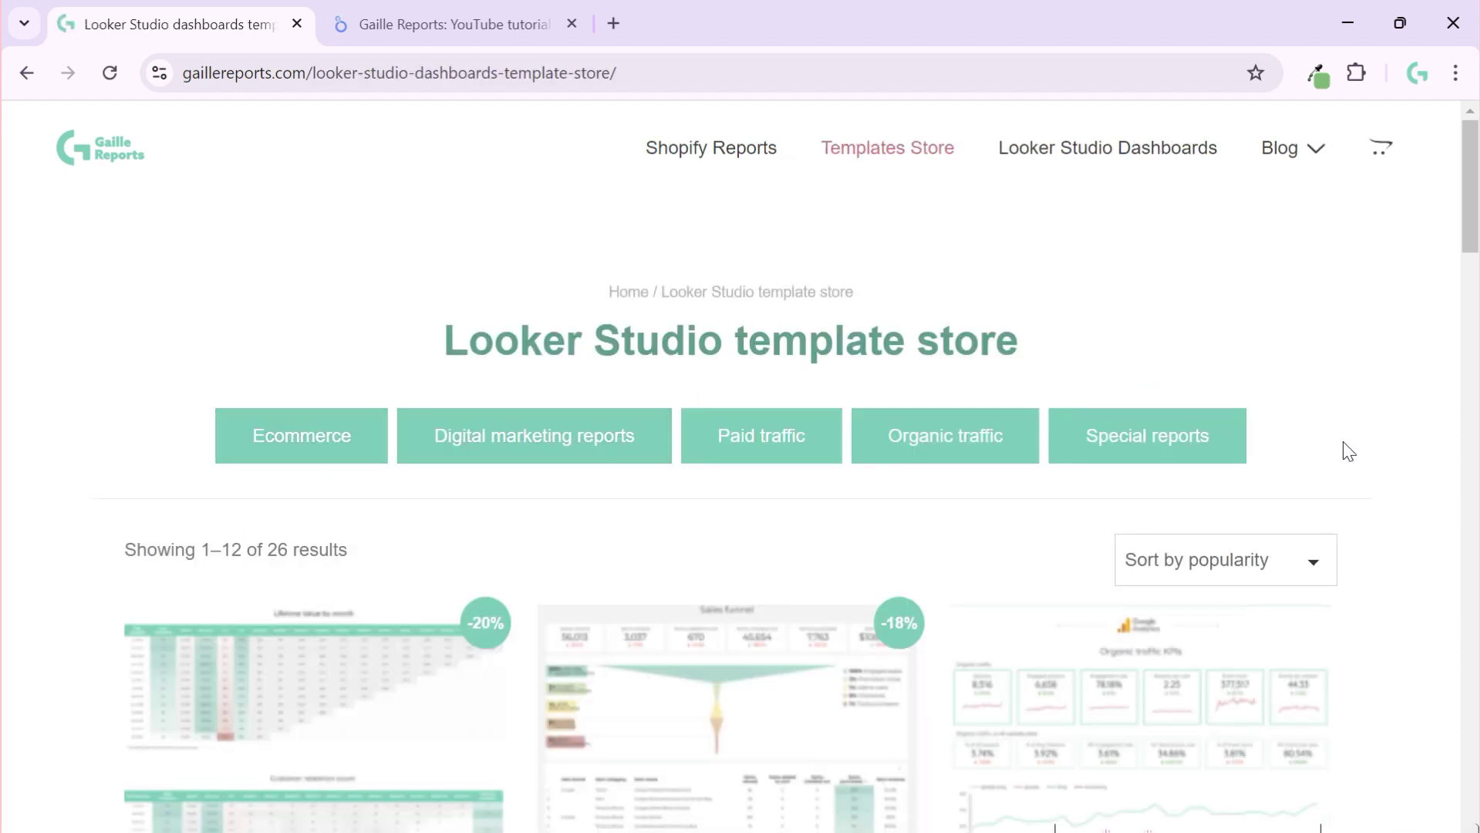
scroll(1350, 451, down, 15)
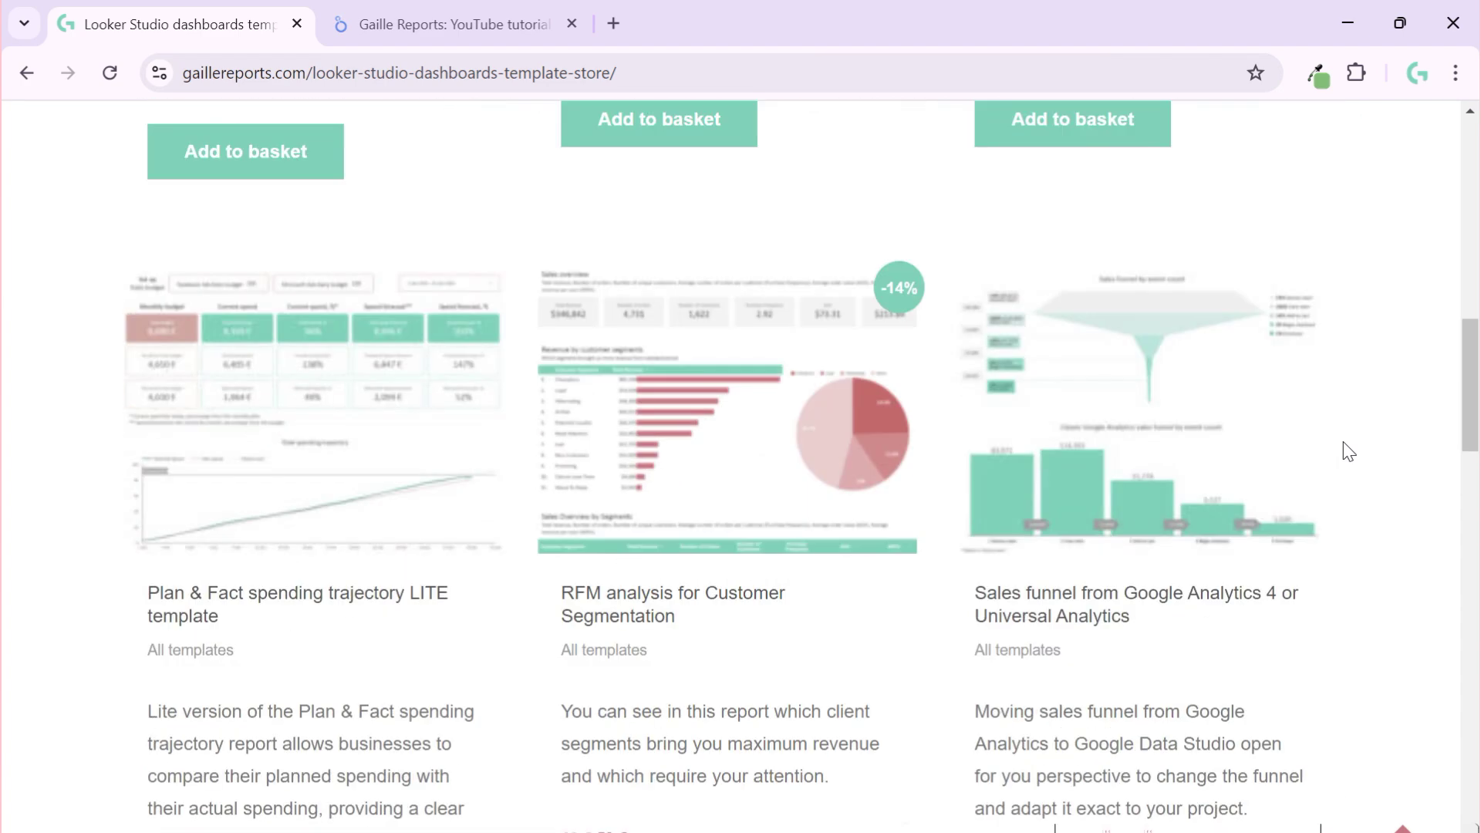
scroll(1350, 451, up, 15)
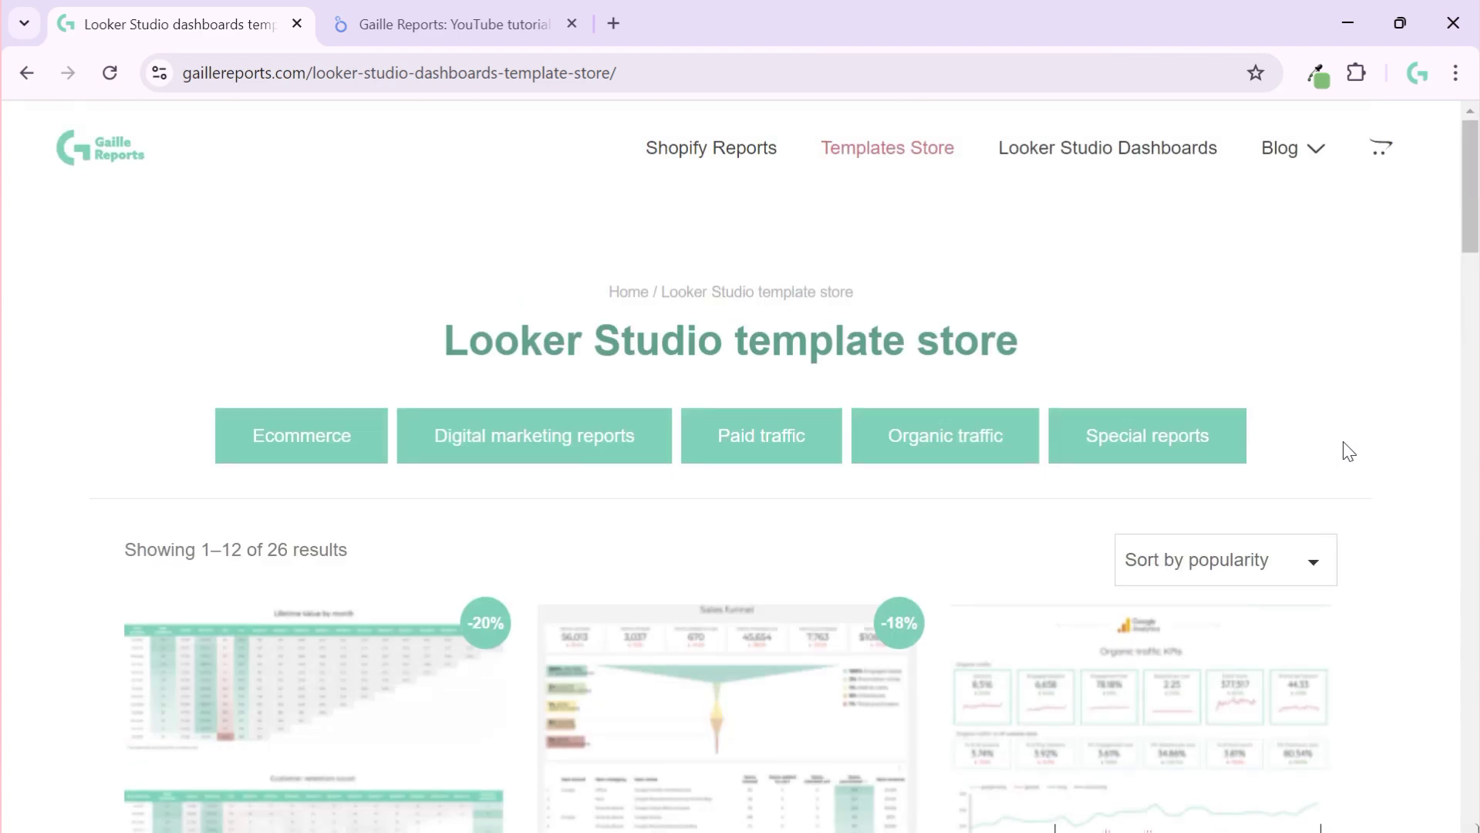
click(412, 4)
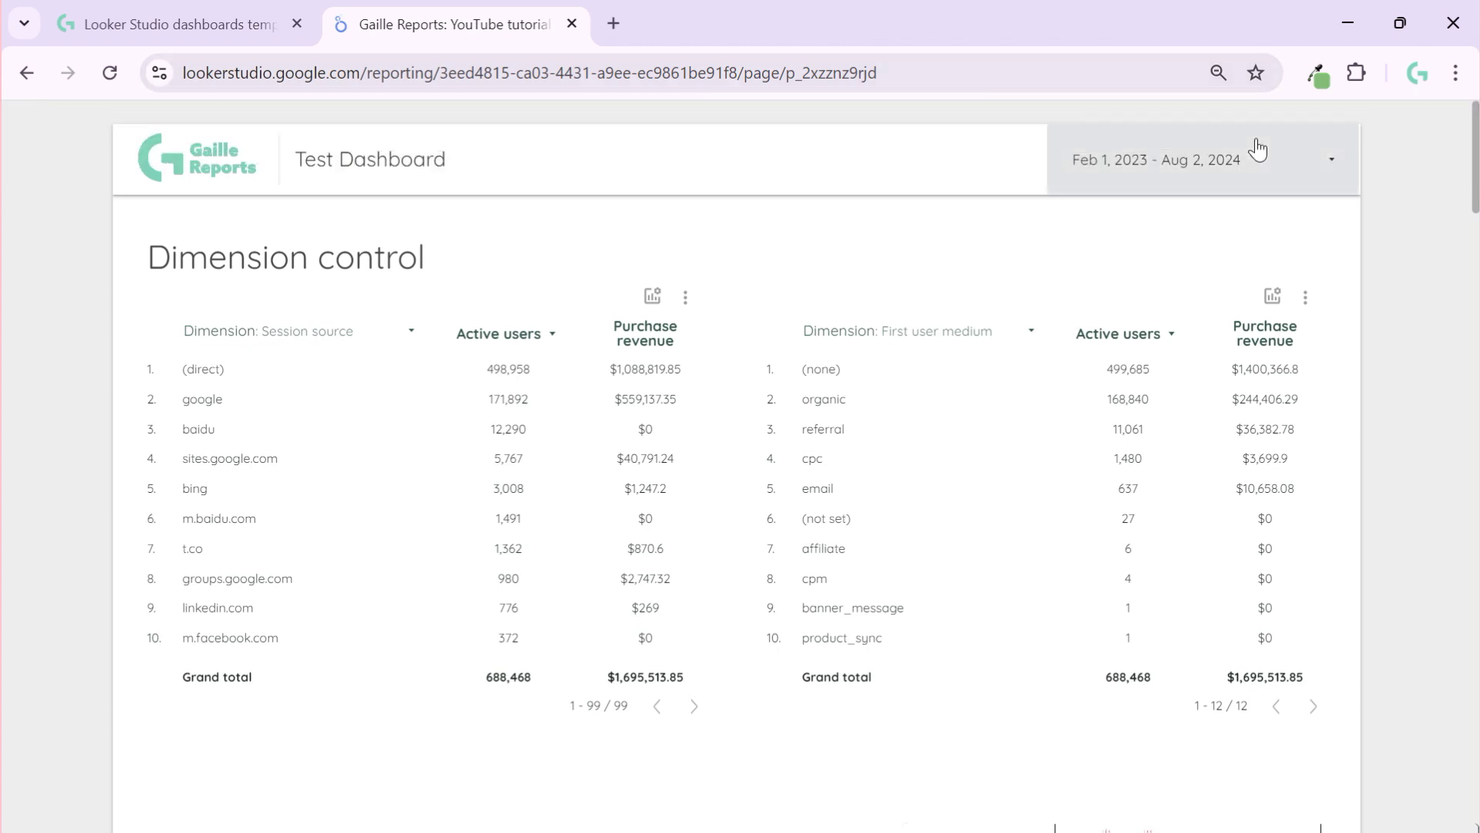
Step: Enter edit mode and add a new table below the two existing tables, shifted right
click(1235, 132)
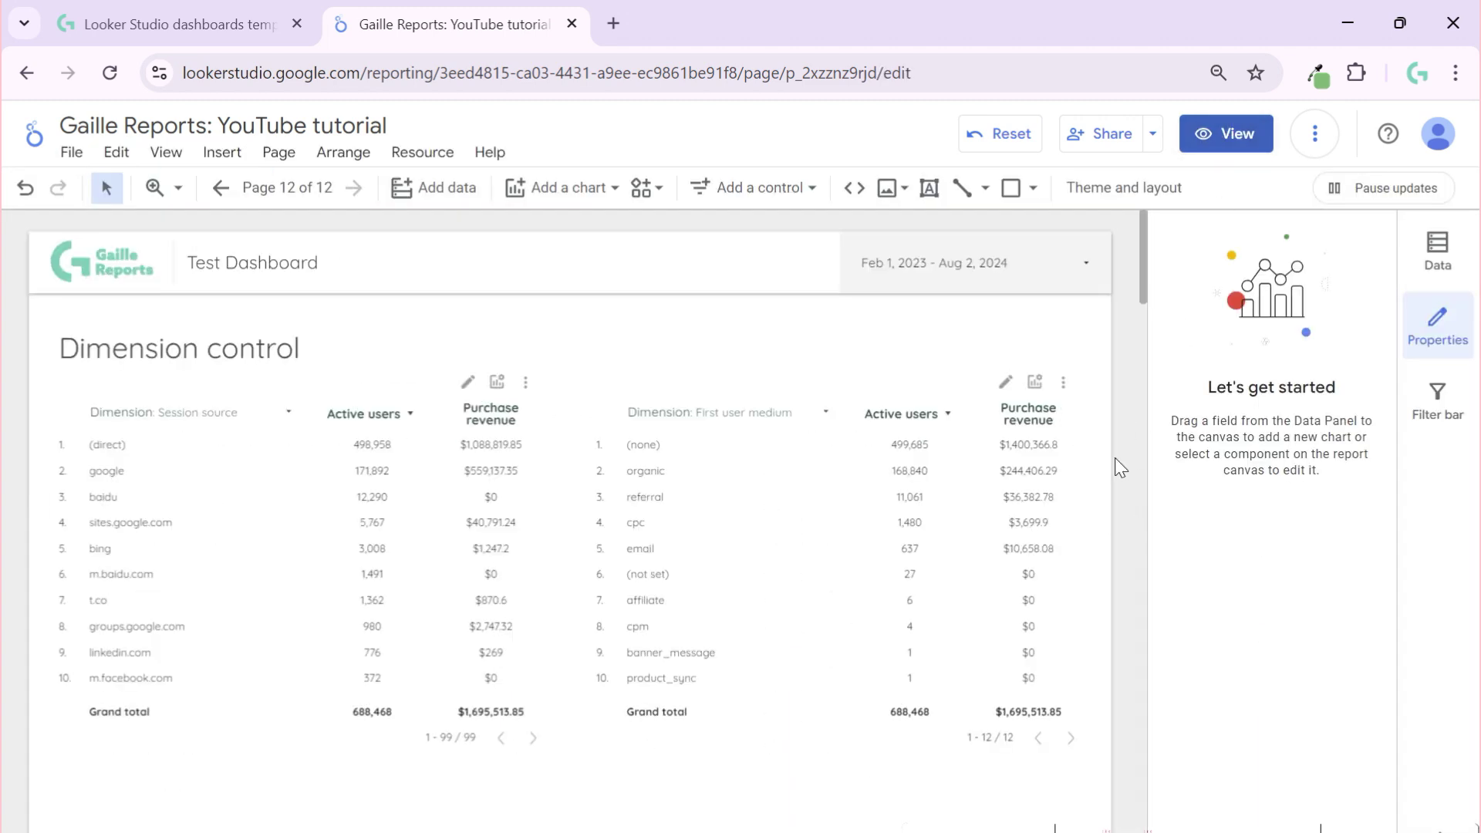
scroll(1120, 468, down, 5)
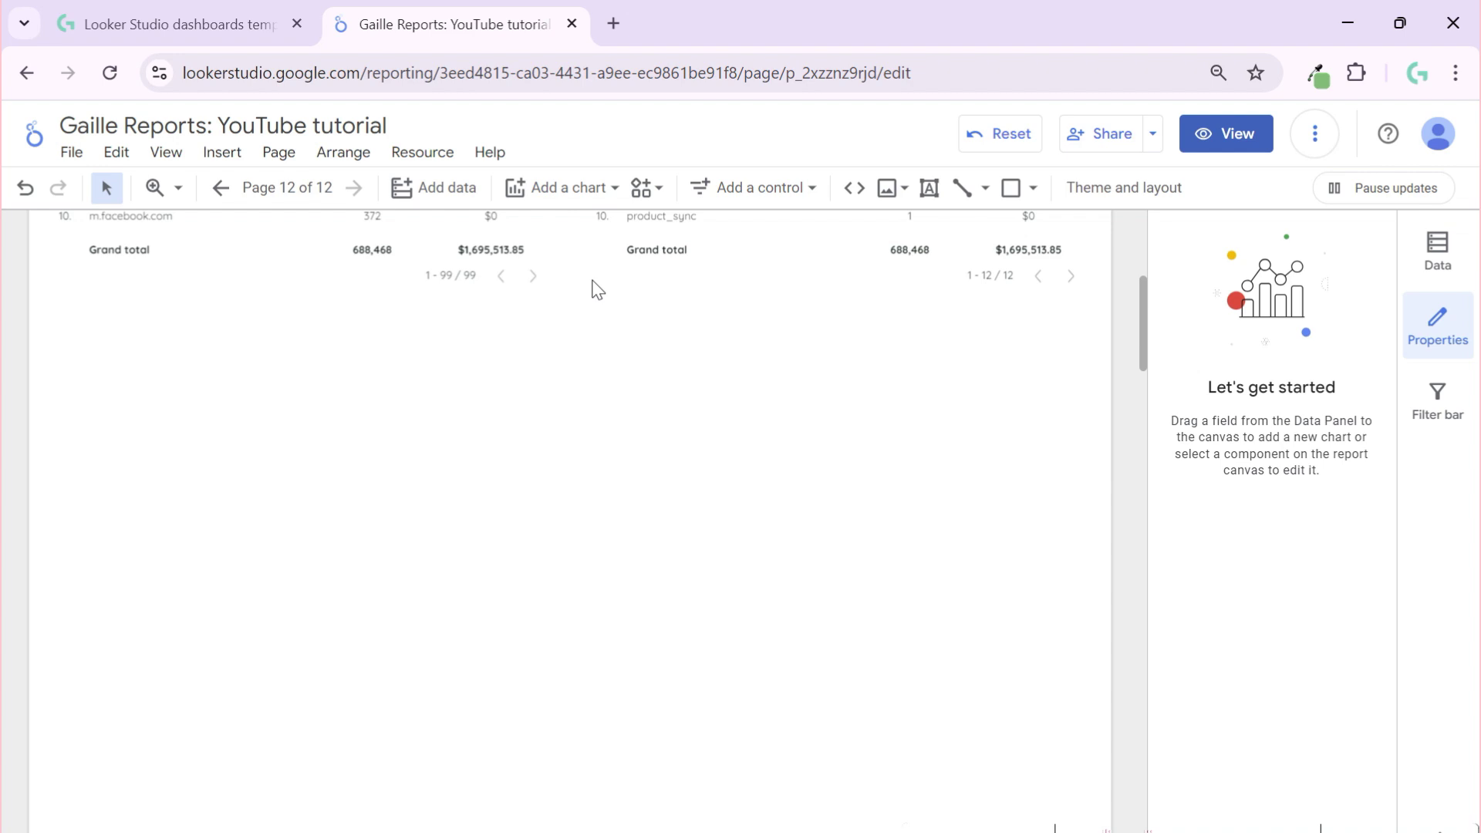
click(573, 187)
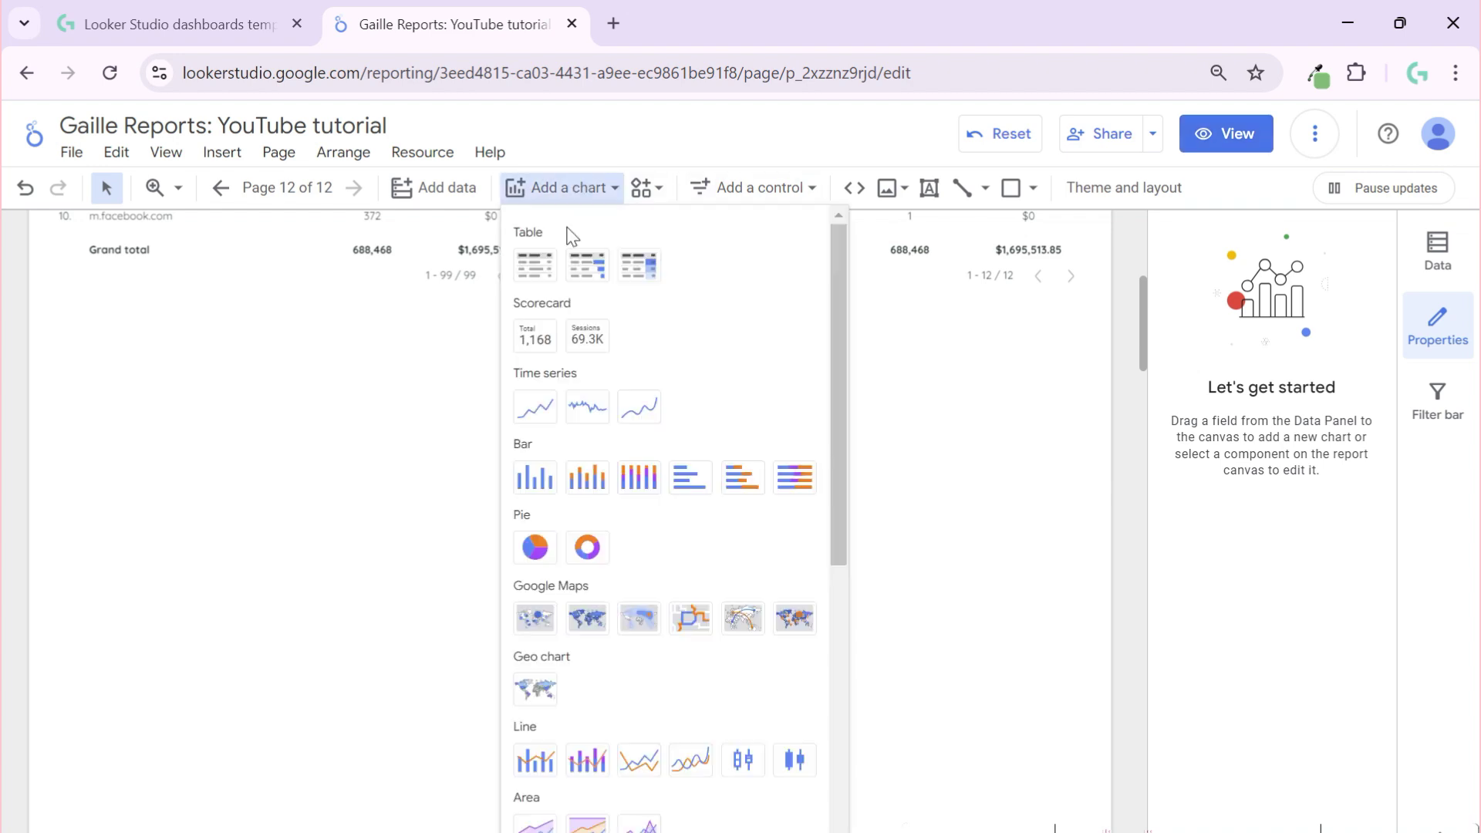
click(531, 266)
click(176, 401)
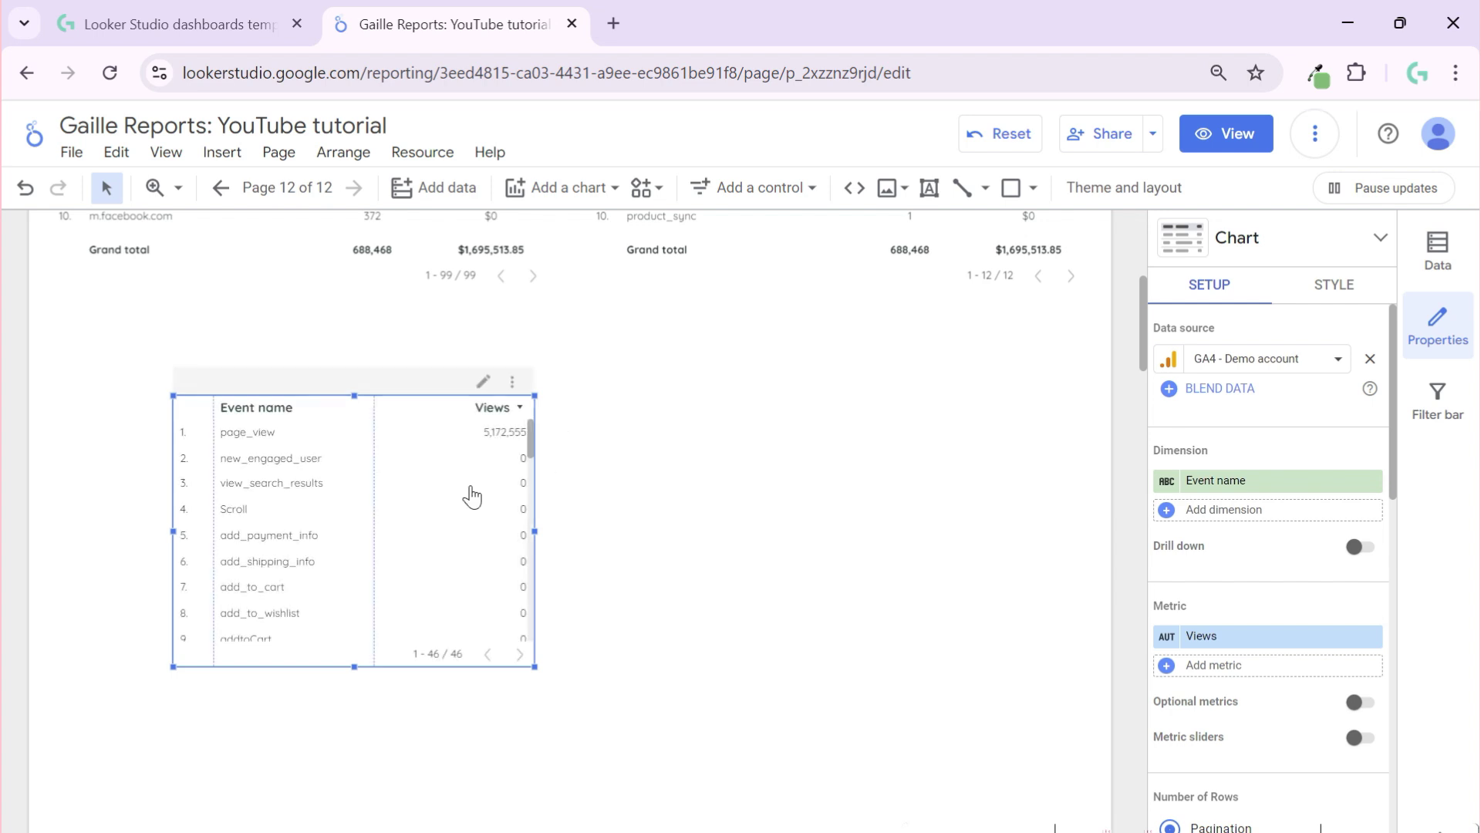
drag(469, 496, 595, 511)
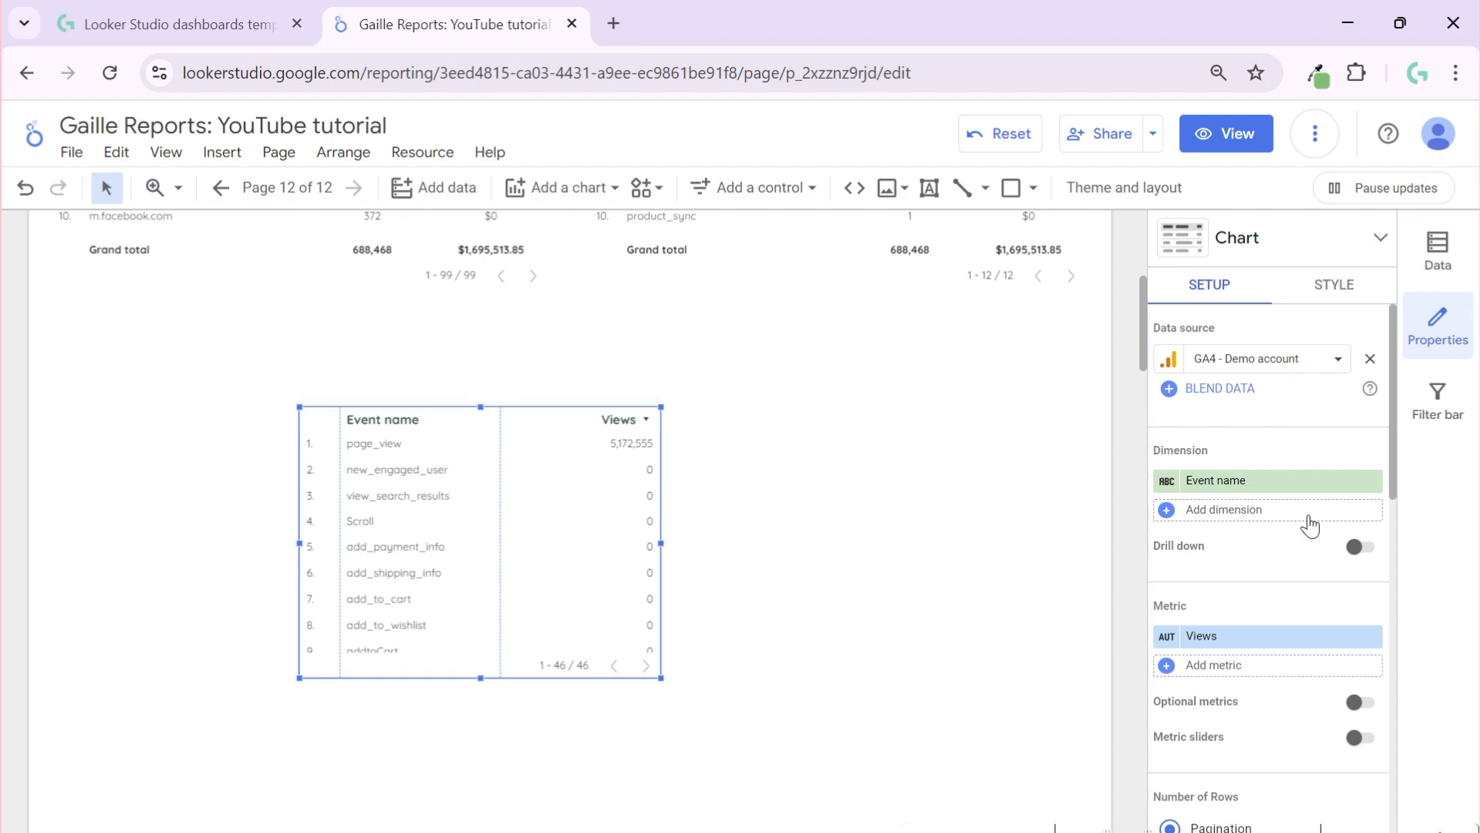
Step: Search the fields for 'source' to replace the table's Event name dimension
click(1292, 483)
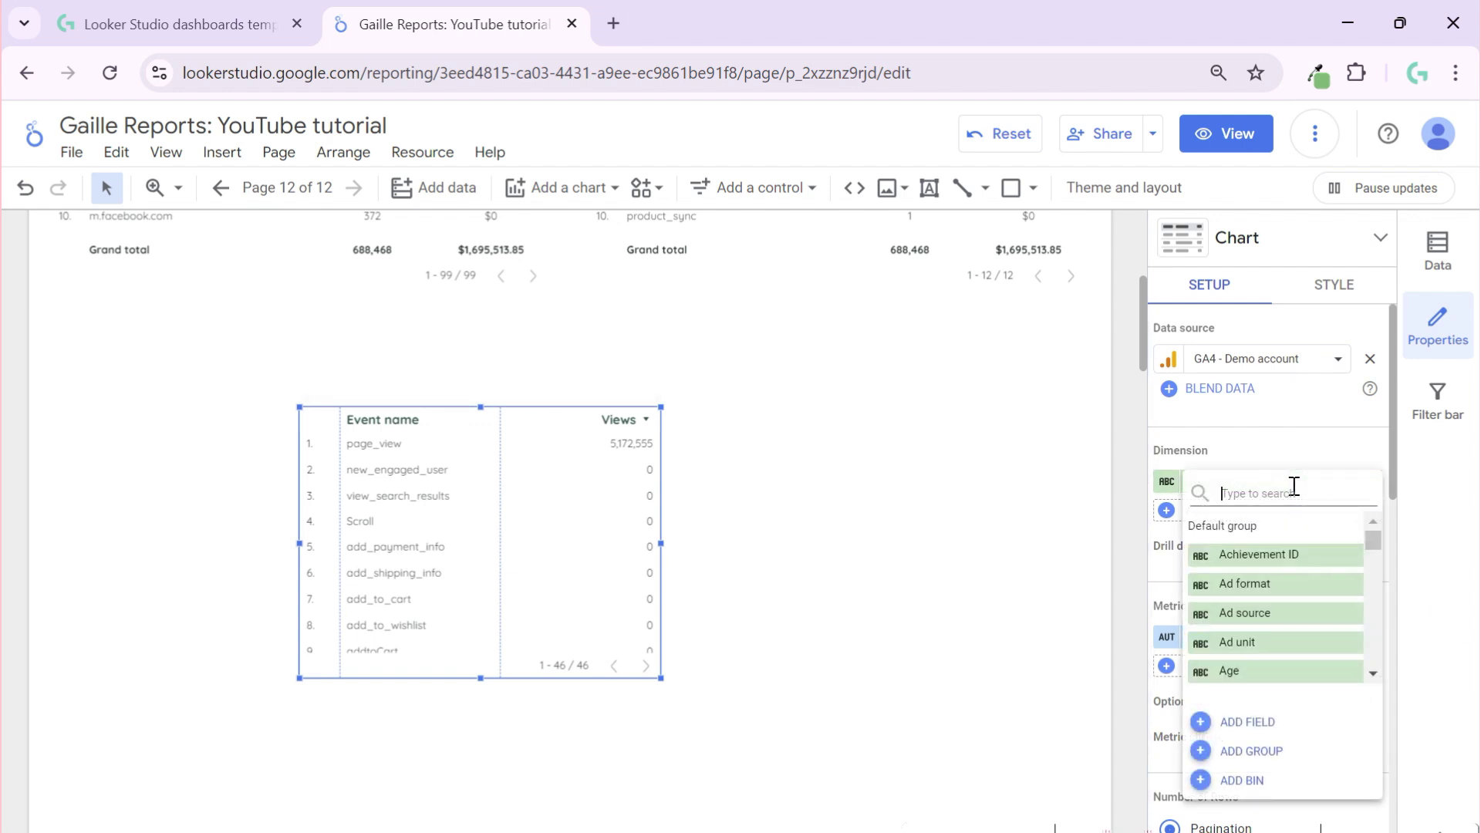
text(sourc)
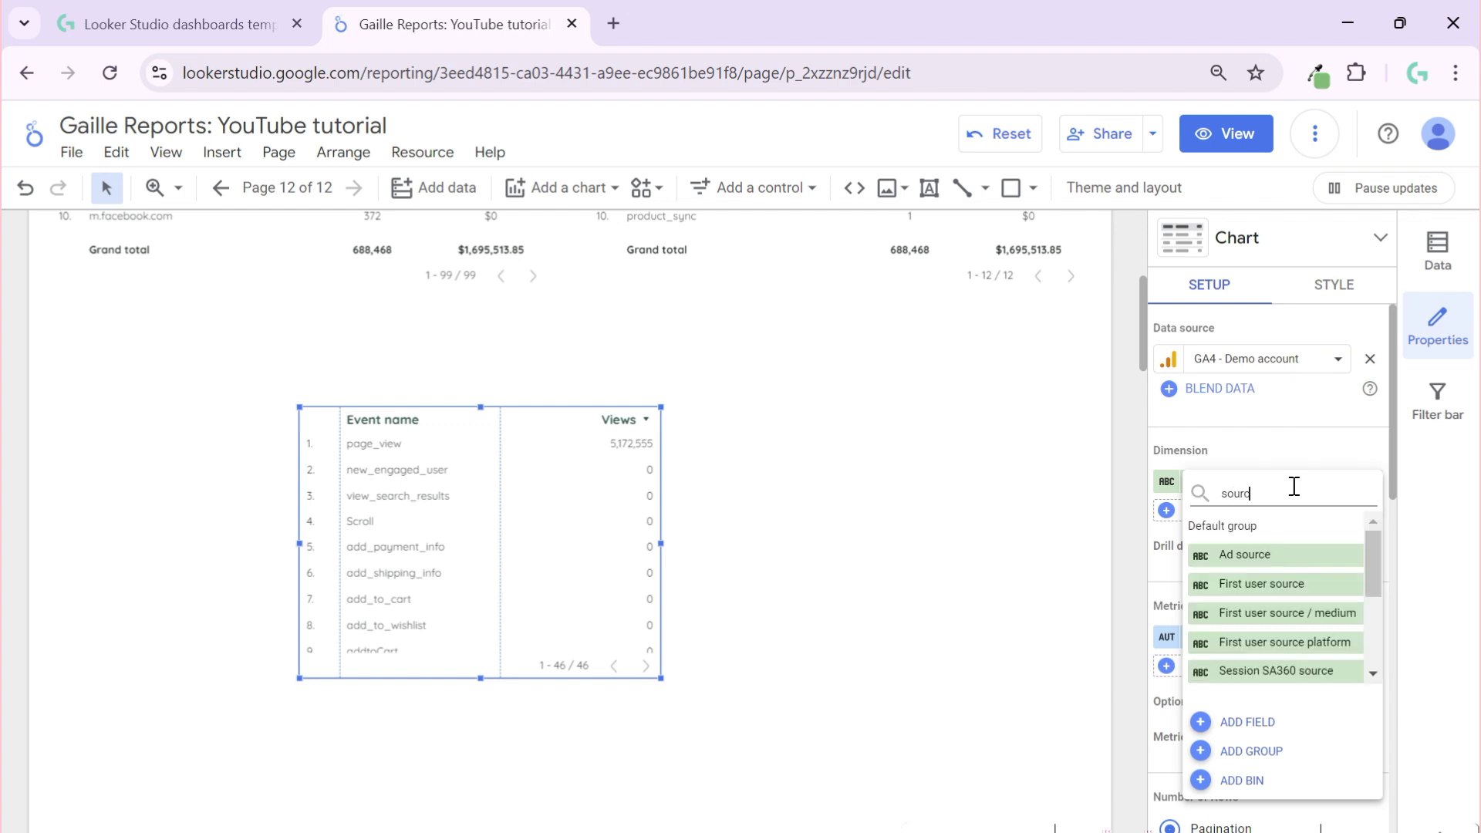
scroll(1311, 586, down, 5)
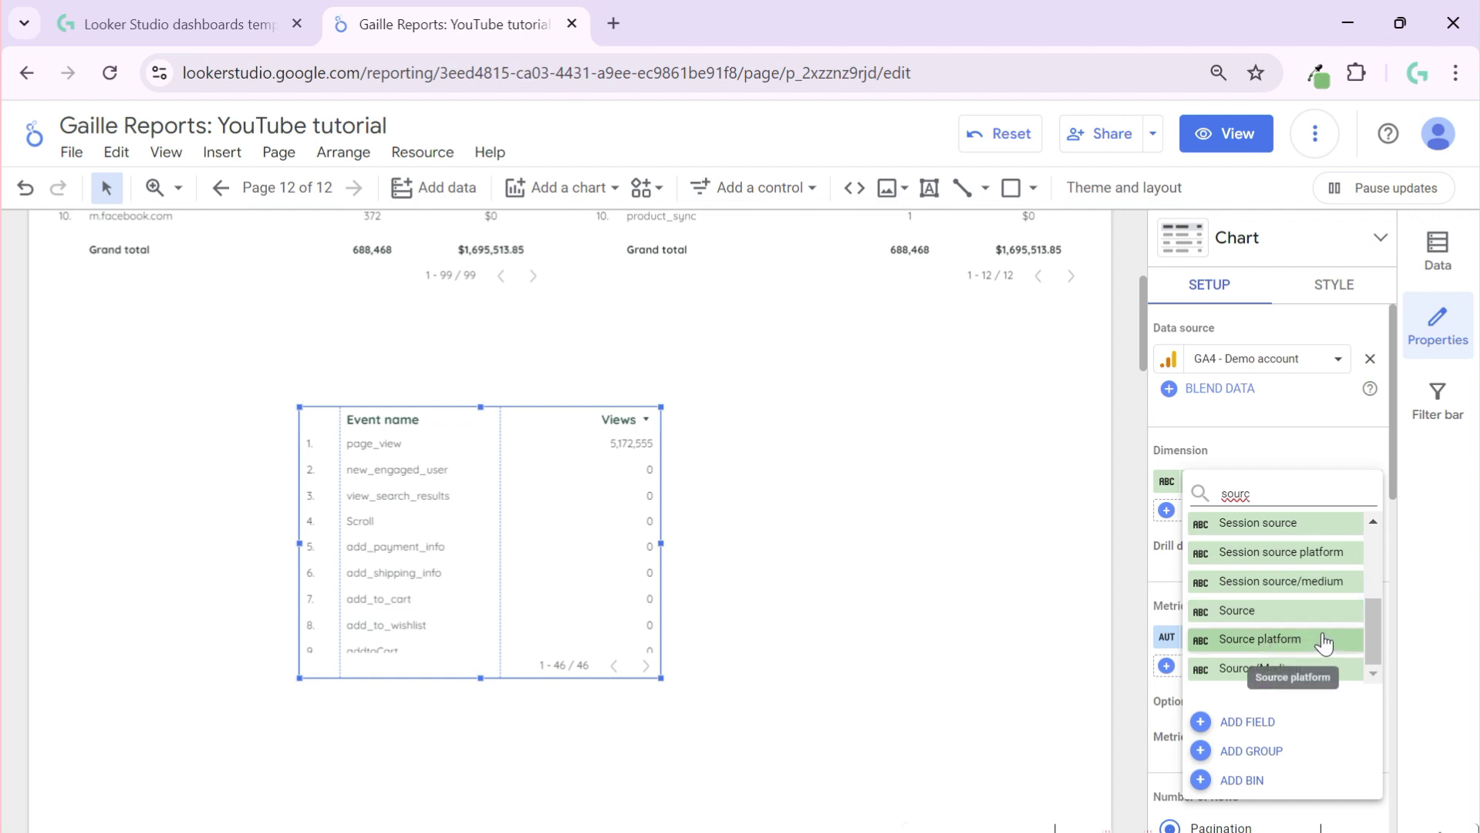
Step: Set the table's dimension to Session source/medium and replace Views with Sessions
click(1327, 580)
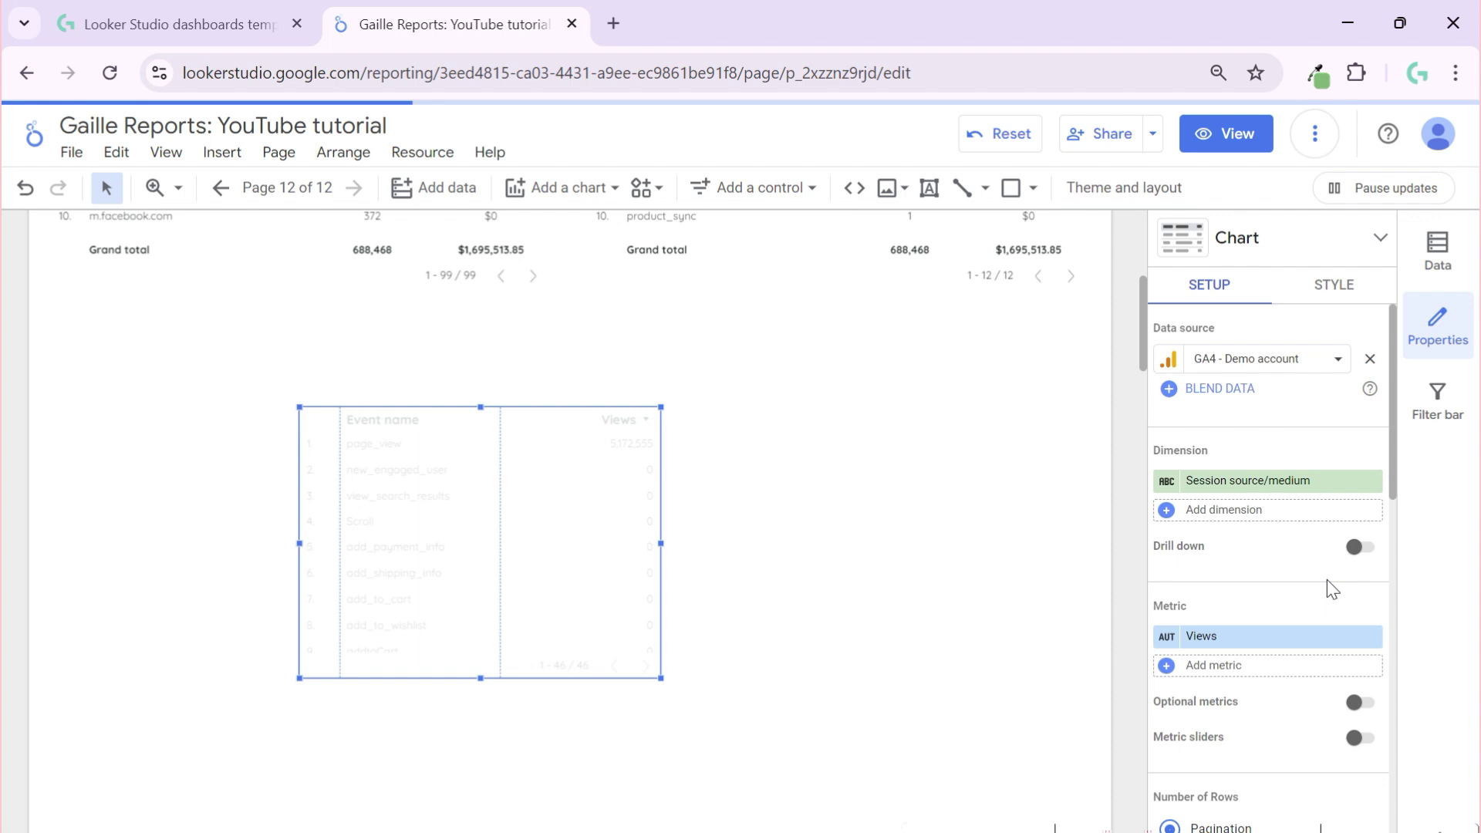
click(1271, 647)
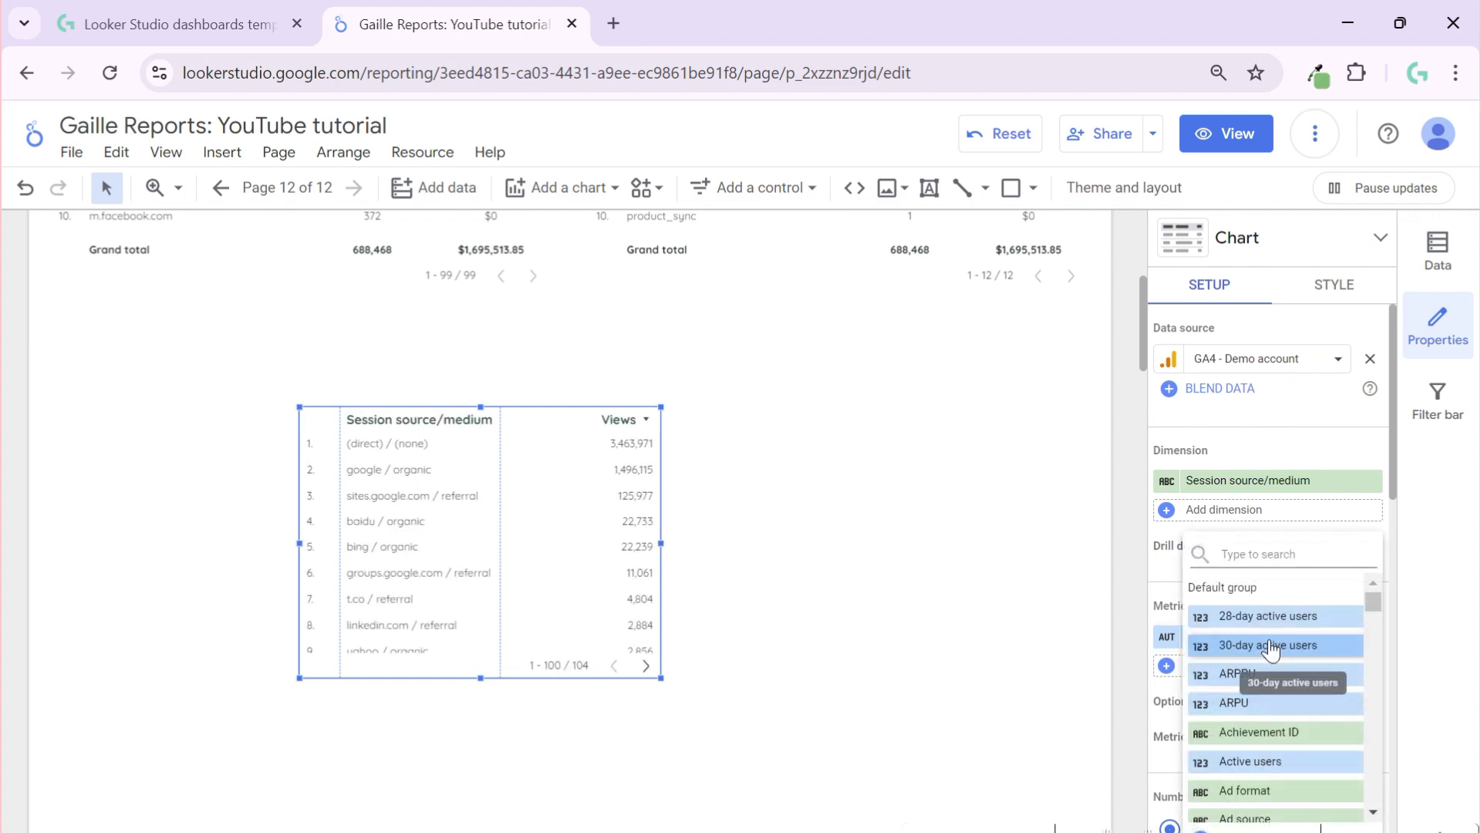
text(sessions)
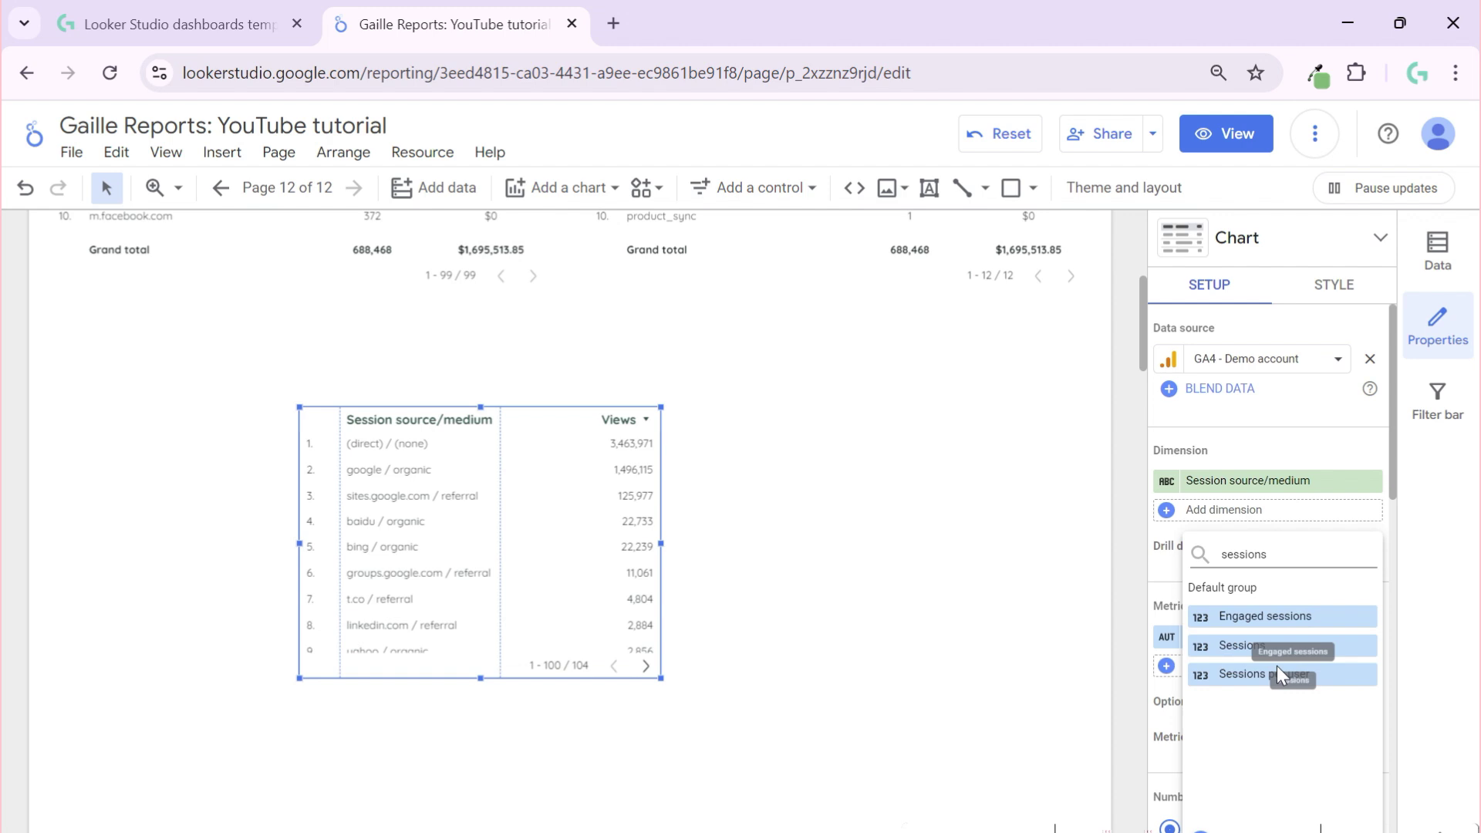
click(1281, 647)
Step: Add Total purchasers as a second metric
click(1252, 666)
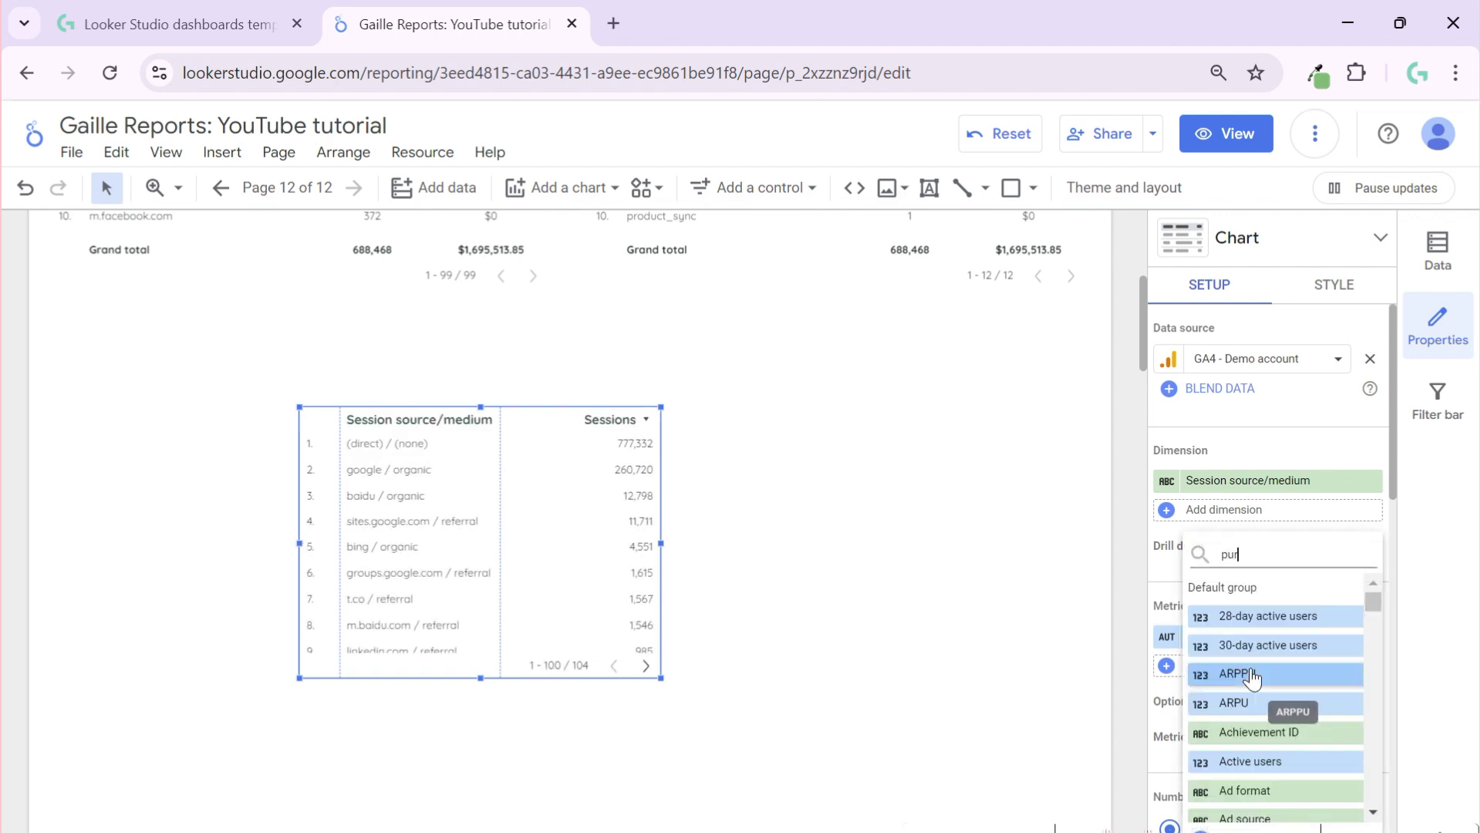
text(cha)
scroll(1329, 714, down, 3)
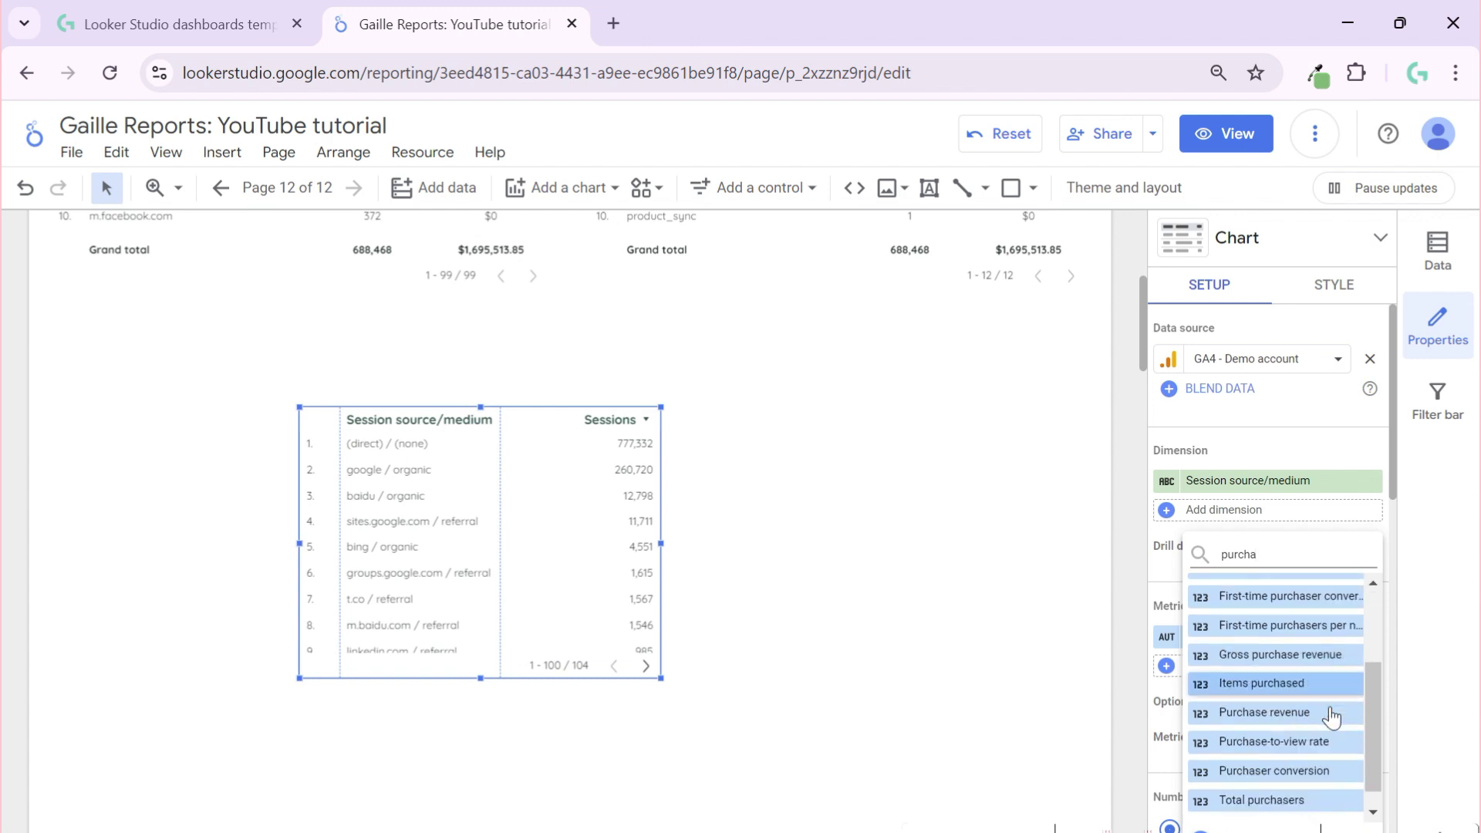
click(1281, 778)
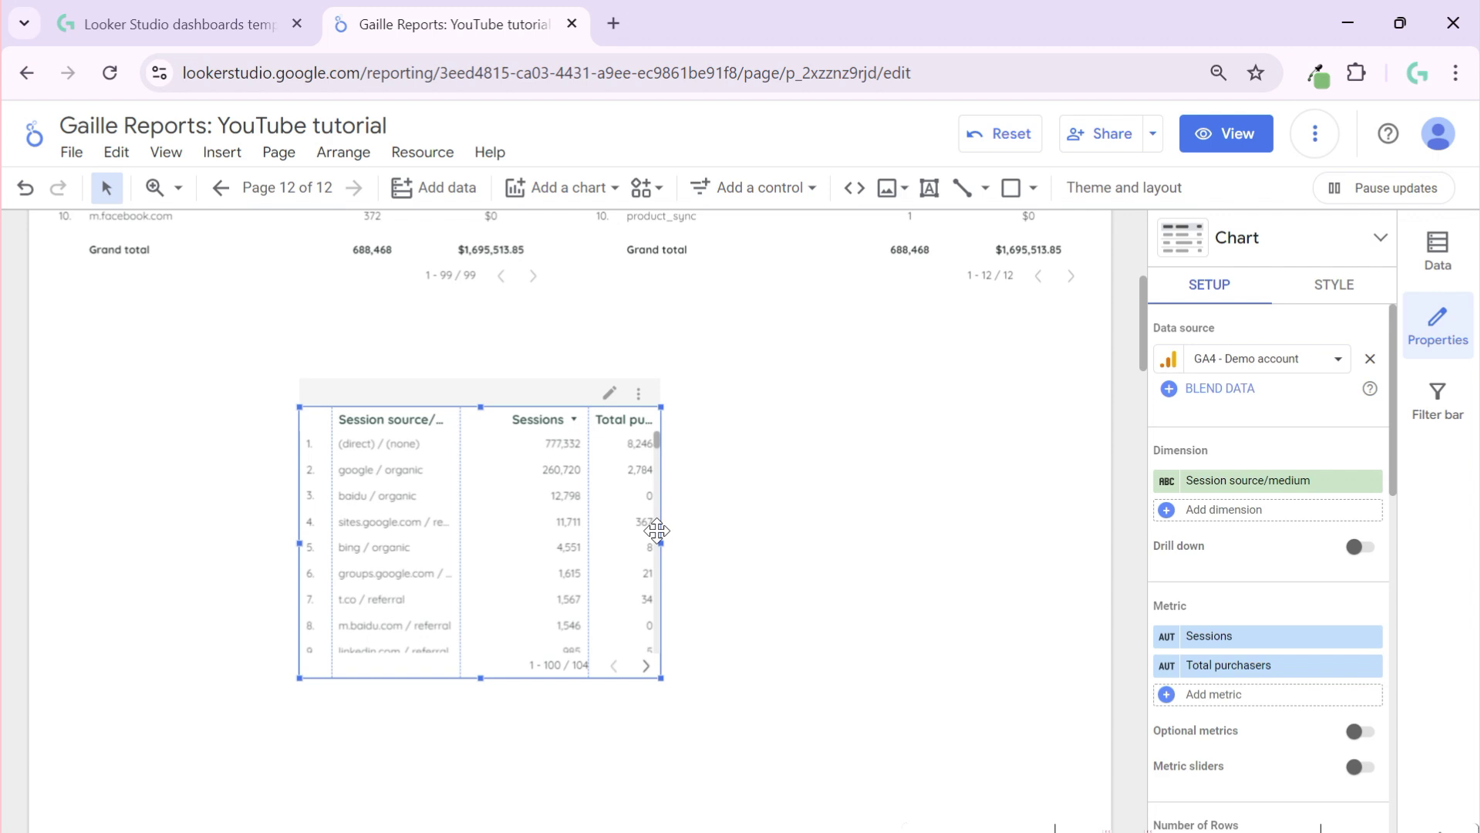
Step: Reposition and widen the table, and turn on Wrap Text for the header and body
drag(661, 539, 835, 548)
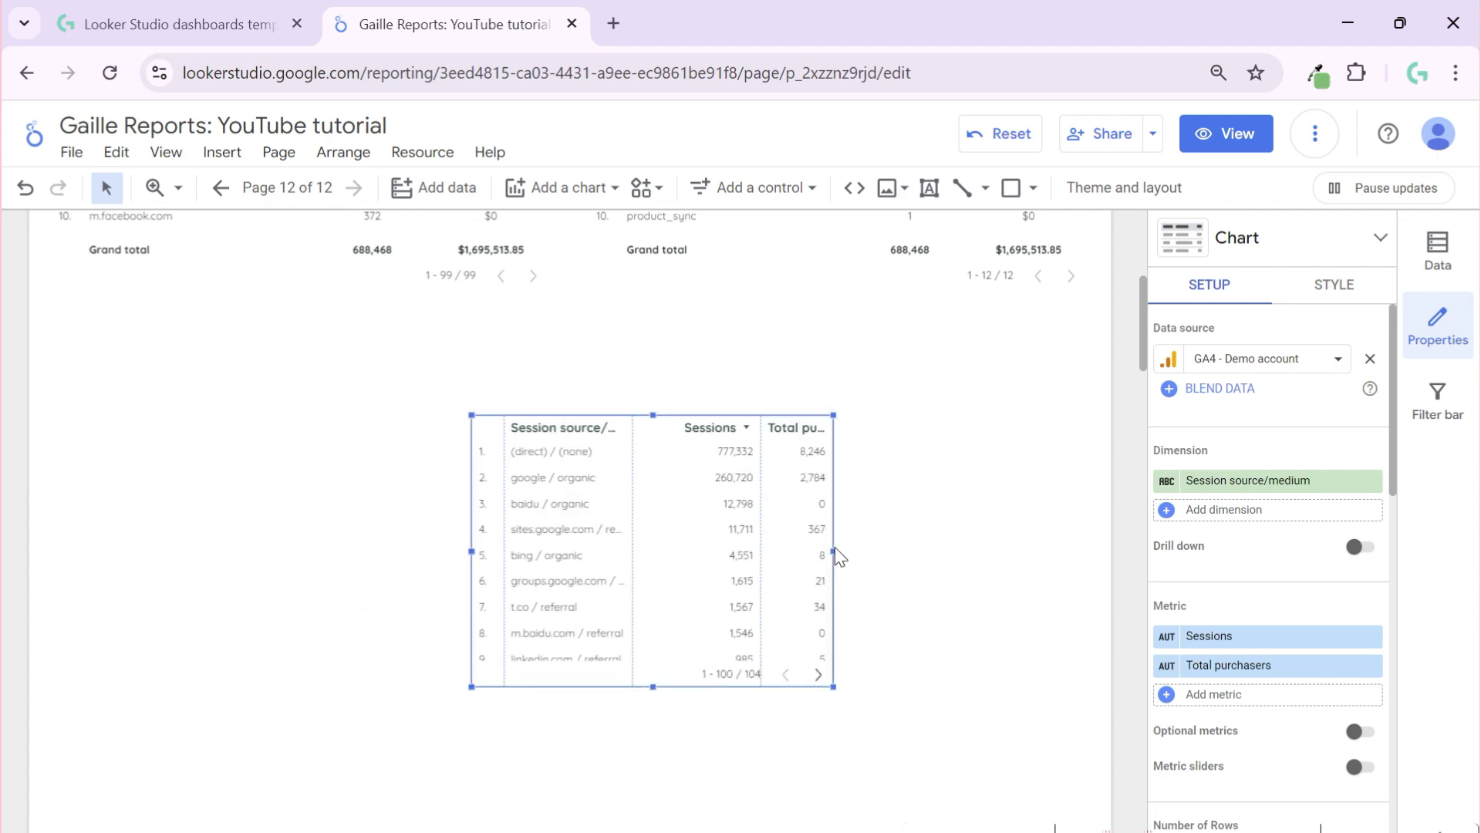
drag(432, 540, 351, 546)
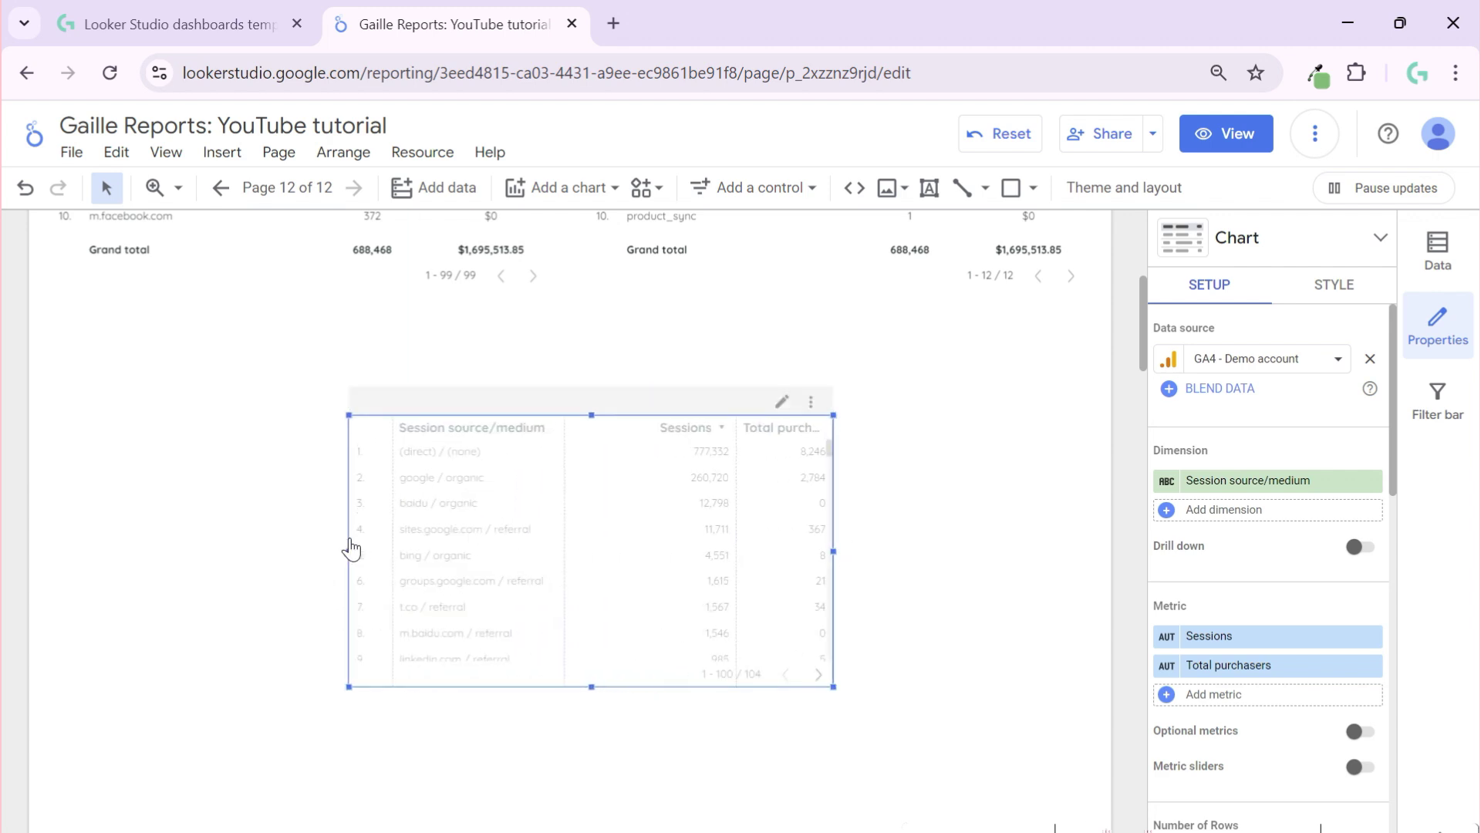
click(1335, 304)
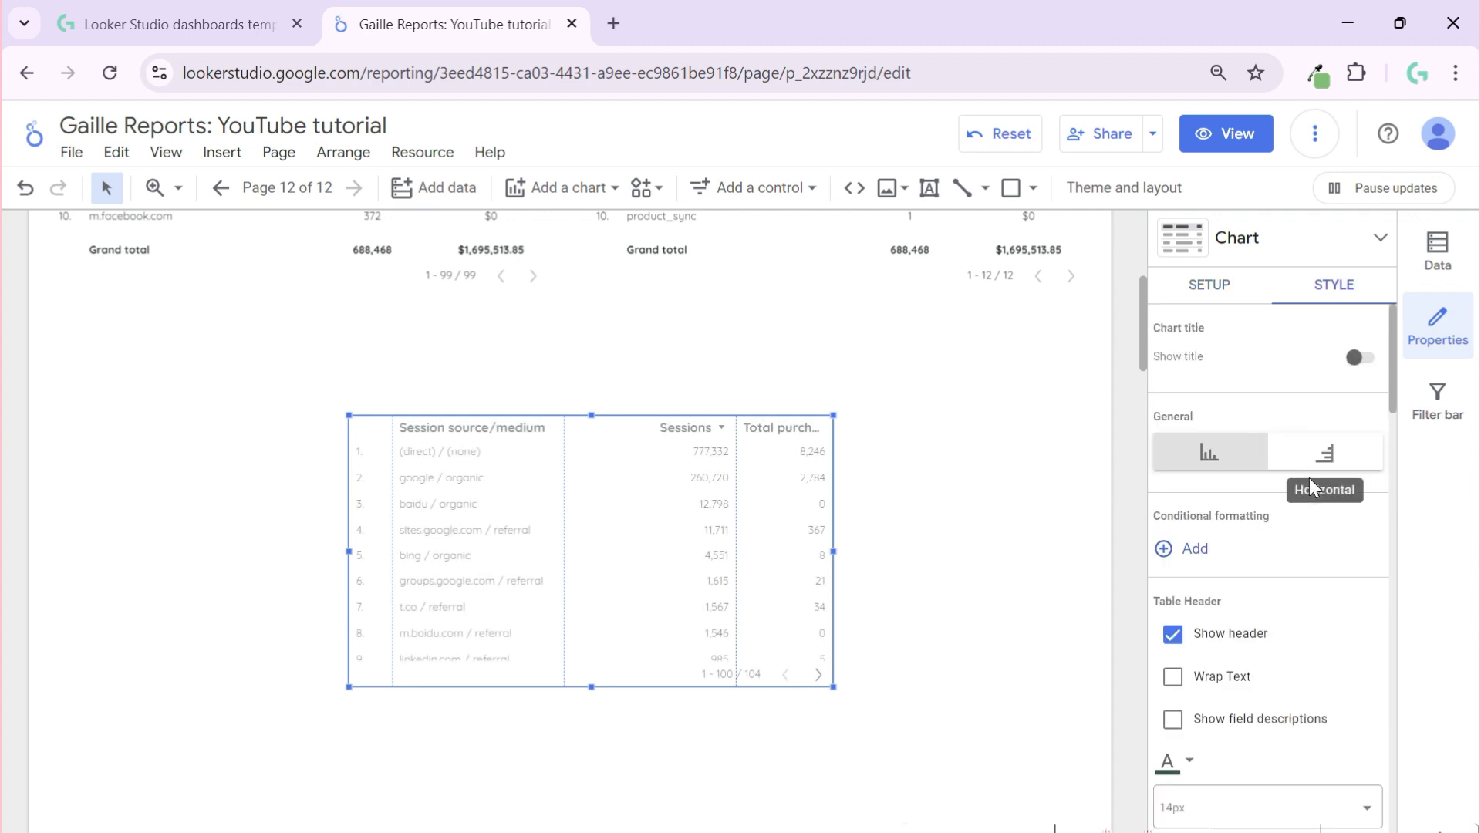
click(1172, 675)
scroll(1307, 646, down, 9)
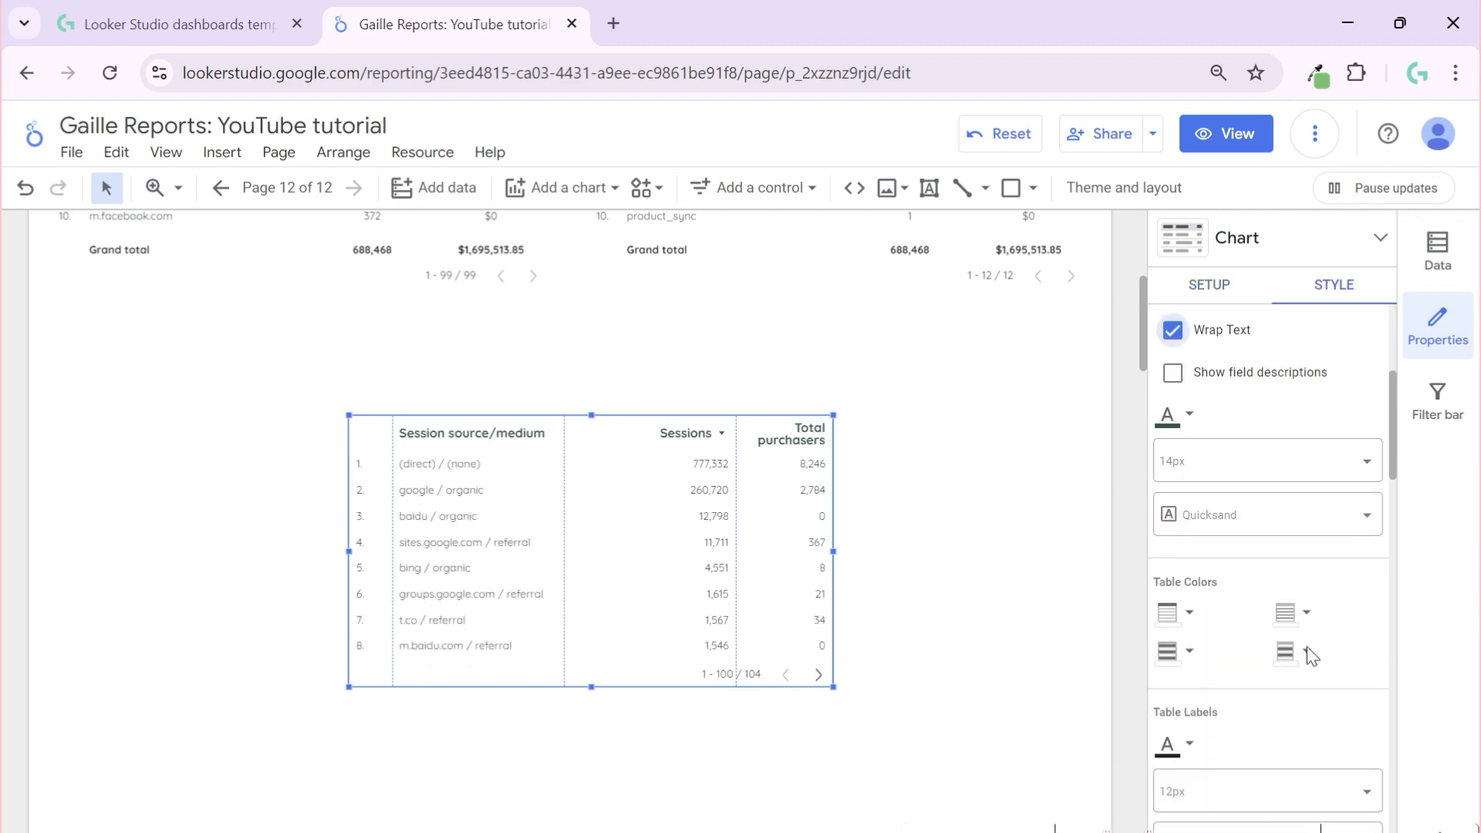
click(1218, 686)
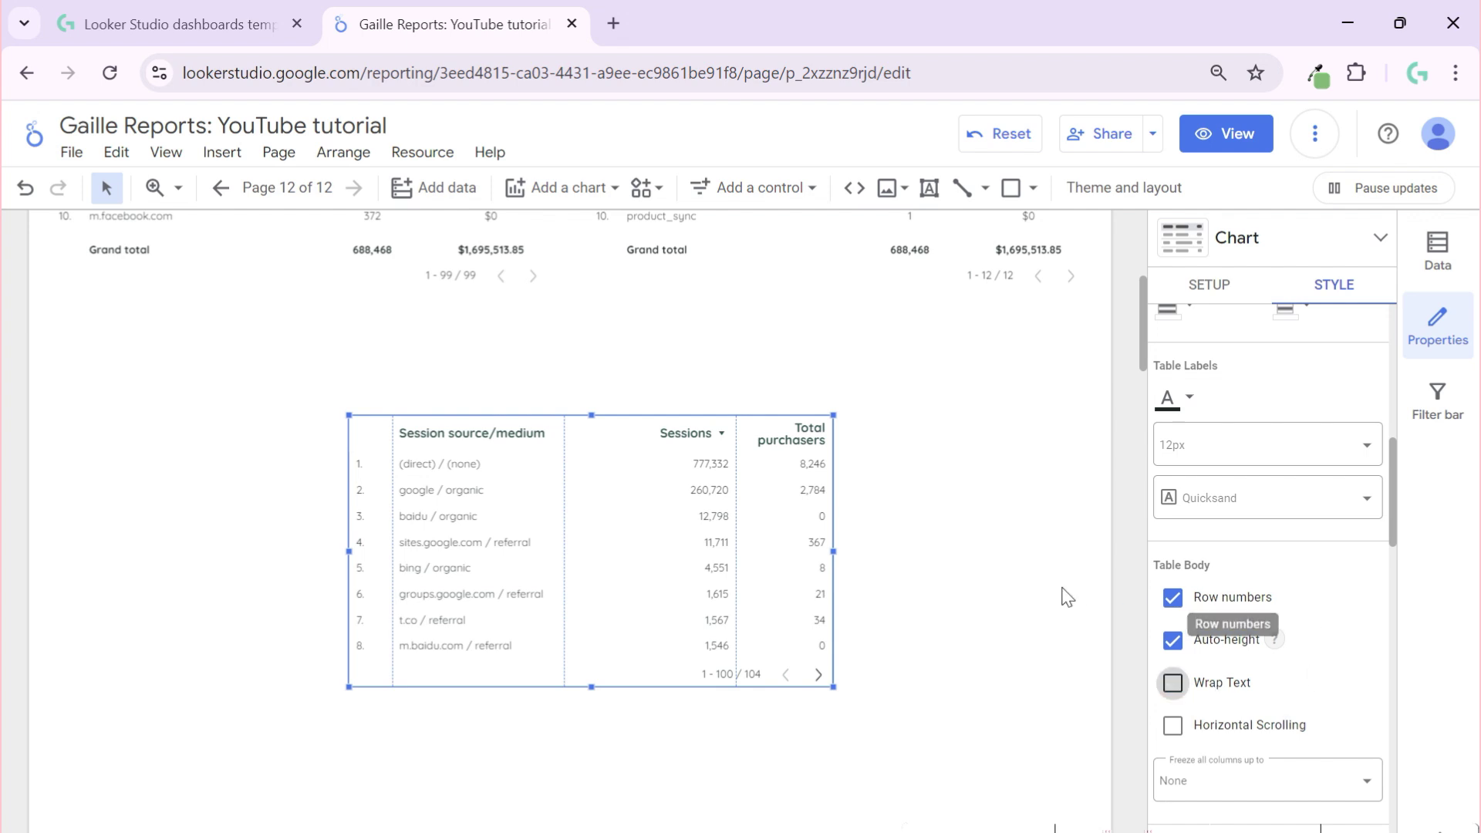
Step: Center-align the Sessions and Total purchasers columns and widen the table on both sides
scroll(1250, 599, down, 6)
scroll(1265, 568, up, 1)
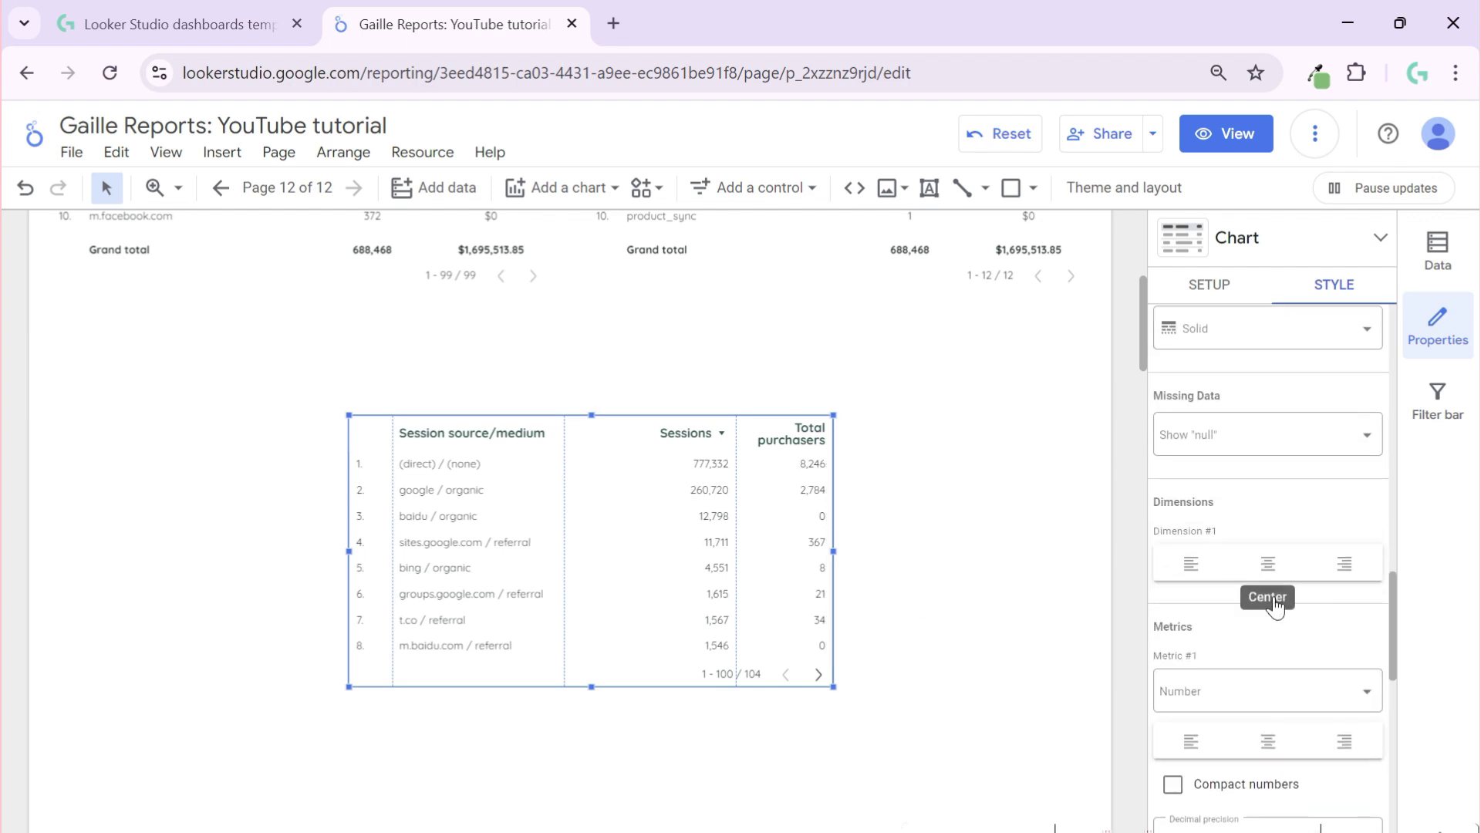
click(1267, 742)
scroll(1284, 679, down, 4)
click(1279, 623)
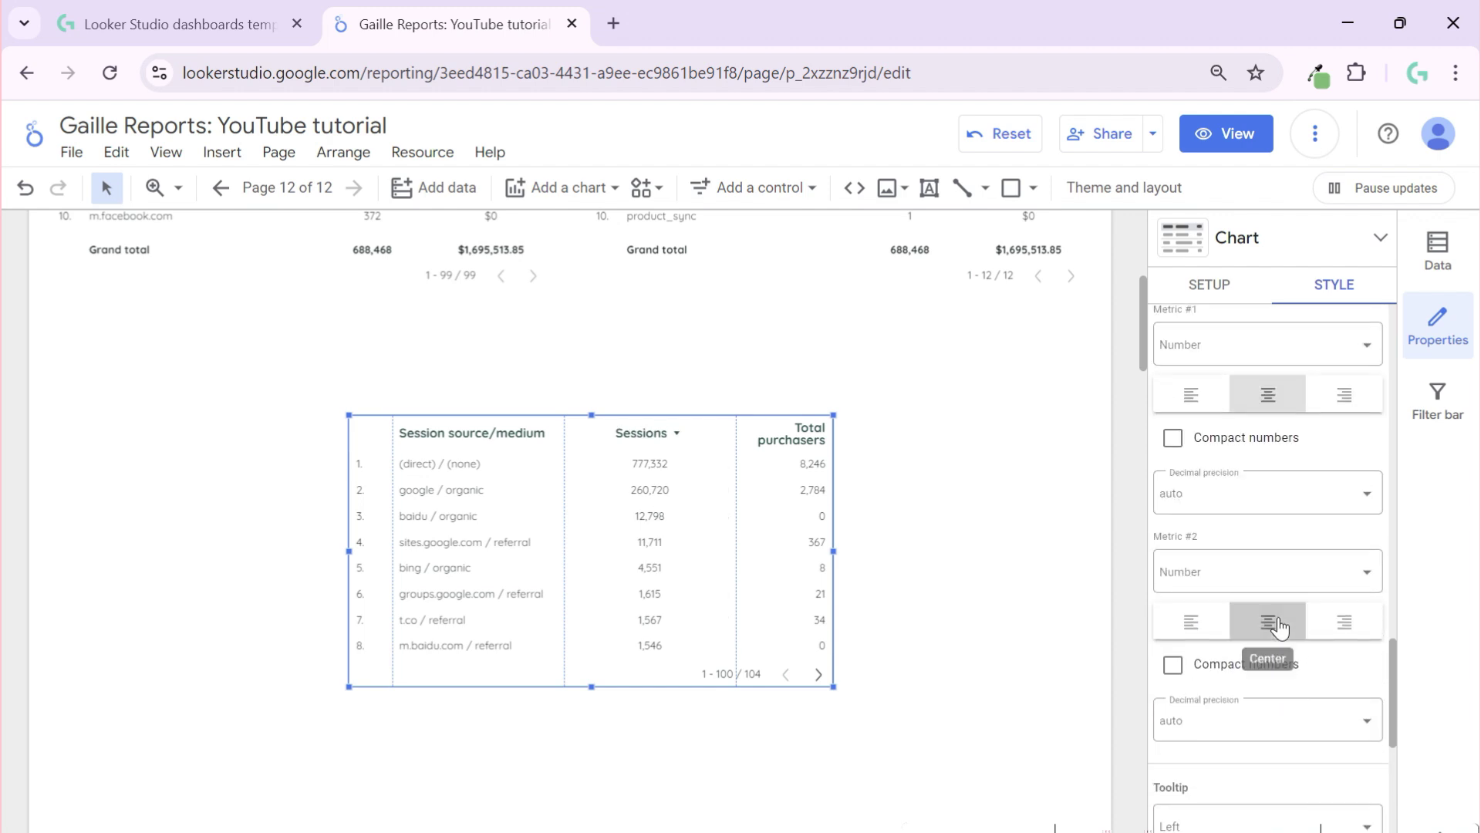
drag(350, 552, 262, 552)
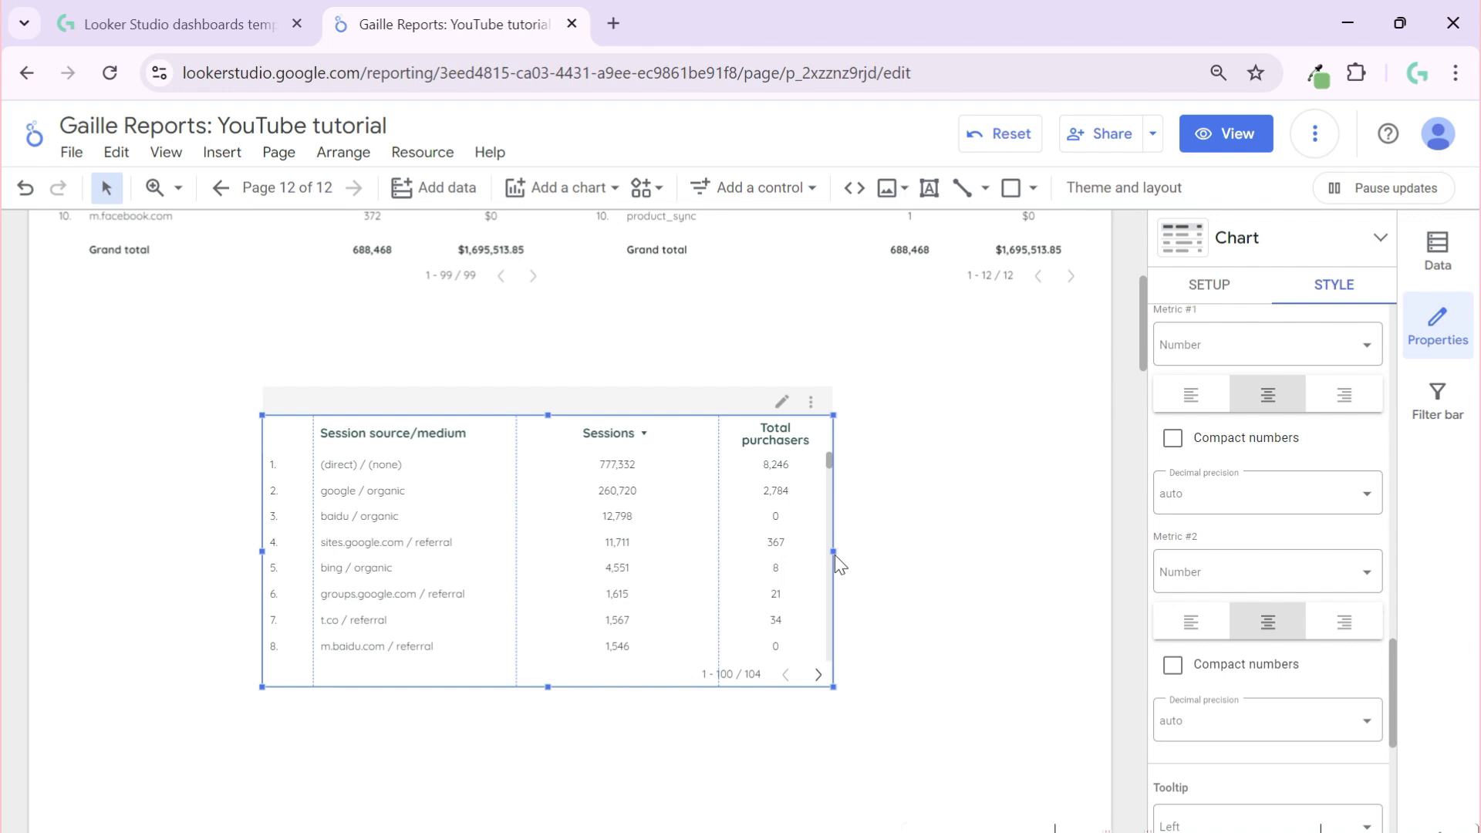
drag(834, 553, 957, 574)
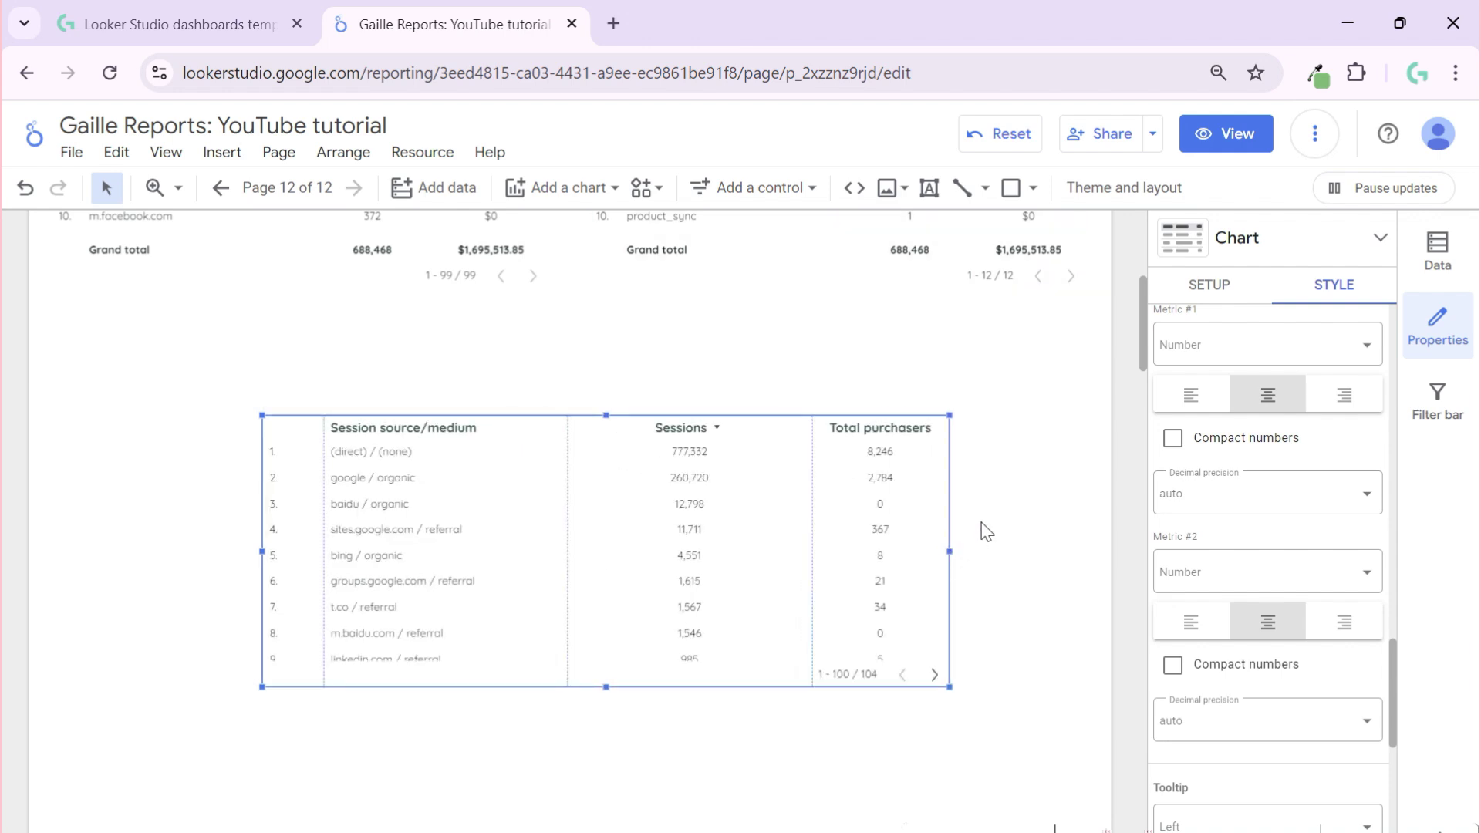
Step: Turn off Inherit Filters in SETUP so the table lists all 364 rows, then reselect it
click(1230, 300)
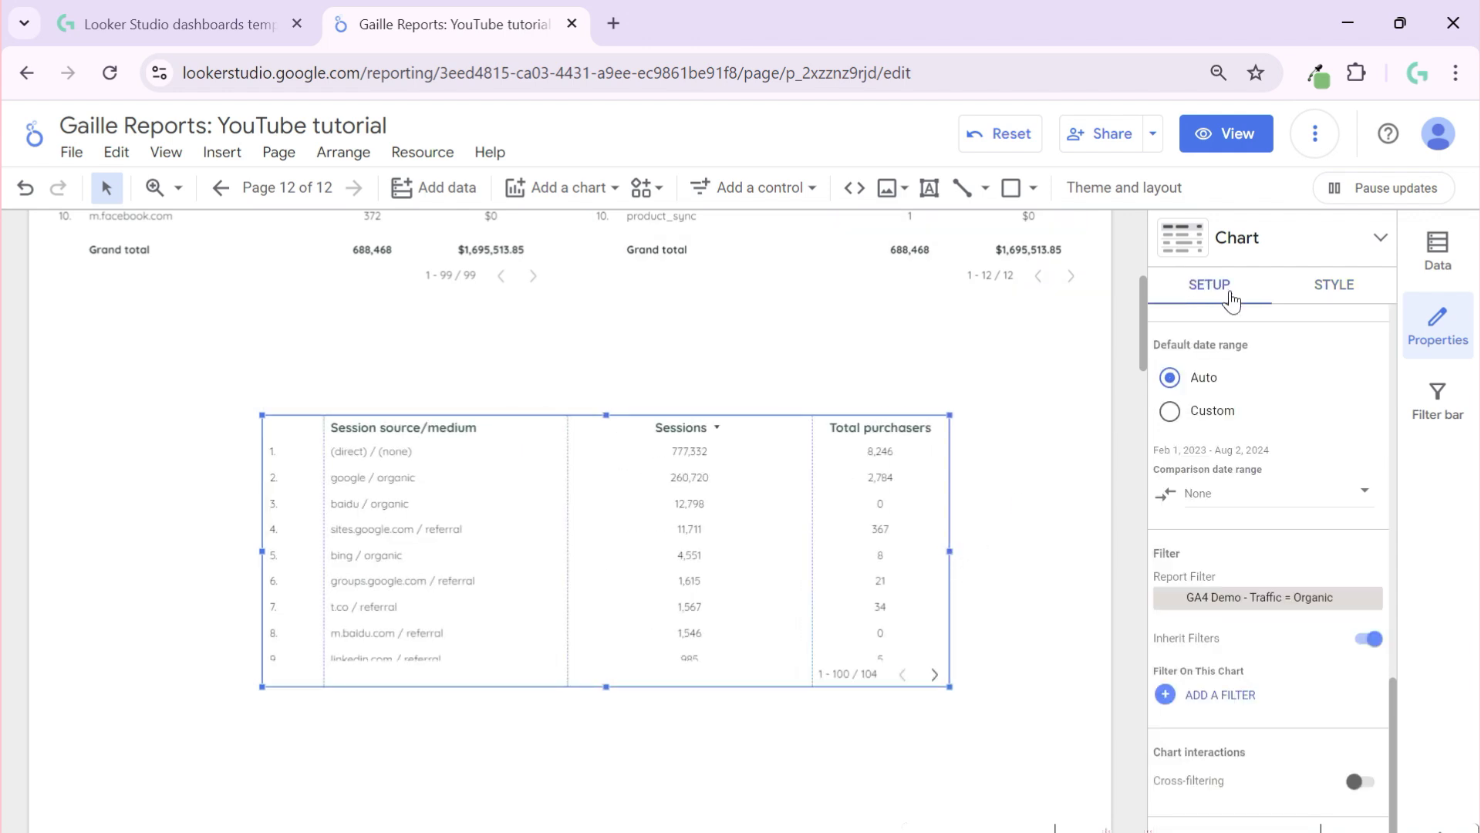
click(1366, 641)
scroll(869, 555, up, 6)
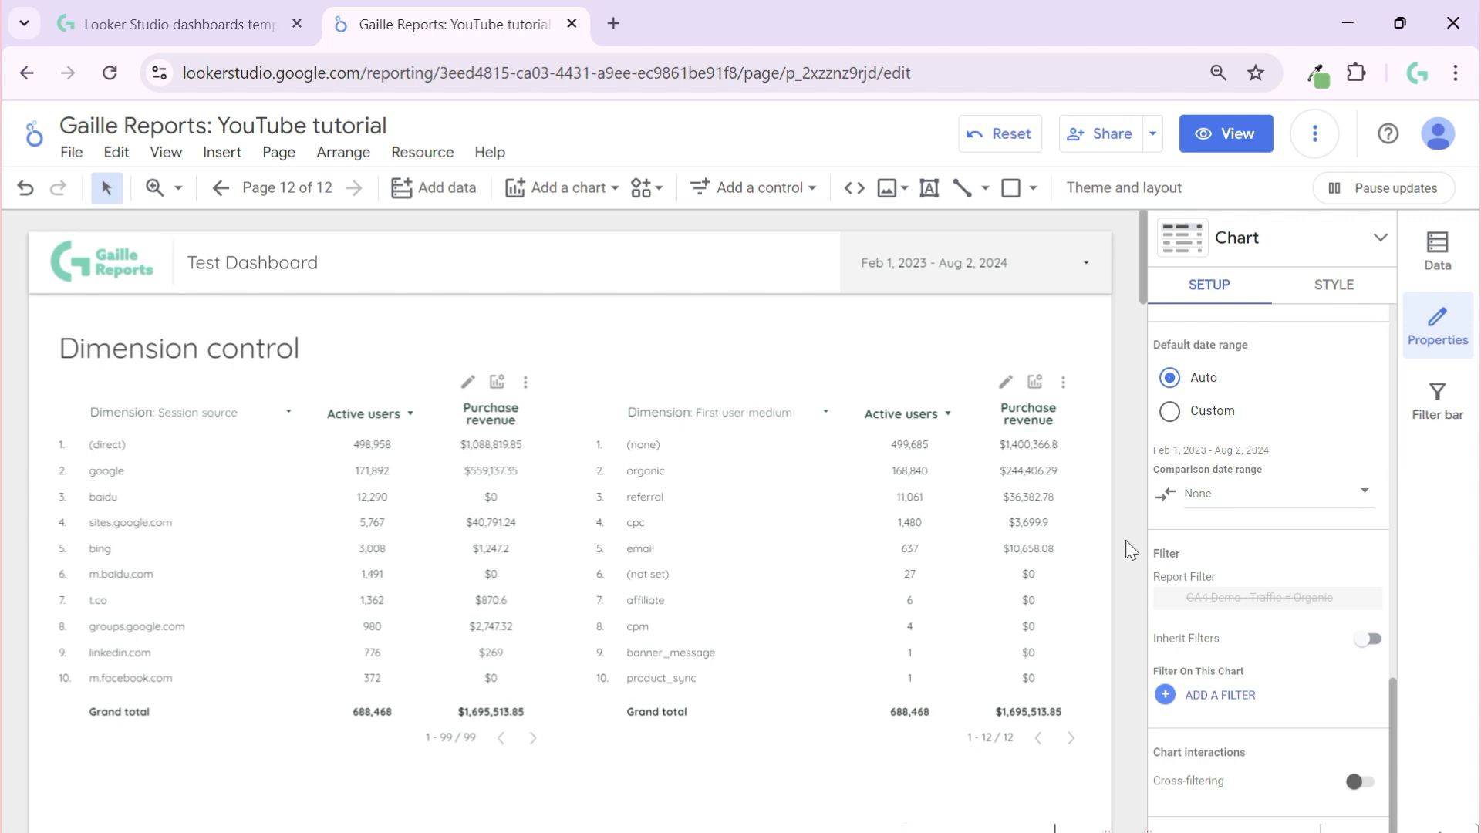
shift+click(453, 502)
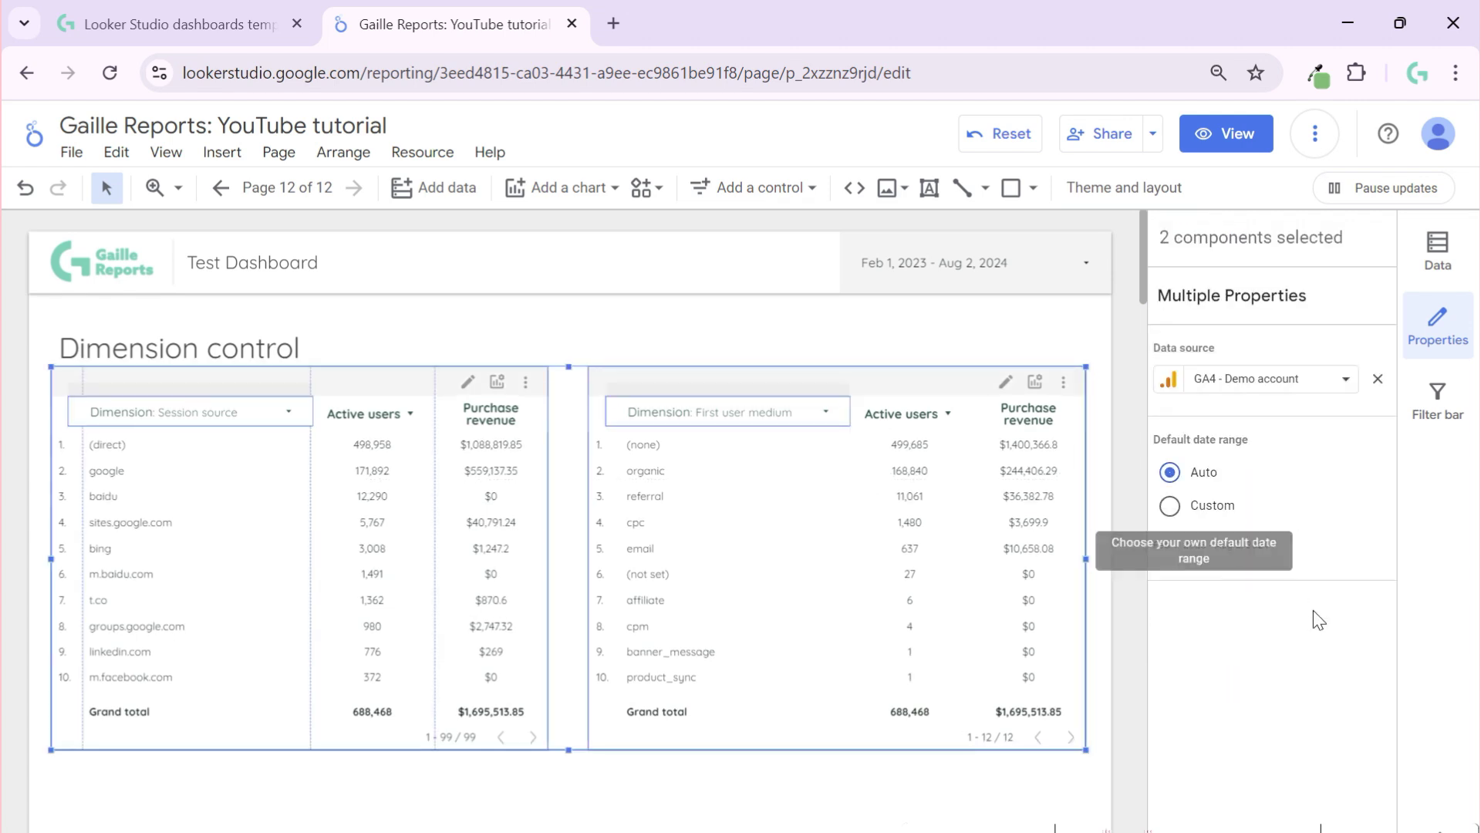
click(1132, 436)
scroll(1081, 516, down, 8)
click(893, 350)
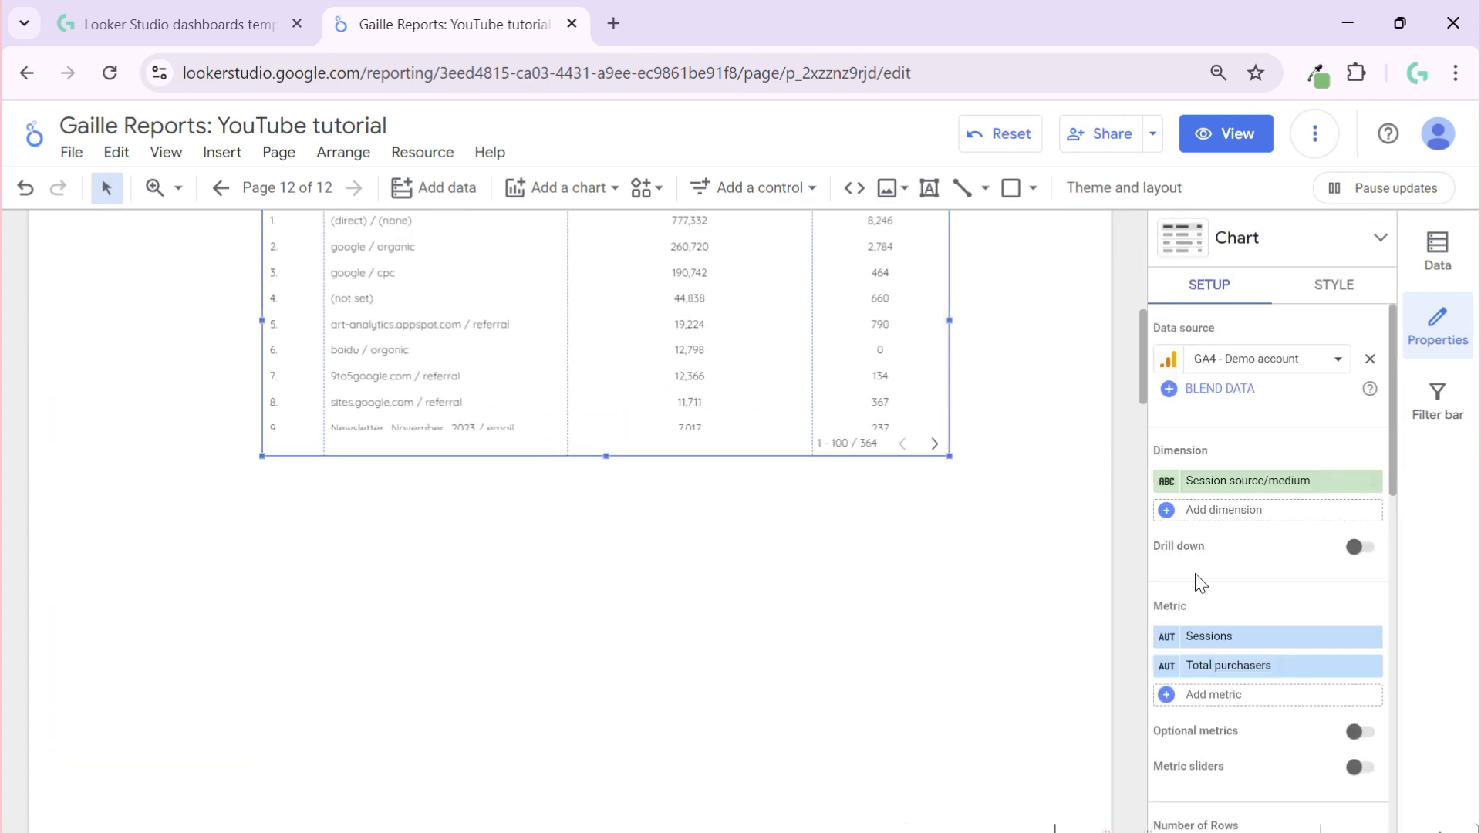
scroll(1256, 566, down, 6)
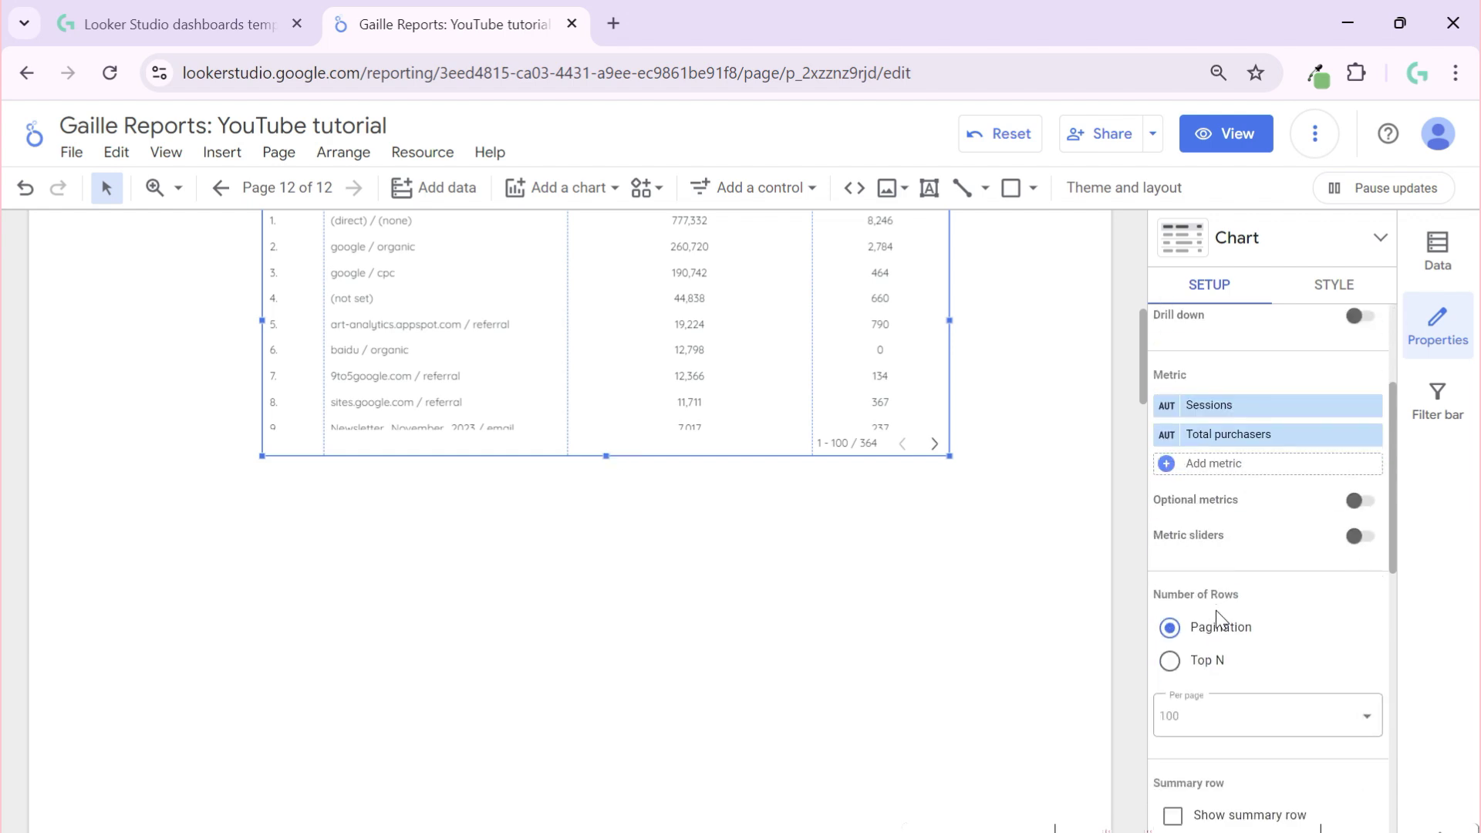
Step: Add a Grand total summary row and stretch the table slightly taller
click(1173, 549)
scroll(641, 545, up, 3)
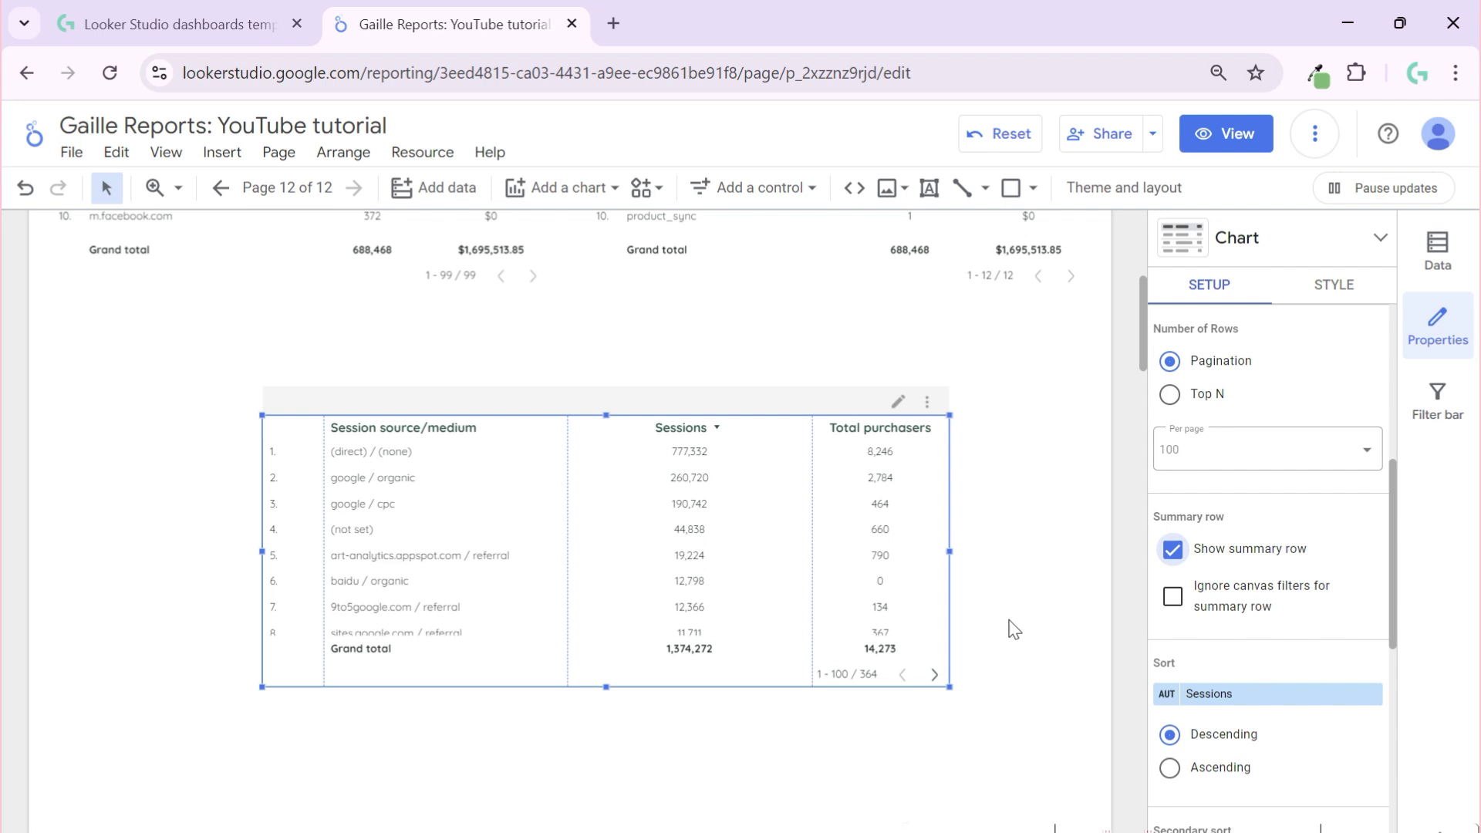
click(601, 687)
click(609, 644)
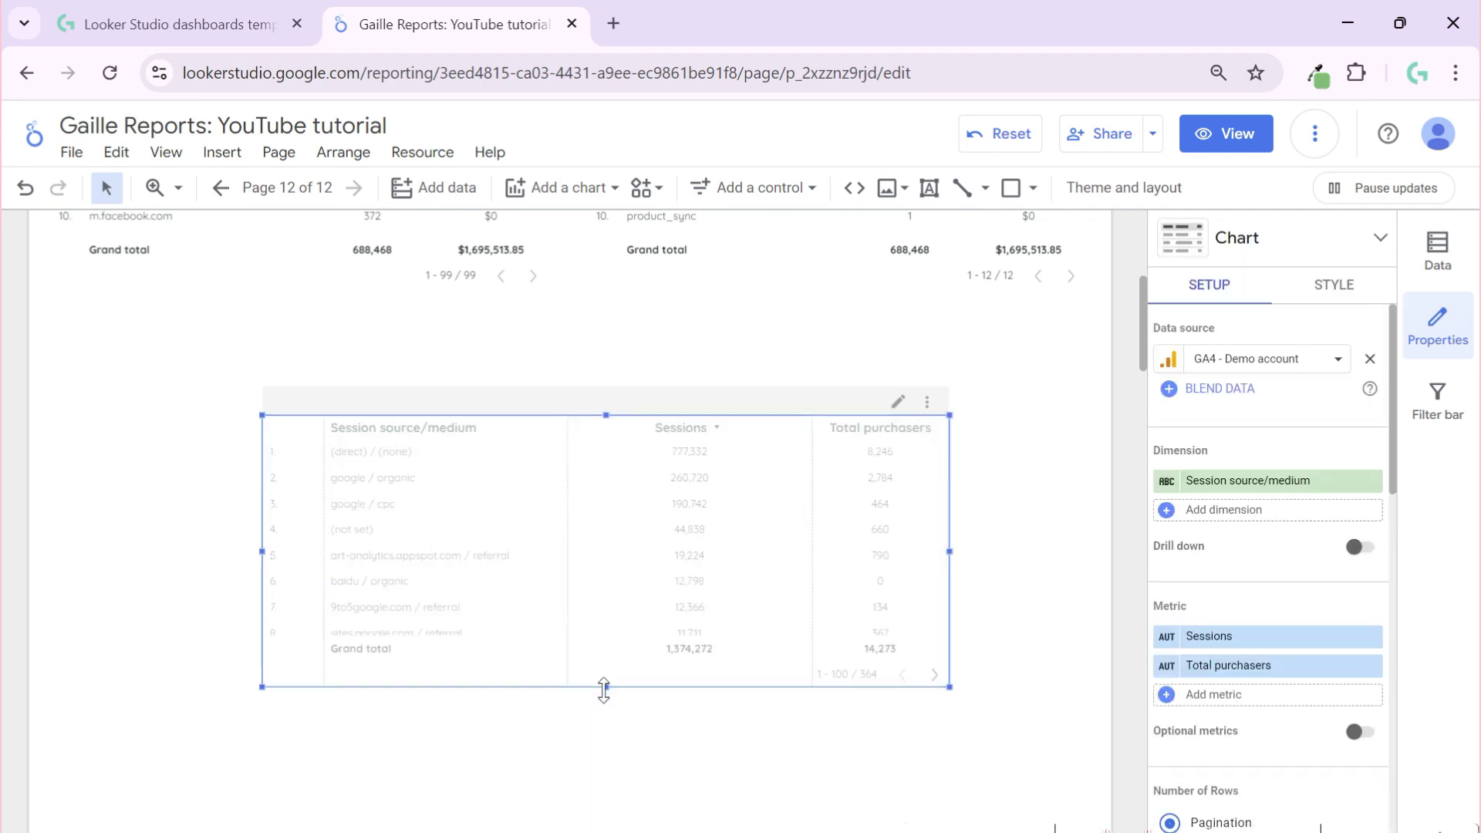
drag(604, 691, 605, 711)
scroll(1327, 698, down, 3)
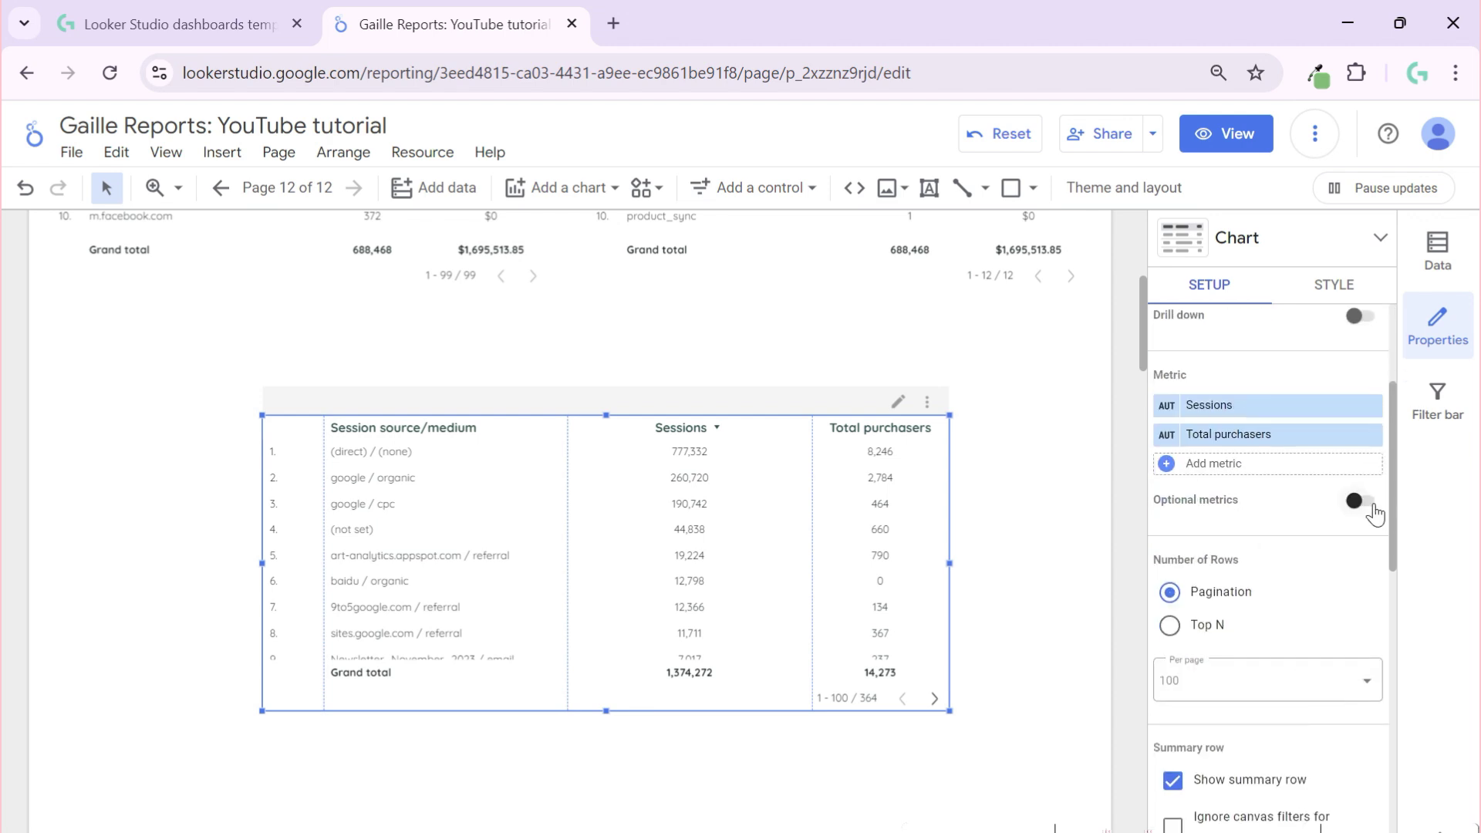
Step: Enable optional metrics with Active users and preview the viewer's metric choices
click(1362, 501)
click(1293, 536)
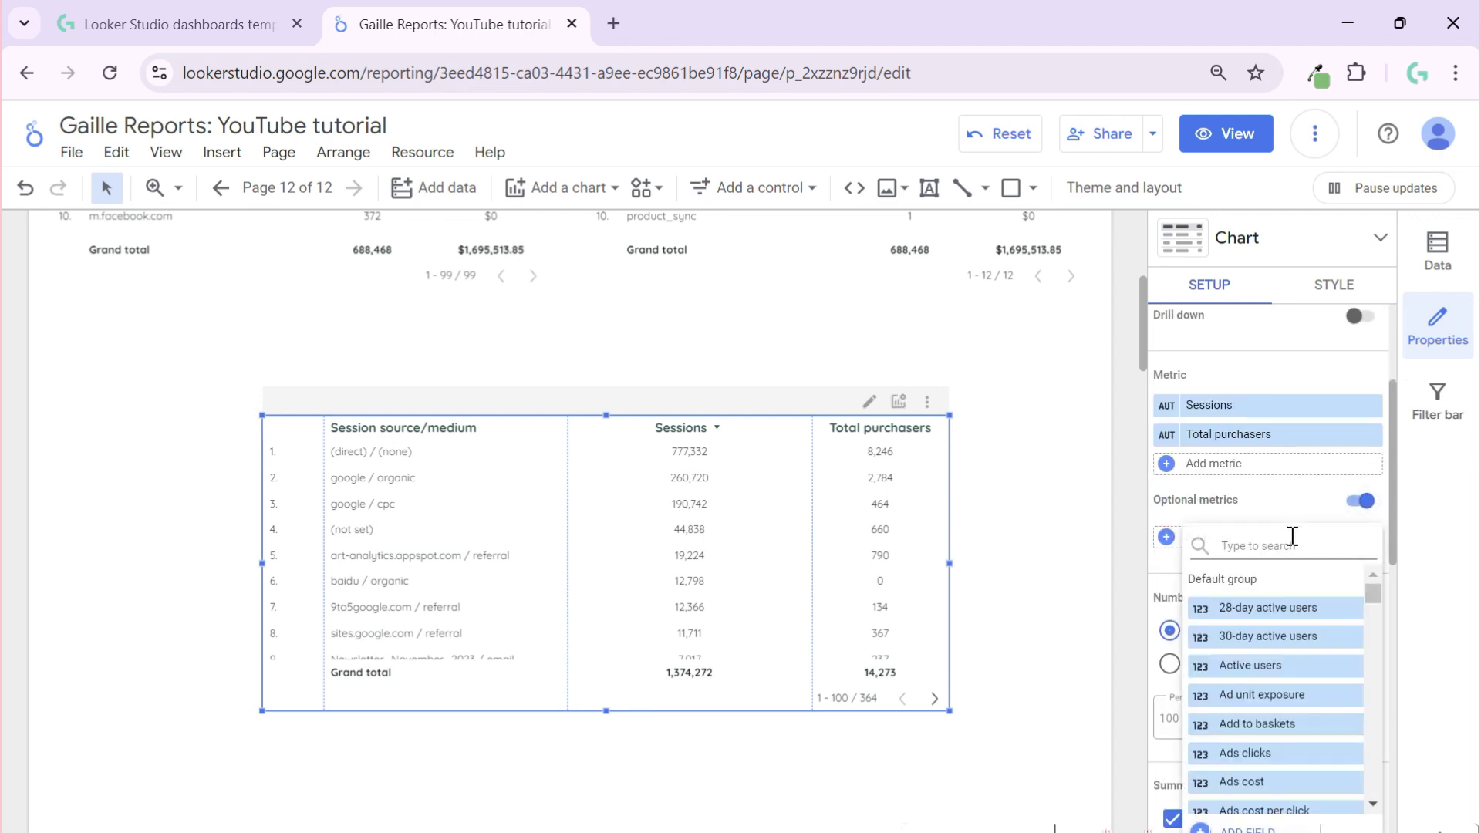
text(activ)
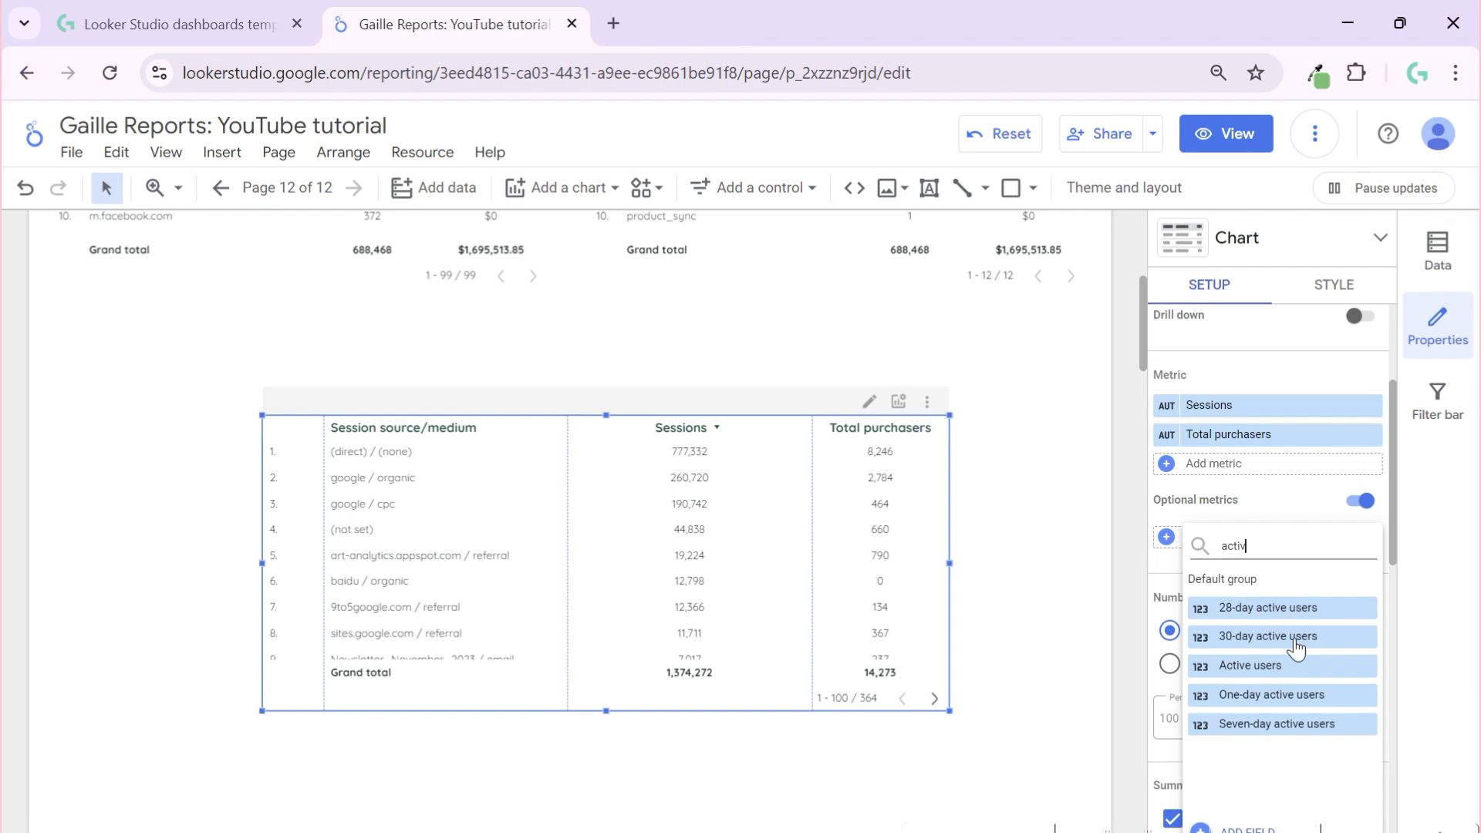
click(1280, 665)
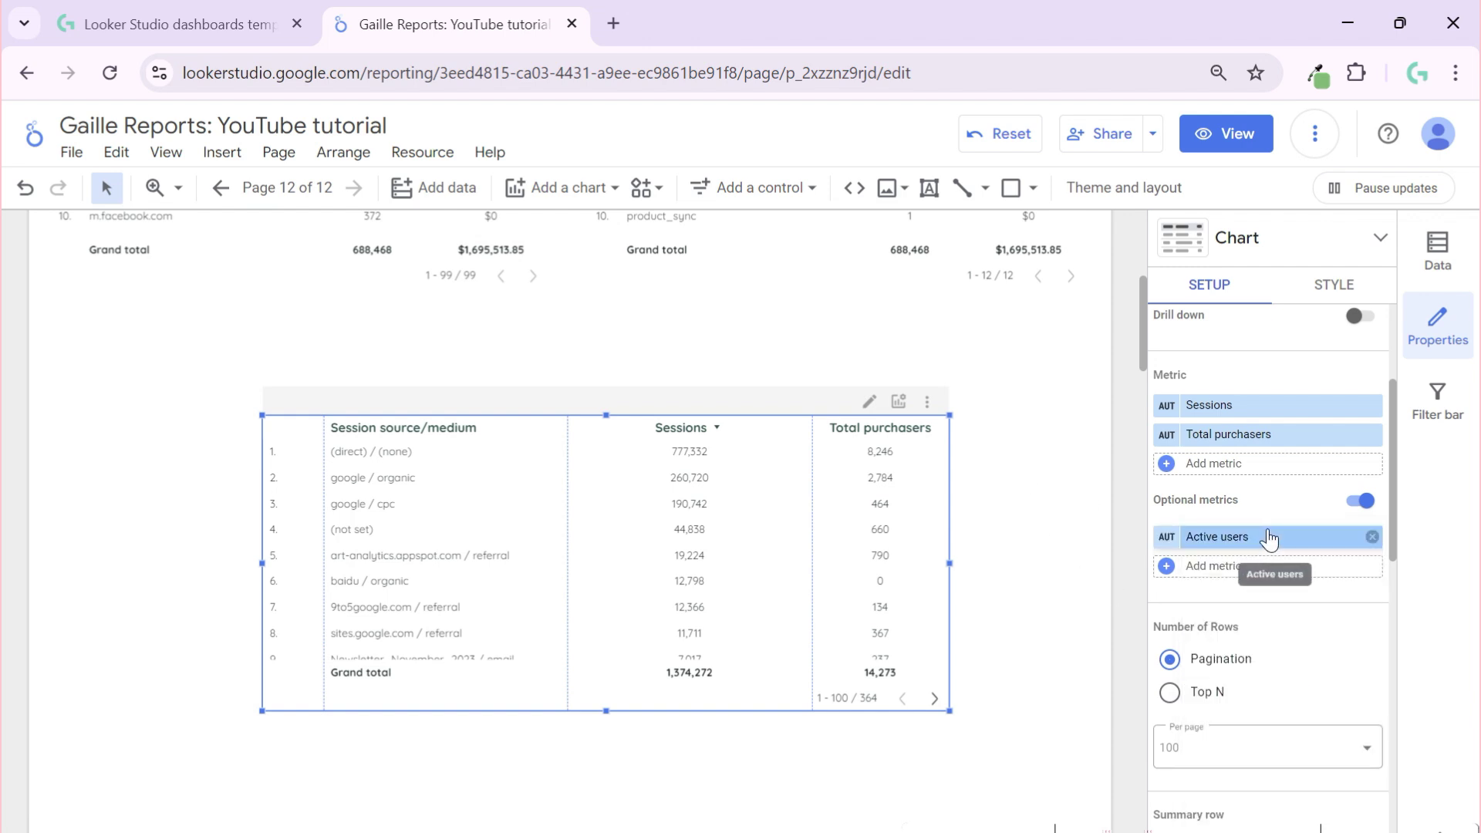
click(900, 403)
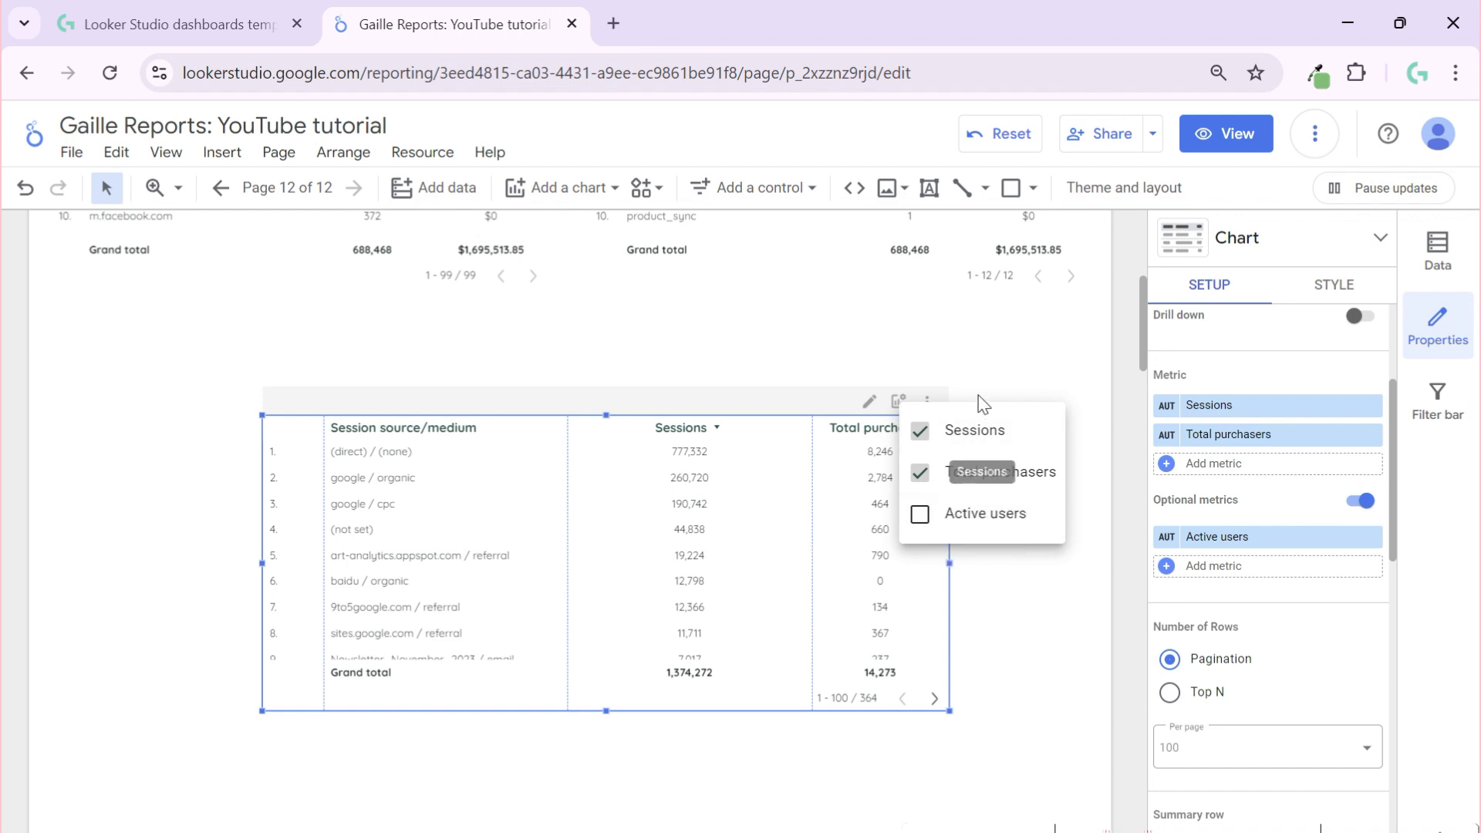
click(1006, 397)
click(1094, 414)
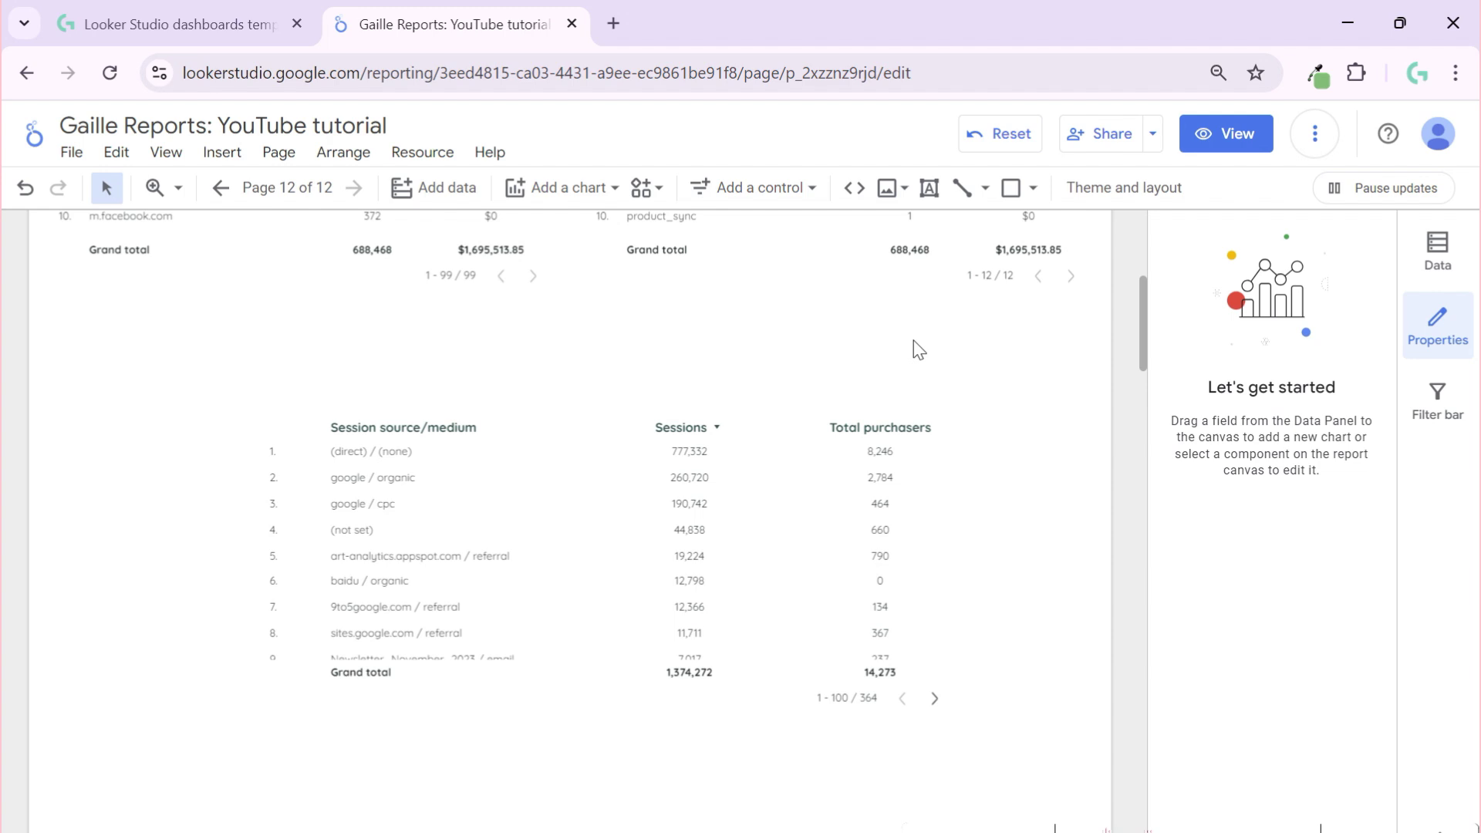
Step: Set the table's Chart Header to Always show
click(848, 478)
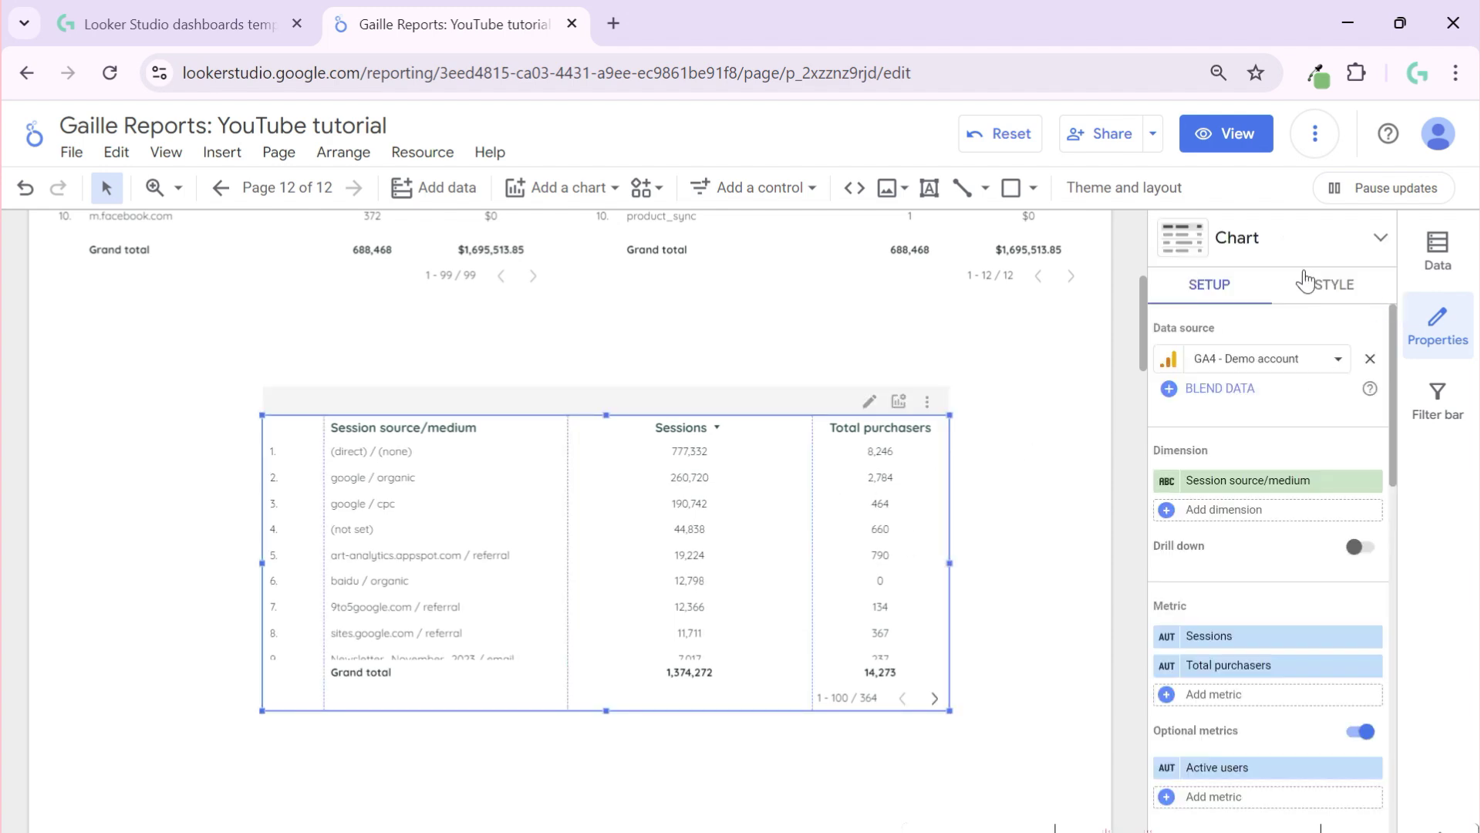
click(1333, 284)
scroll(1321, 563, down, 5)
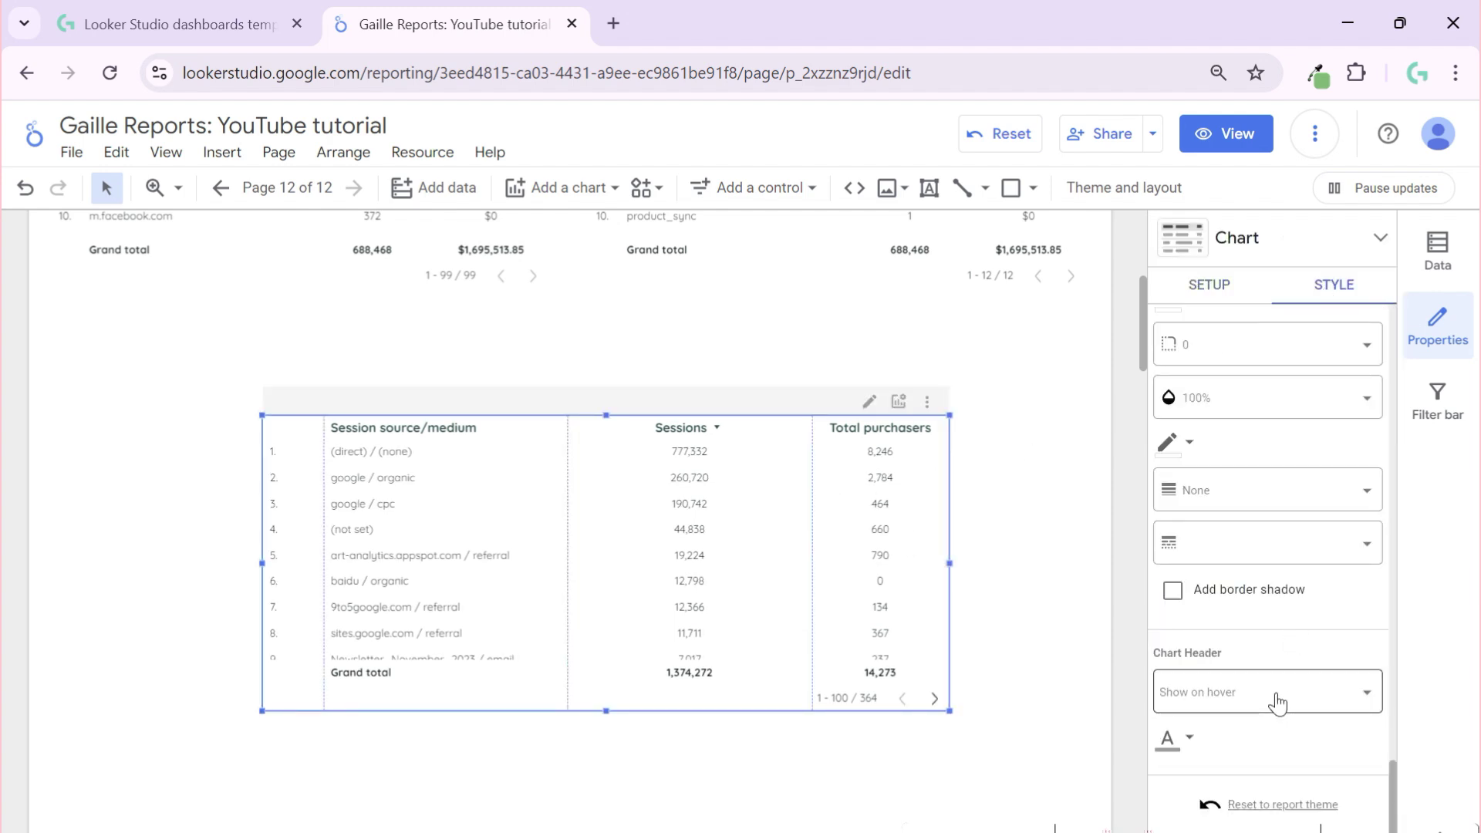
click(1226, 692)
click(1204, 586)
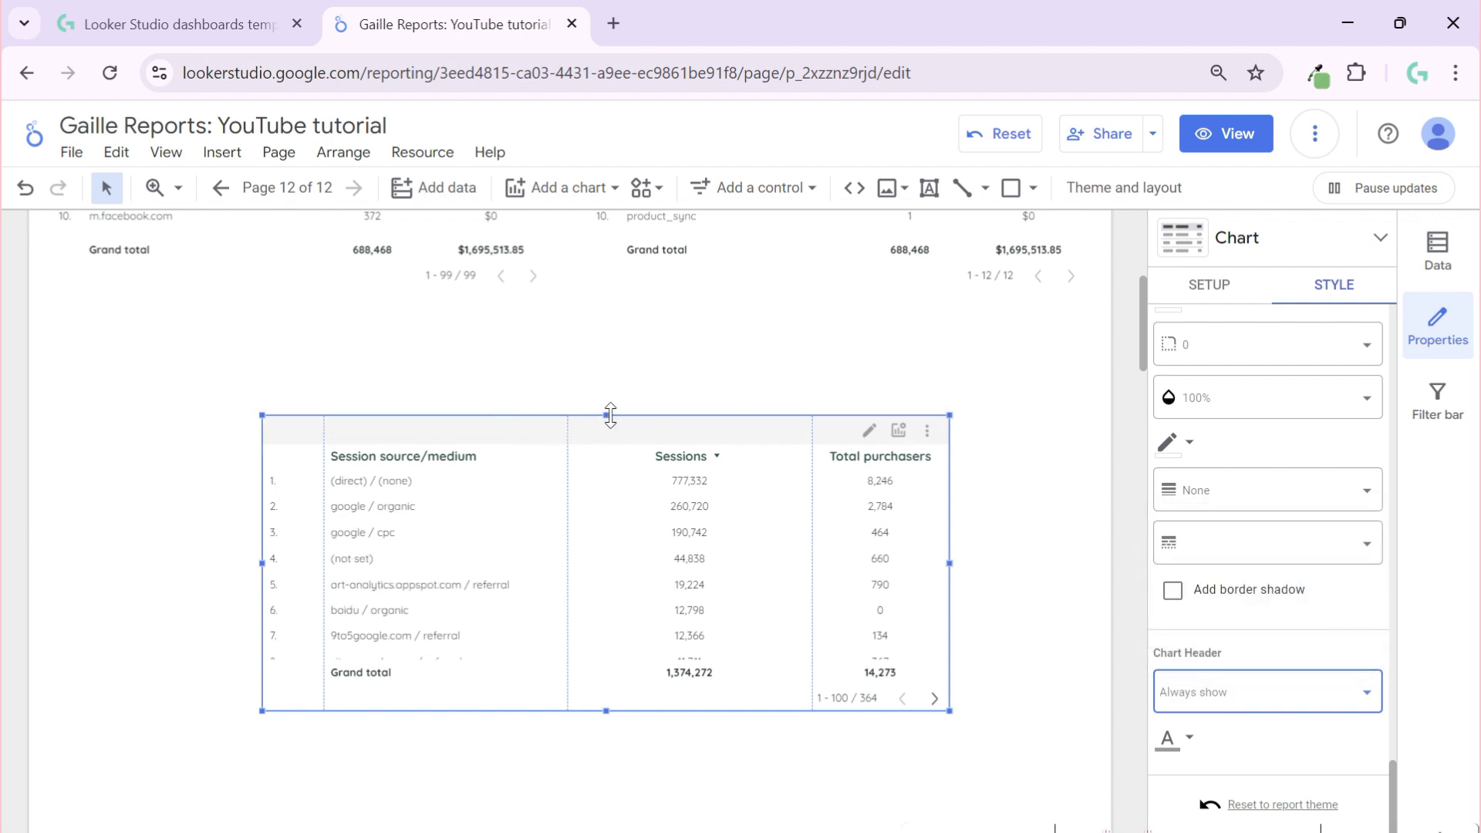
Step: Drag the table's top and bottom edges so all ten rows show
drag(610, 415, 608, 362)
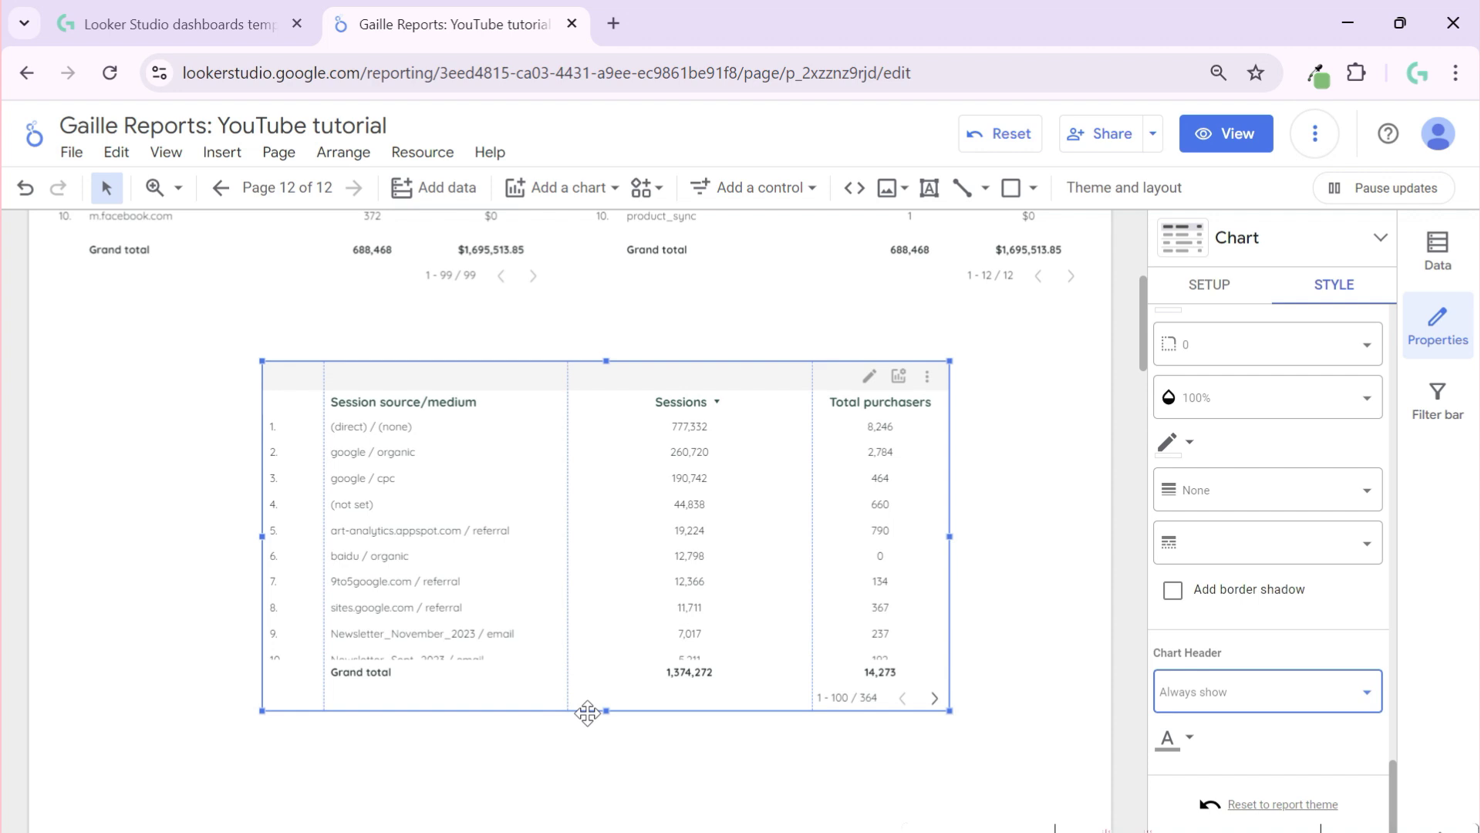
drag(606, 710, 602, 726)
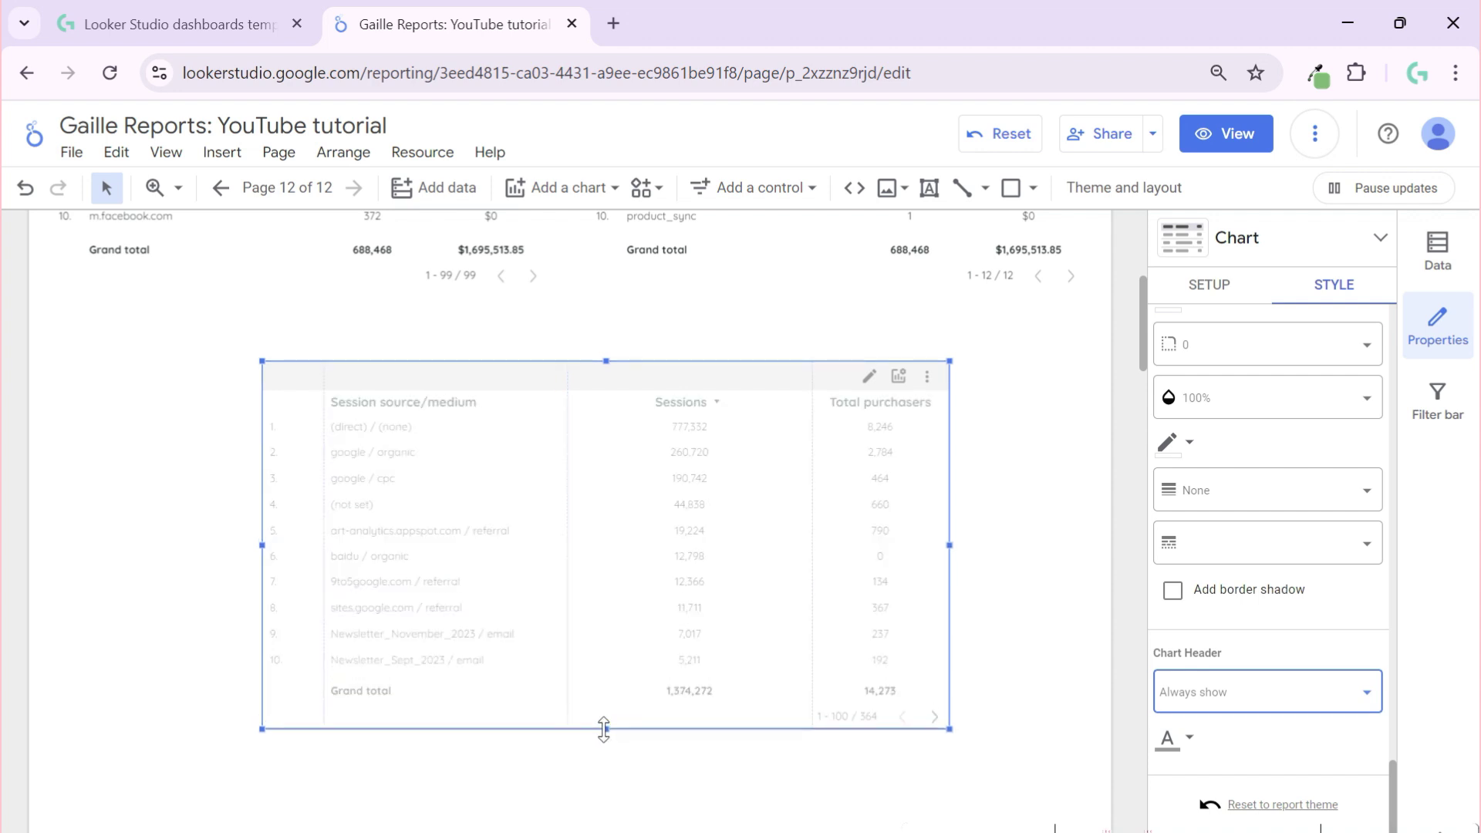
click(1063, 384)
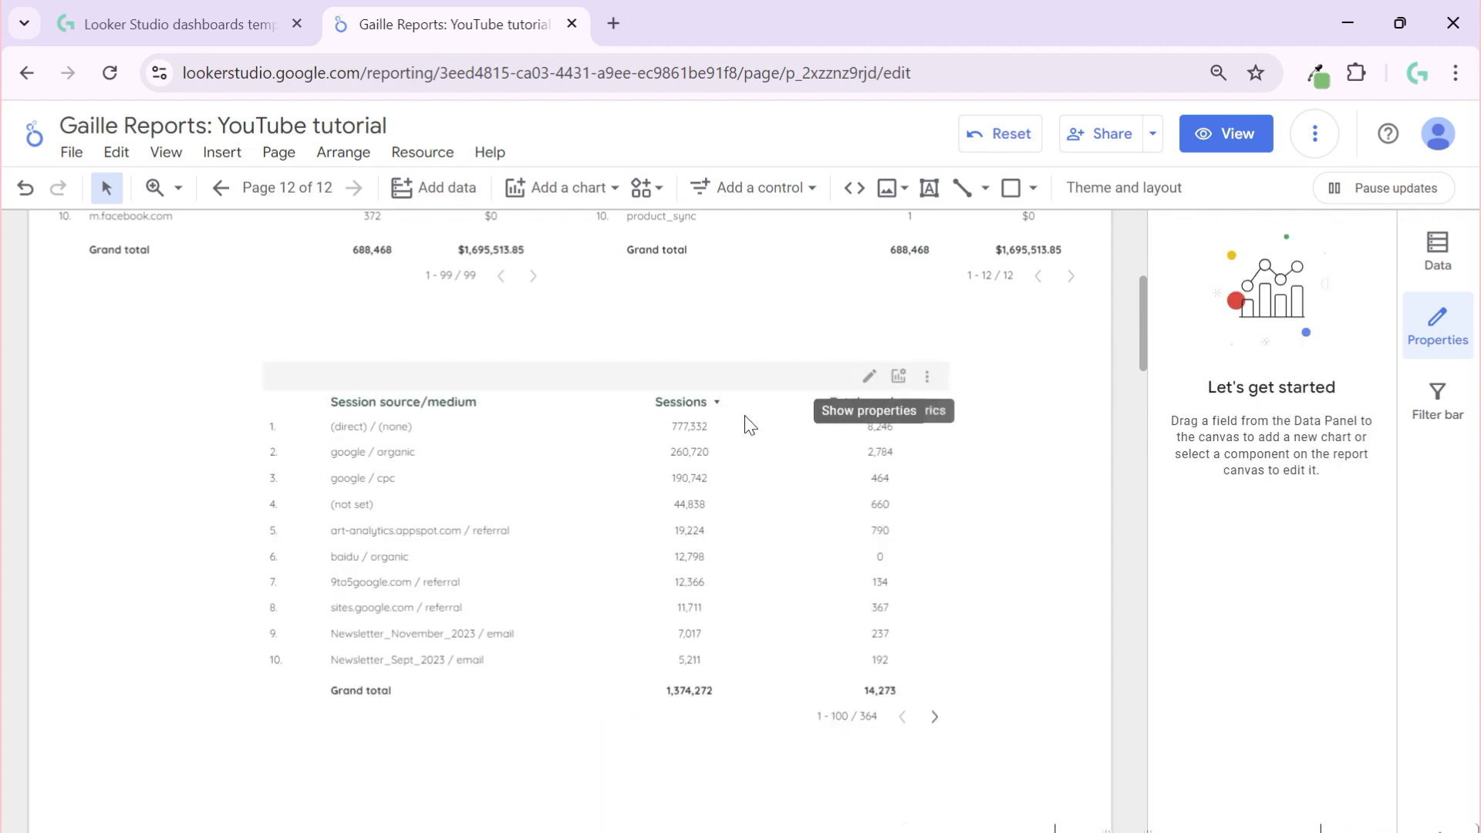
click(835, 462)
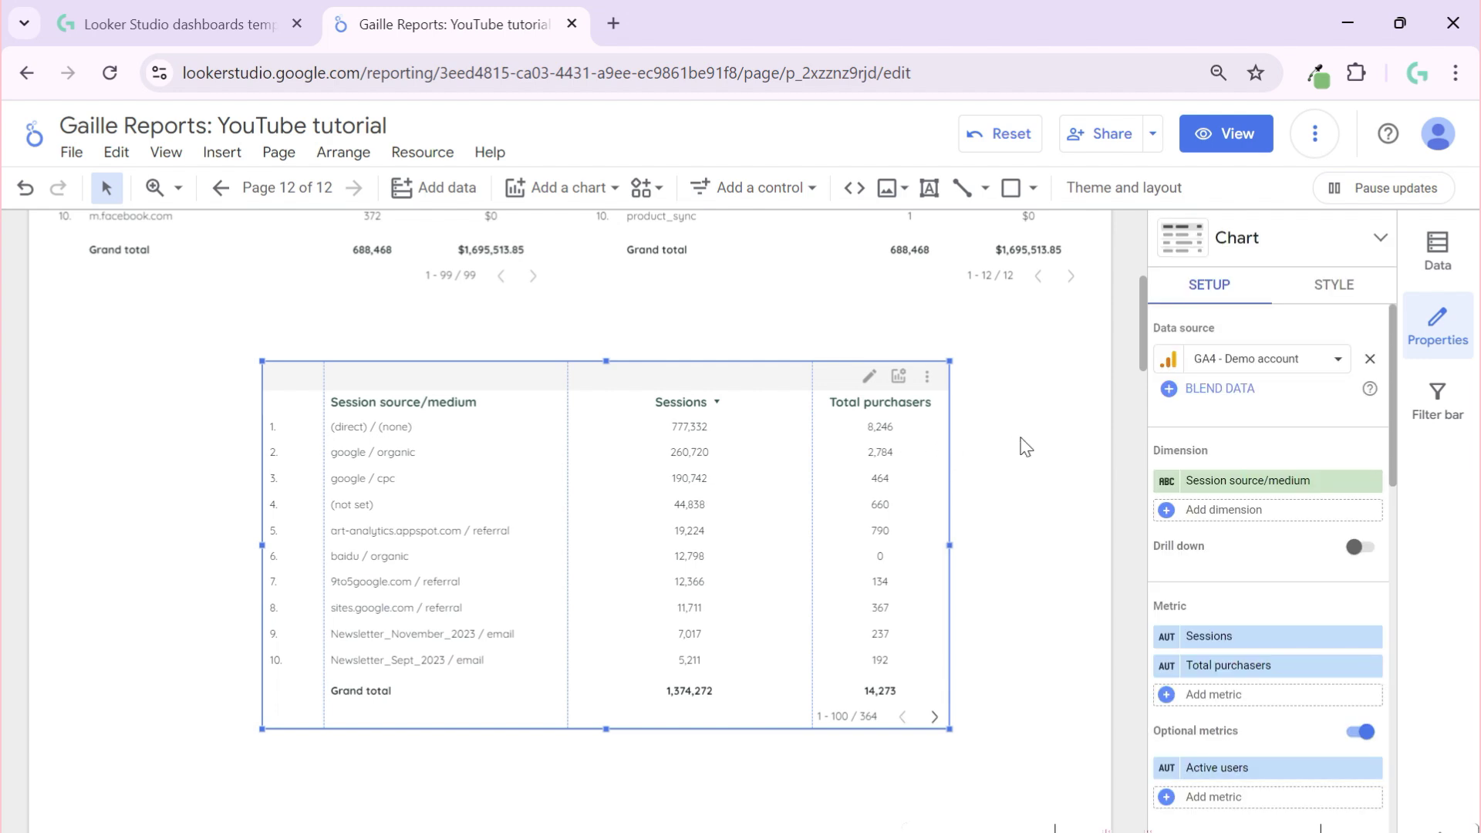
Step: Add Session source as the second drill-down dimension
scroll(948, 449, down, 3)
scroll(999, 461, down, 1)
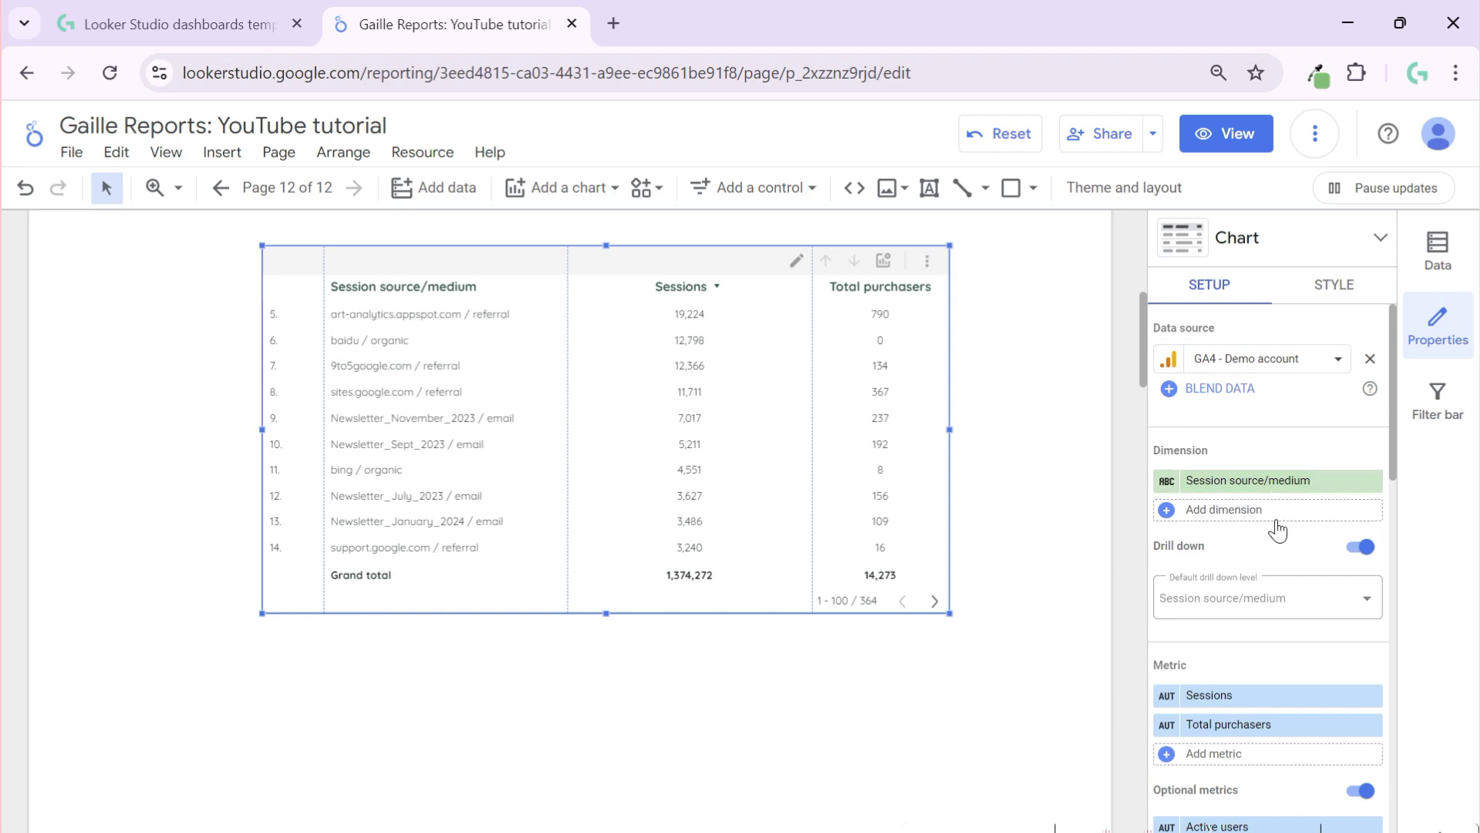
click(1284, 524)
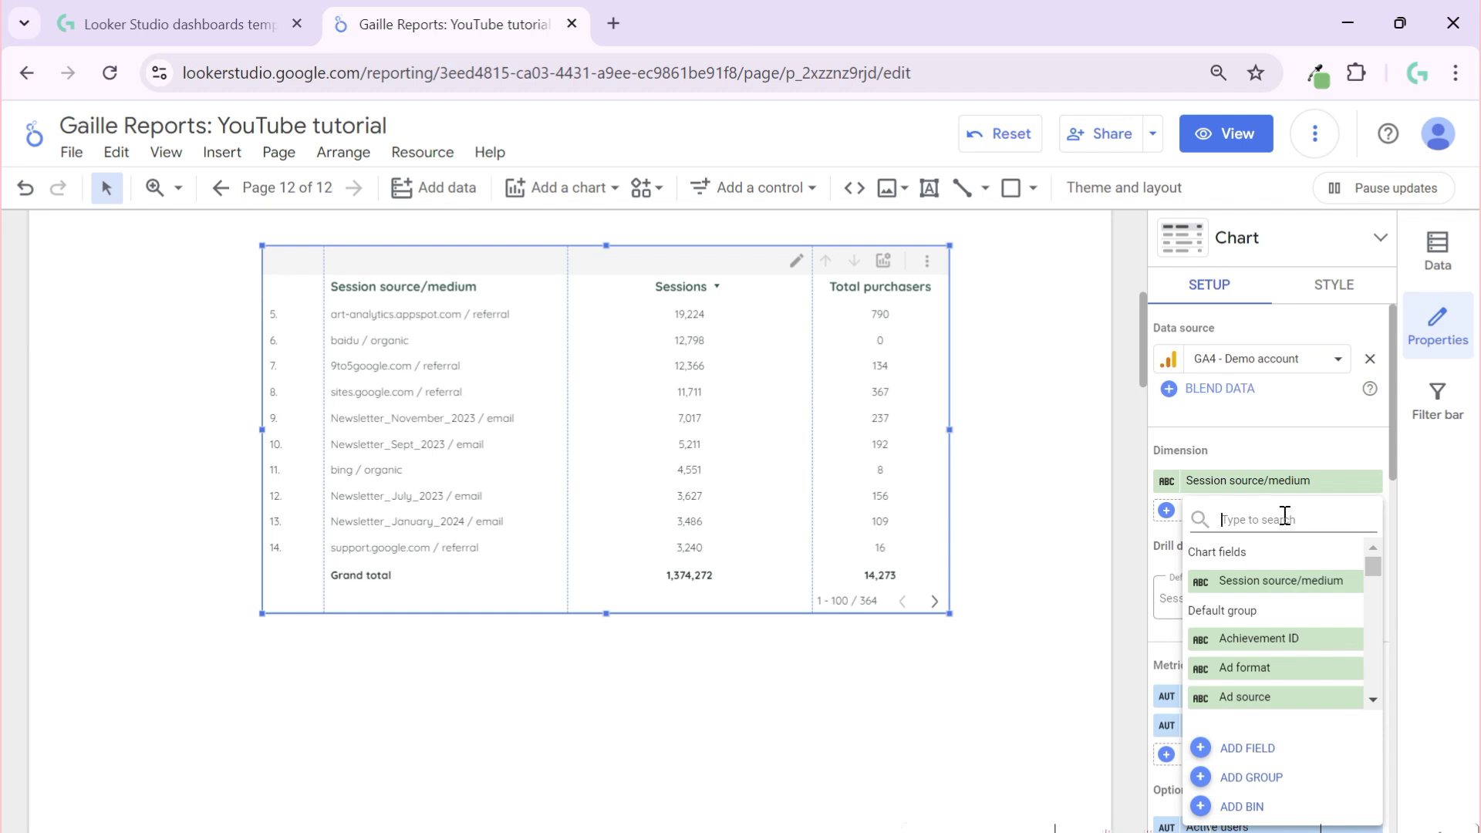
text(sessions so)
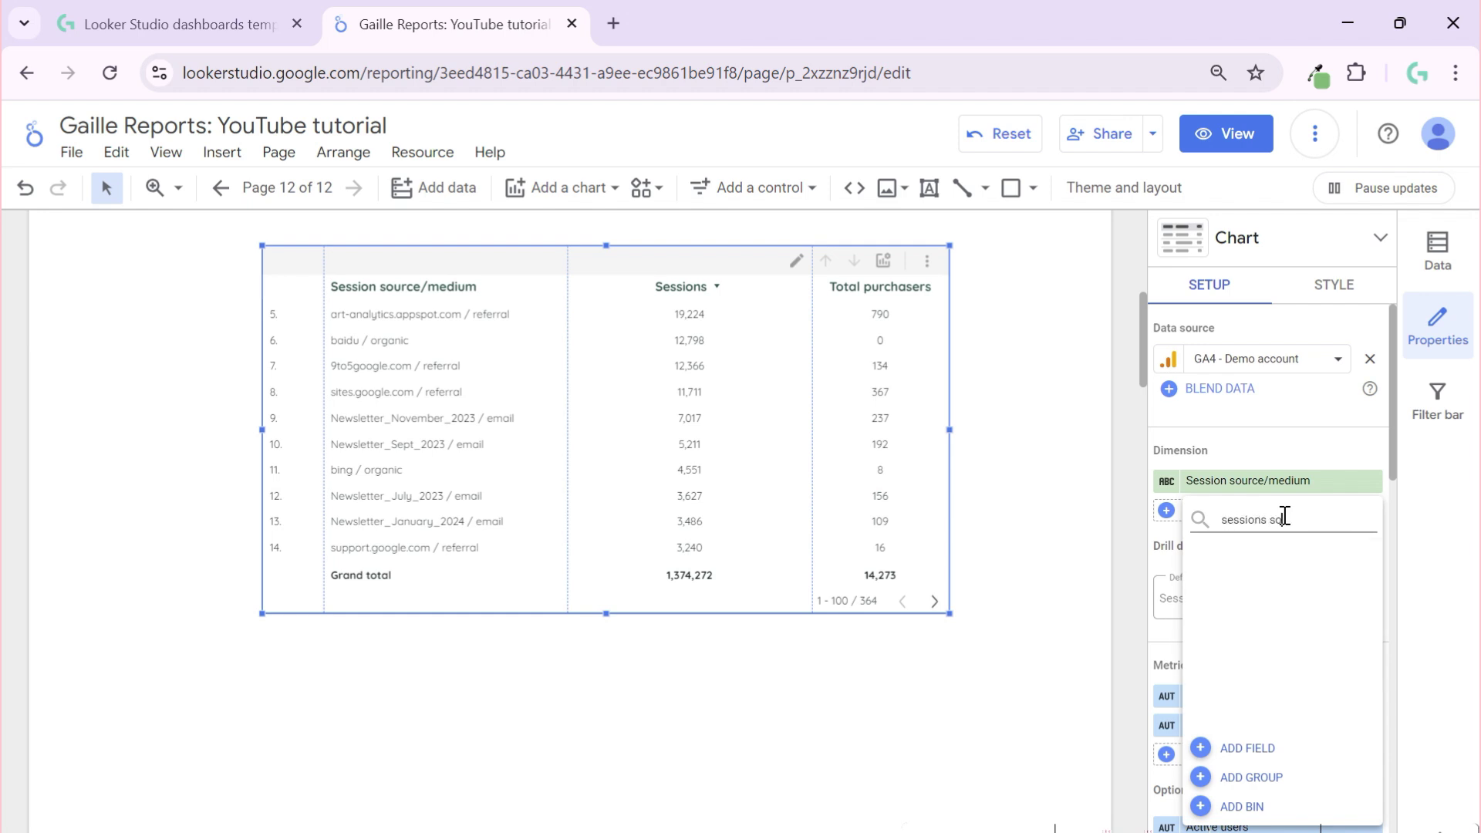
key(BackSpace)
key(BackSpace)
key(BackSpace)
key(BackSpace)
text( s)
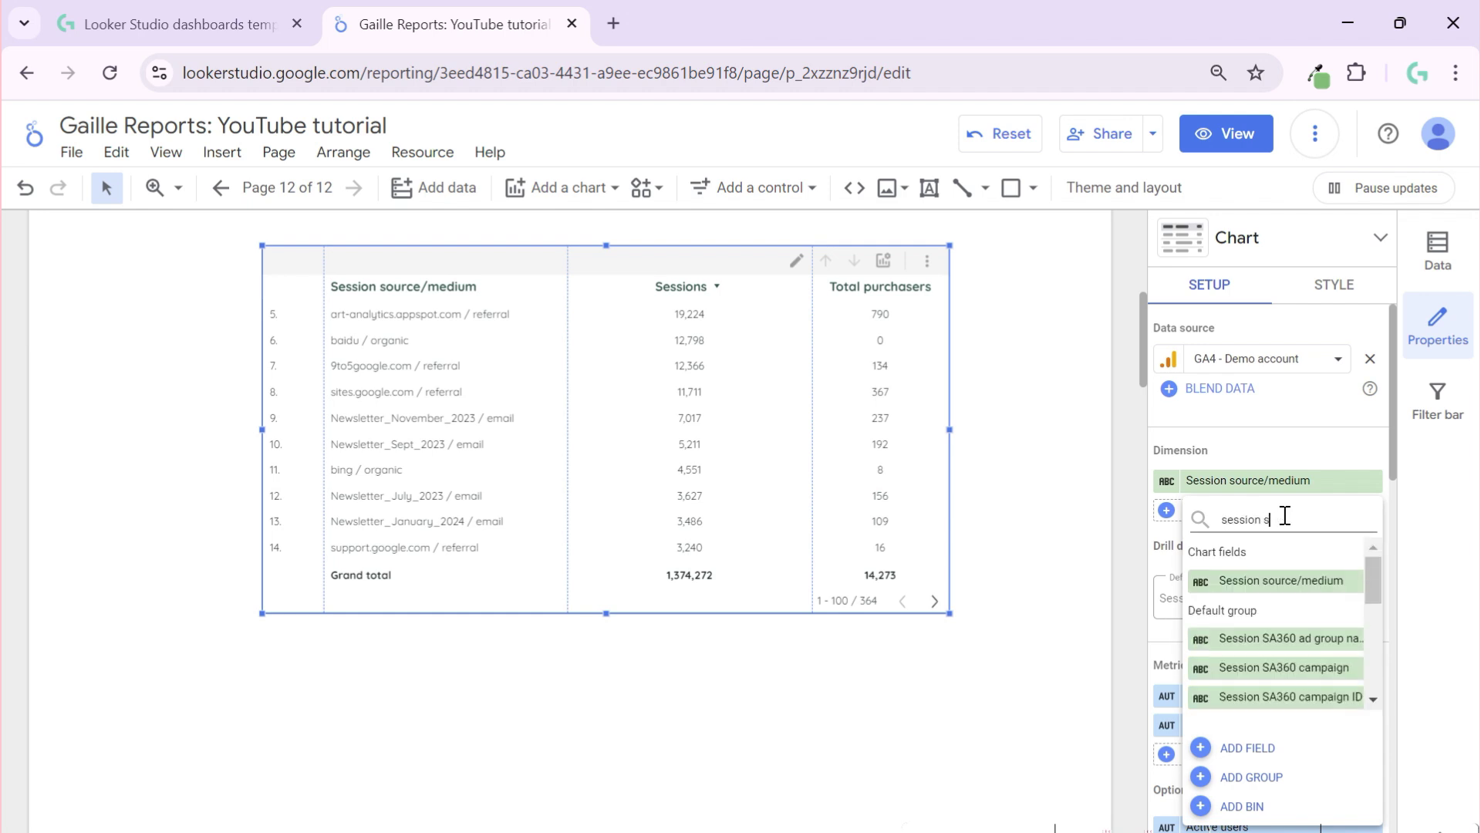
scroll(1296, 624, down, 5)
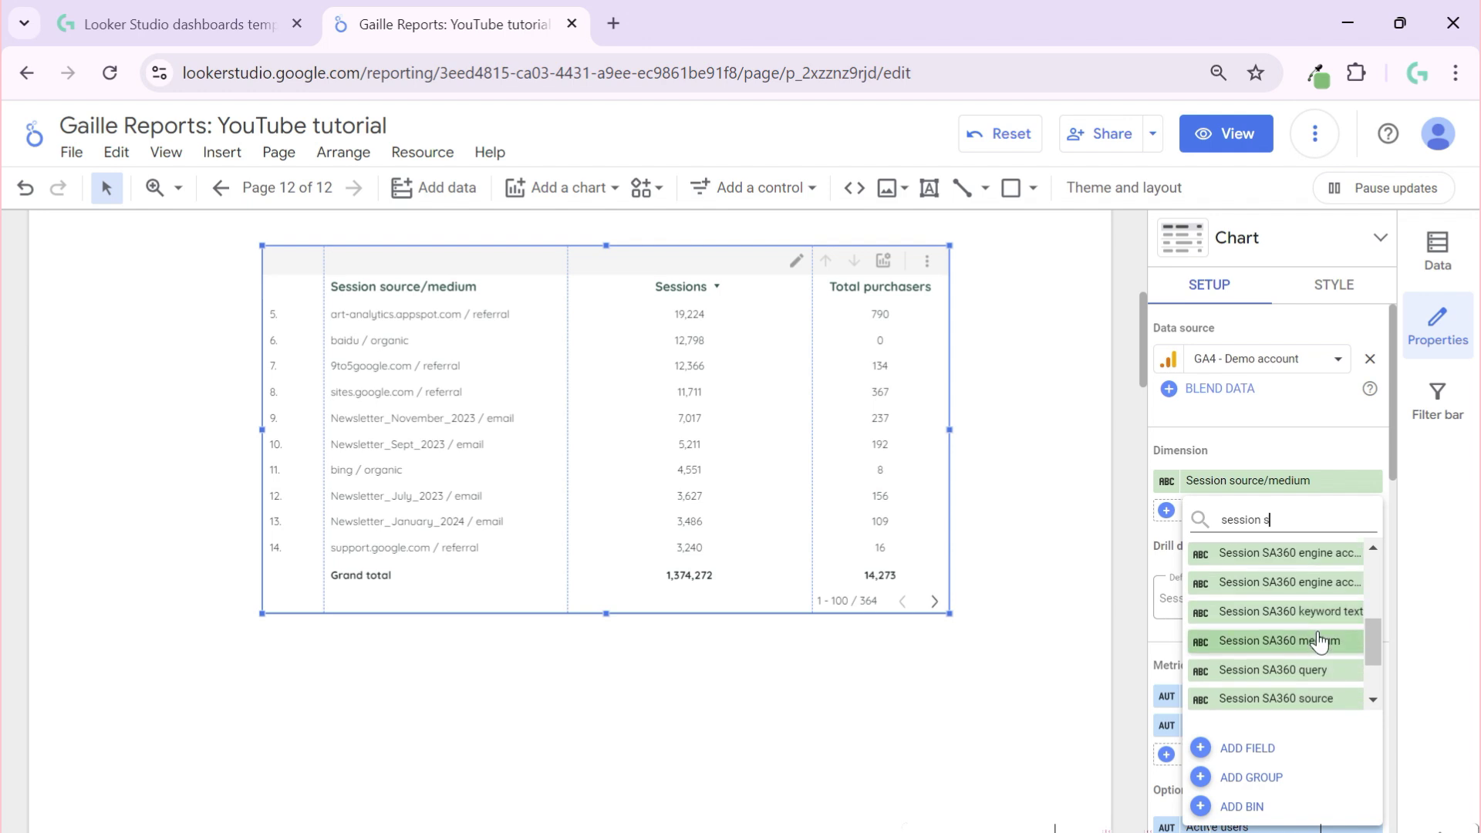
text(ou)
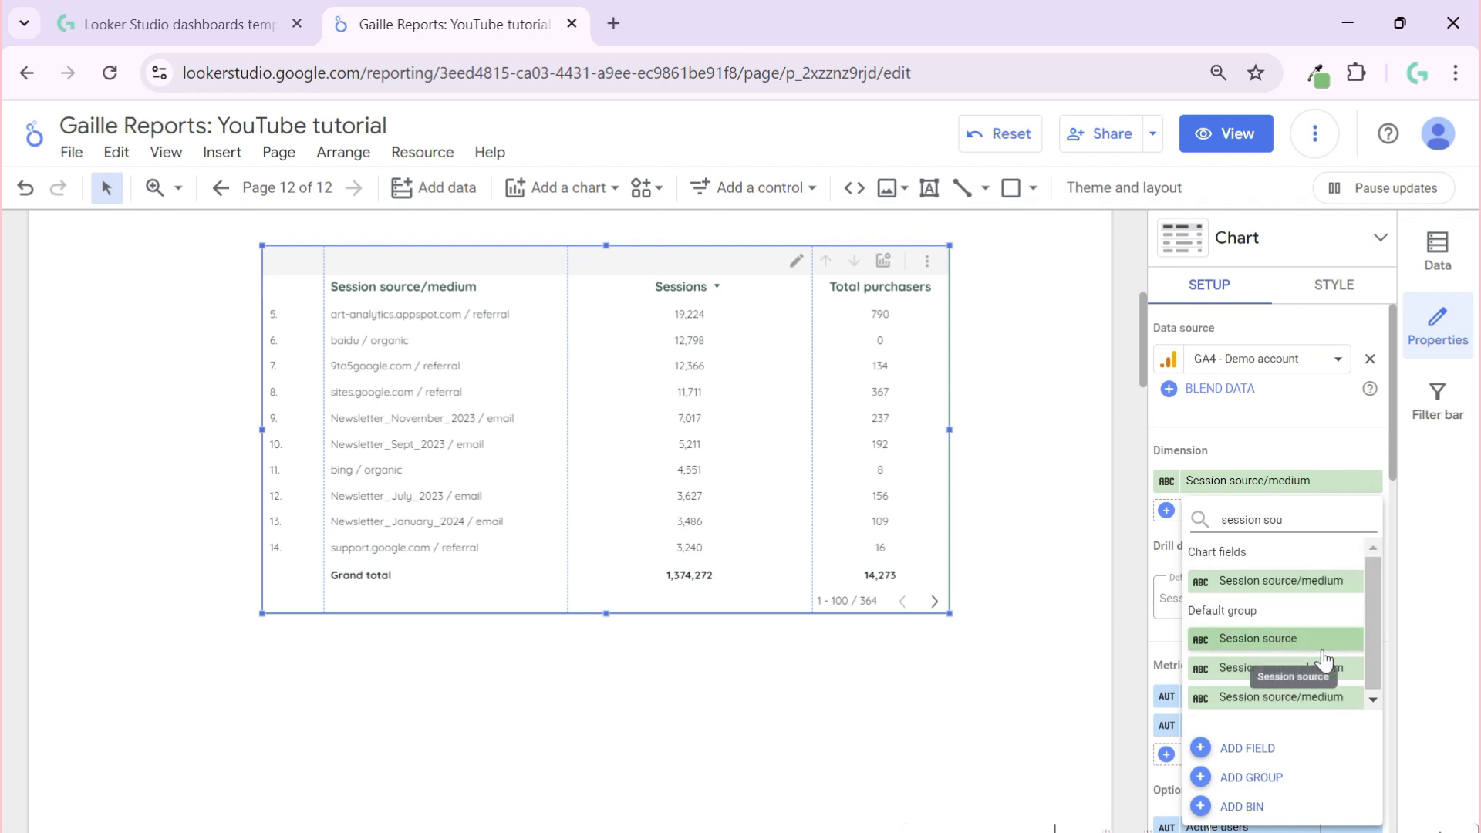
click(1324, 658)
Step: Add Session medium as the third drill-down level
click(1285, 540)
text(se)
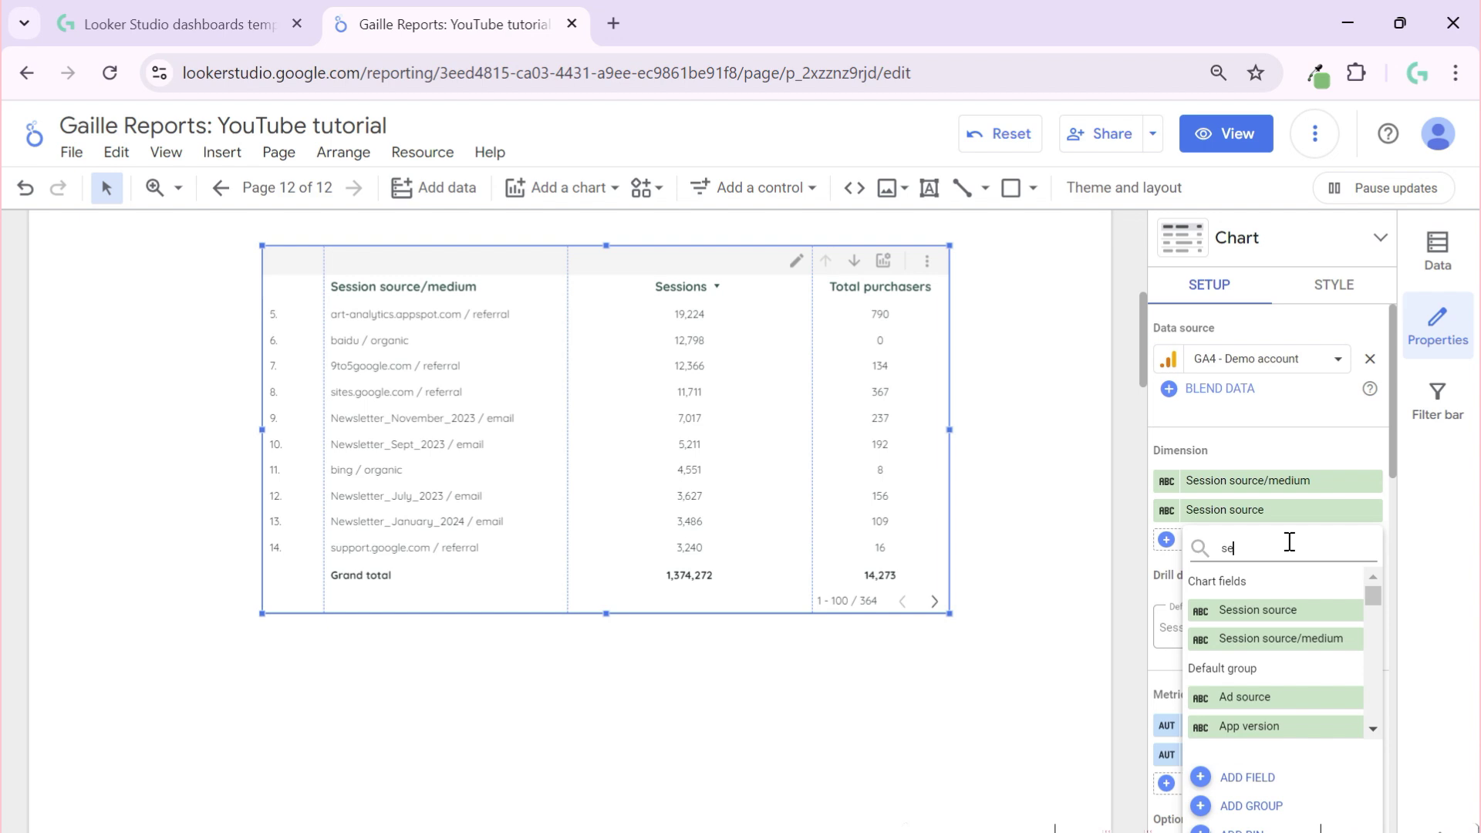
text(ssions m)
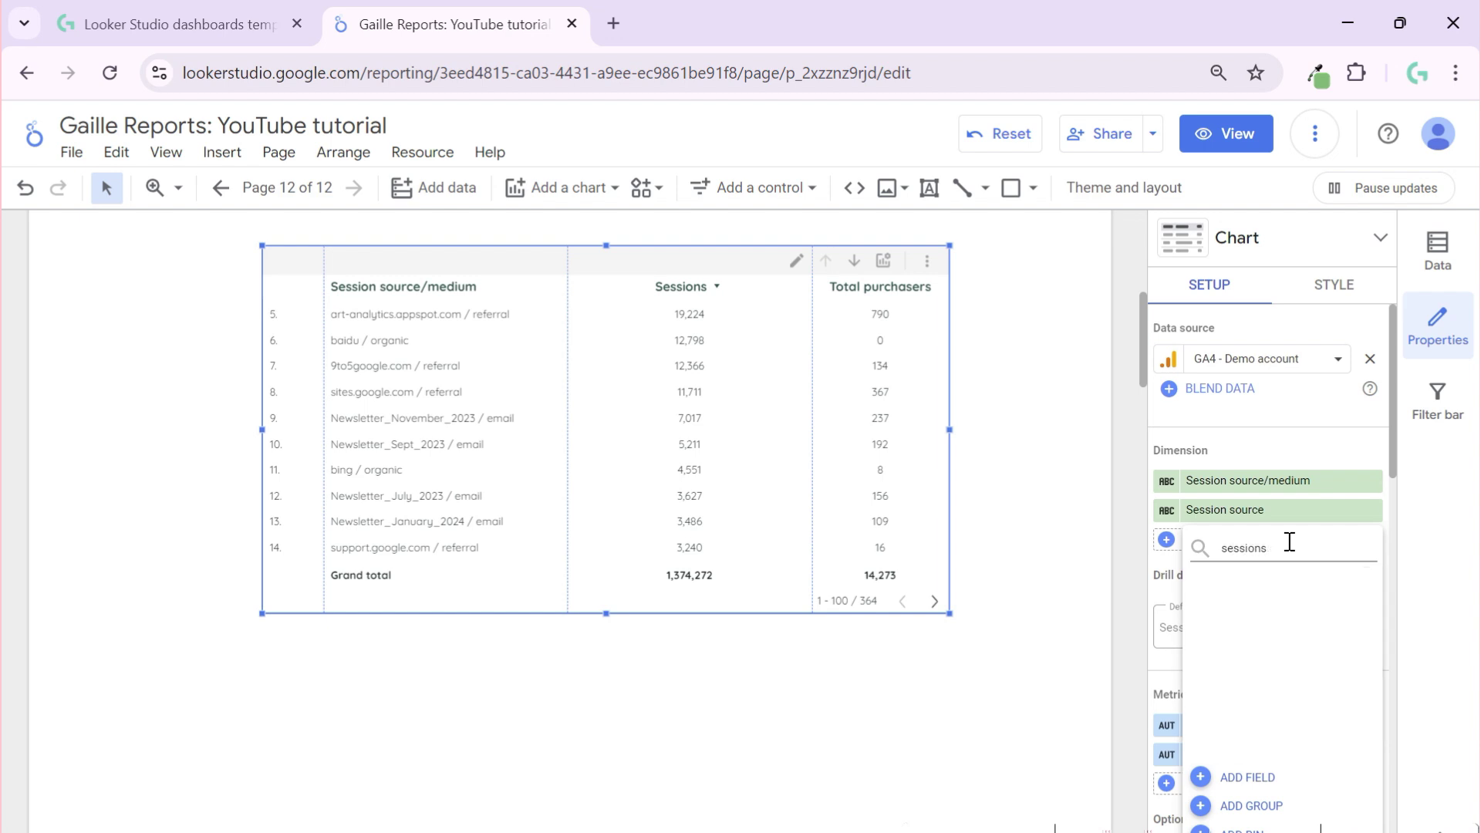
key(BackSpace)
text(me)
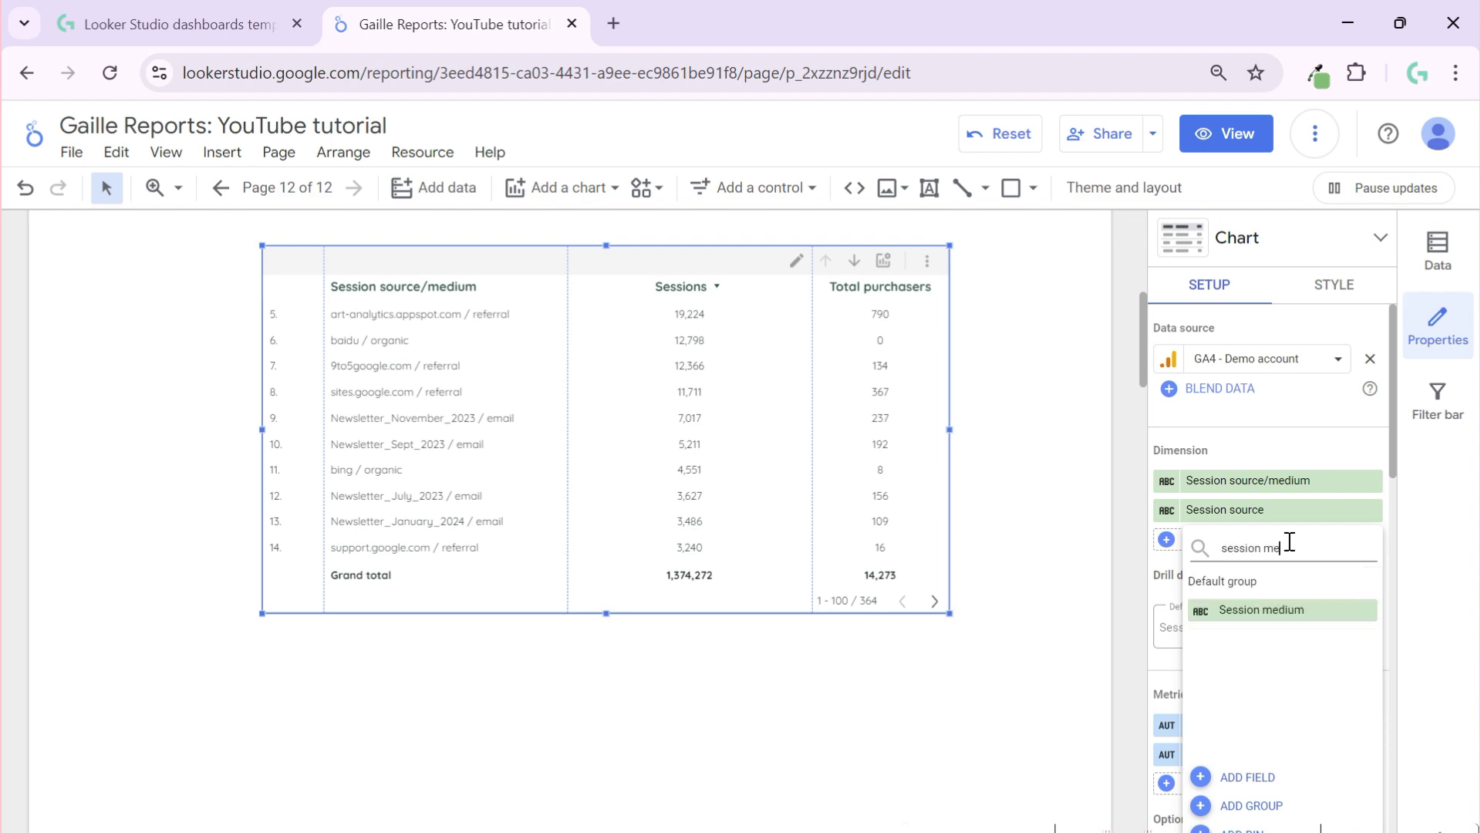
click(1320, 617)
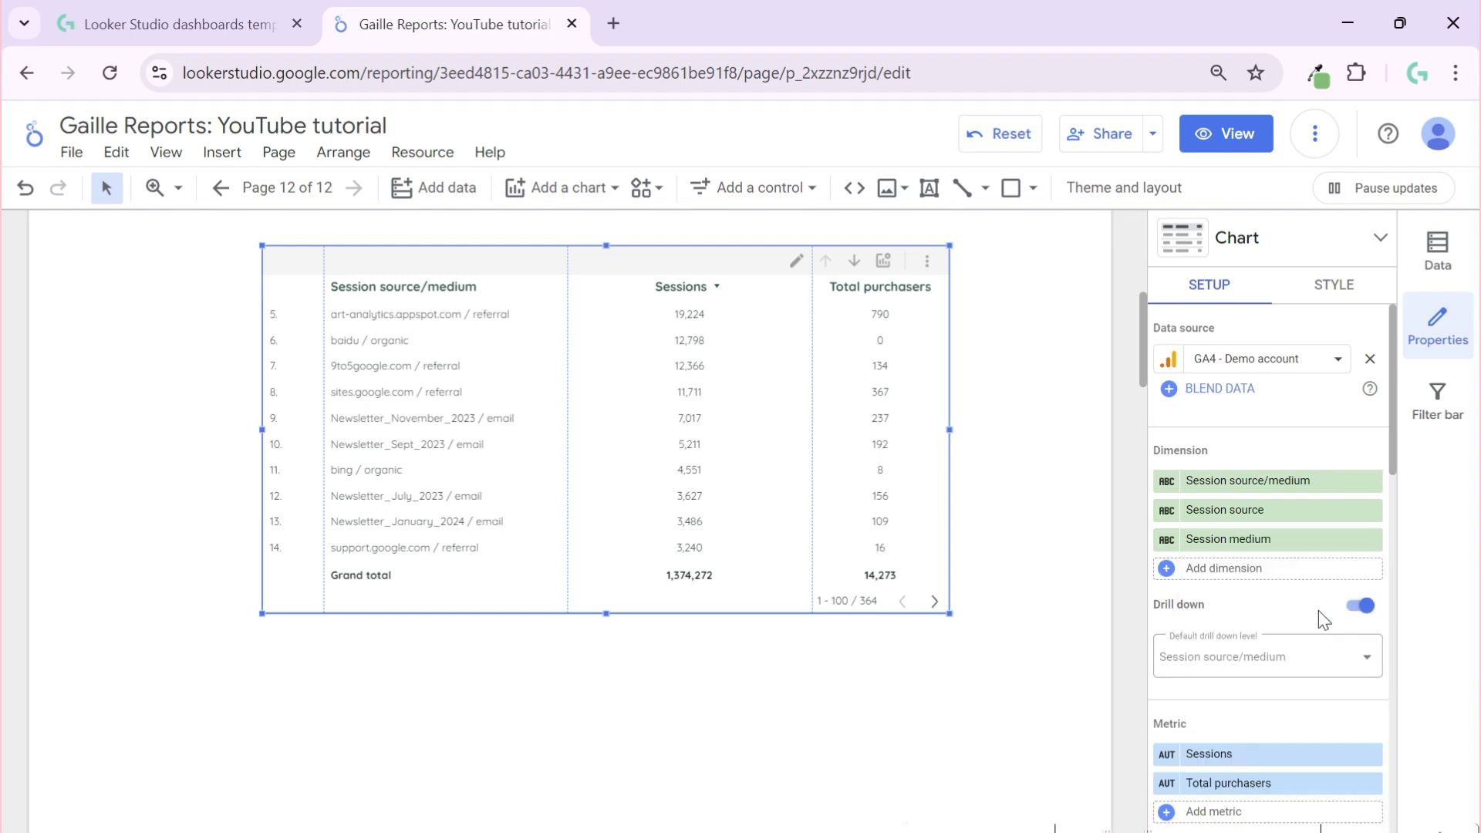
click(1036, 318)
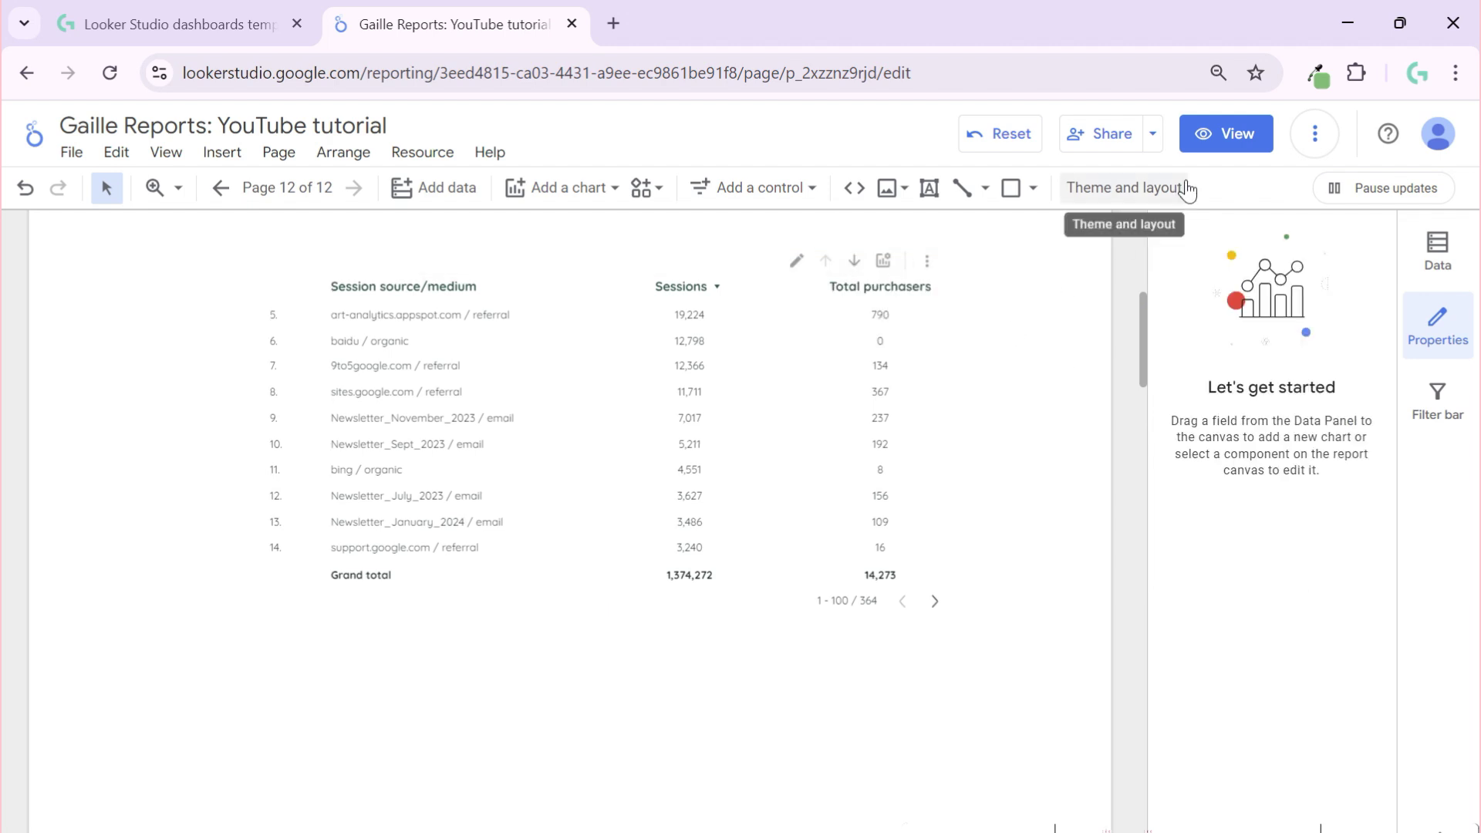
Step: Preview the report in view mode and test the table's drill-down and drill-up arrows
click(1231, 137)
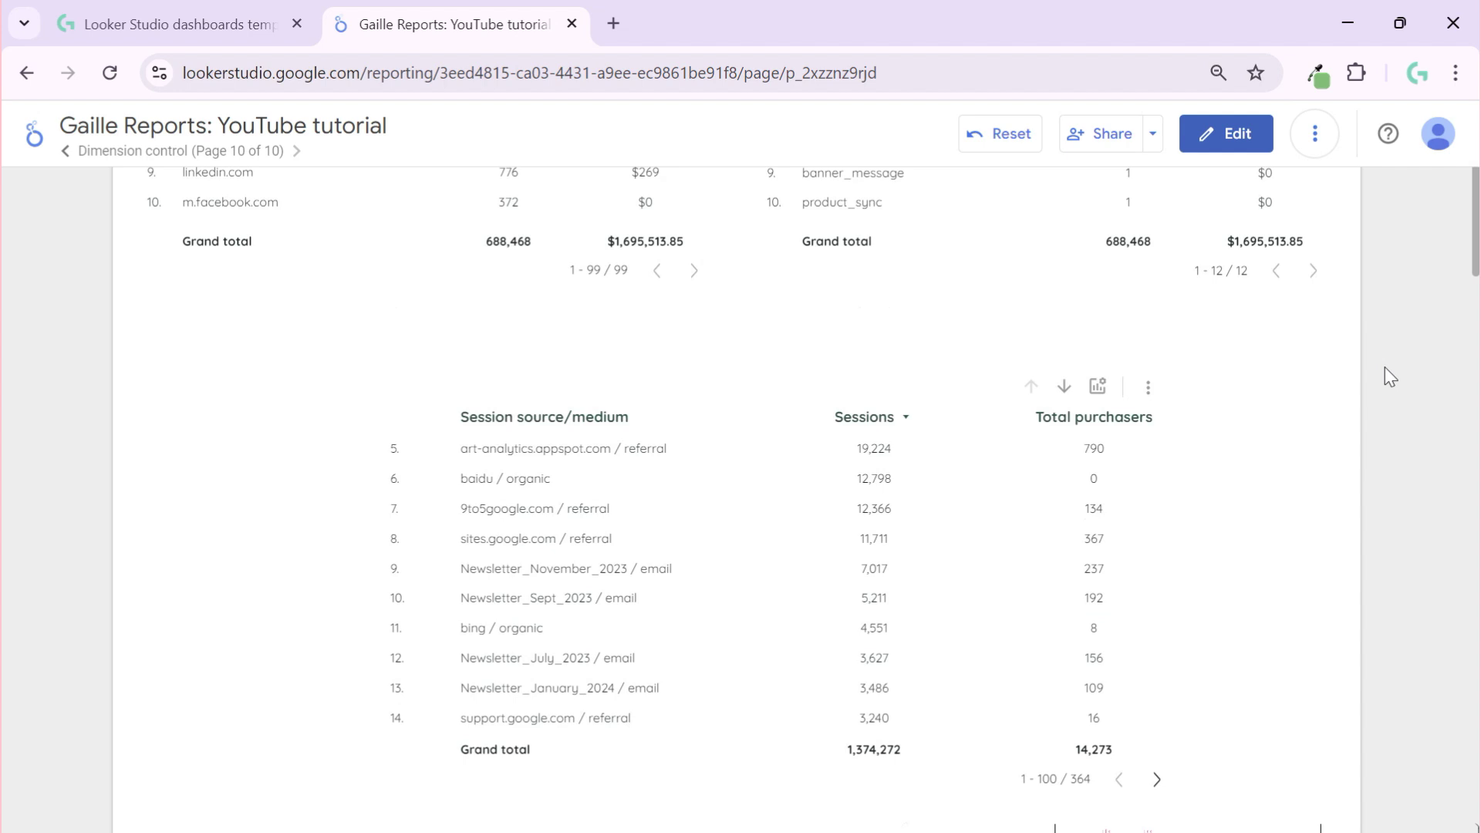
scroll(1074, 286, down, 1)
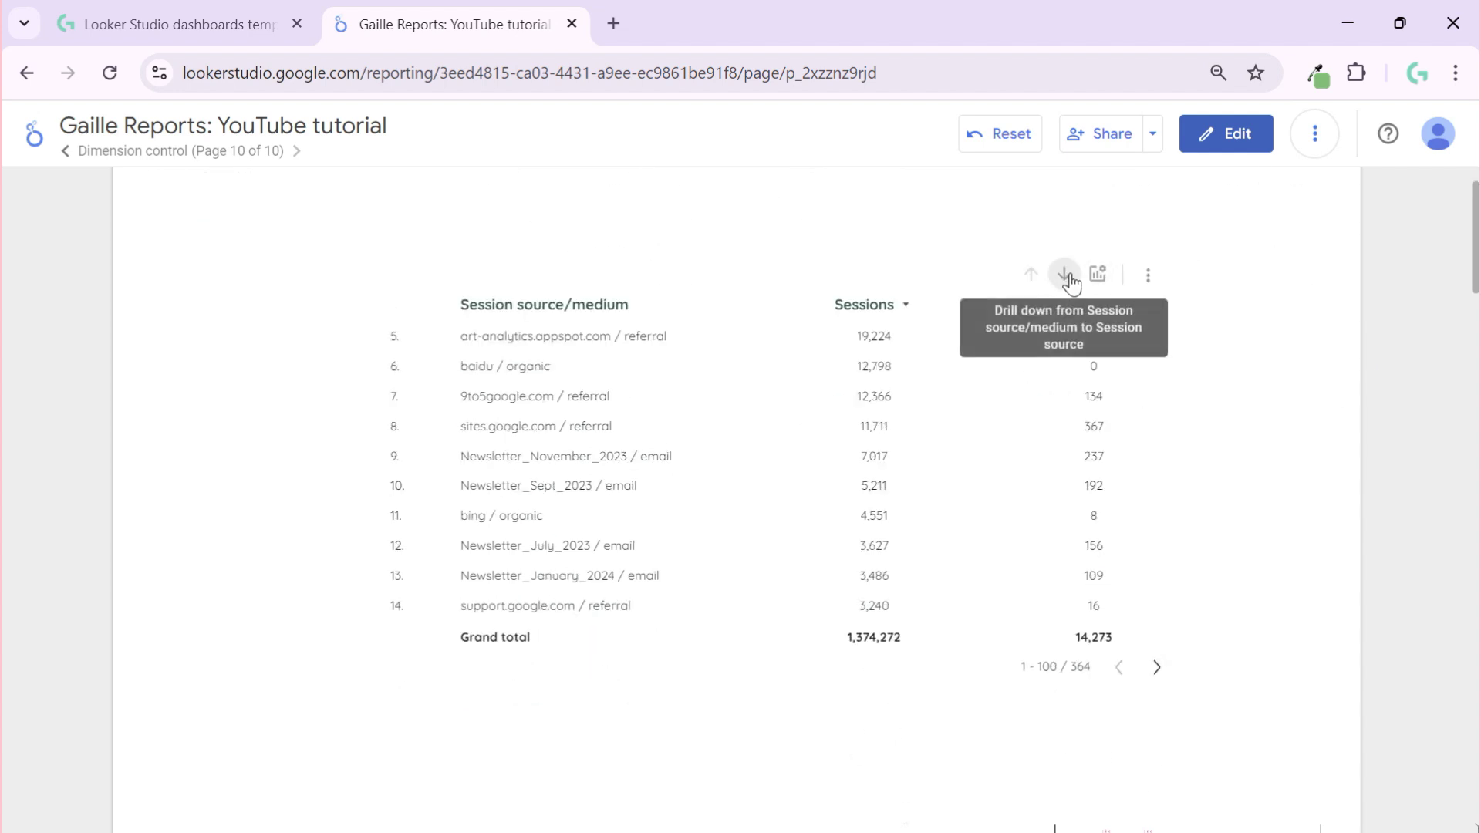
click(1065, 275)
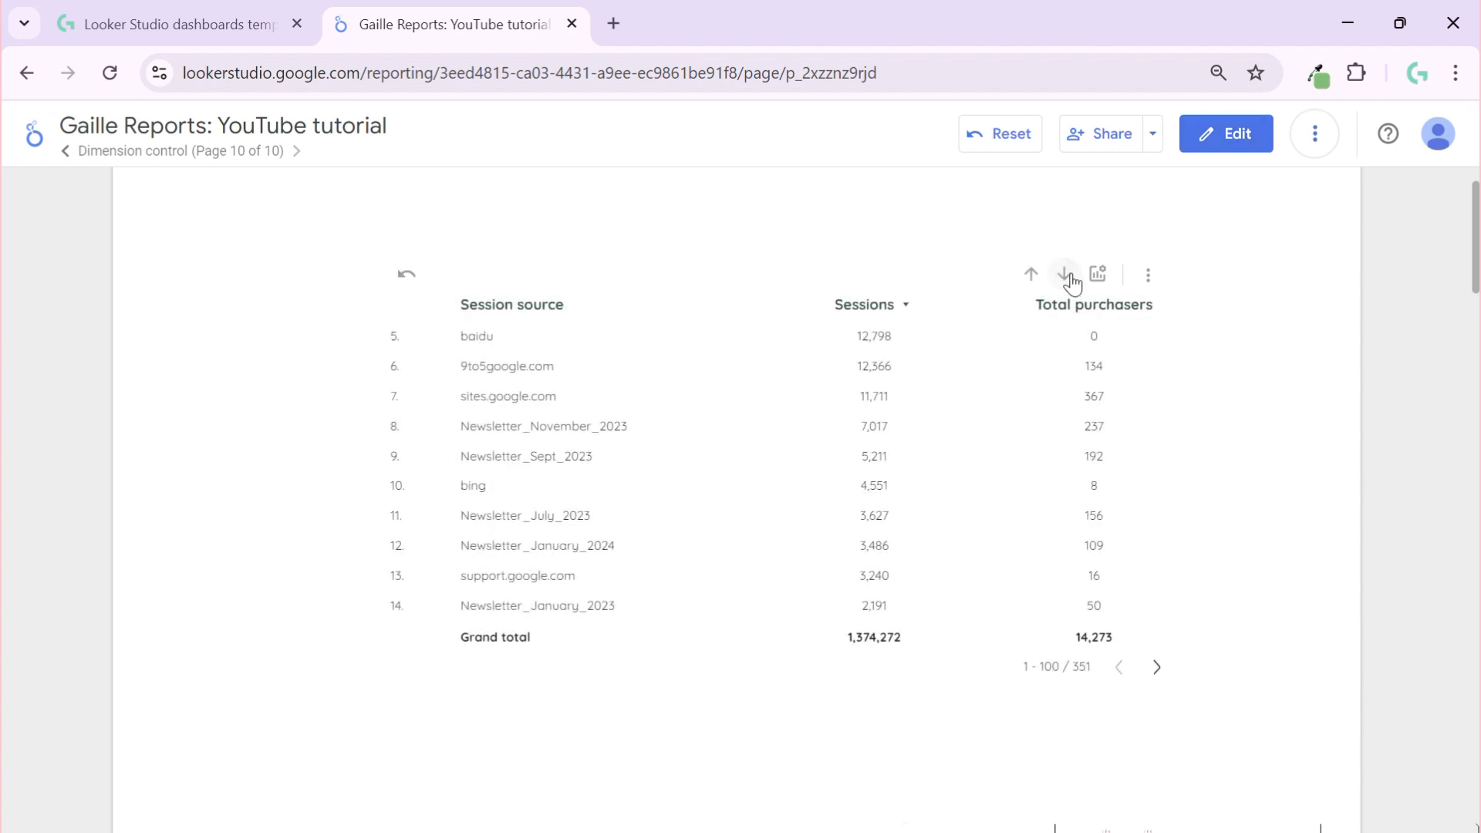
click(1066, 276)
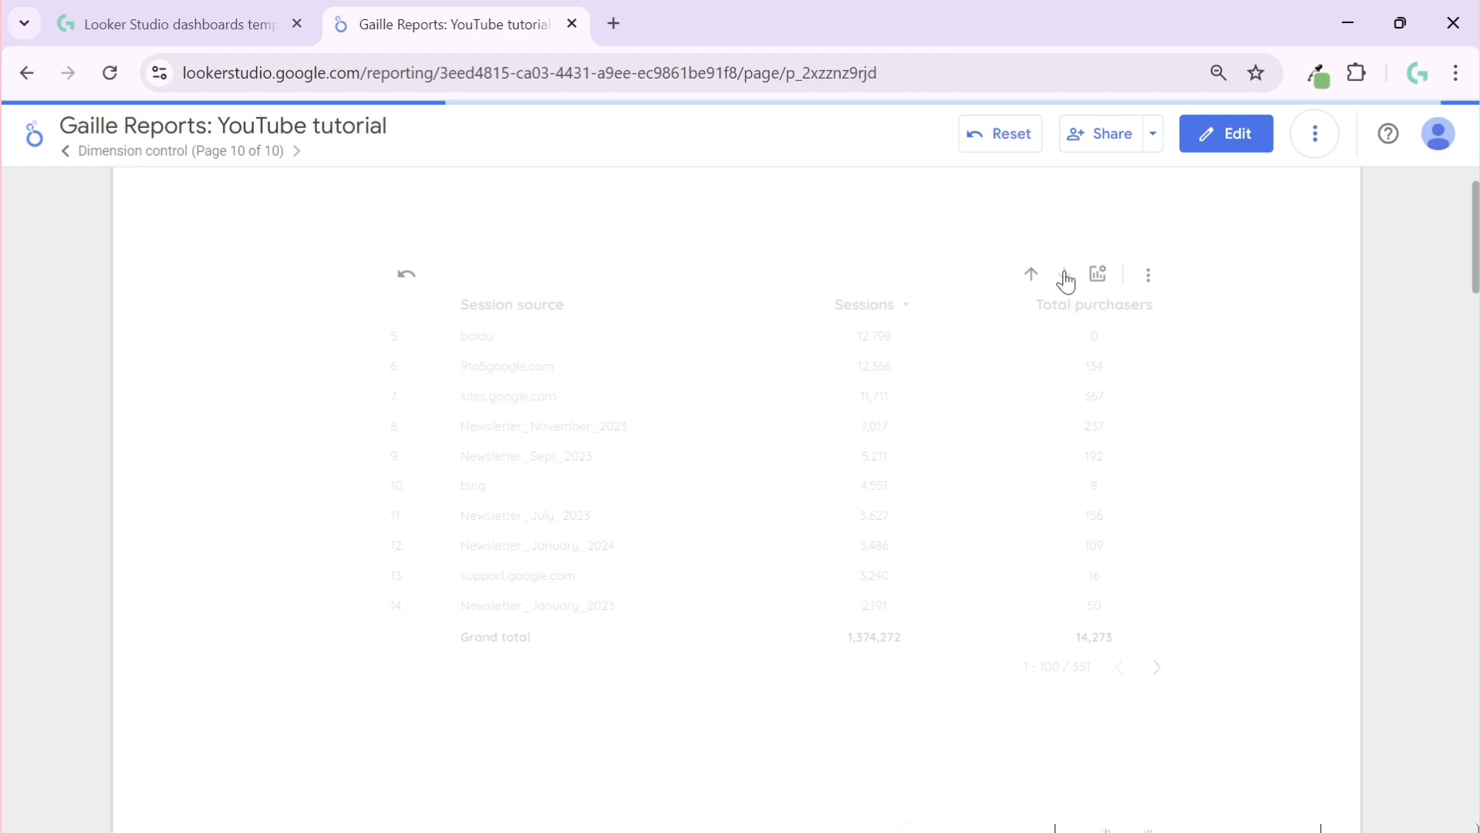
click(1037, 278)
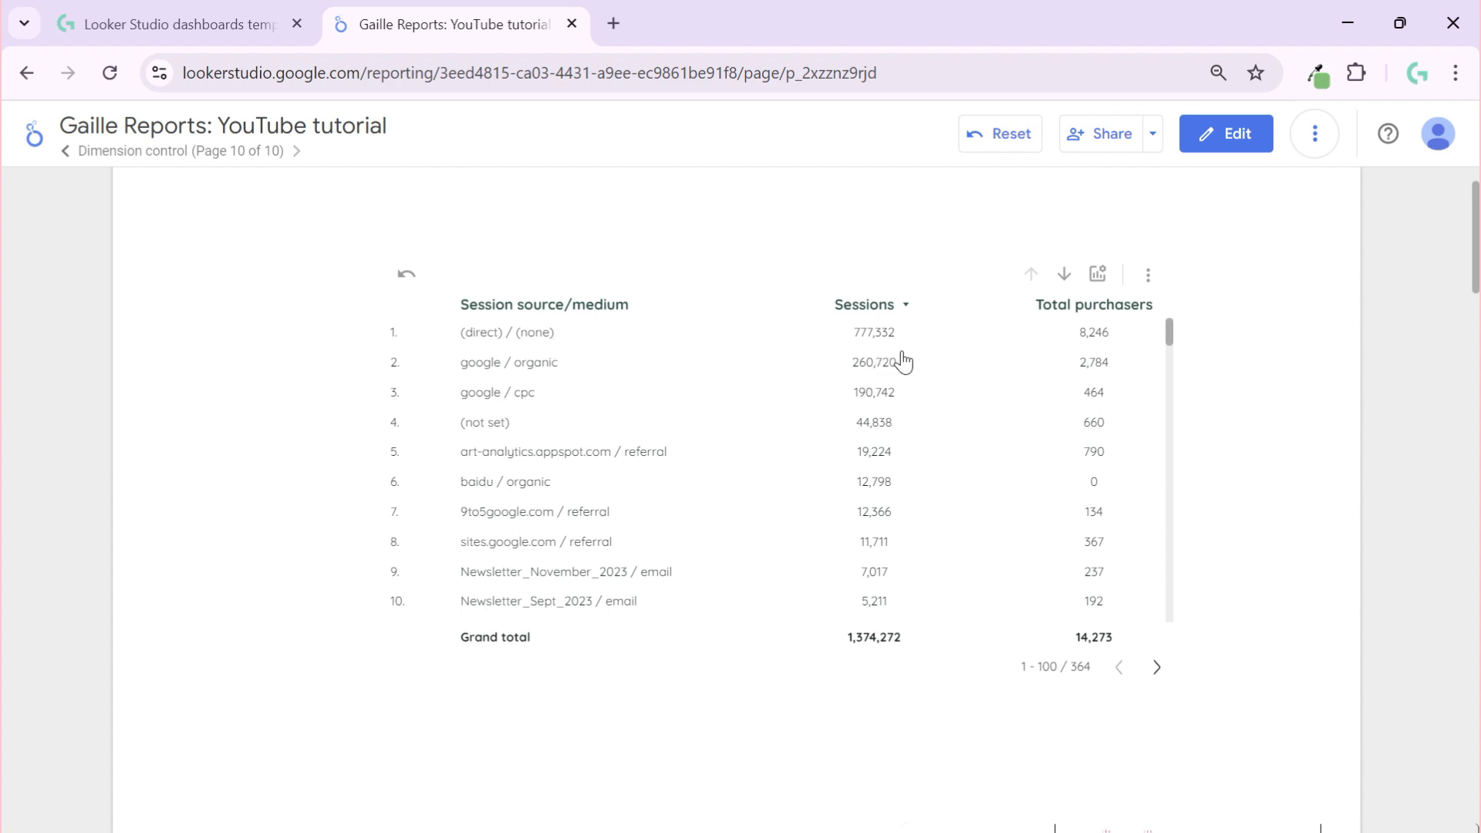
Step: Drill the table down to Session source, showing 351 rows
click(1064, 274)
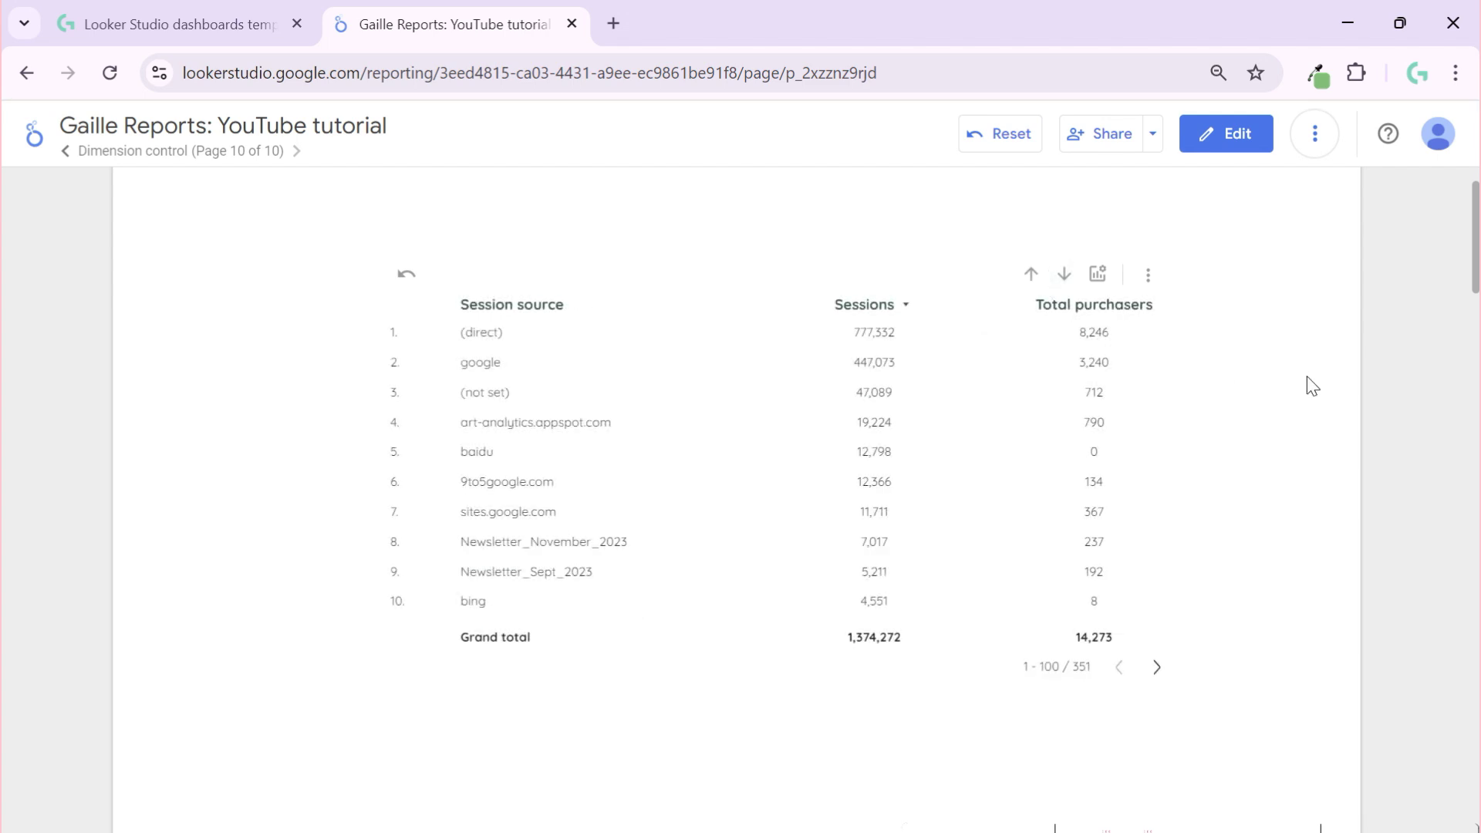
scroll(1312, 386, up, 5)
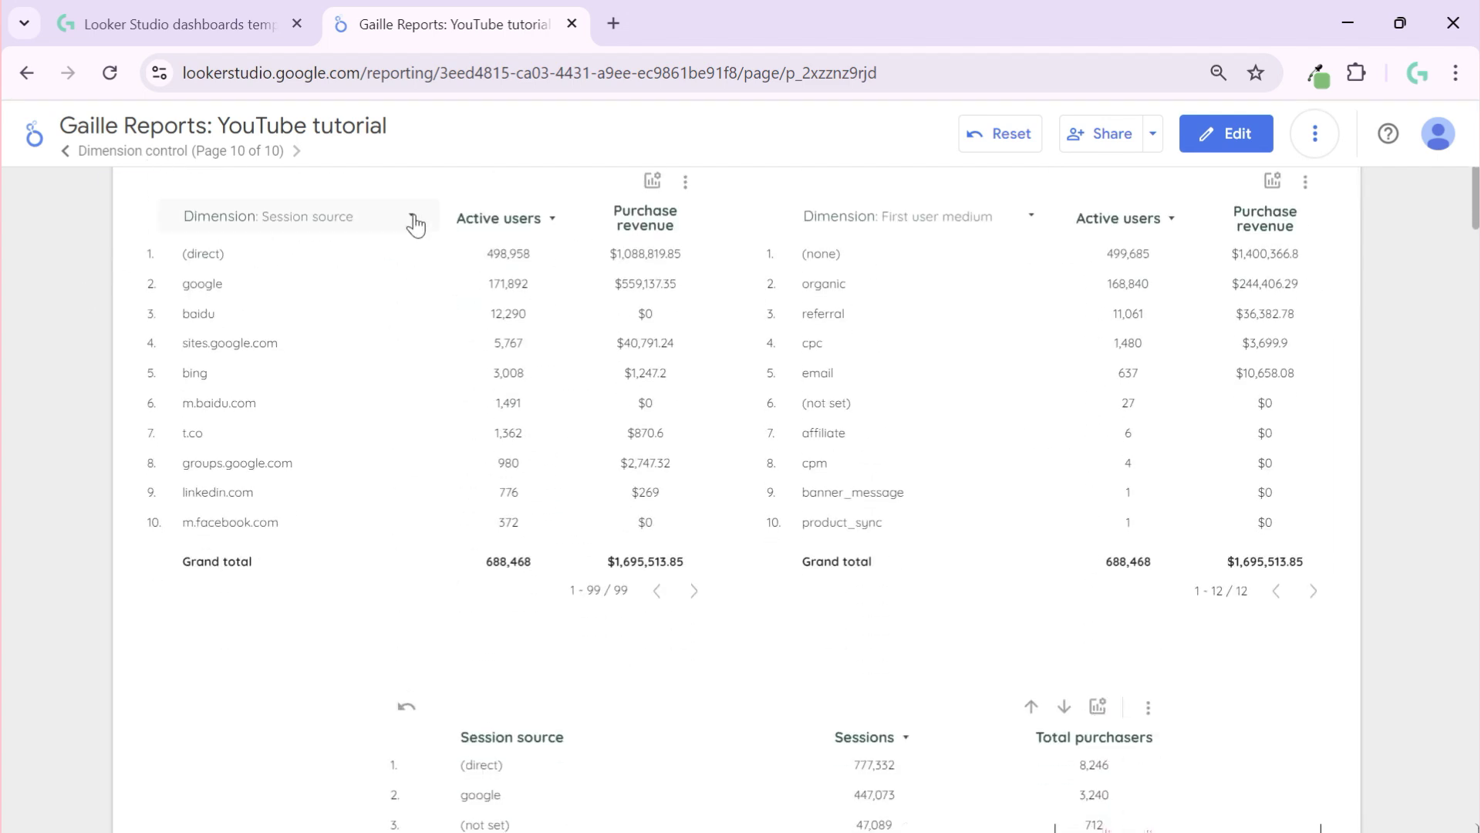
scroll(401, 223, down, 1)
scroll(1091, 501, down, 1)
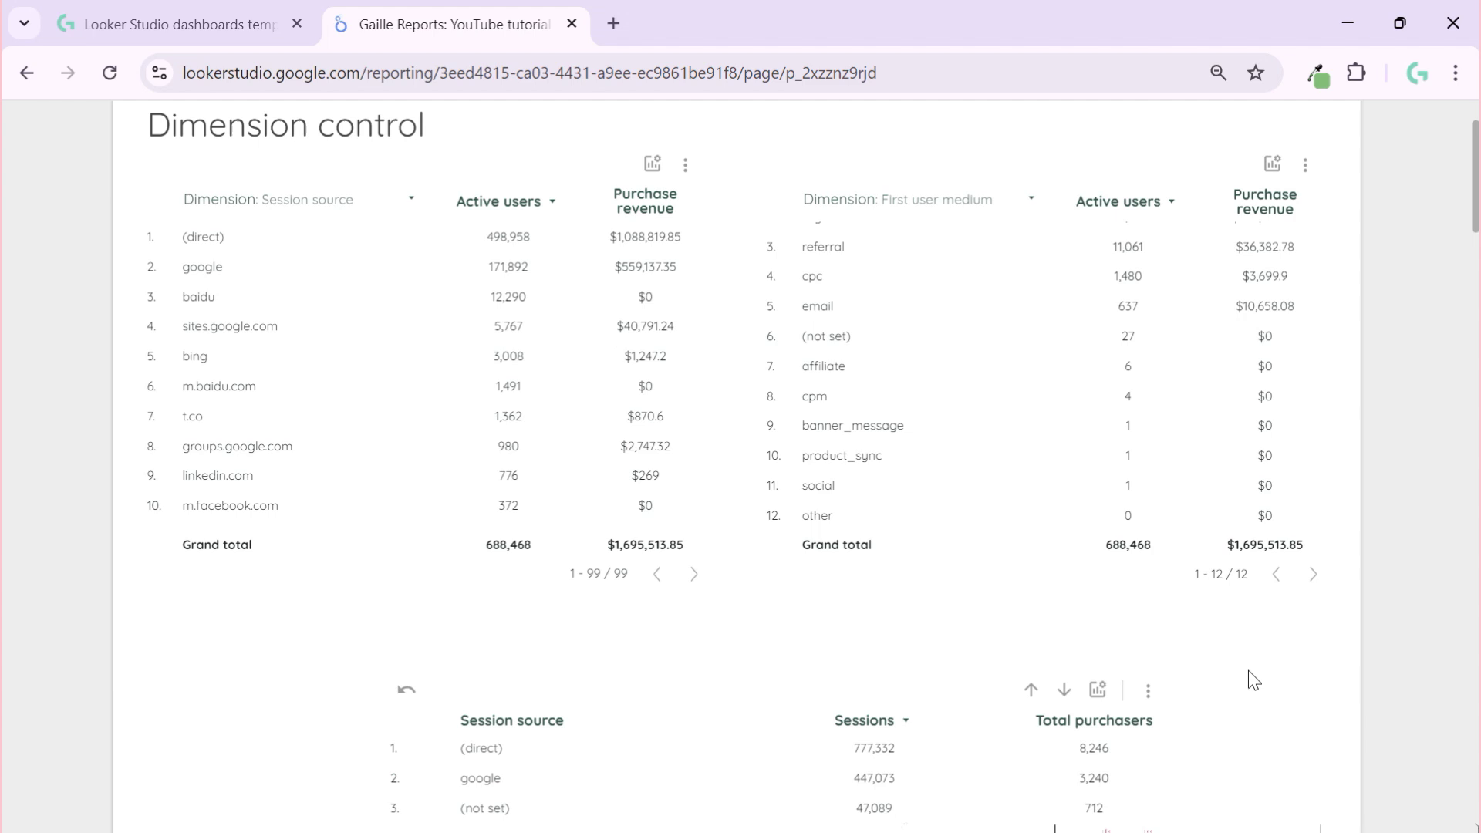
scroll(1249, 670, down, 5)
Step: Back in edit mode, turn off the table's drill down and remove its Session source and Session medium dimensions
mouse_move(1216, 105)
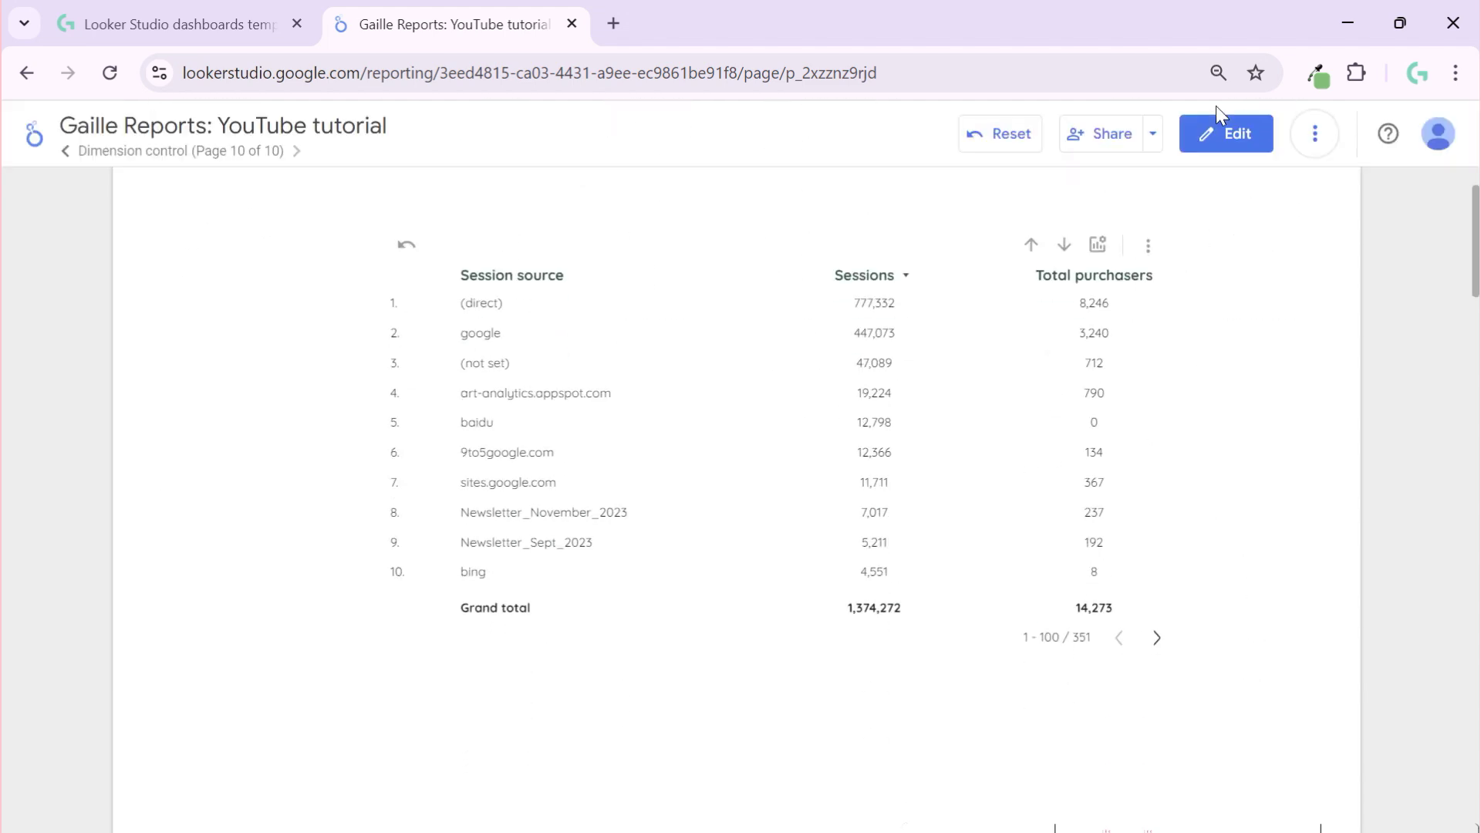
click(1223, 138)
click(835, 492)
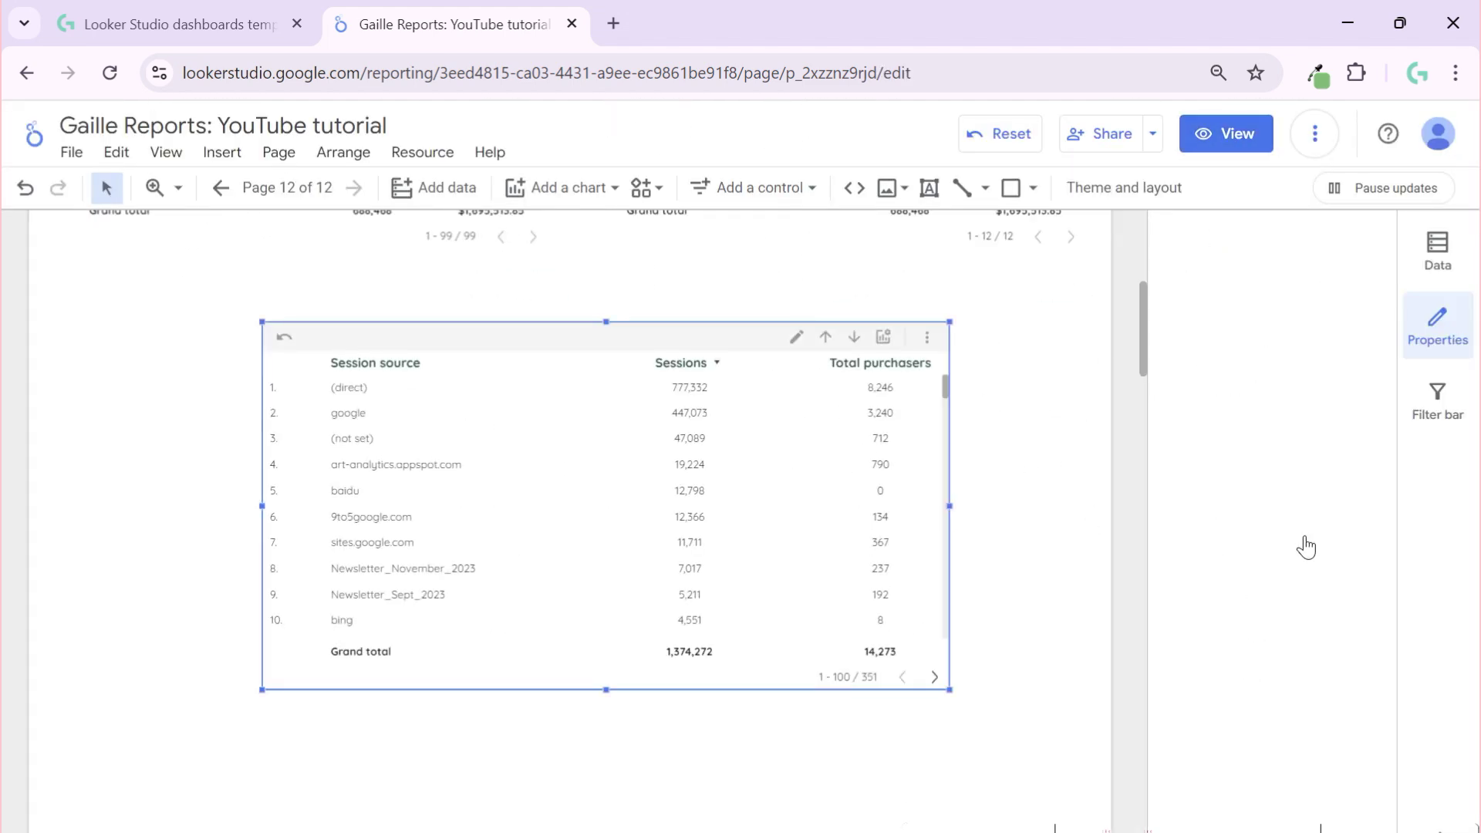
click(1358, 605)
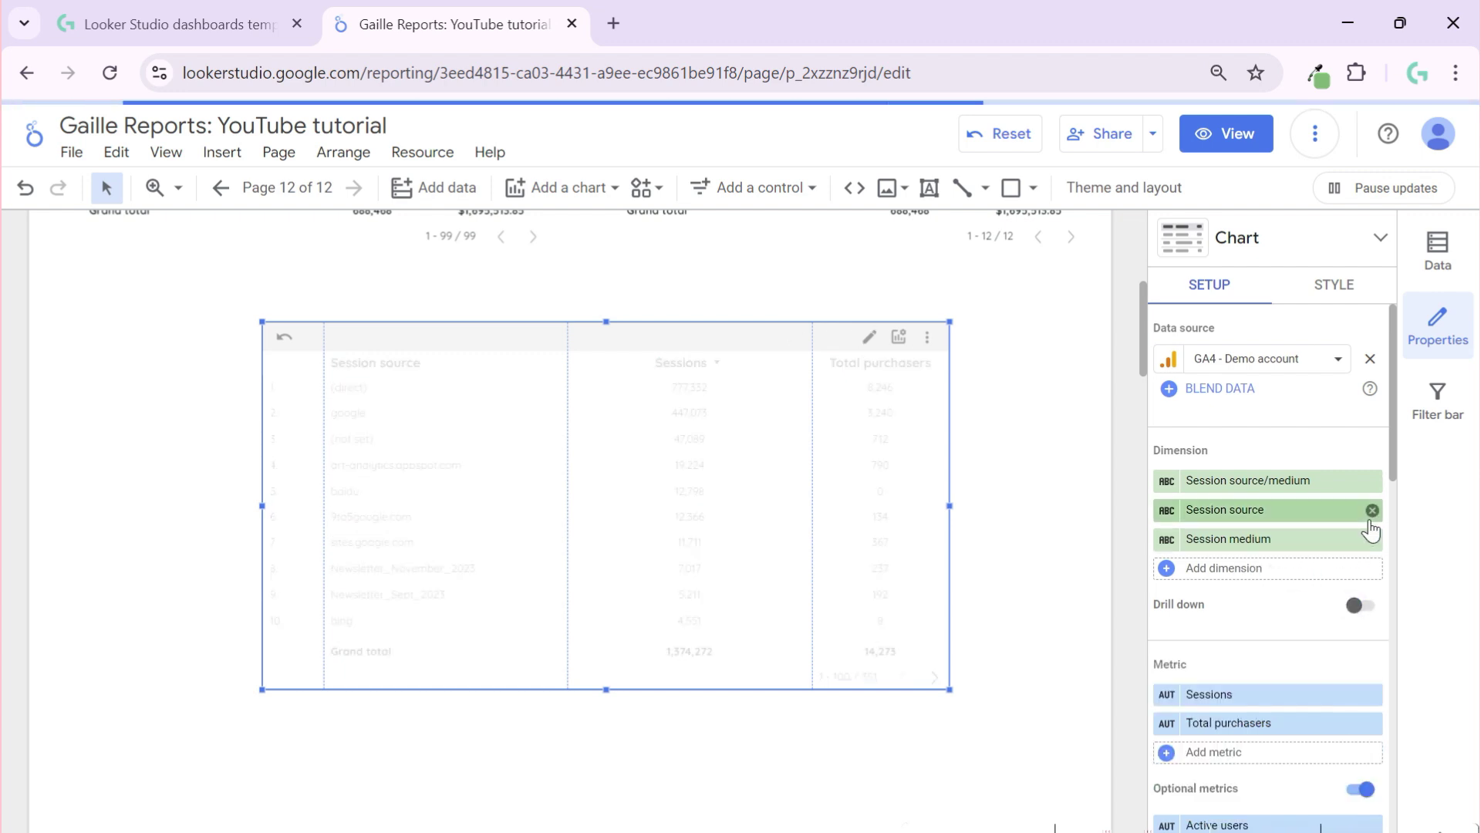
click(1372, 511)
click(1372, 512)
click(1332, 453)
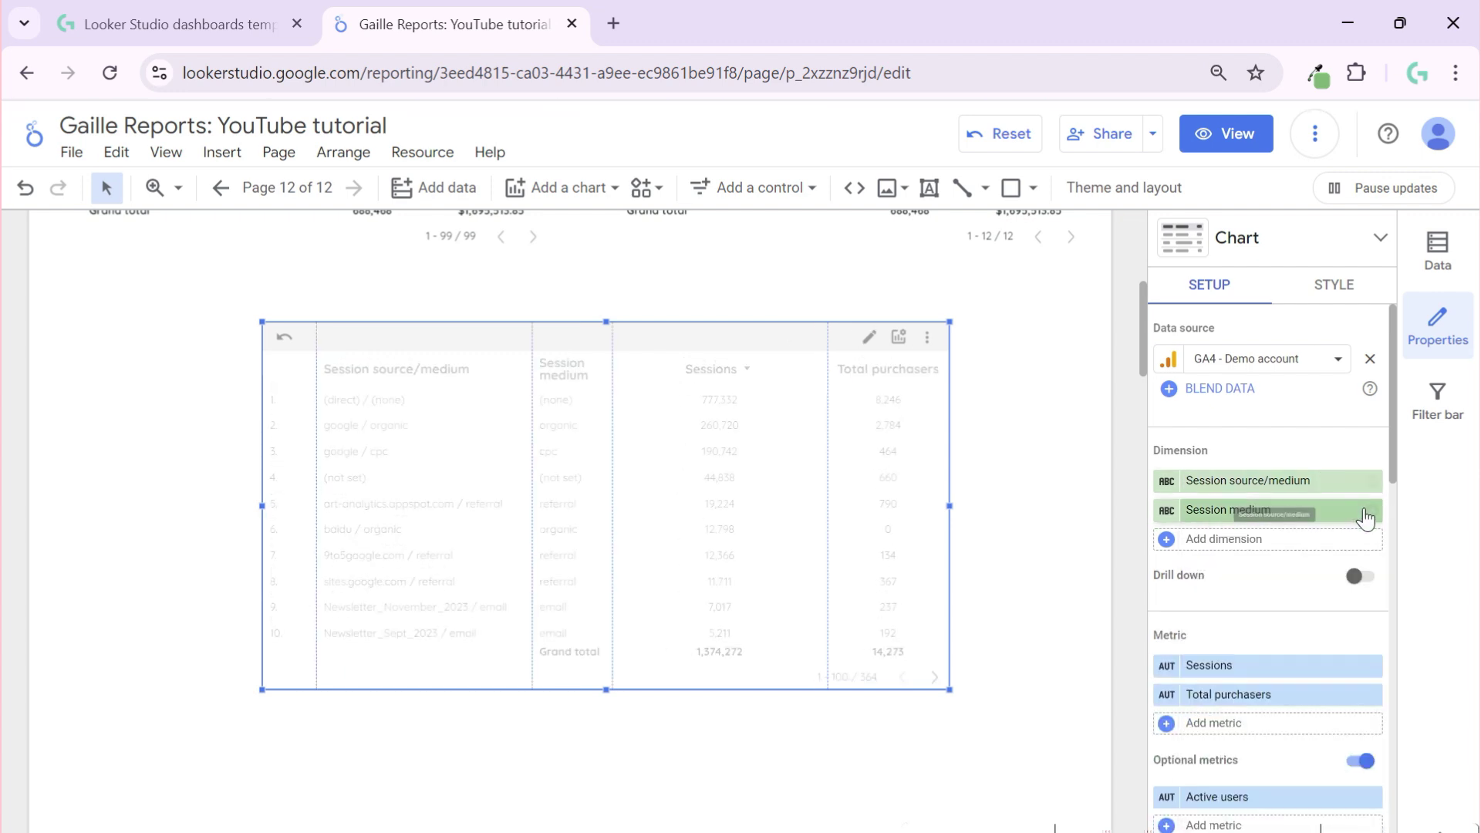
click(1365, 514)
Step: Add a dimension control above the table and move the table down beneath it
click(799, 186)
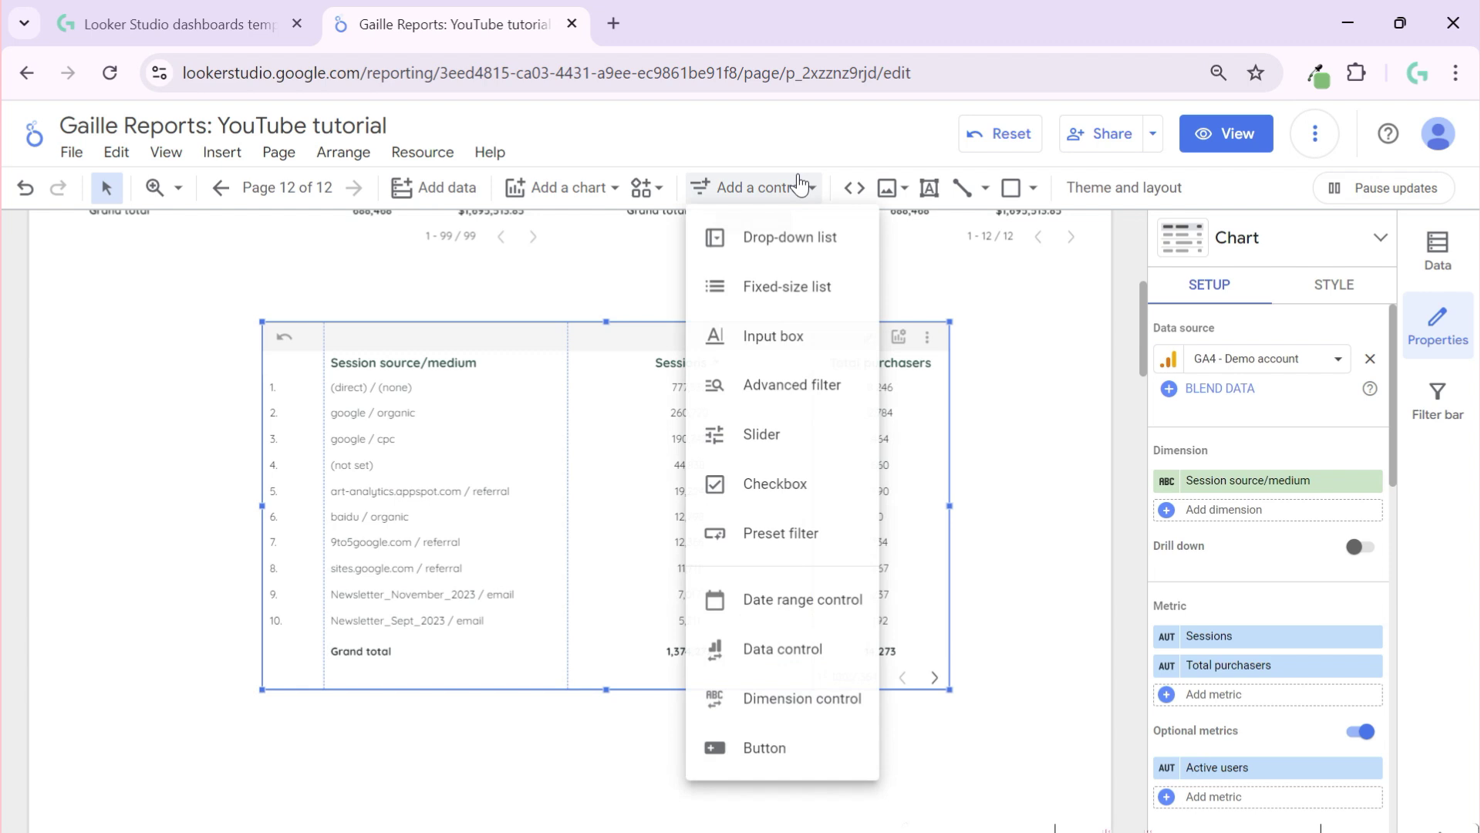
click(778, 706)
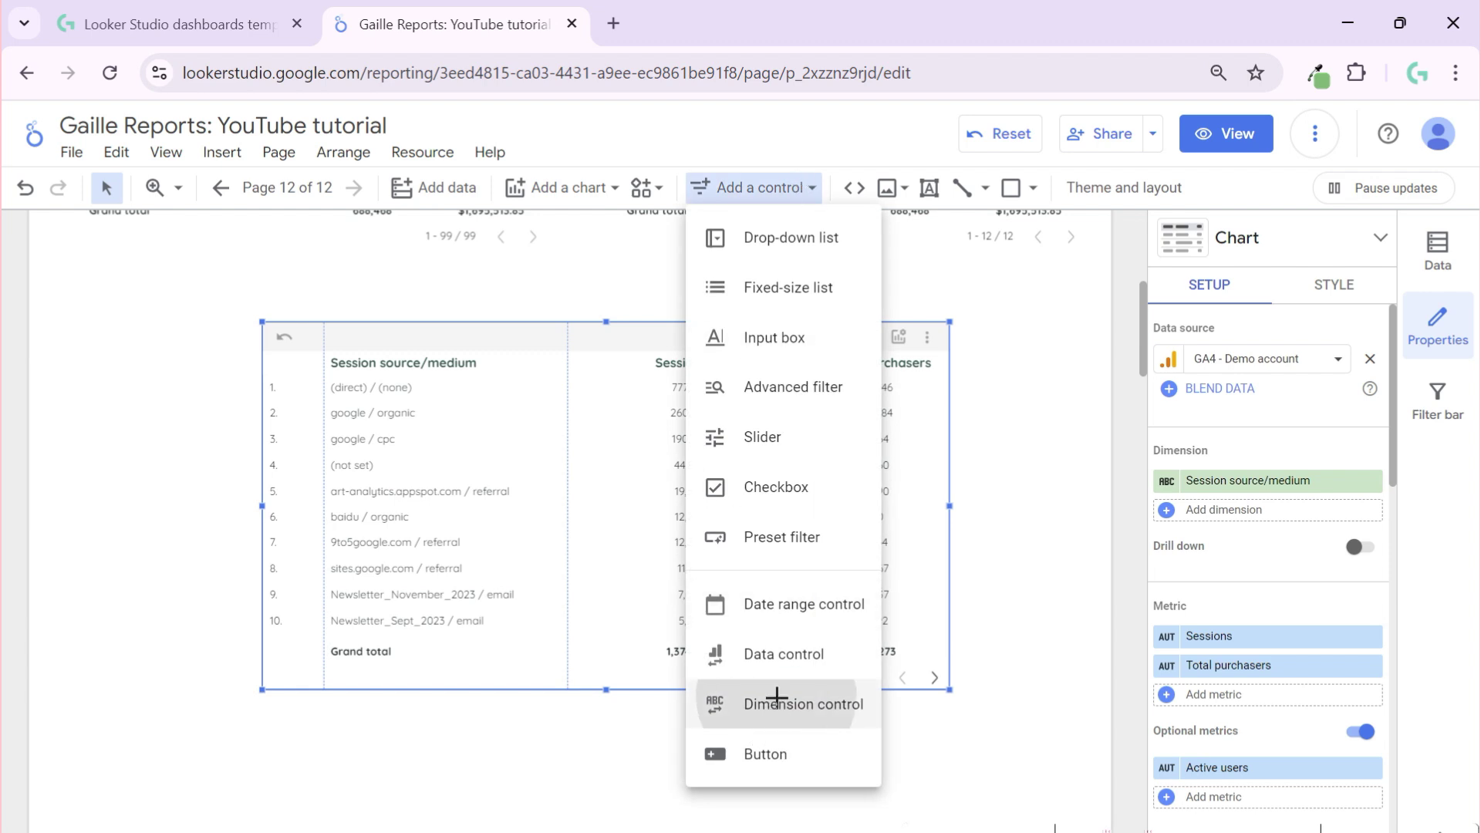
drag(72, 274, 131, 303)
click(131, 295)
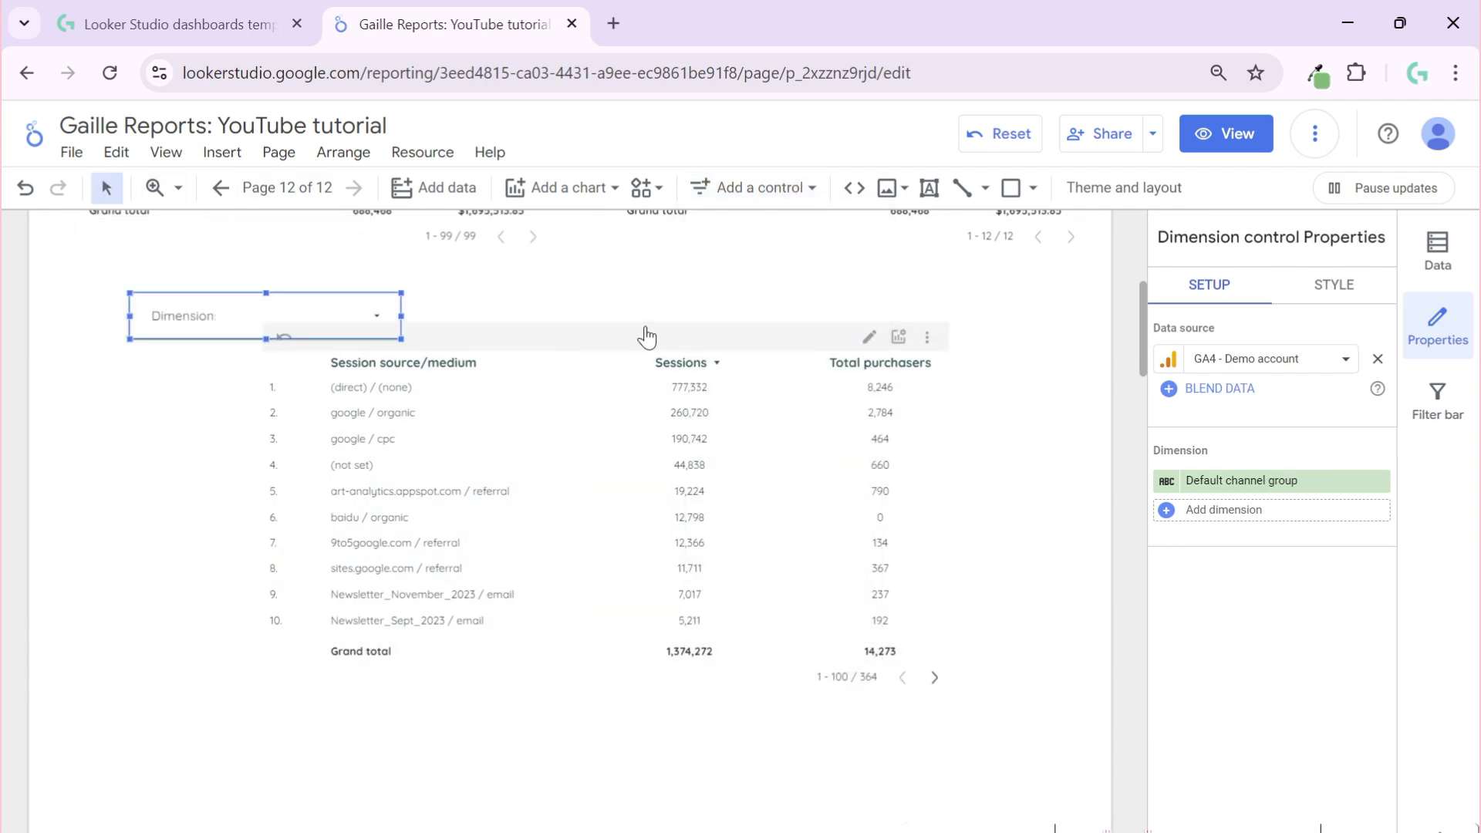
drag(581, 361, 453, 447)
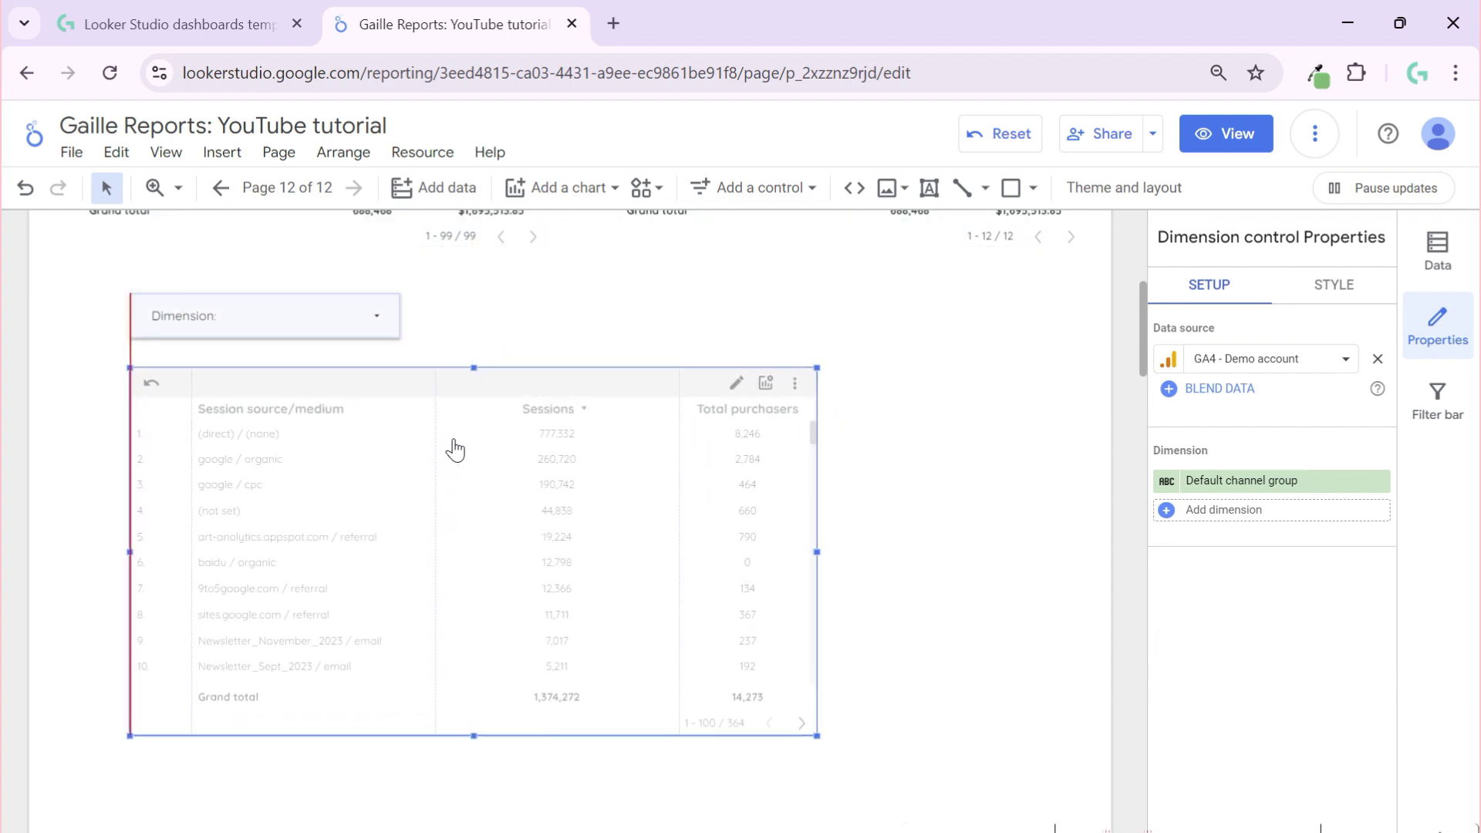
Step: Toggle the Dimension control's border shadow on and off, then view its Default channel group setup
click(365, 308)
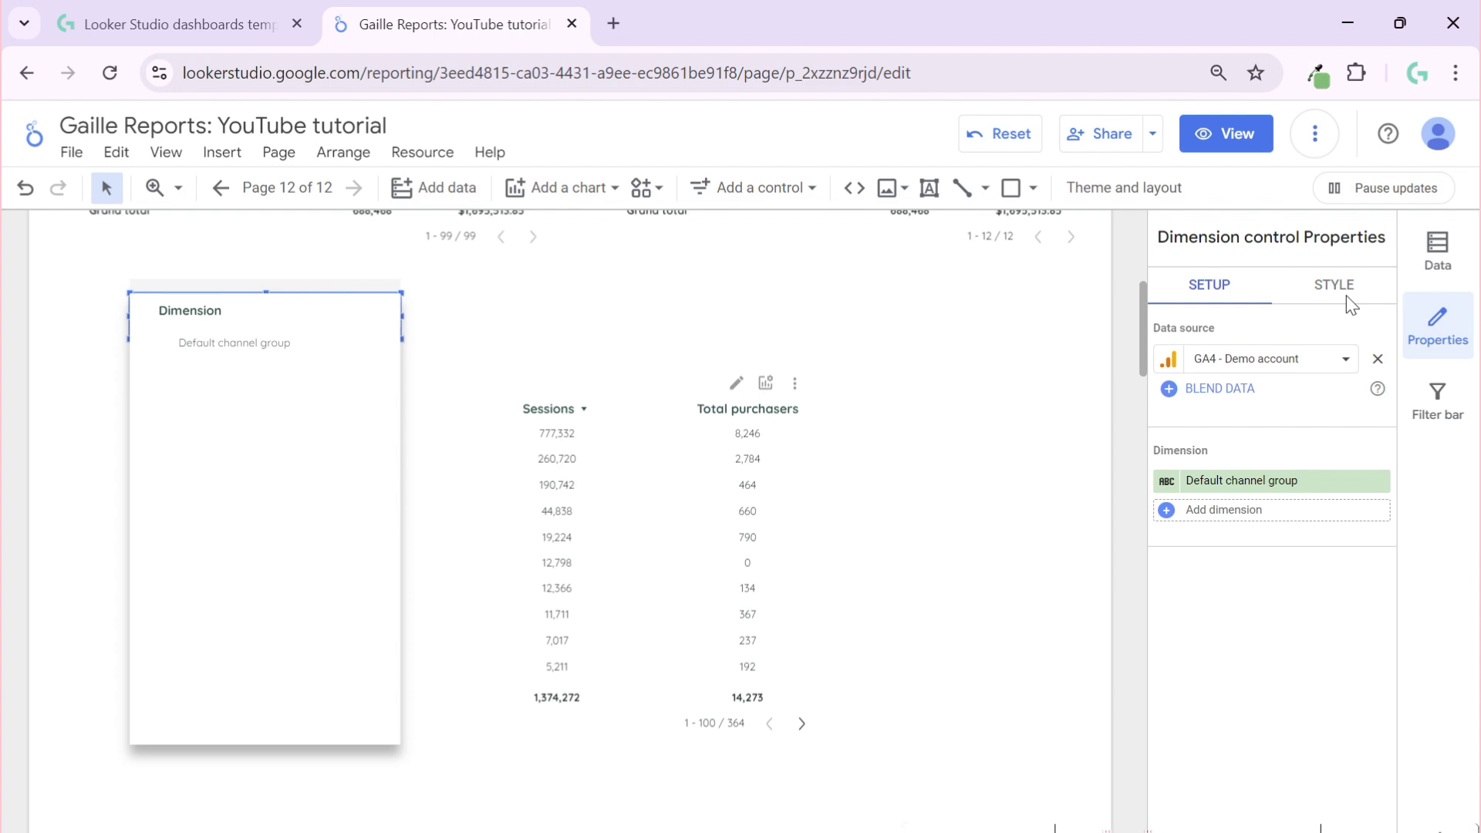
click(1346, 287)
scroll(1366, 432, down, 5)
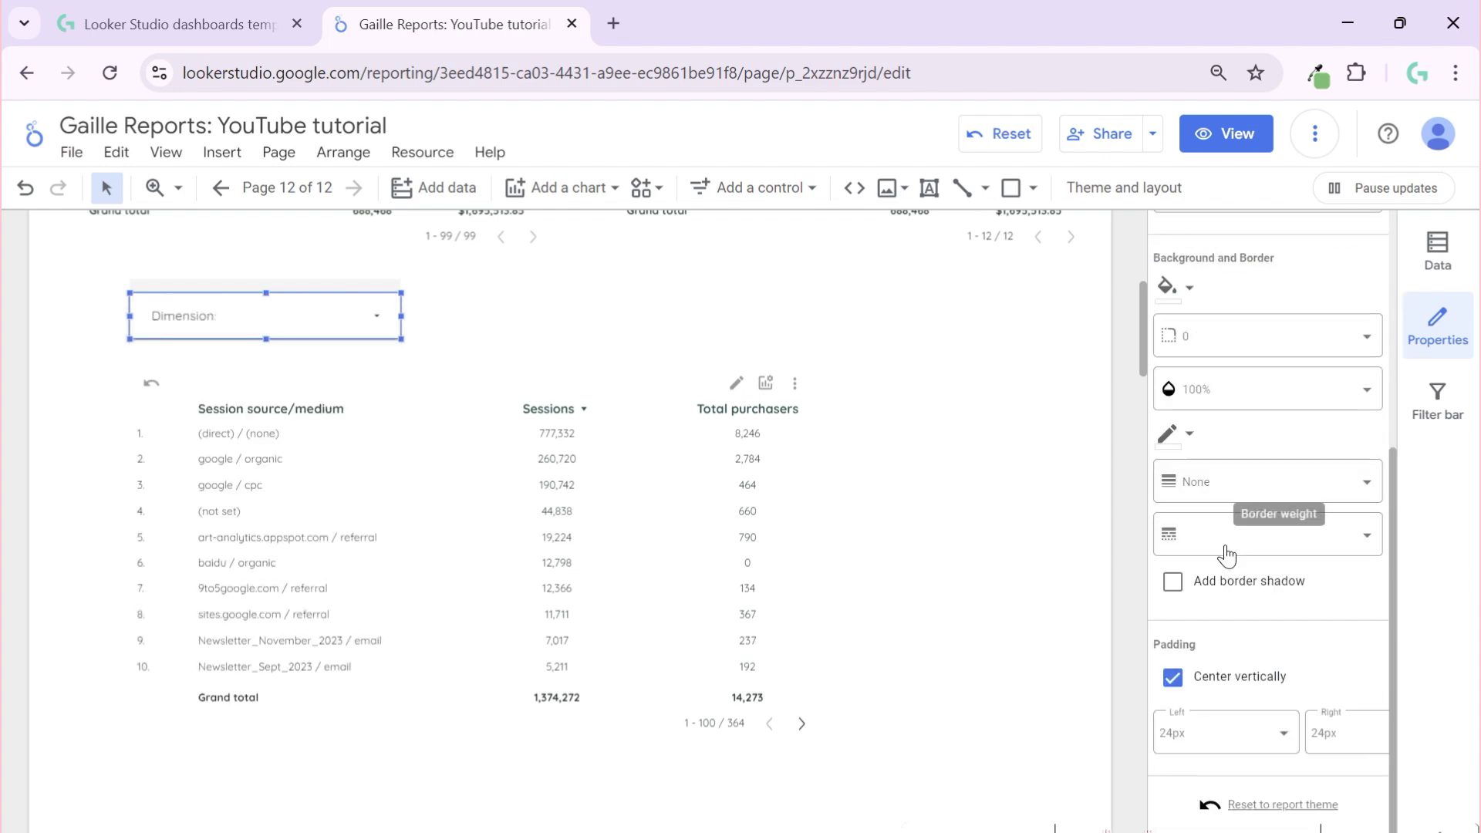
click(1246, 591)
click(1246, 591)
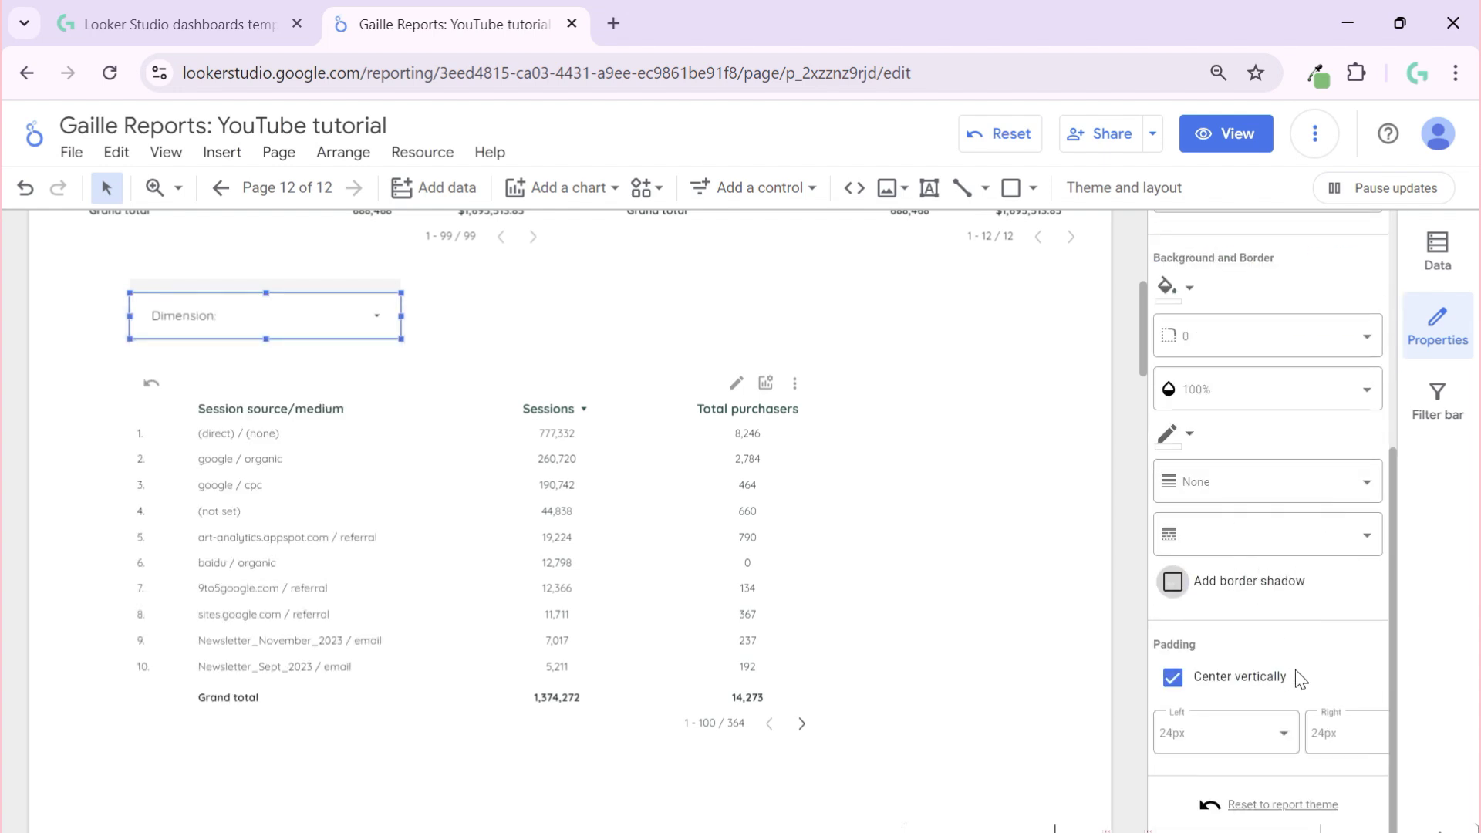
scroll(1210, 337, up, 5)
click(1208, 284)
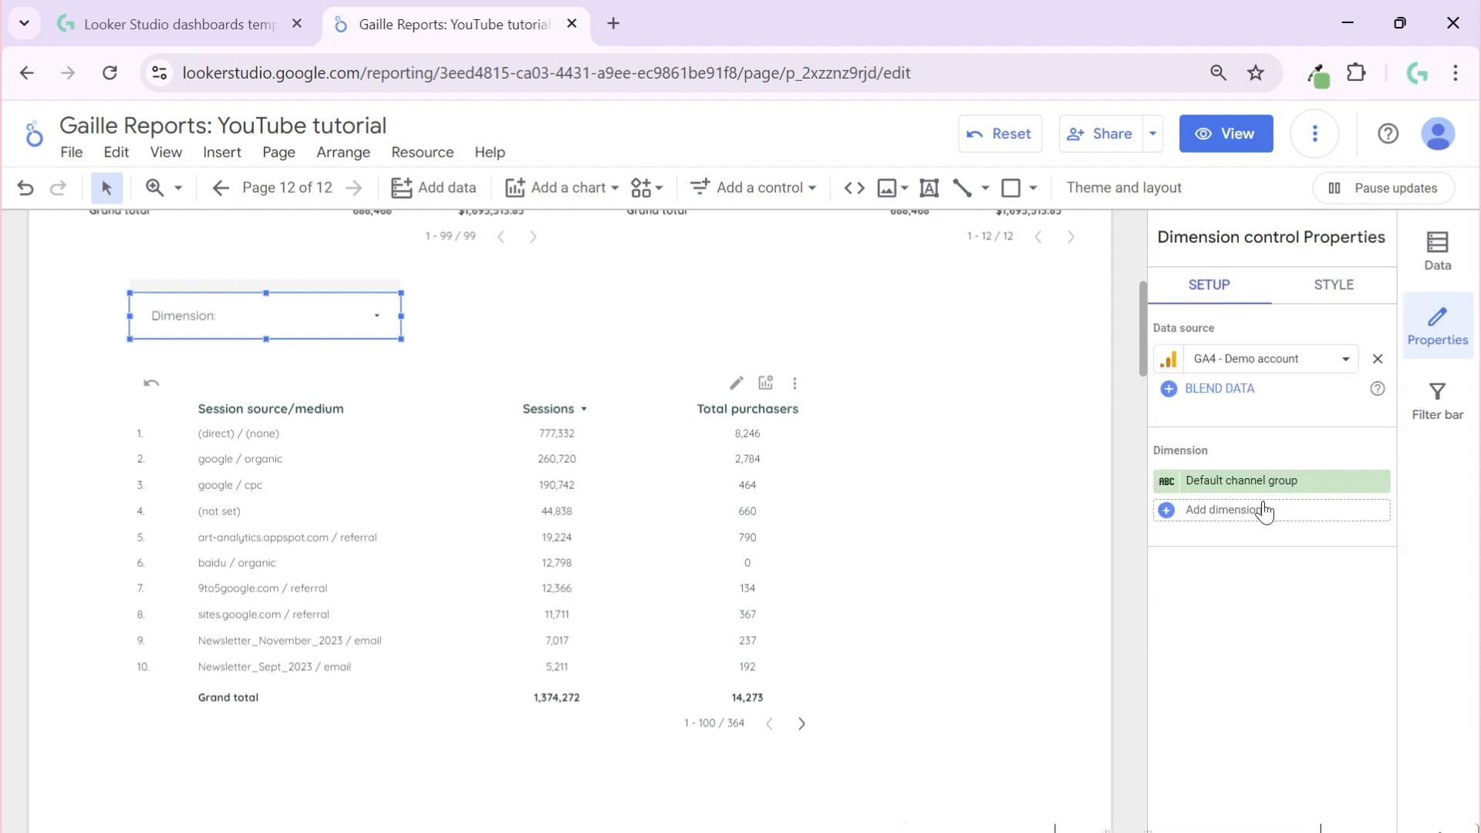
Step: Rename the control's Default channel group field to 'Channel group'
click(1177, 486)
drag(1050, 481, 1135, 482)
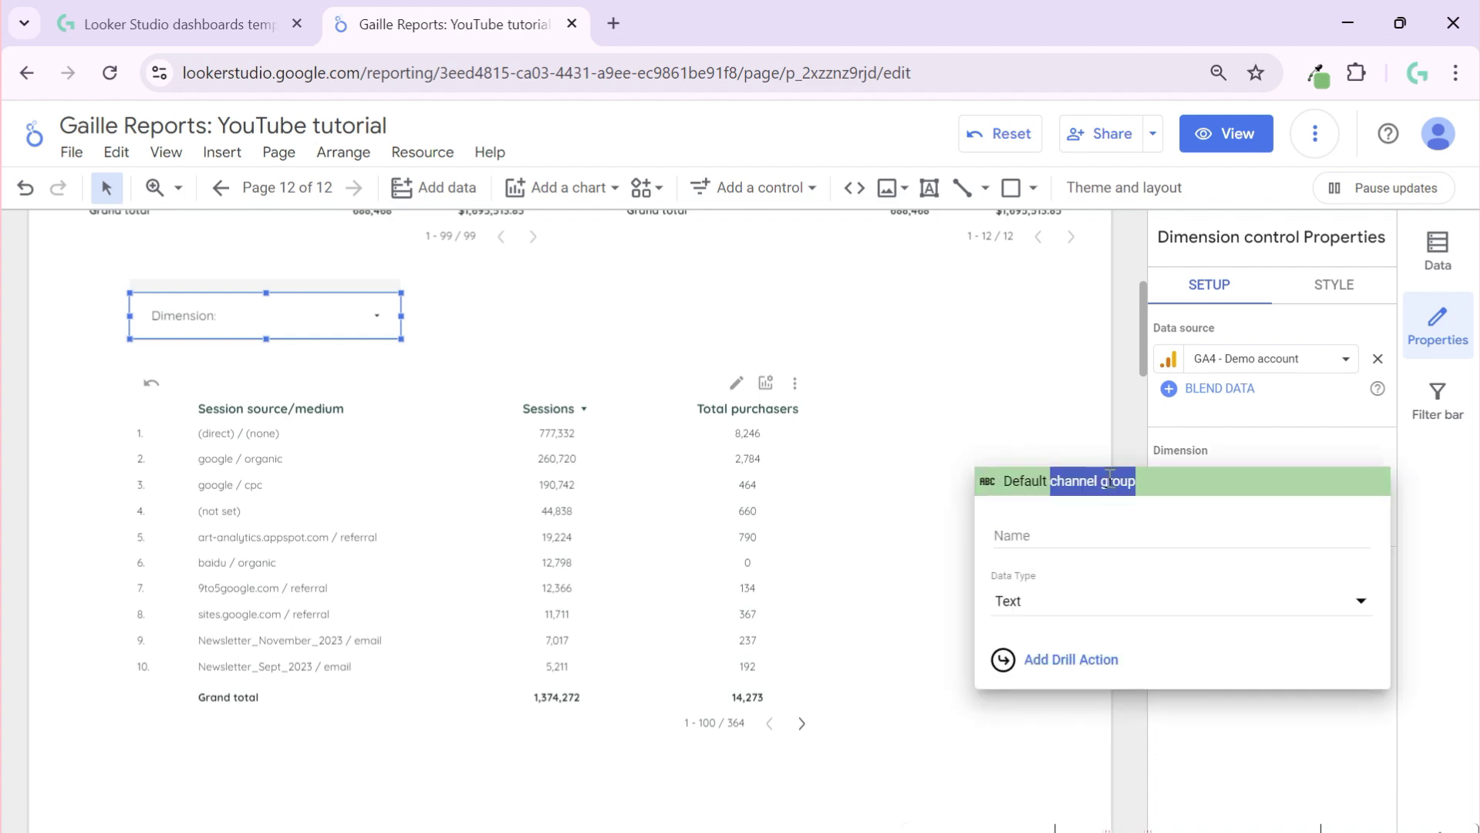
click(1124, 505)
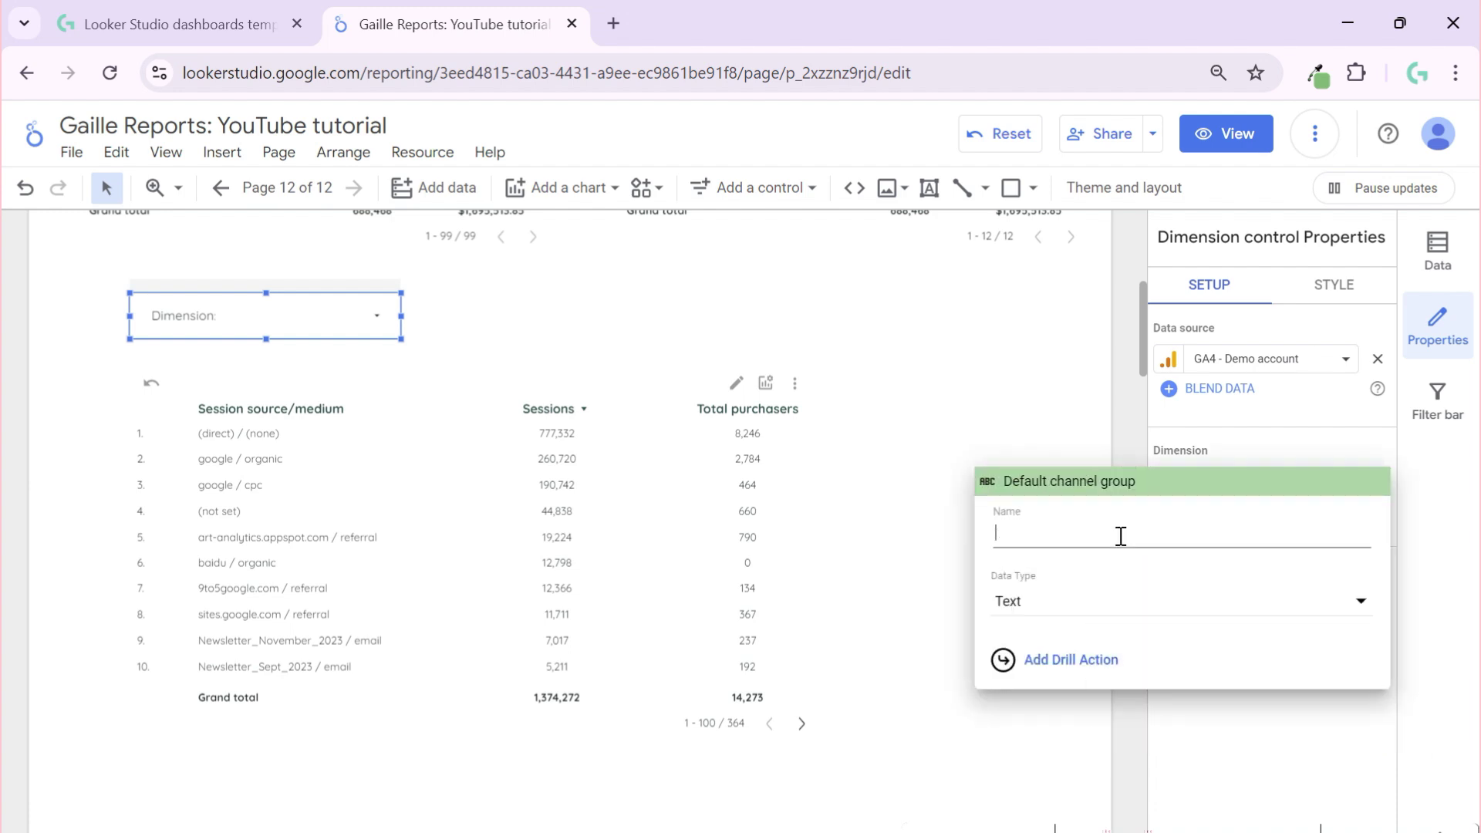
key(ctrl+v)
key(BackSpace)
text(C)
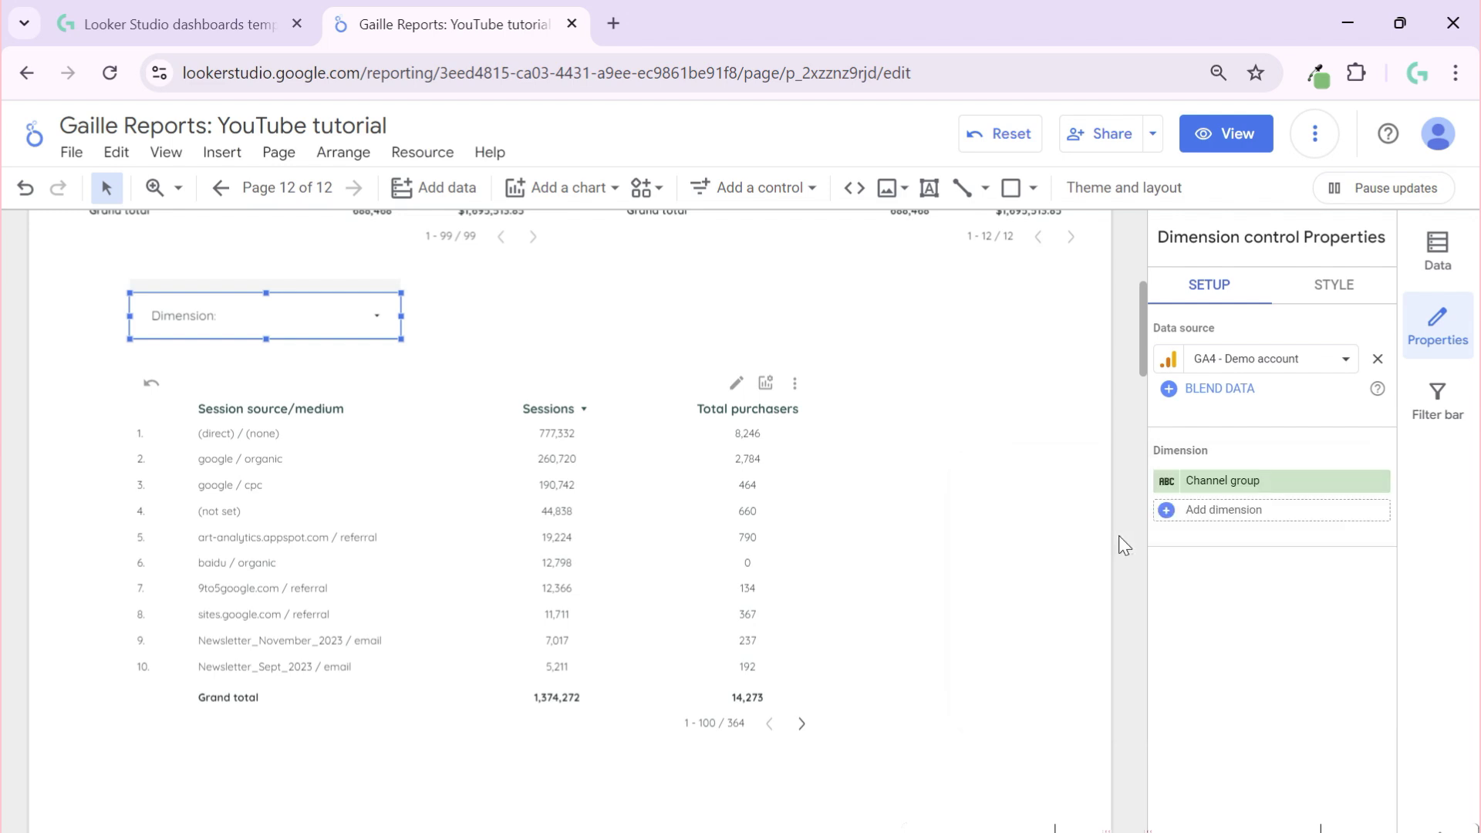
key(Return)
Step: Add Session source and Session medium as dimension options
click(1265, 515)
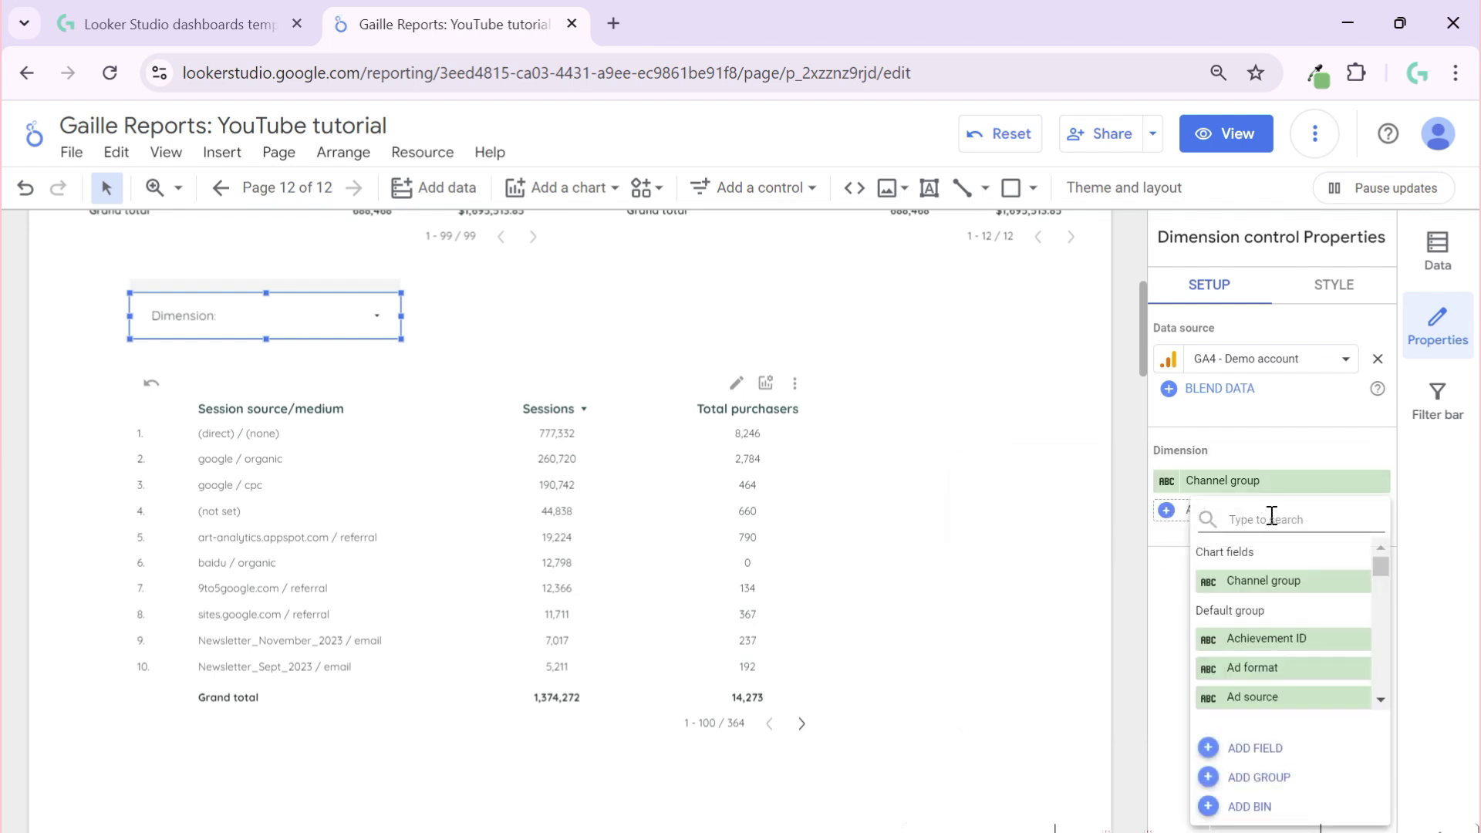
text(source)
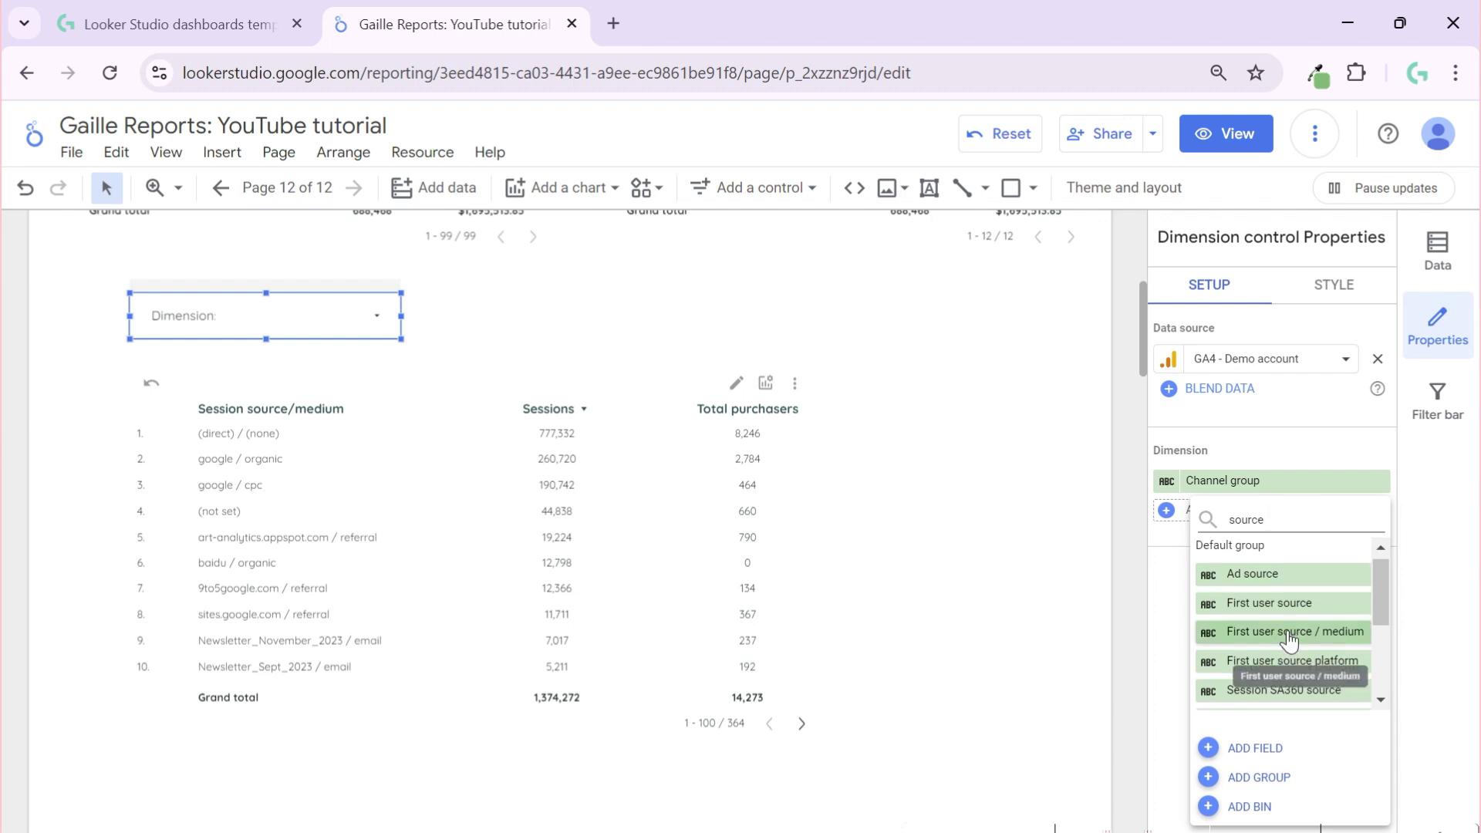
scroll(1285, 633, down, 3)
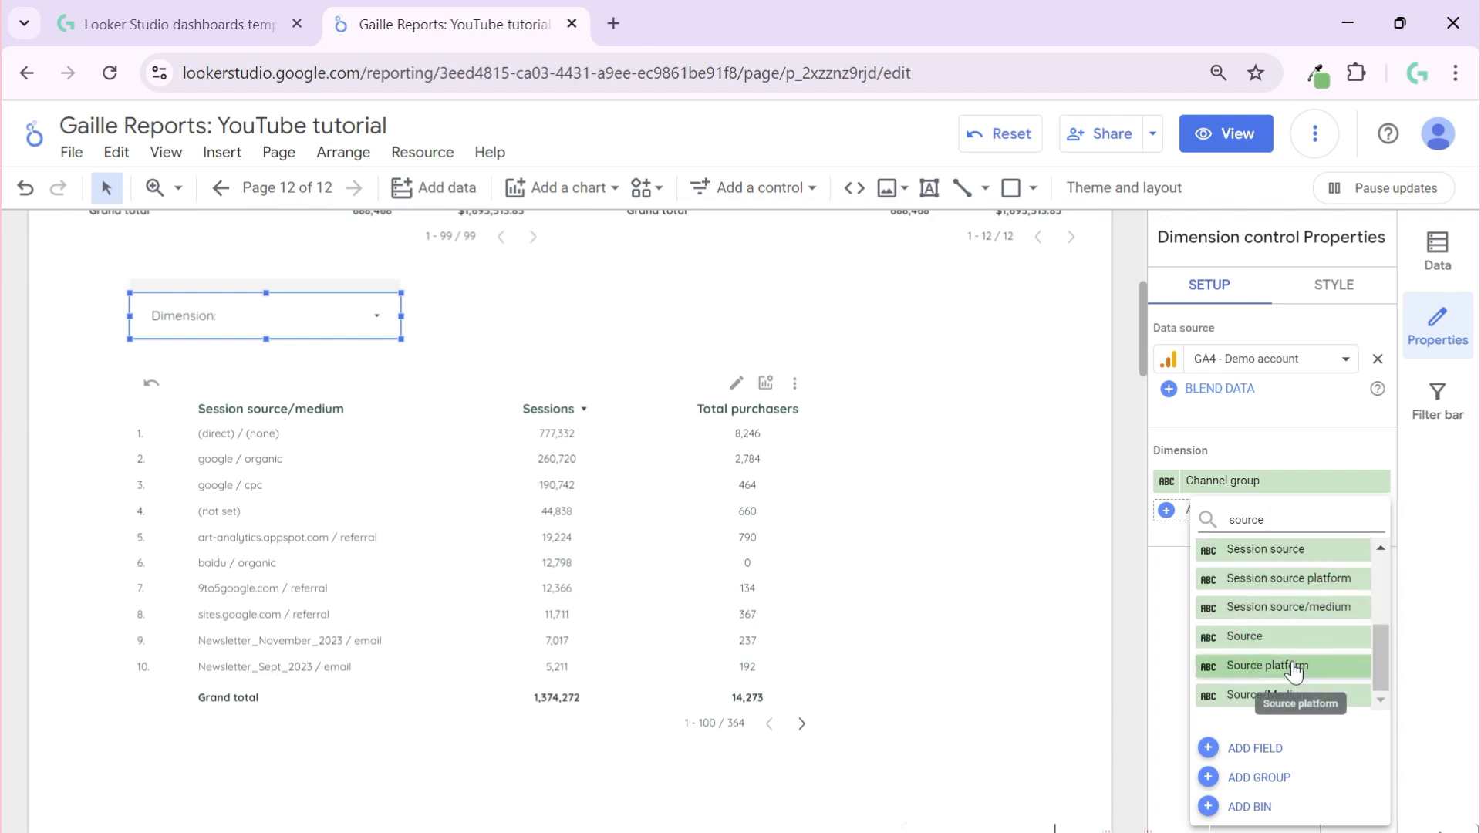
click(1311, 549)
click(1255, 543)
text(me)
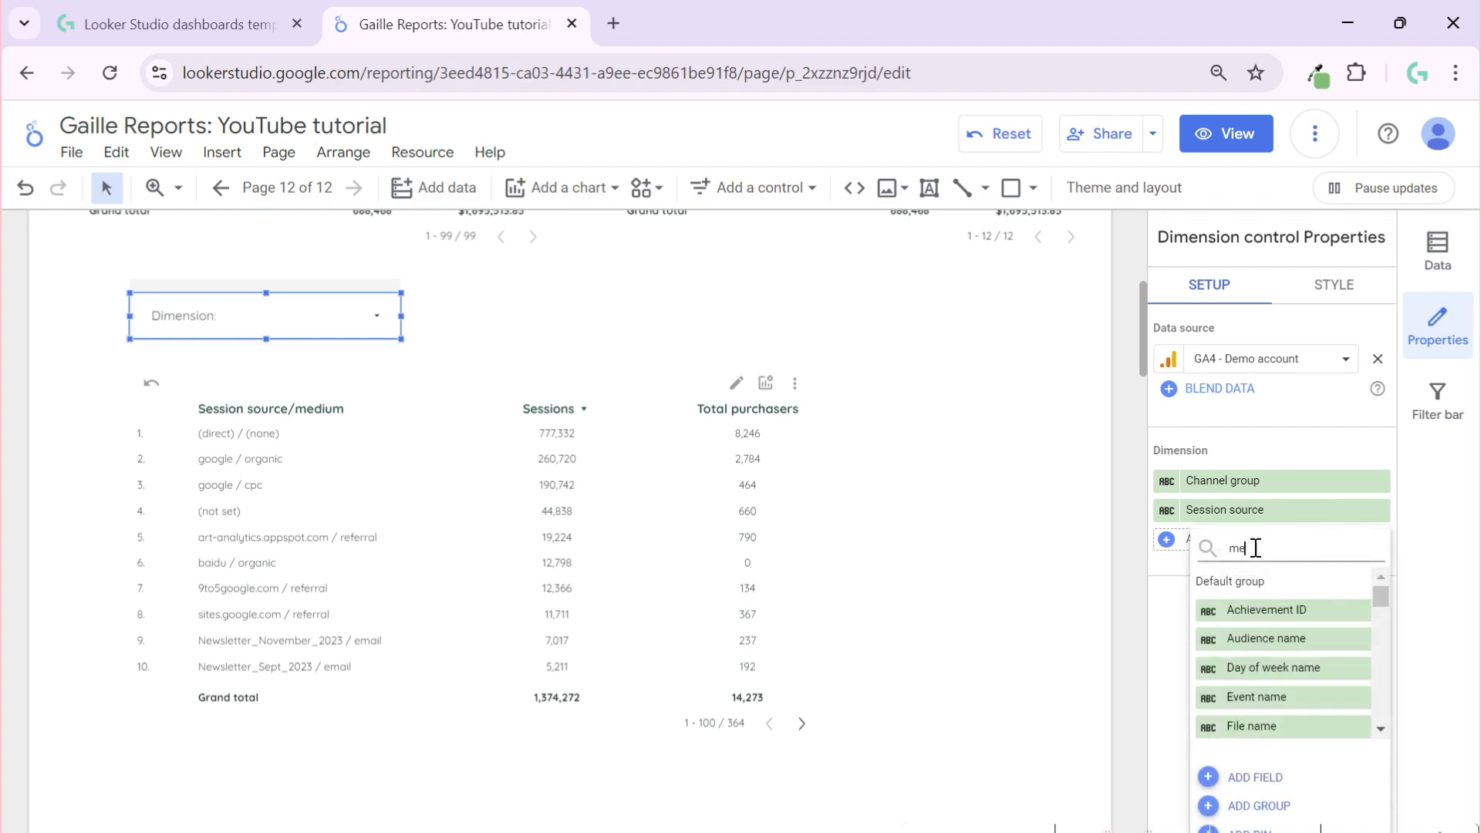
text(dium)
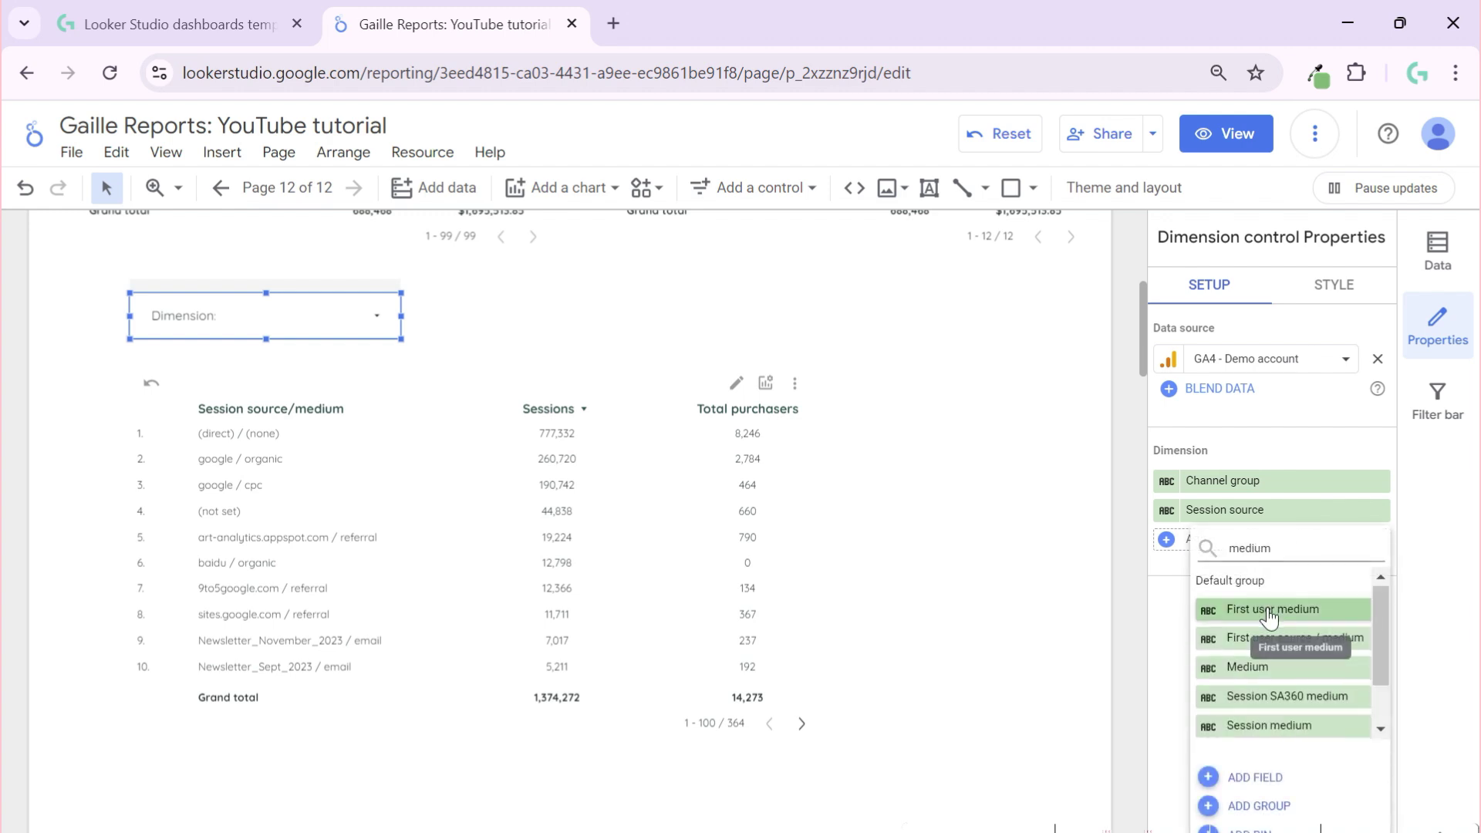
scroll(1312, 617, down, 1)
click(1312, 666)
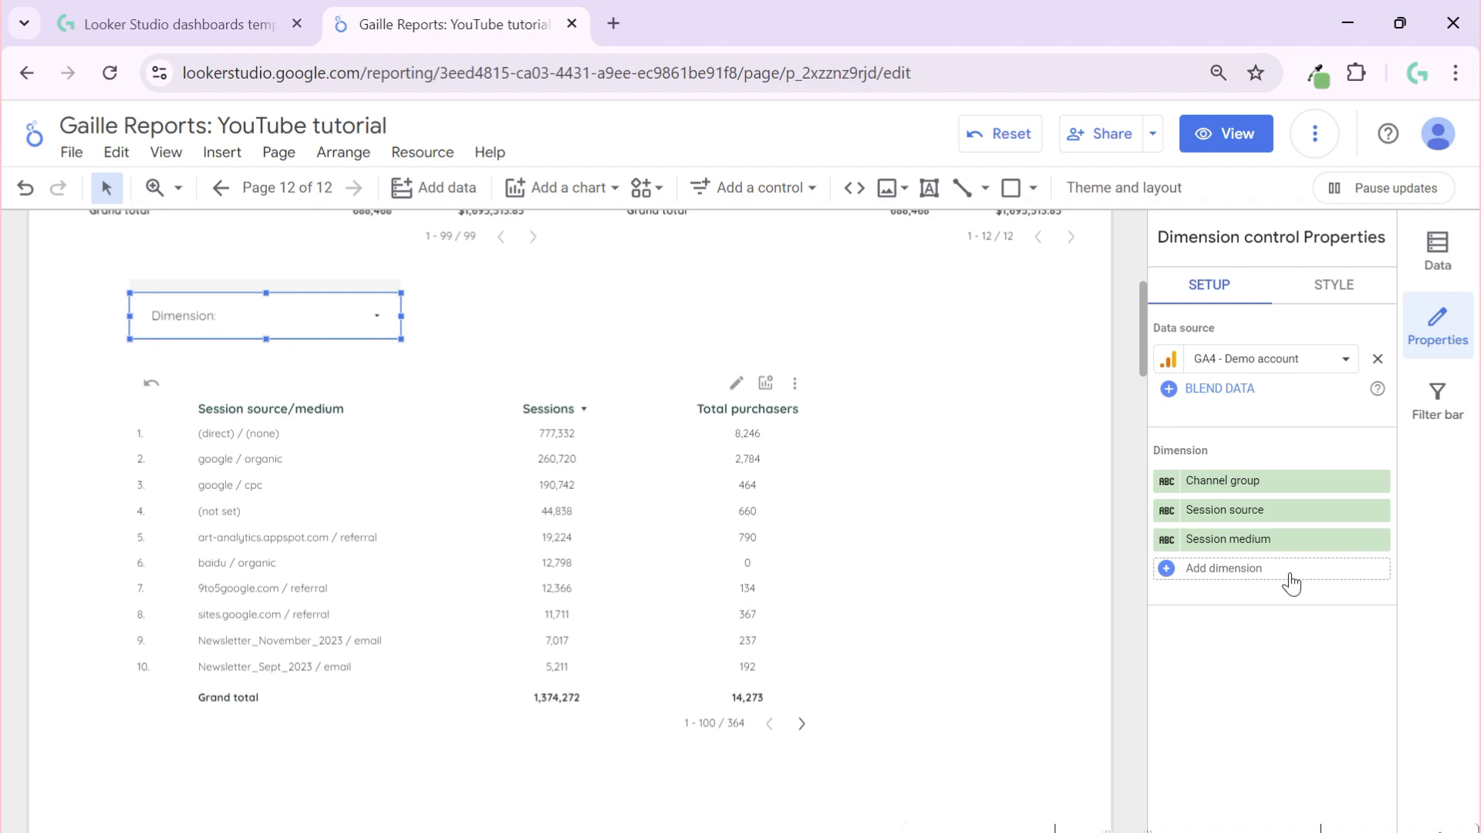
Step: Add Session source/medium and Session campaign as further dimension options
click(1290, 575)
text(se)
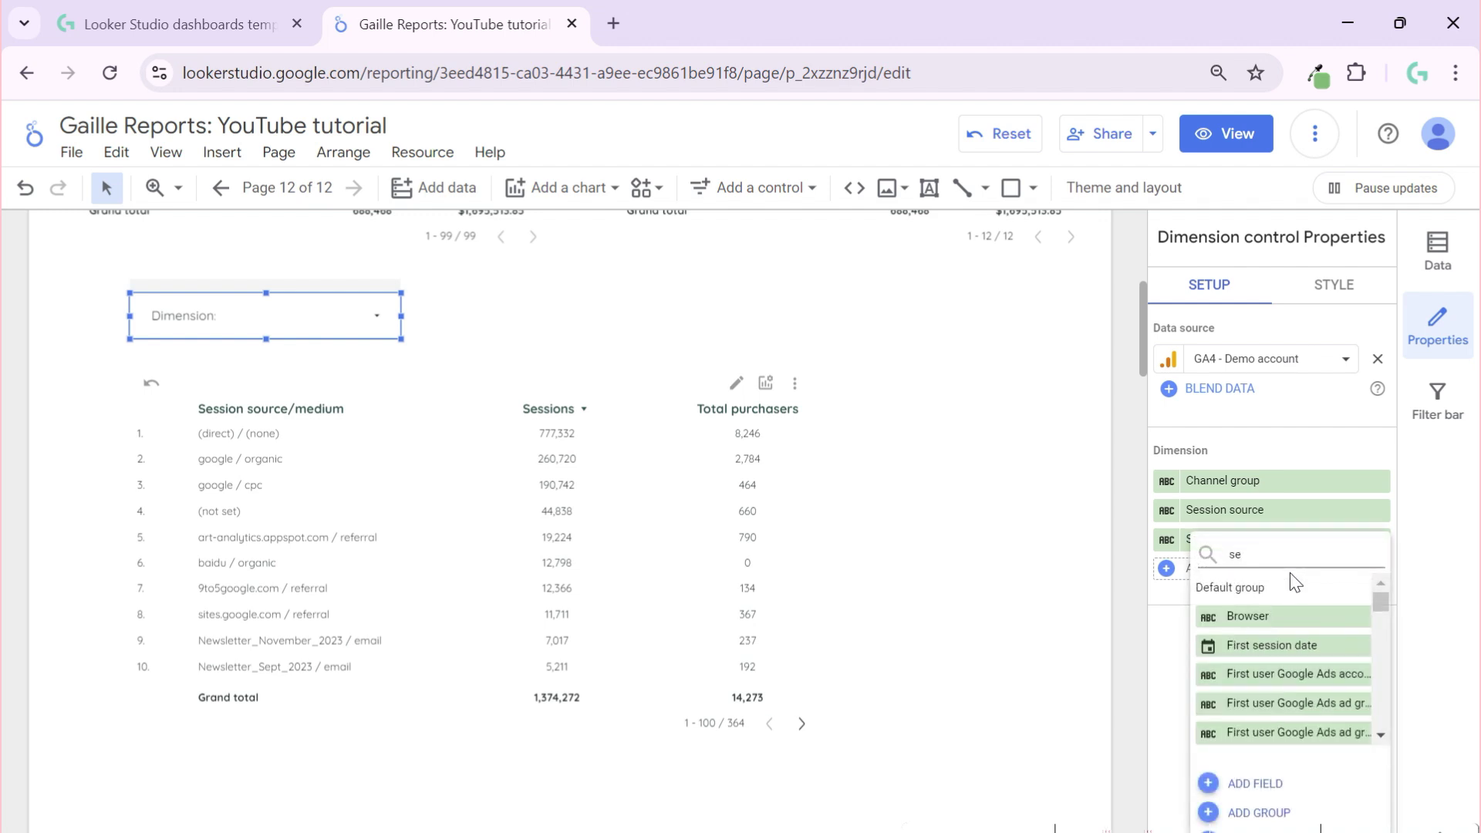
key(BackSpace)
text(ource)
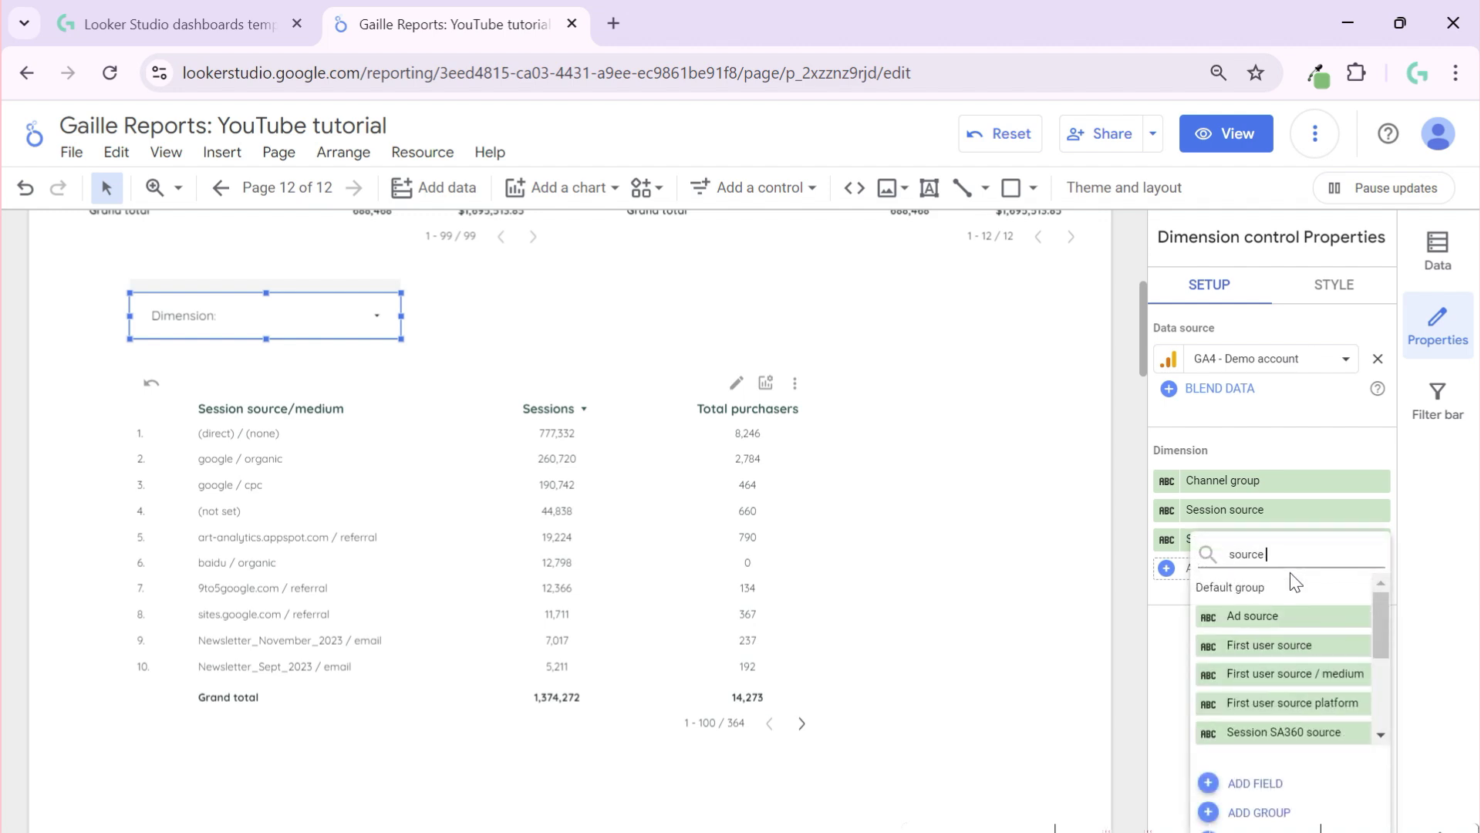
text( /)
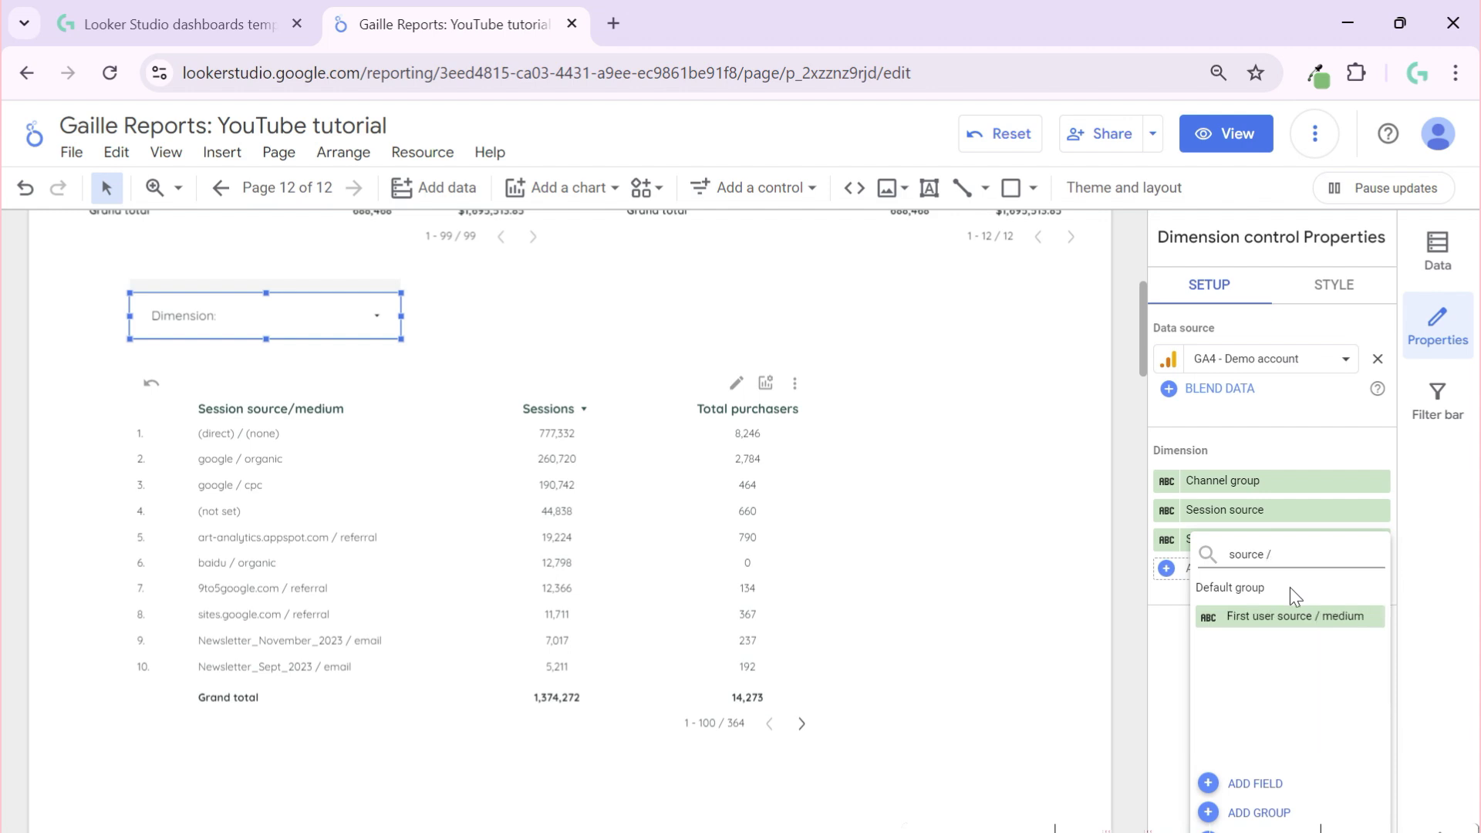
key(BackSpace)
key(BackSpace)
text(/)
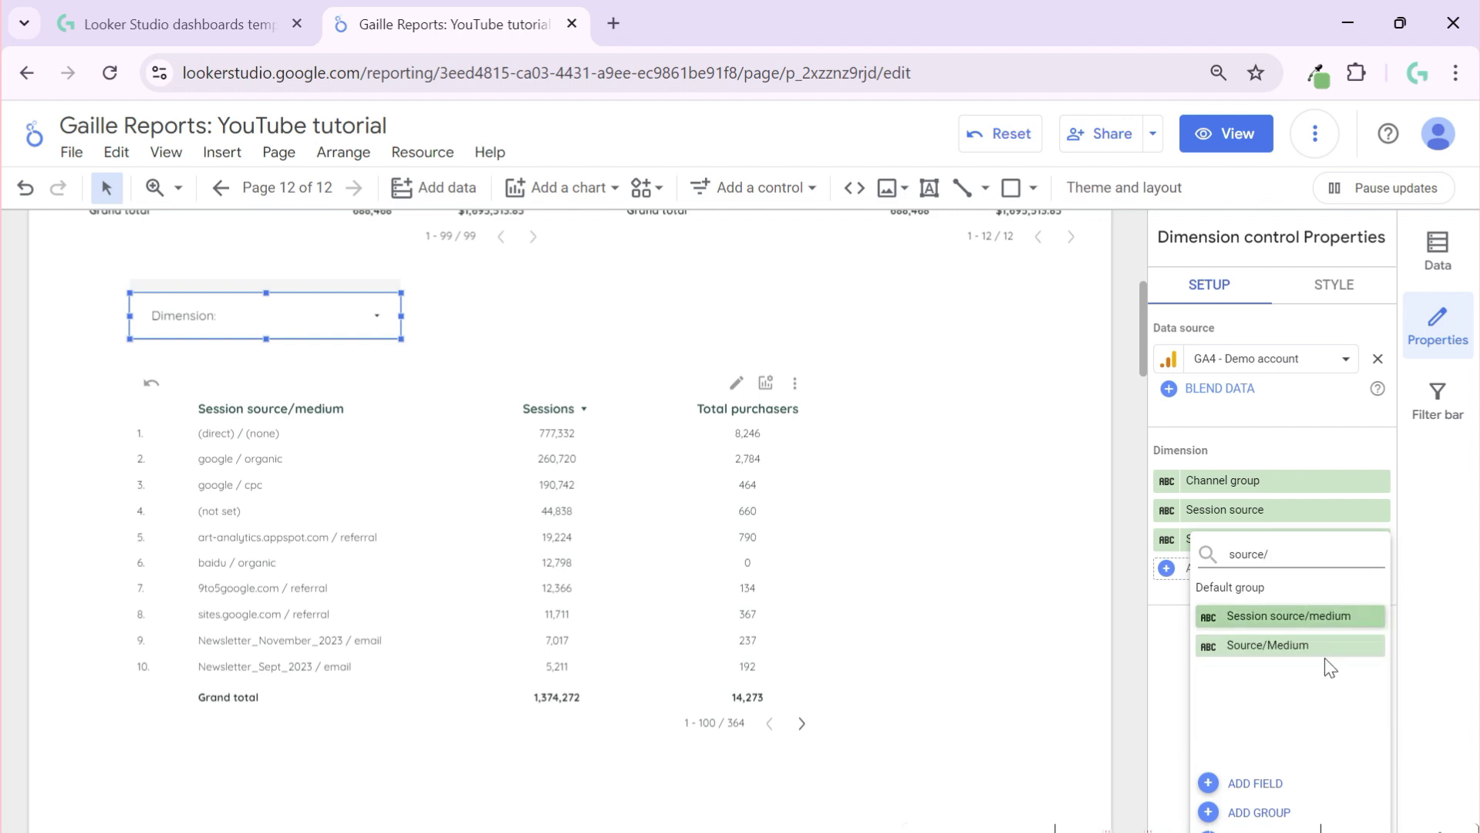
click(1338, 616)
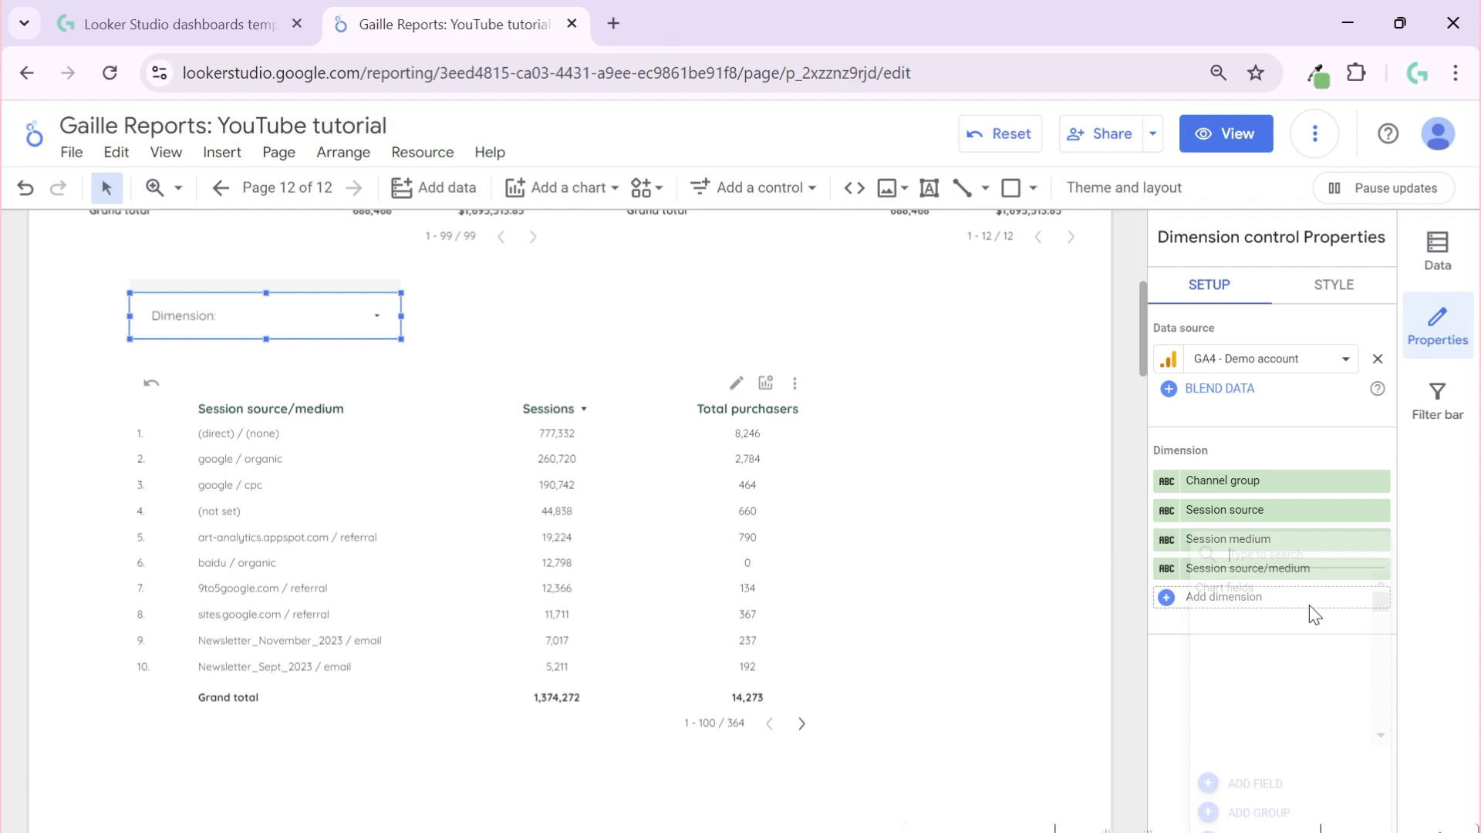
click(1308, 604)
text(camo)
key(BackSpace)
key(BackSpace)
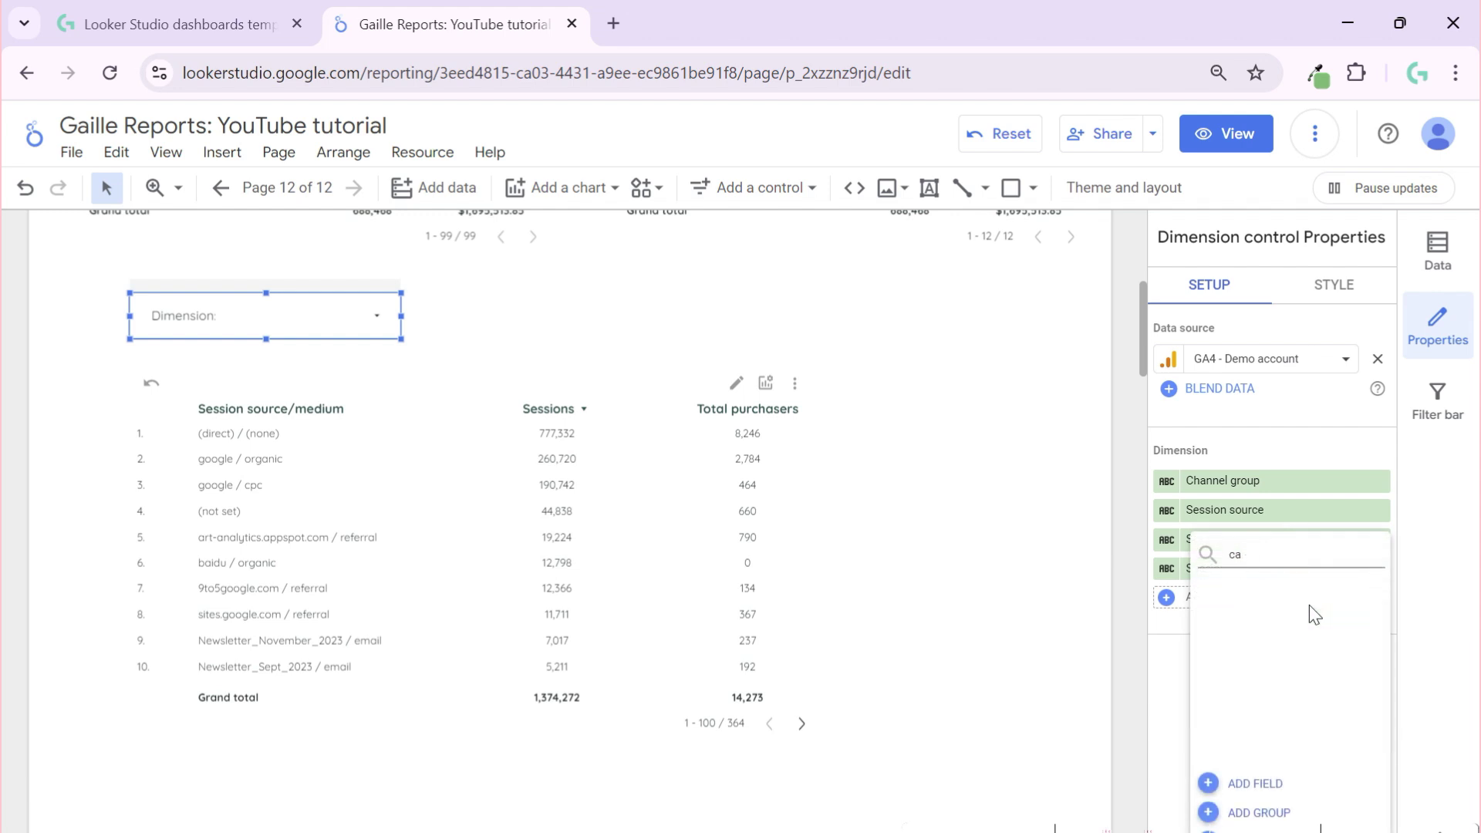
text(mp)
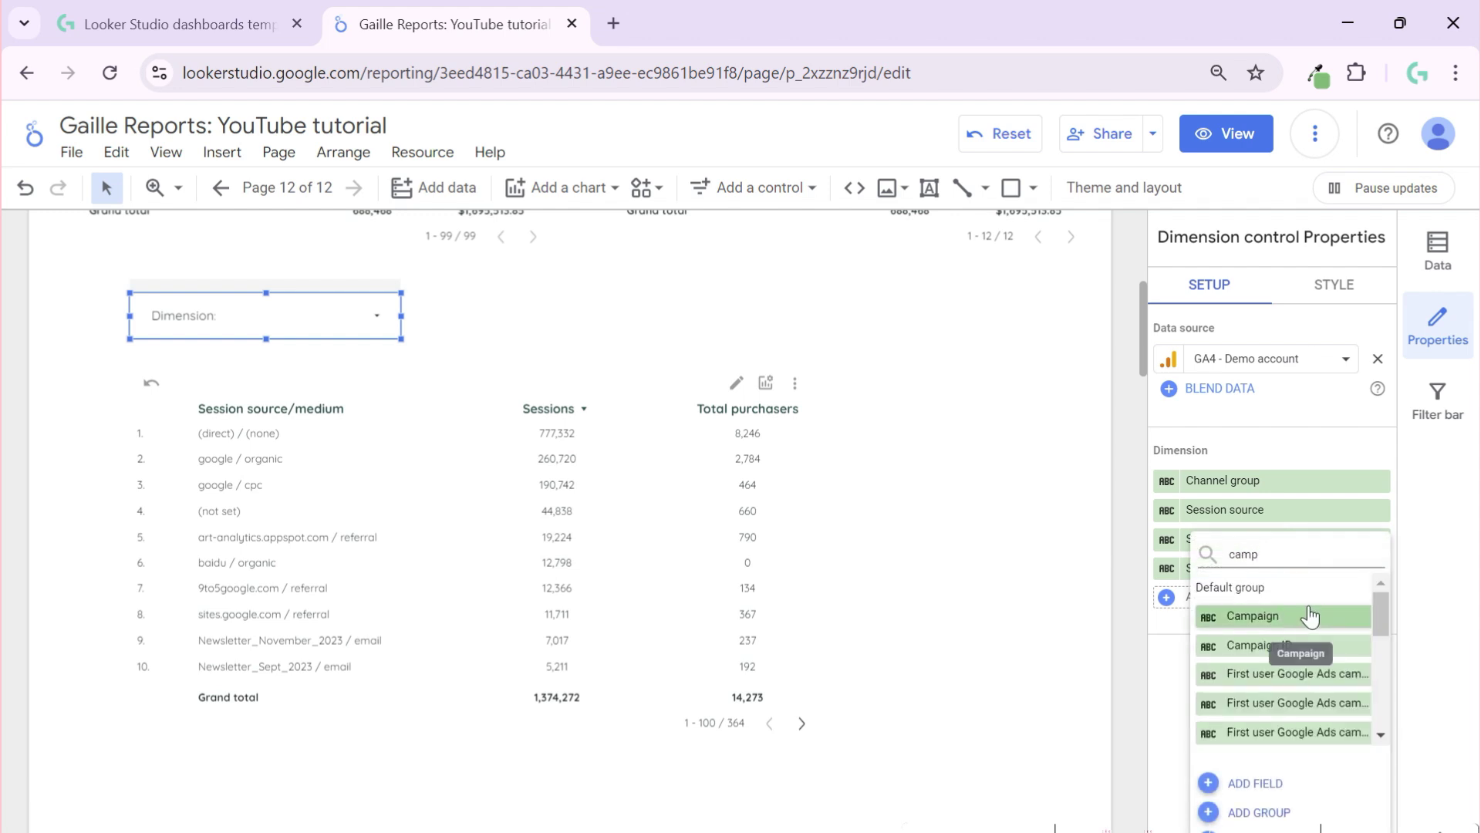
scroll(1327, 644, down, 5)
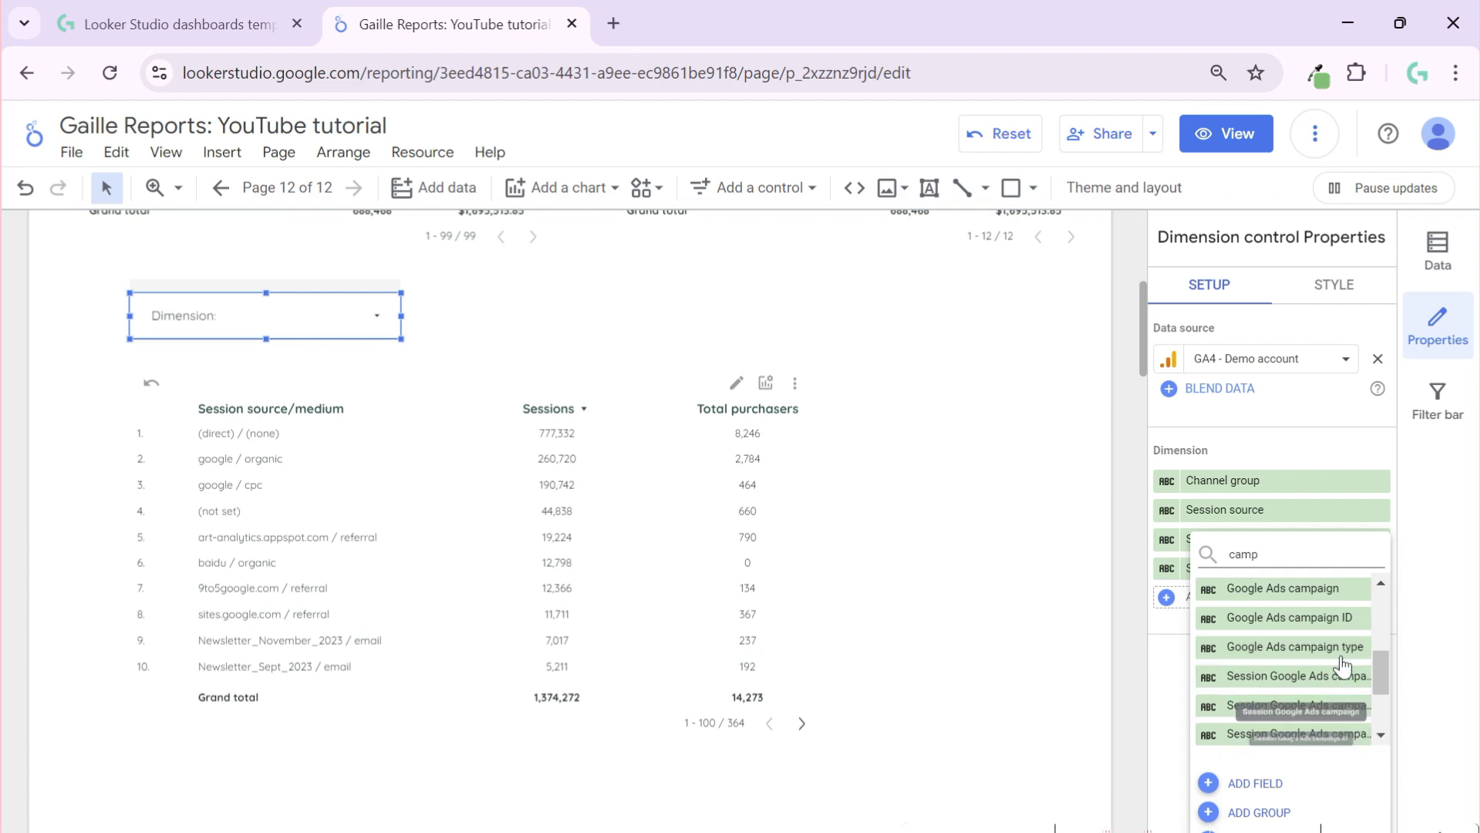
click(1323, 707)
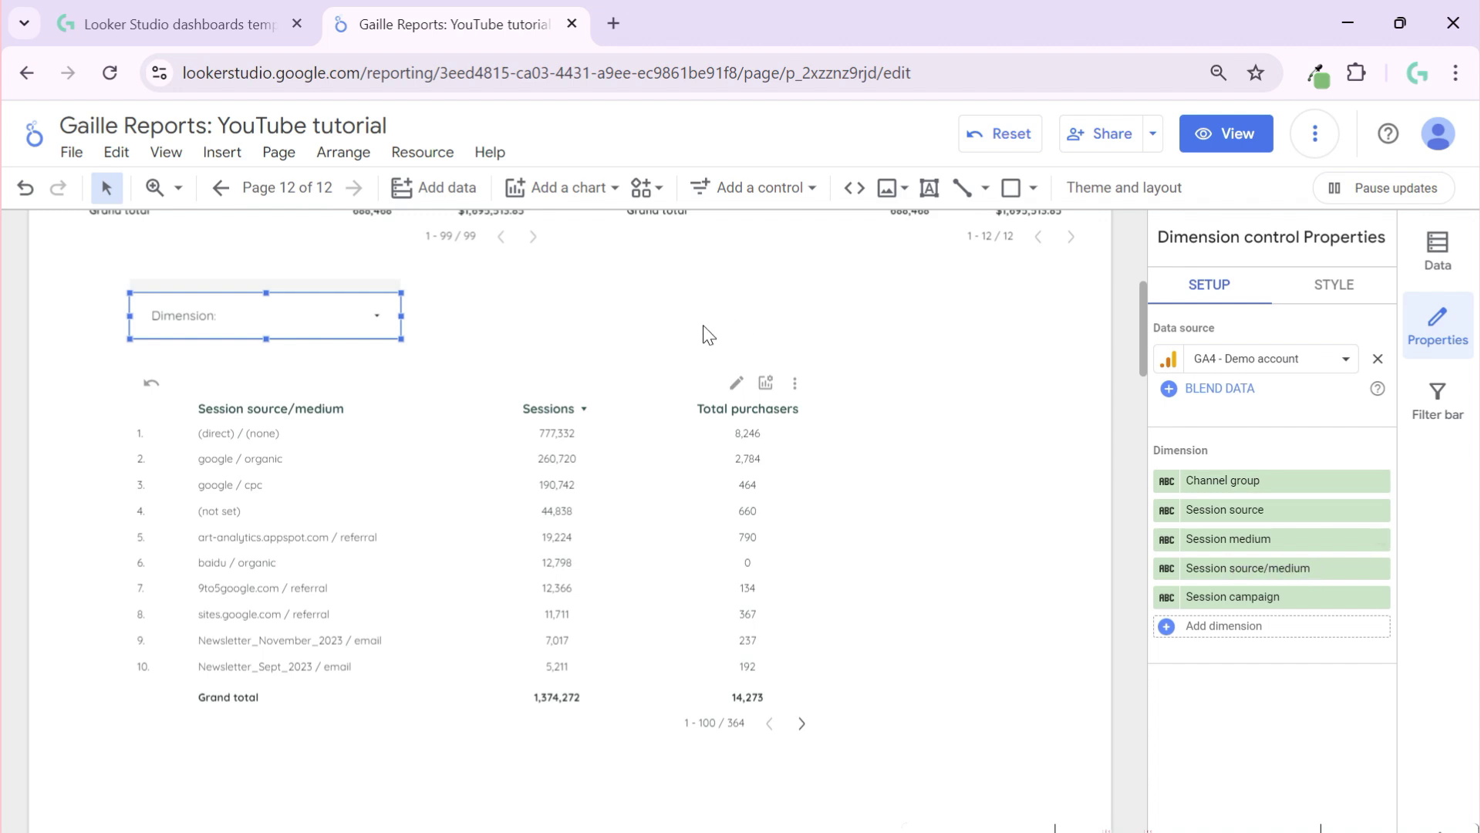
Step: Pick Channel group in the Dimension control so the table regroups into 15 channel rows
click(515, 311)
click(388, 315)
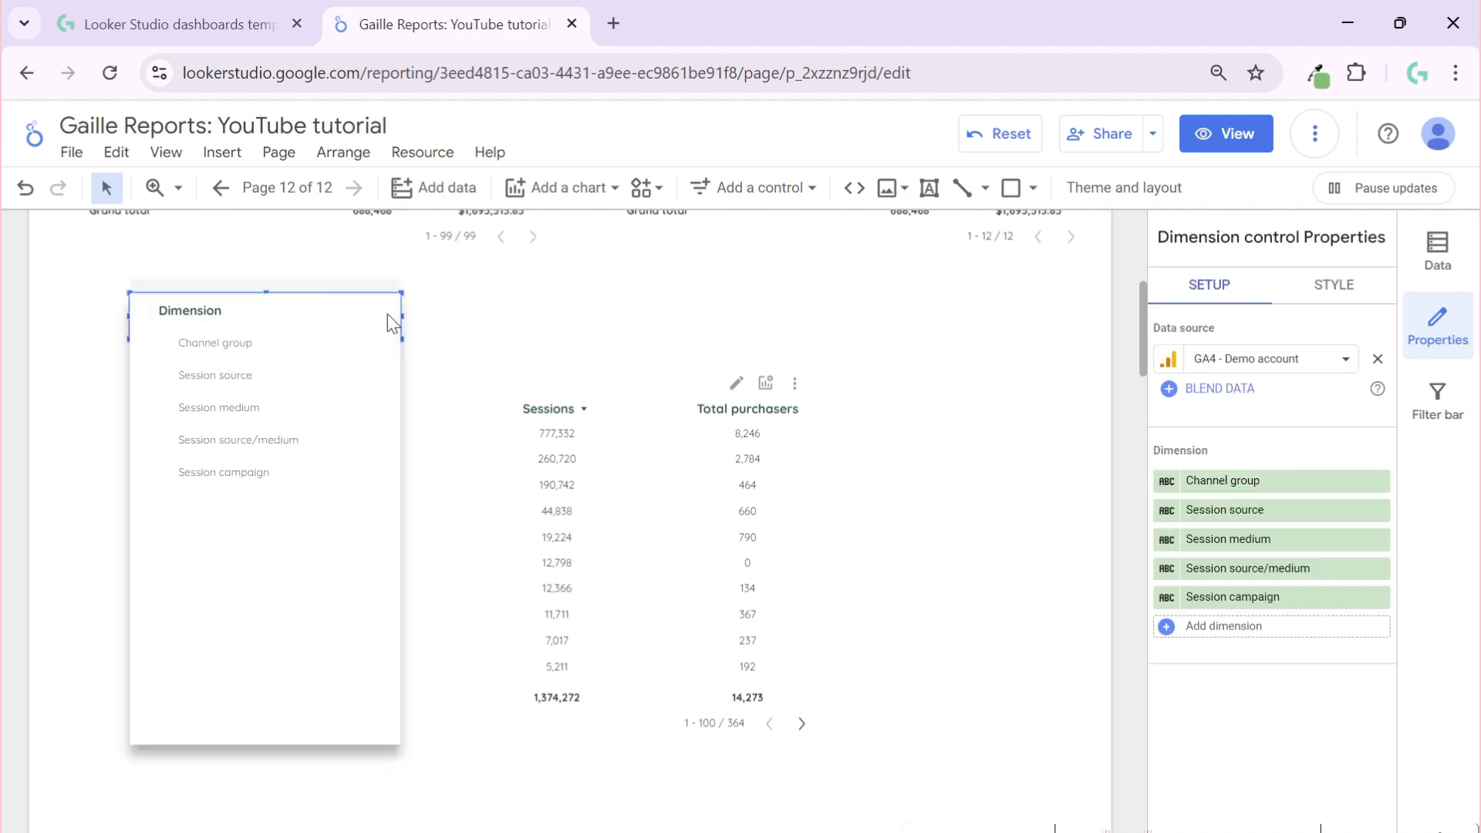
click(270, 351)
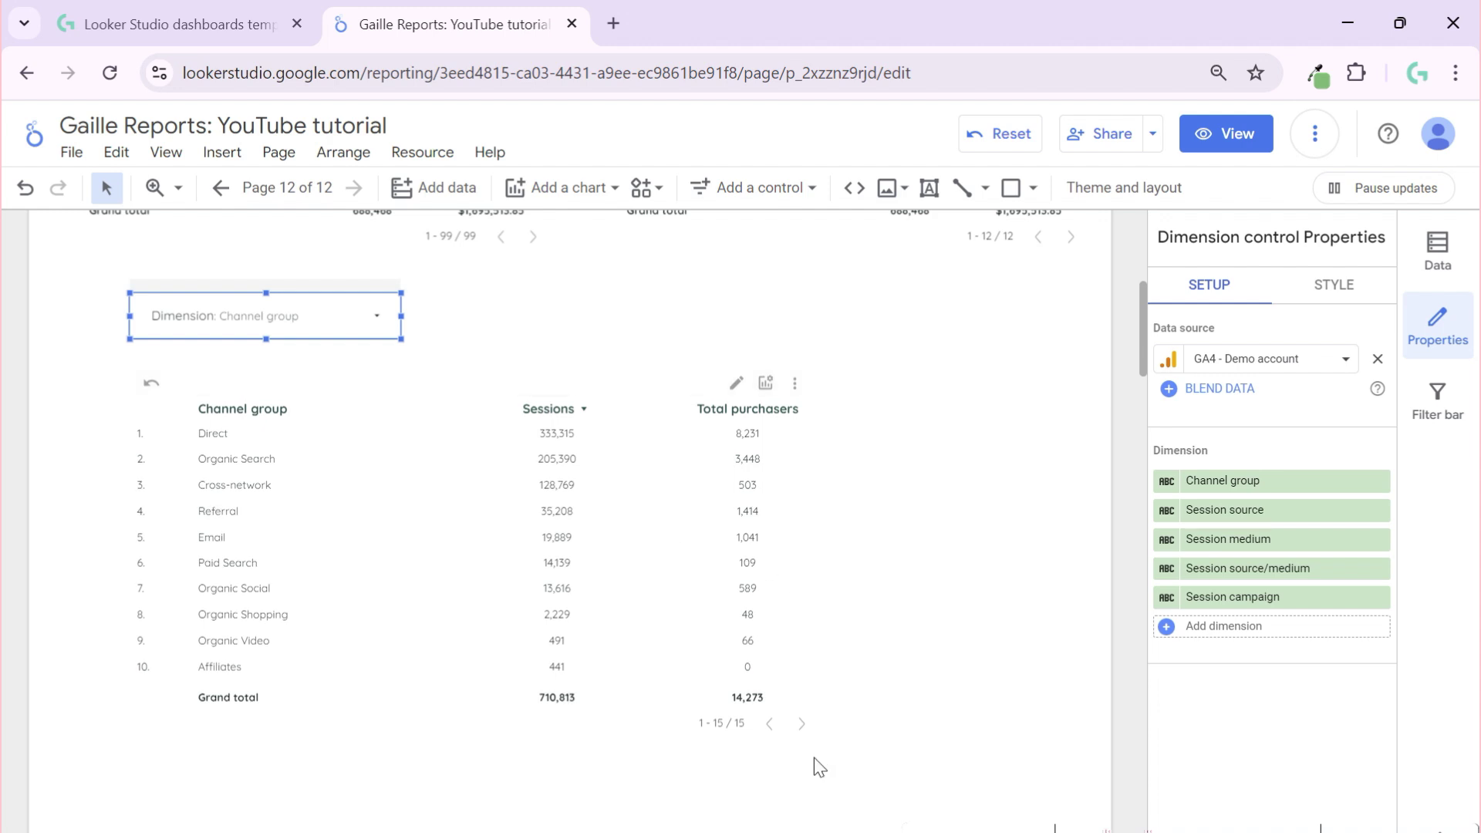
click(567, 193)
Step: Place a column chart beside the table, switch it to horizontal bars, and set Event name as dimension
click(537, 476)
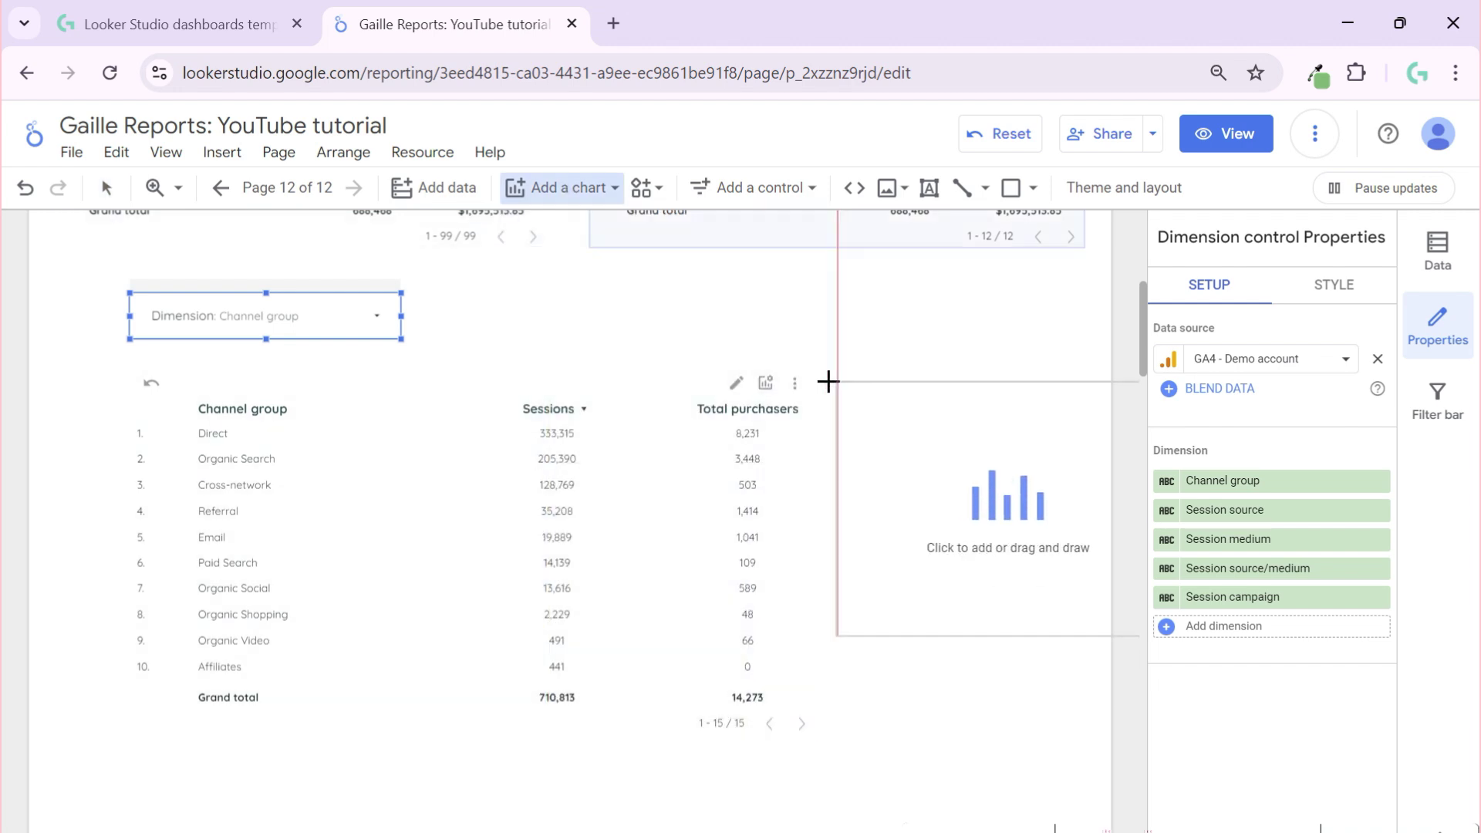
key(Escape)
click(916, 649)
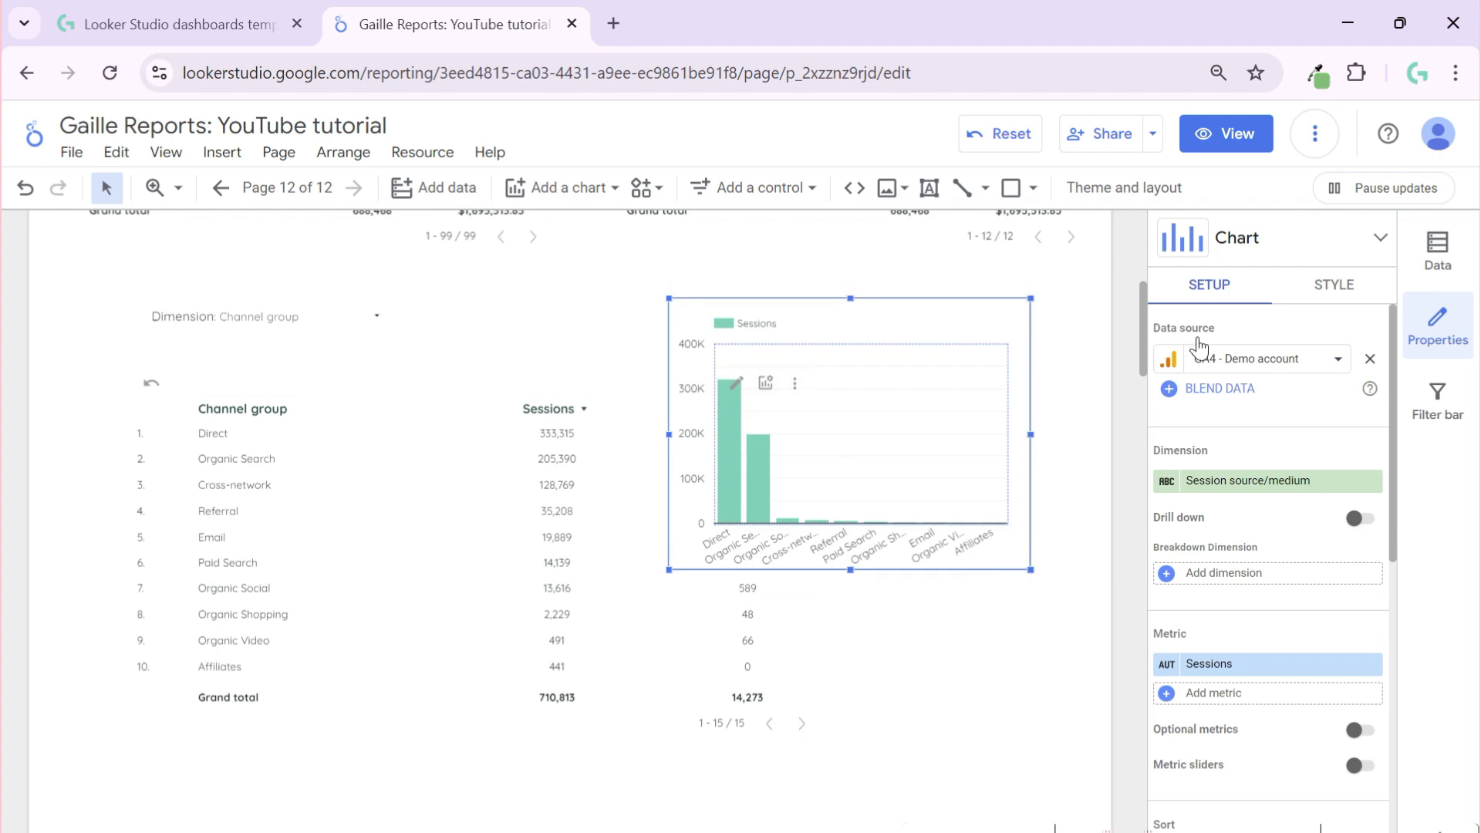
click(1310, 308)
click(1321, 473)
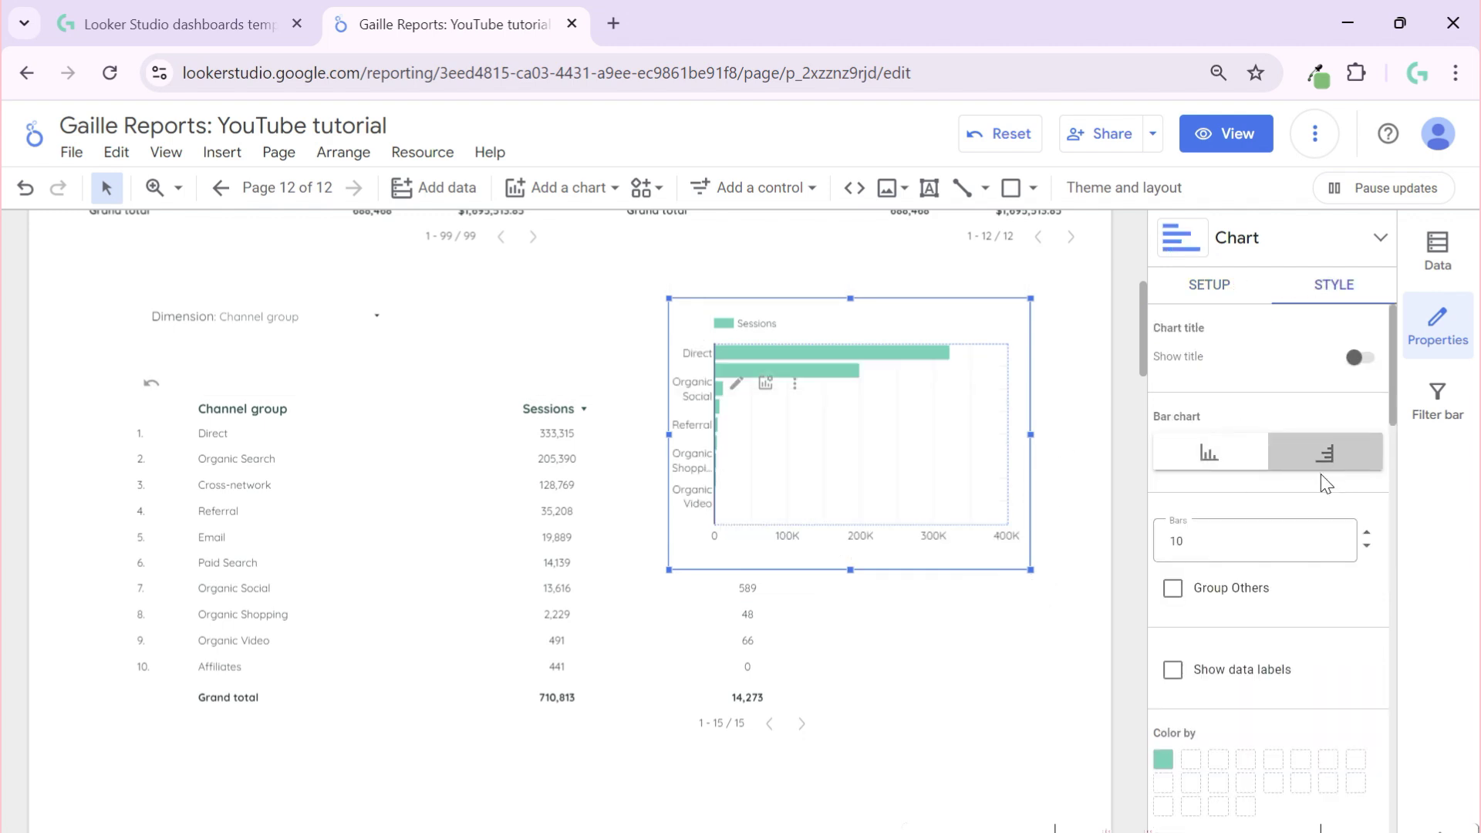
click(1197, 284)
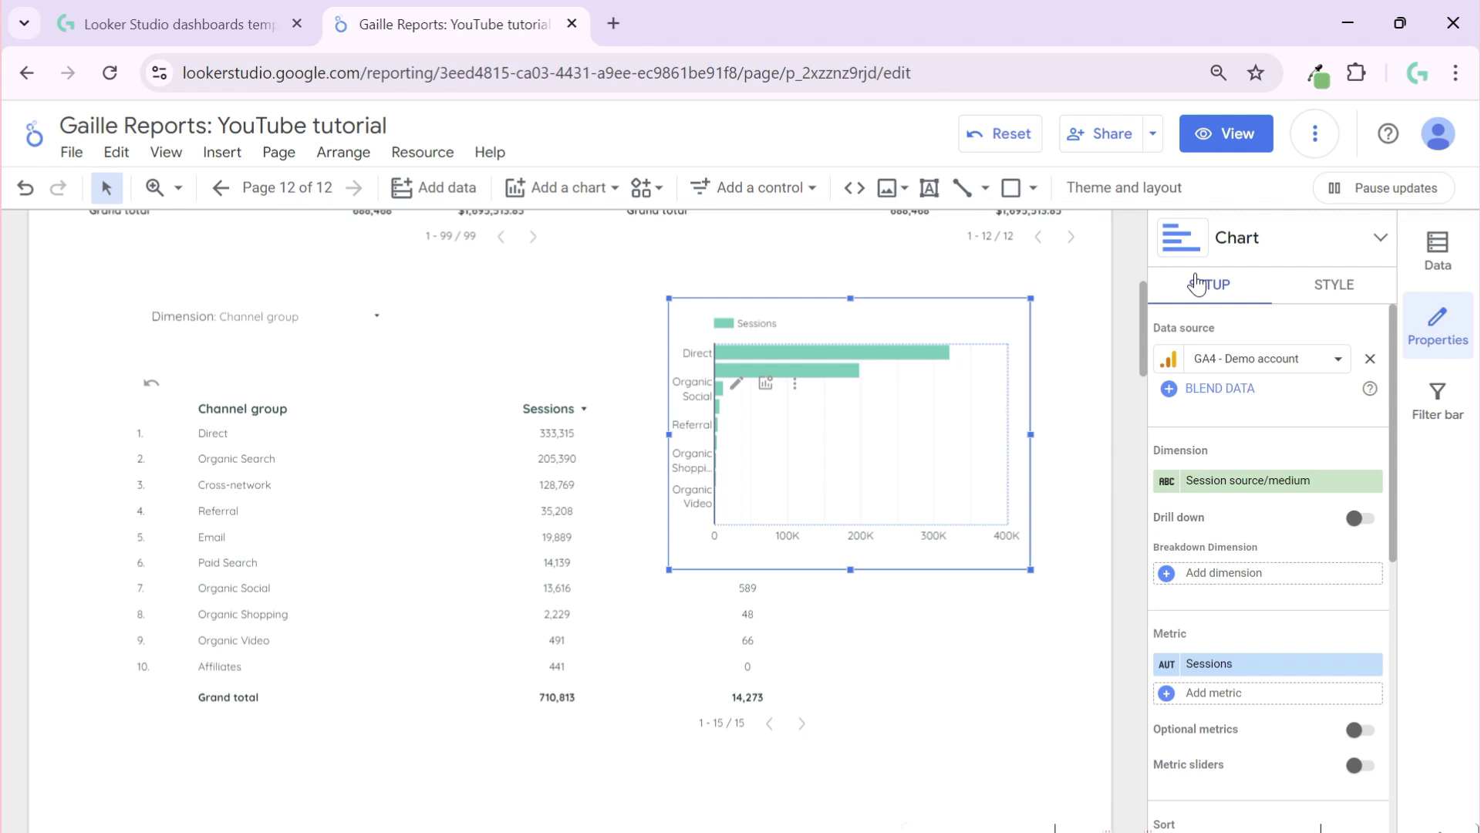
click(1258, 481)
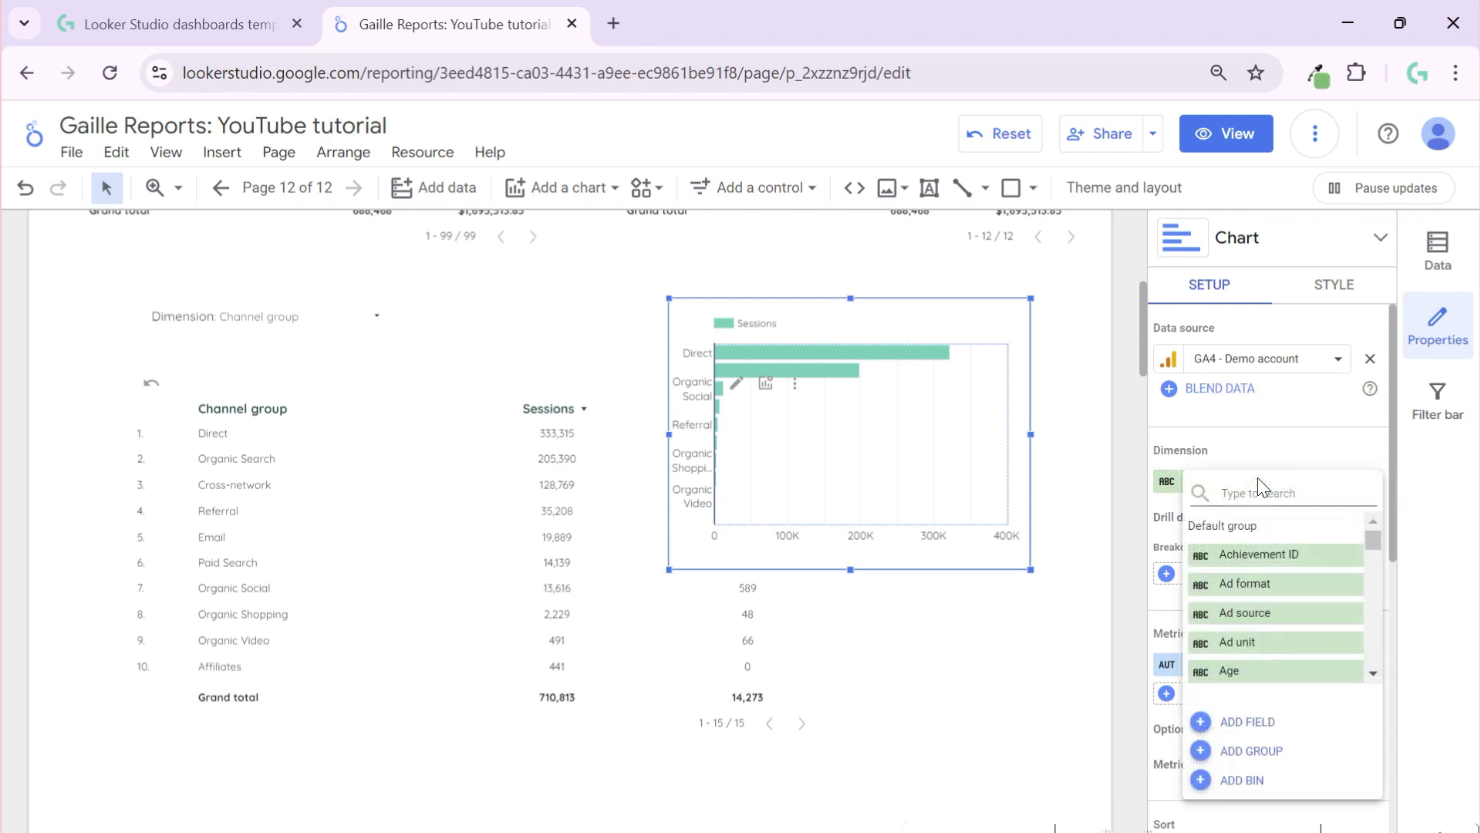
text(eve)
click(1280, 584)
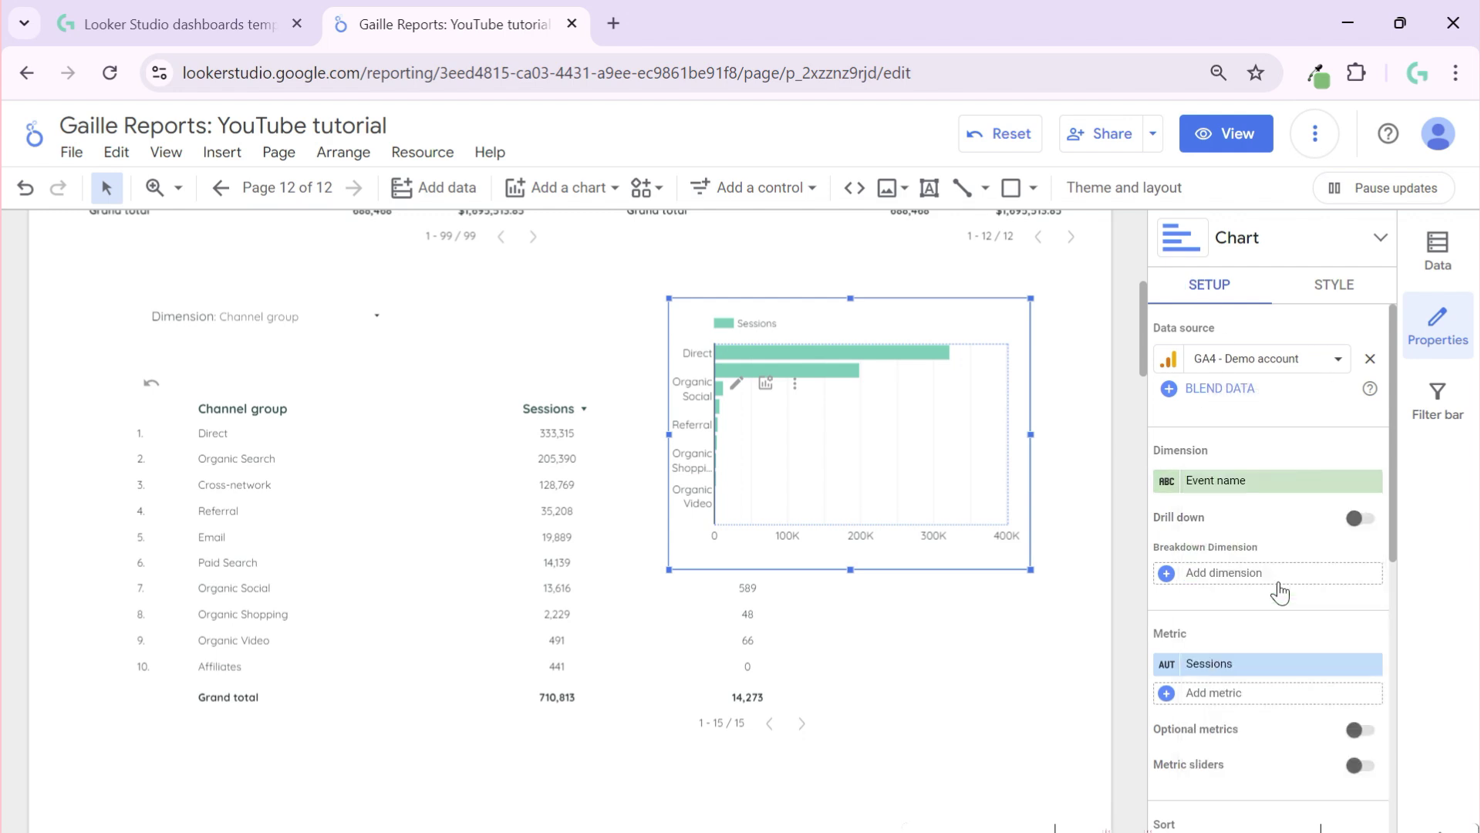
Step: Reposition the table and bar chart, make the chart taller and widen its label area
drag(453, 453, 394, 458)
click(982, 435)
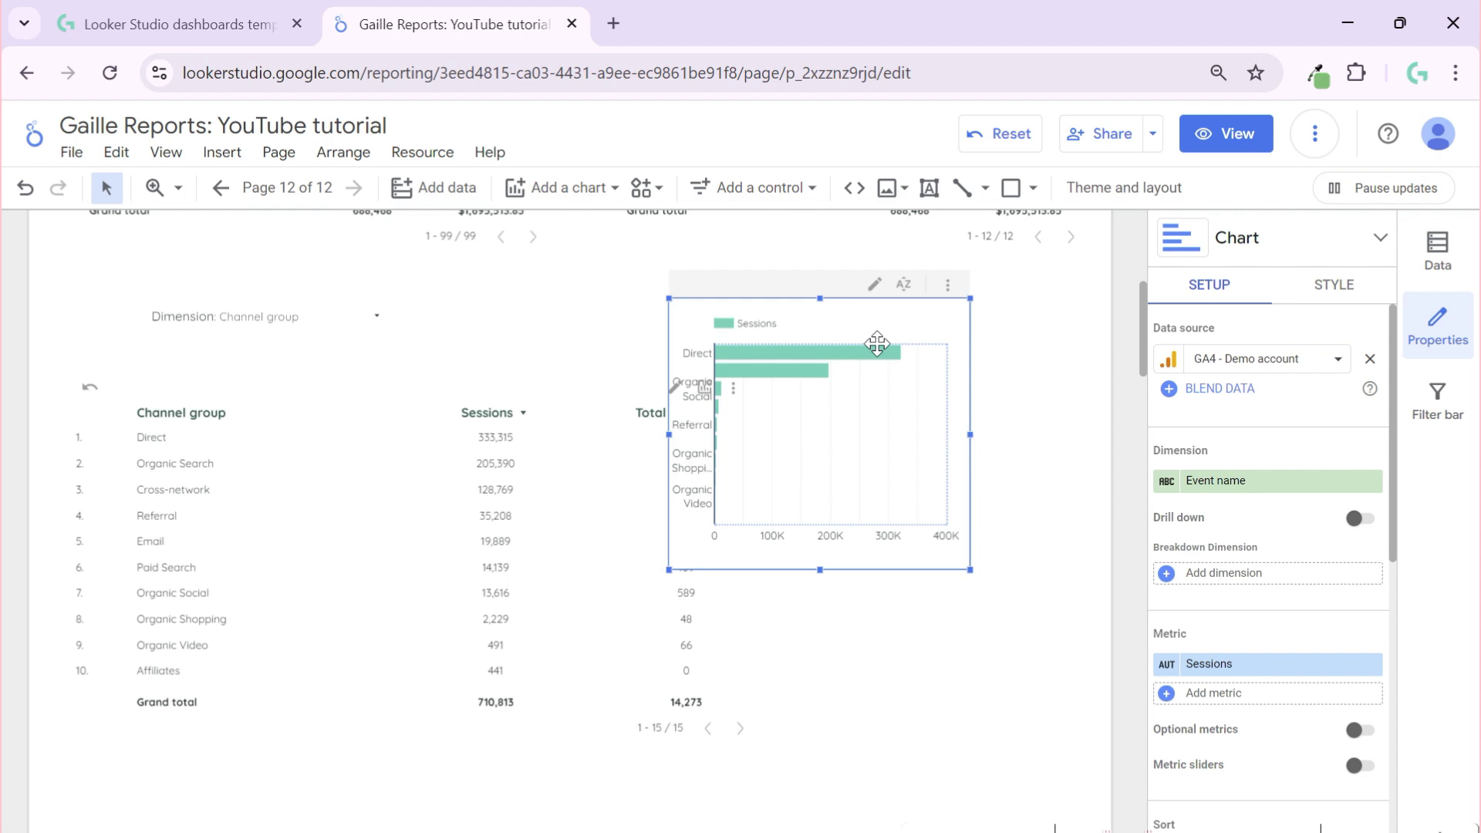
drag(876, 341, 945, 476)
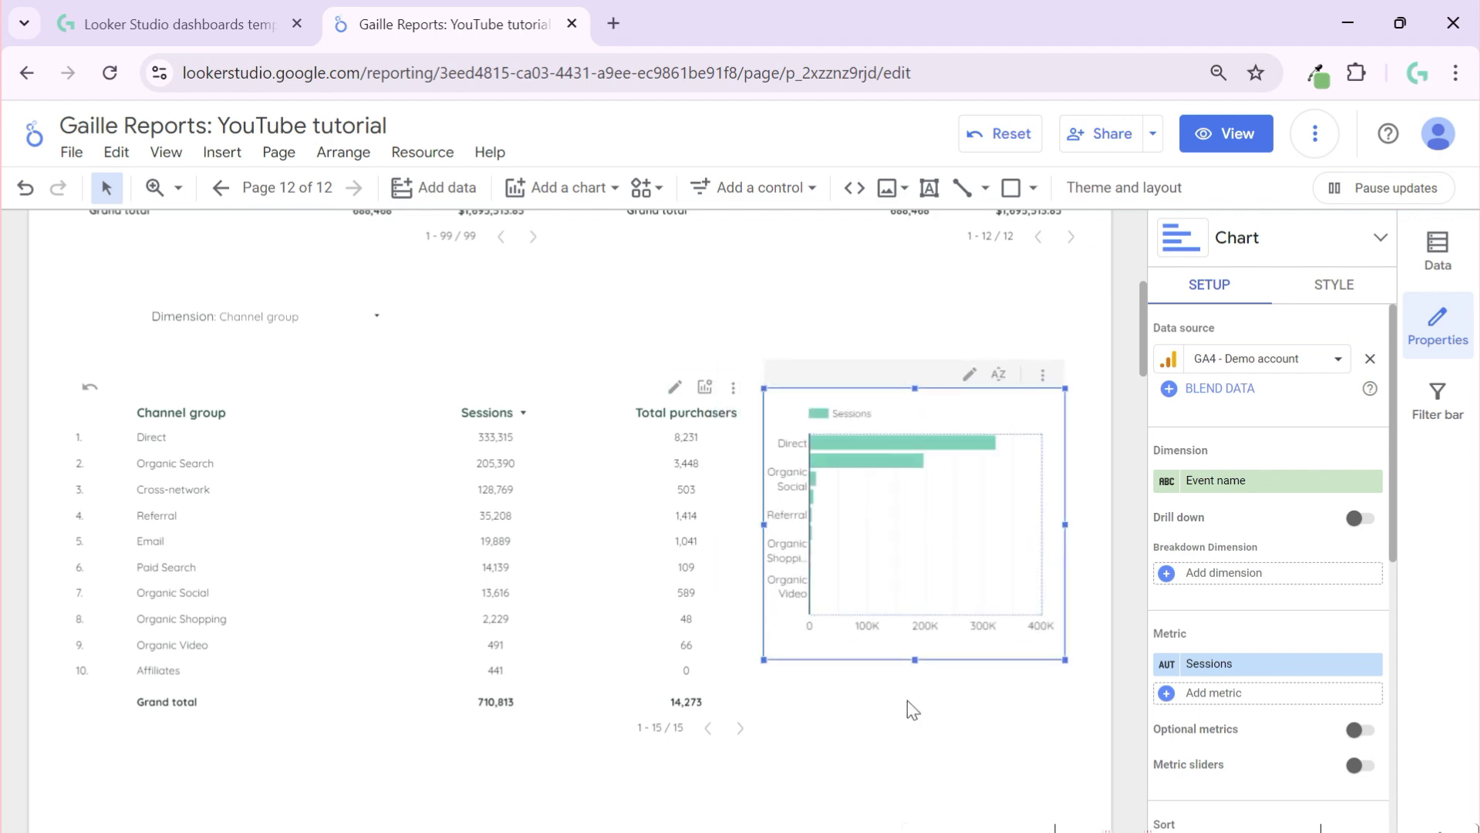
drag(915, 661, 916, 740)
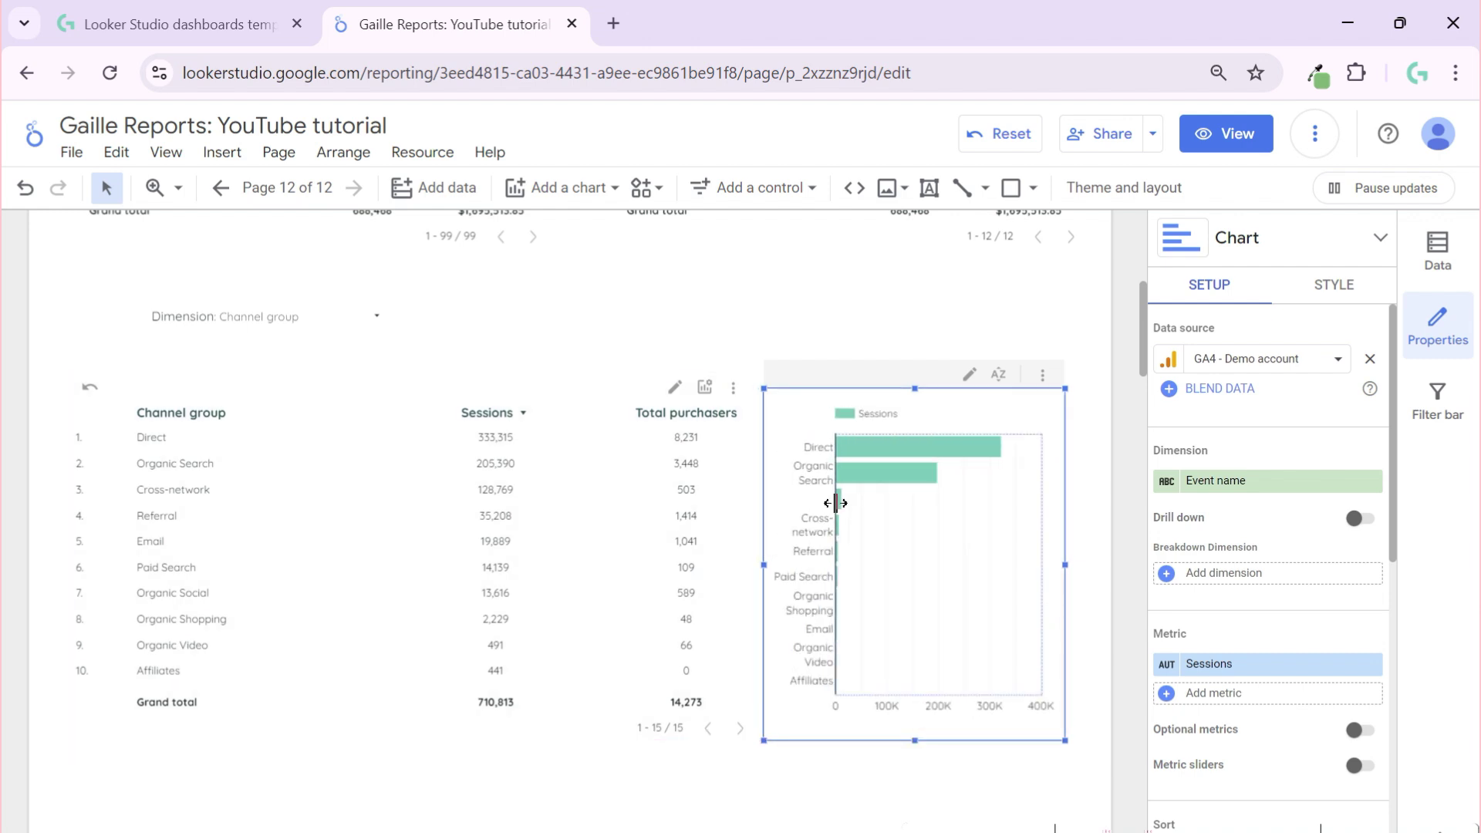
drag(862, 506, 871, 508)
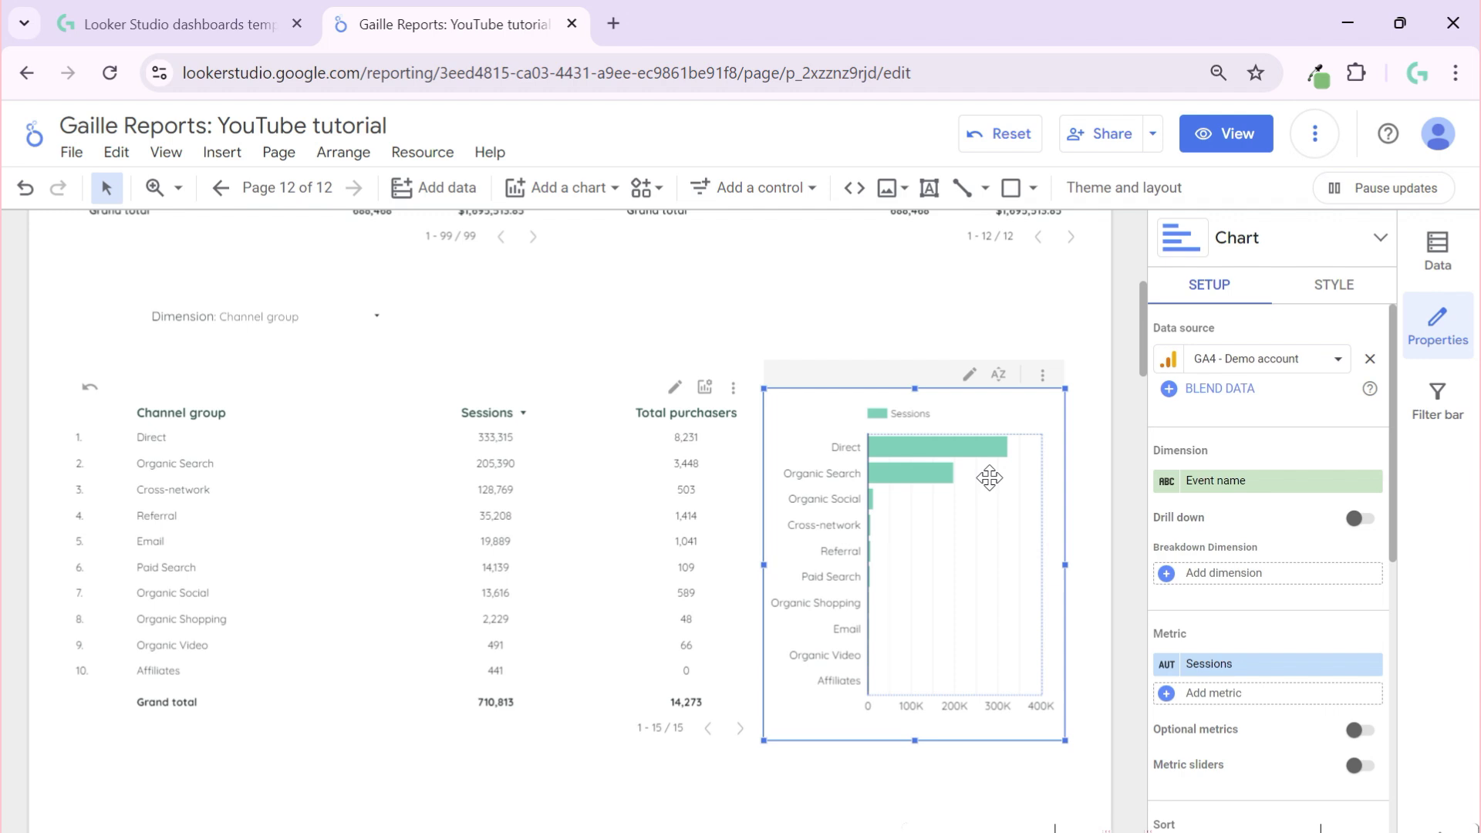
Step: Switch the Dimension control to Session medium, then to Session source/medium (364 rows)
click(360, 326)
click(360, 325)
click(208, 407)
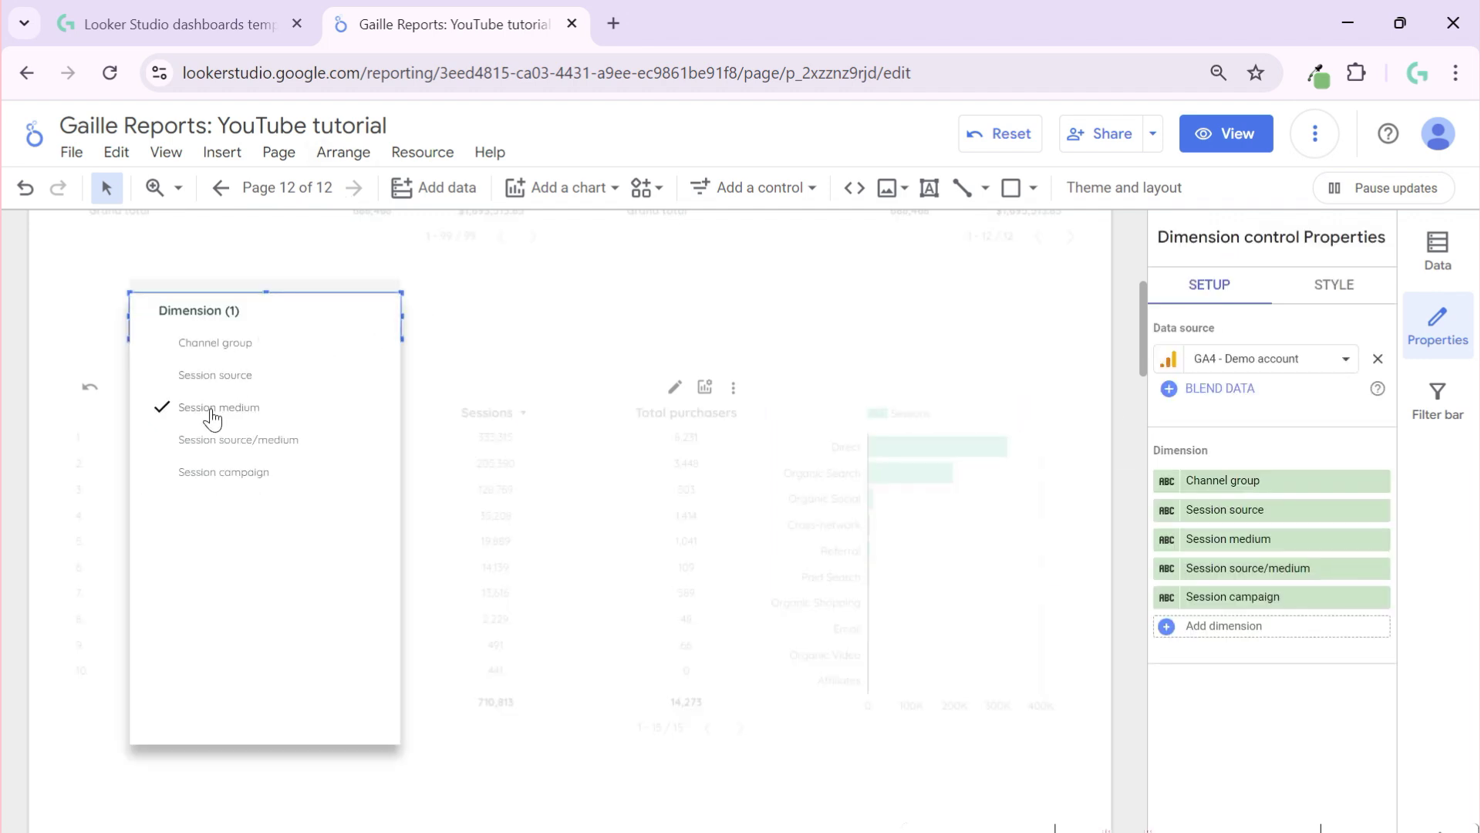
click(561, 326)
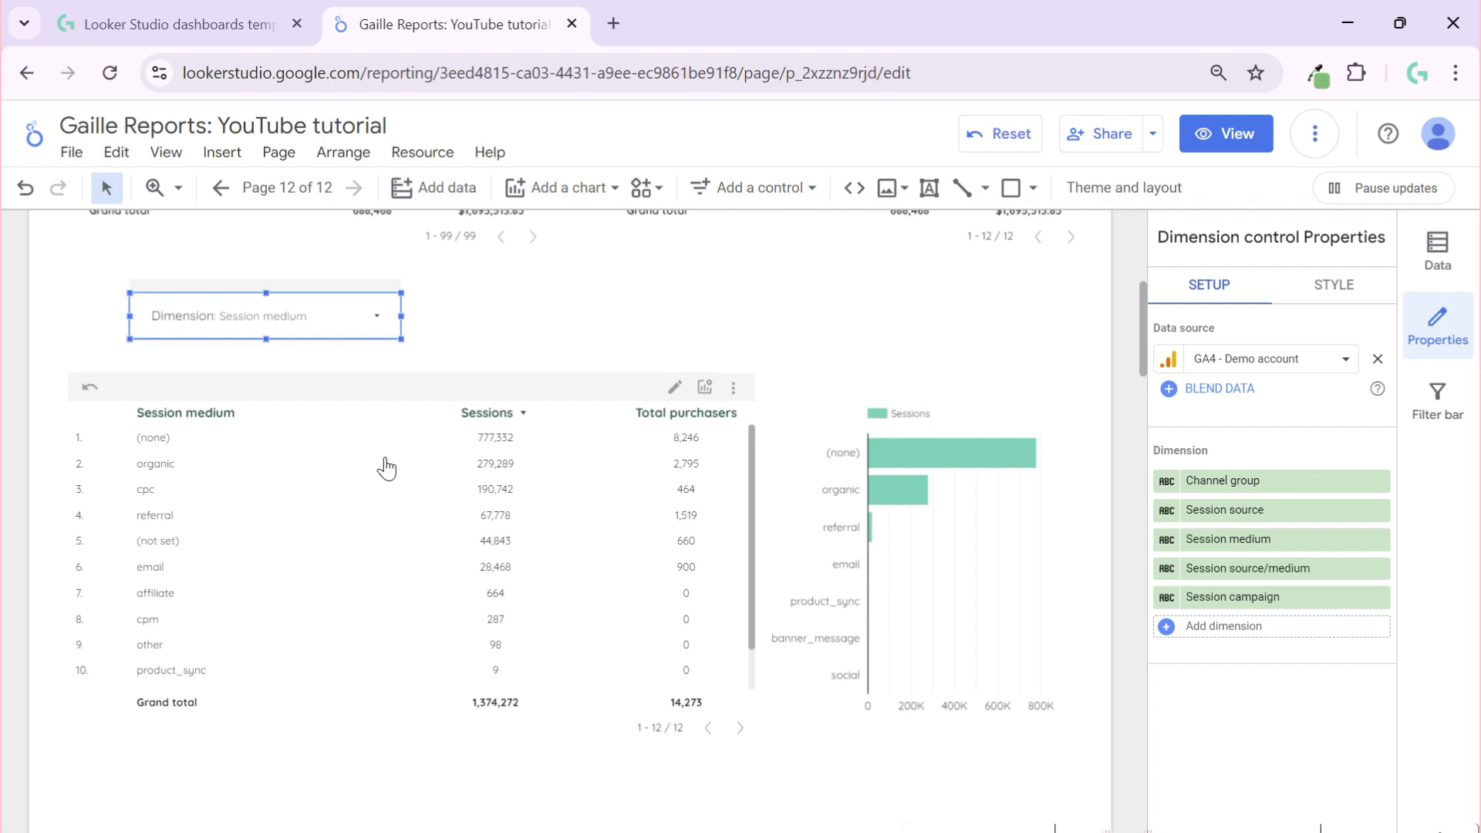
click(308, 318)
click(258, 446)
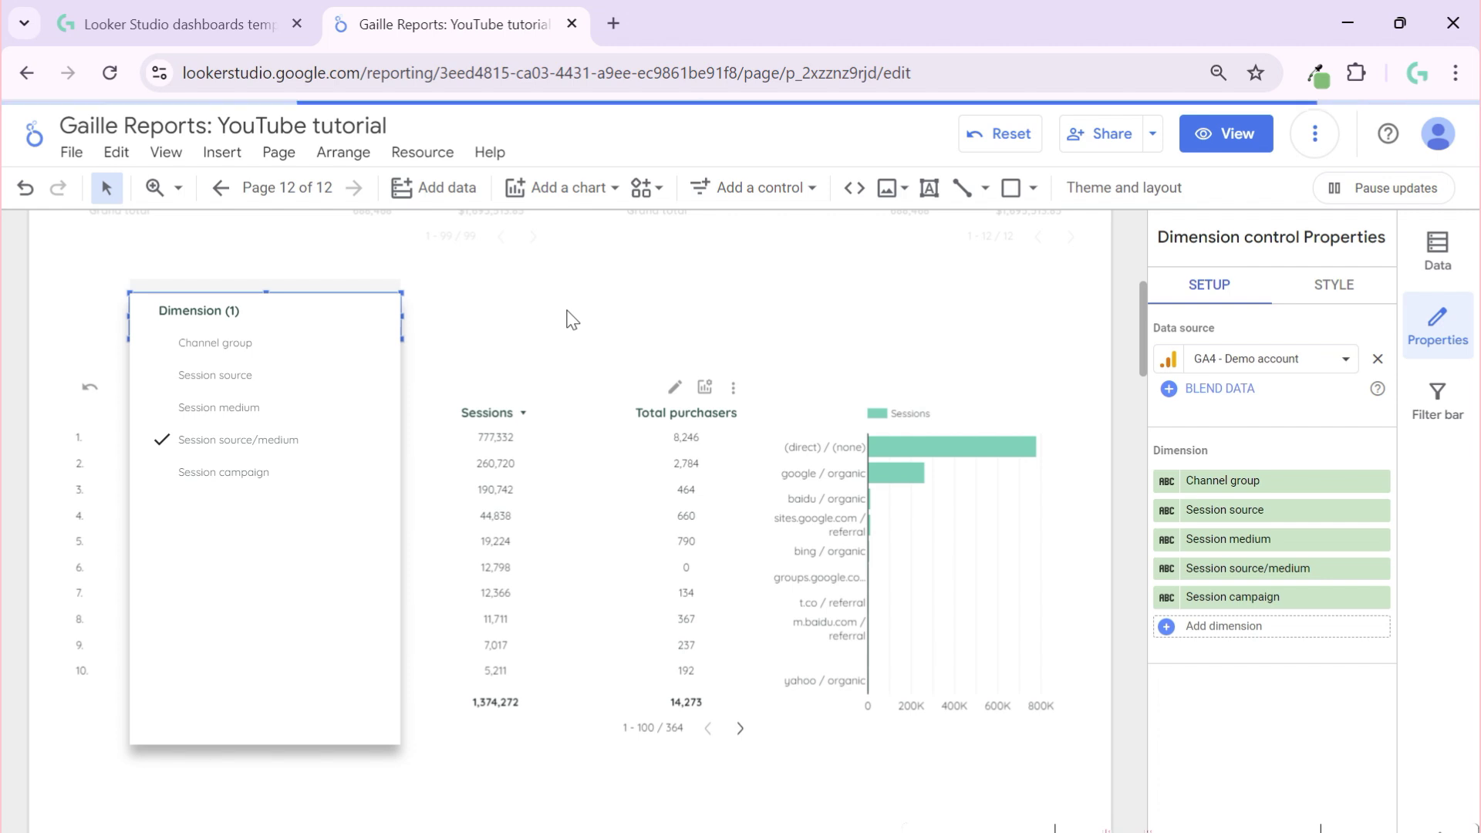
click(1227, 133)
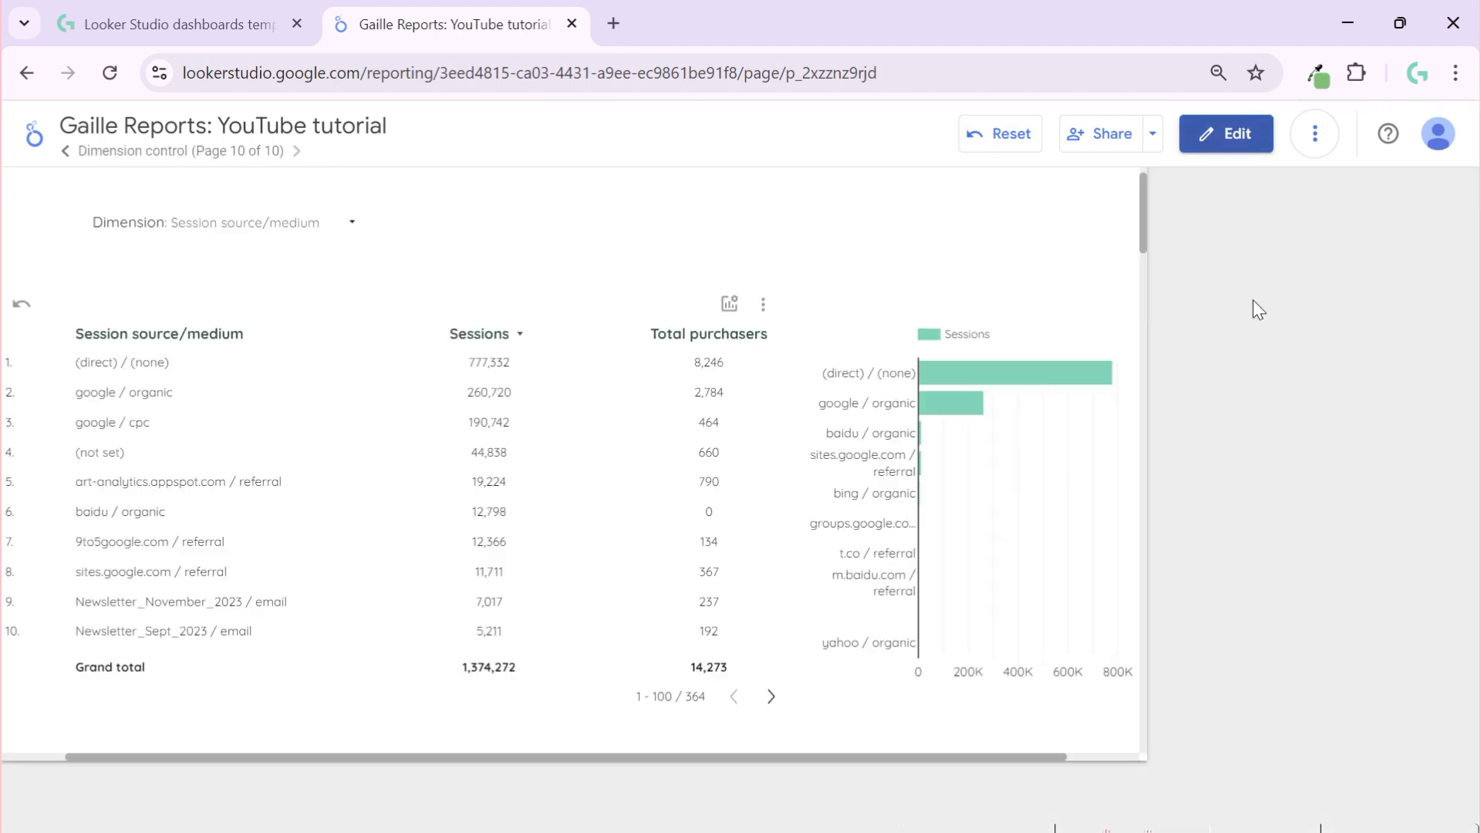
mouse_move(1164, 356)
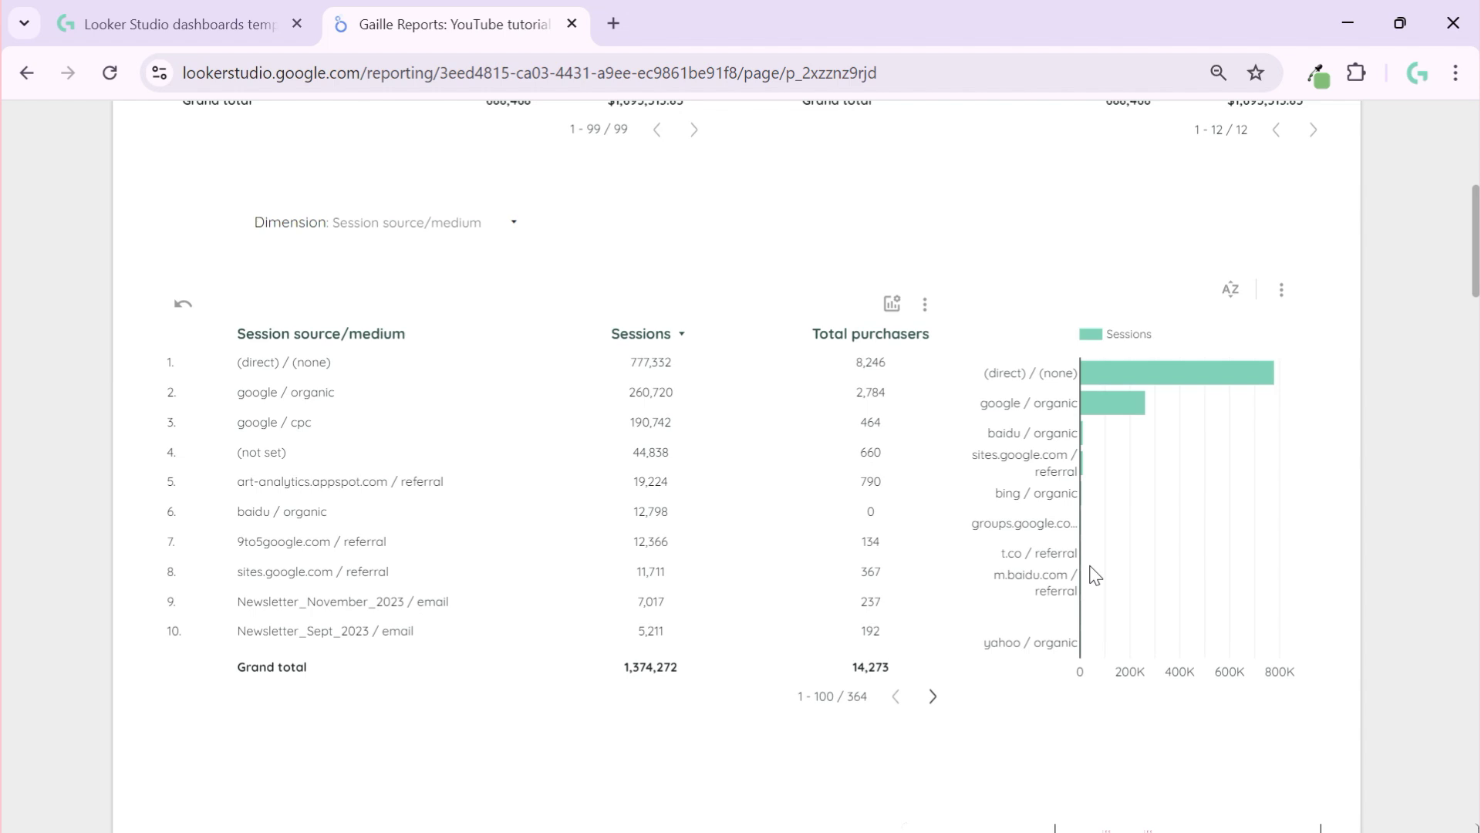
click(1240, 135)
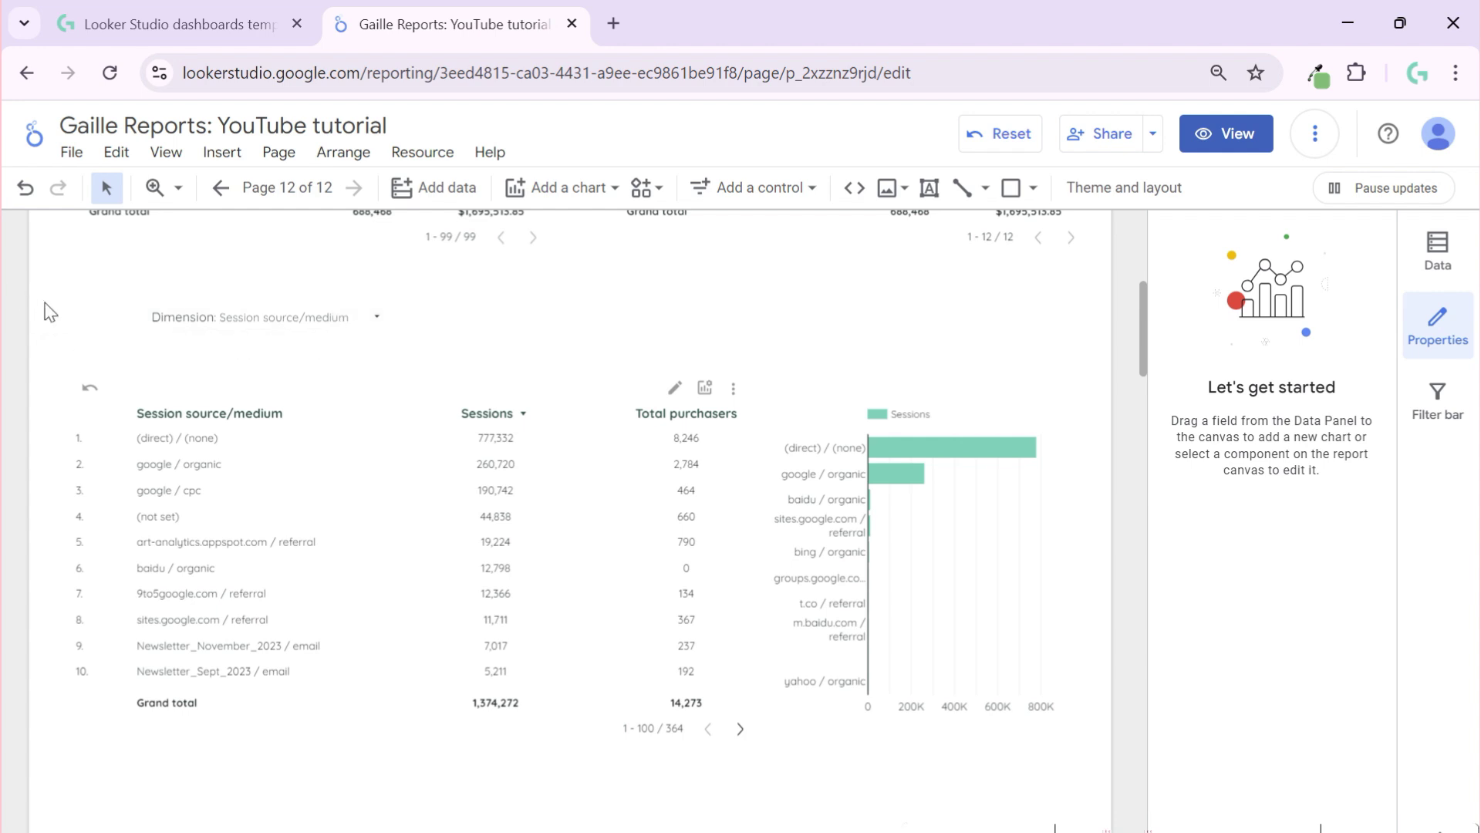
Step: Group the dimension control with the table using Ctrl+G, then switch to view mode and reload
drag(44, 311, 650, 609)
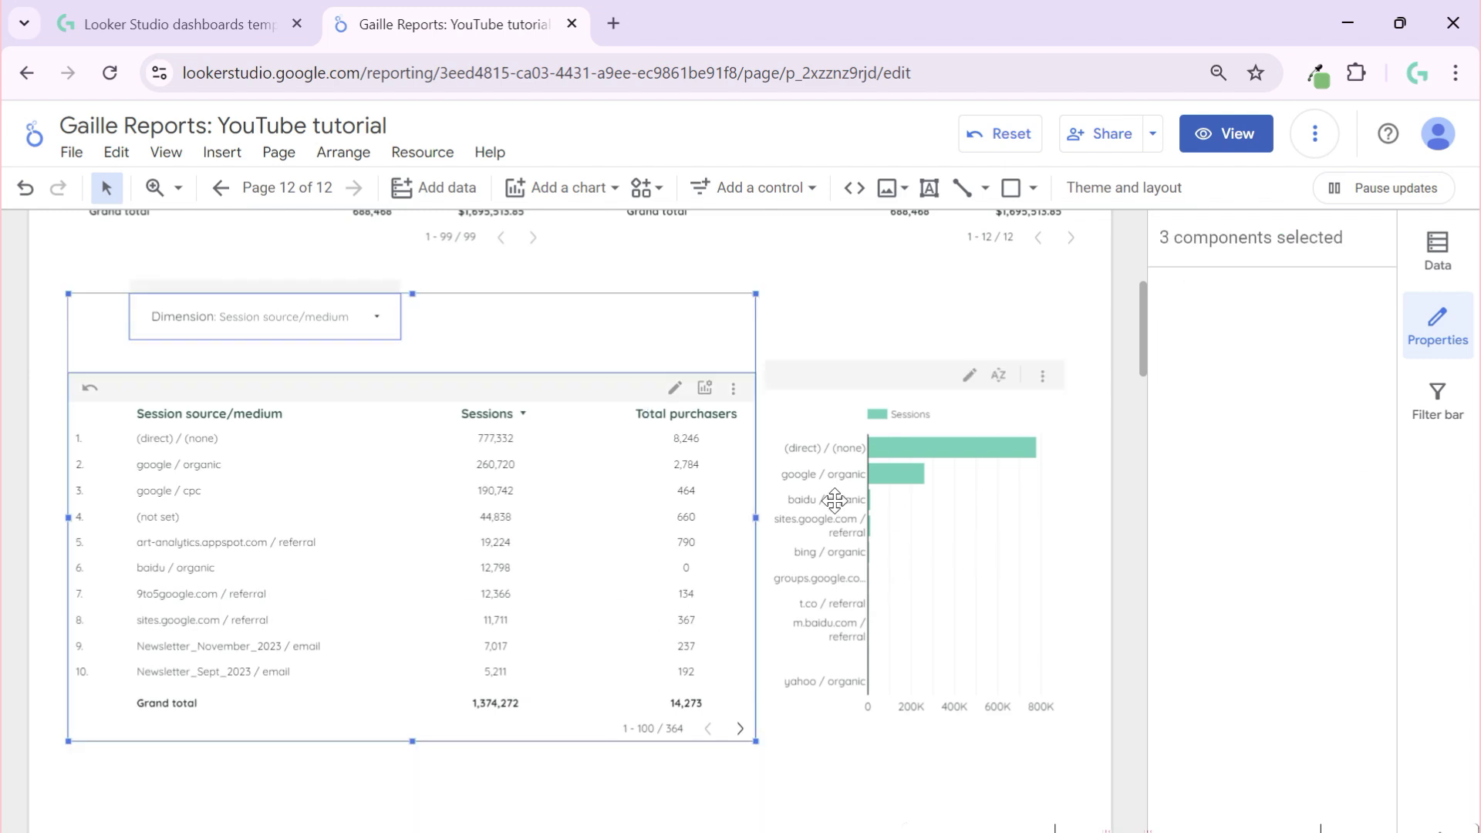
key(ctrl+g)
right_click(437, 456)
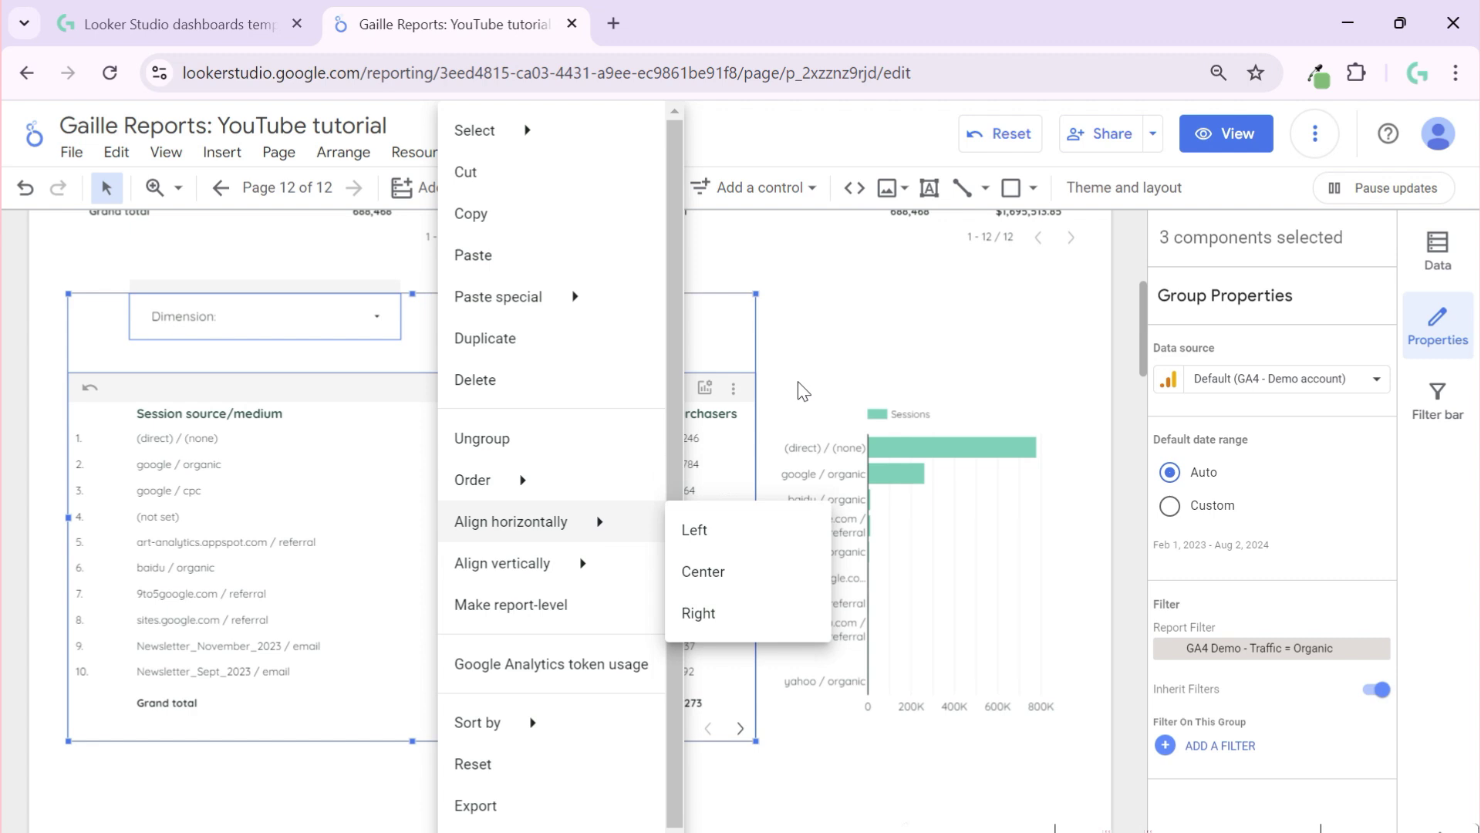
right_click(403, 455)
mouse_move(452, 483)
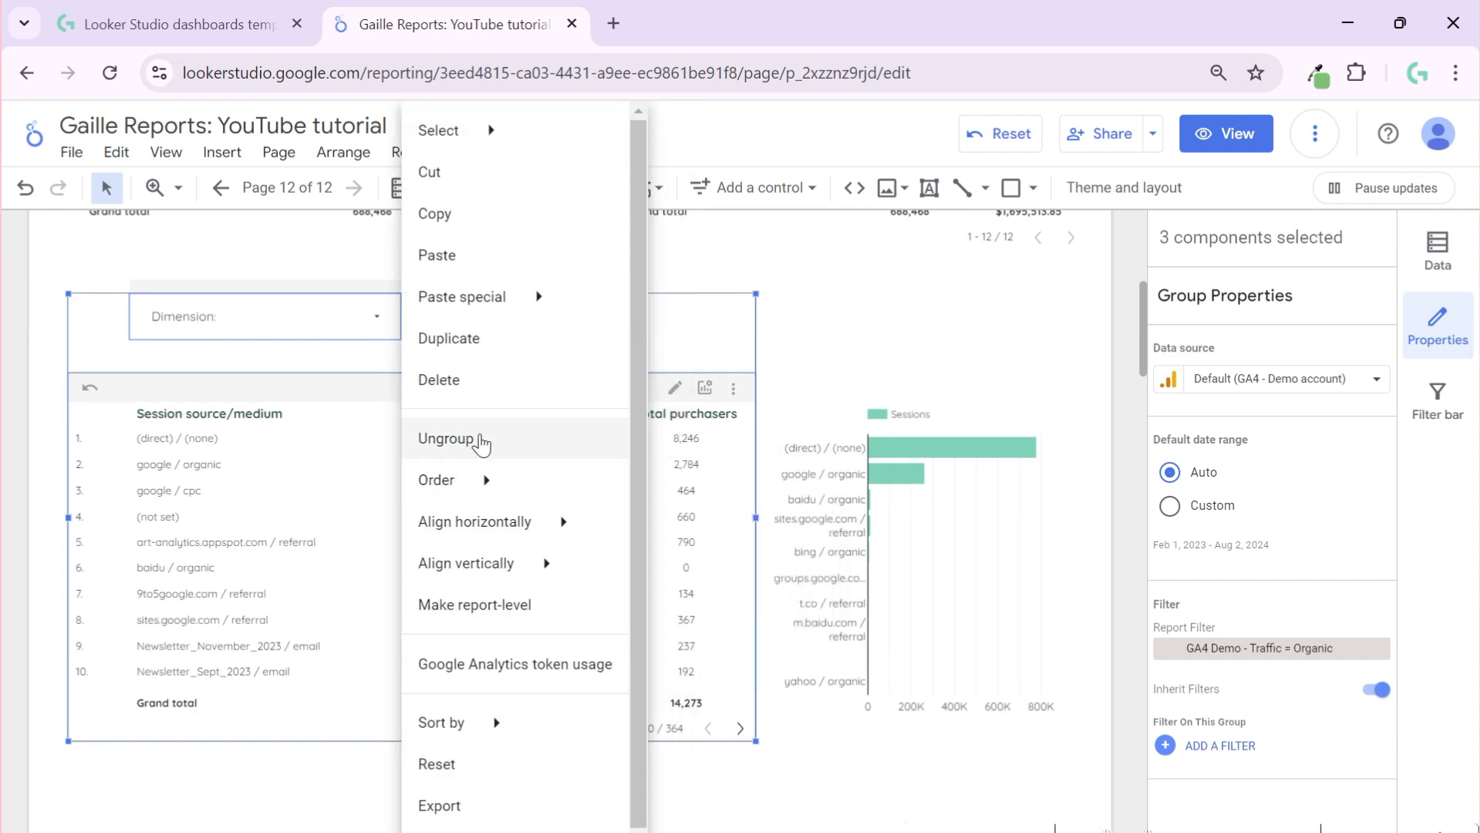
key(Escape)
click(1226, 137)
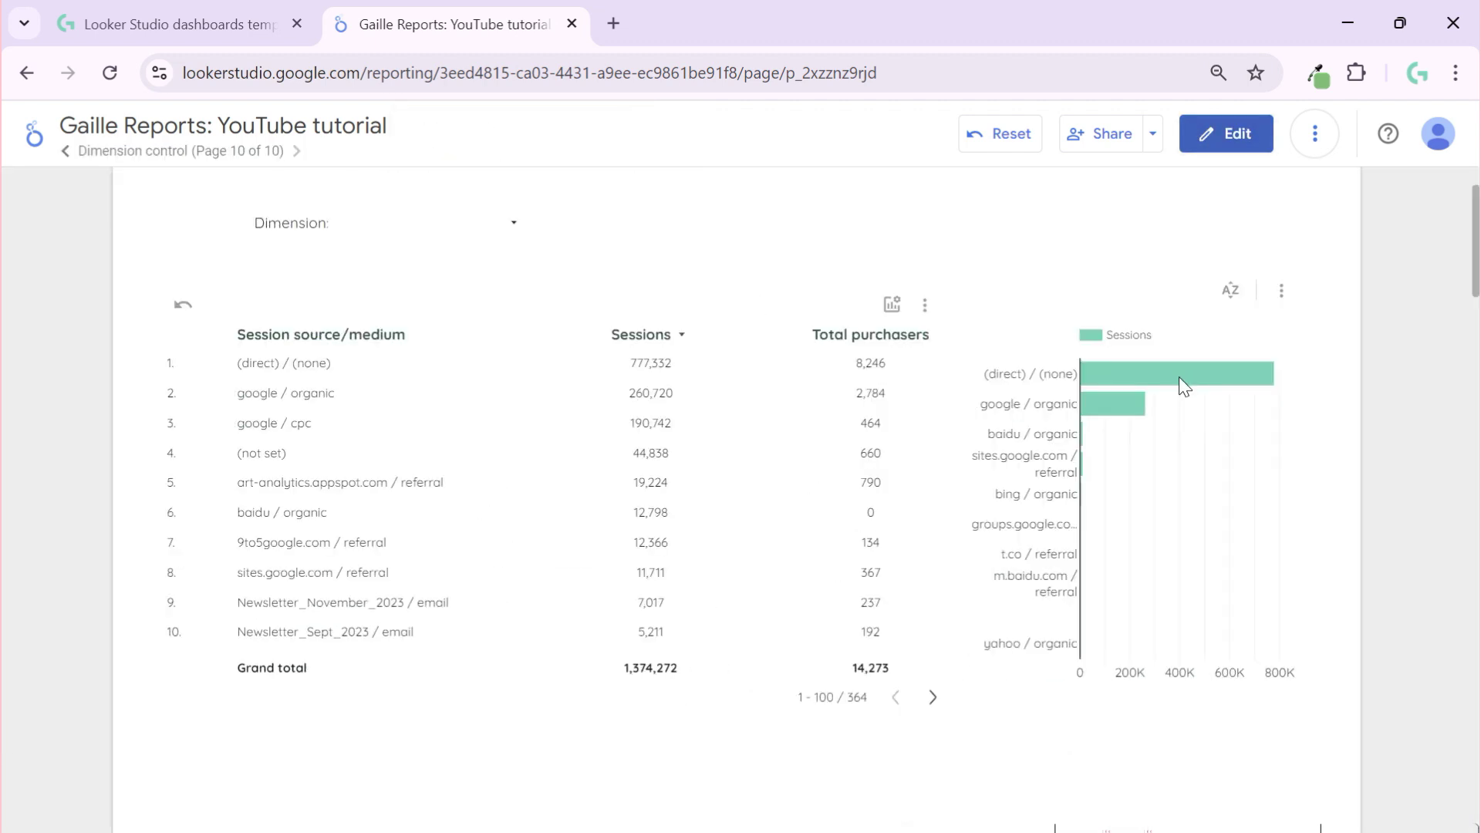
click(695, 81)
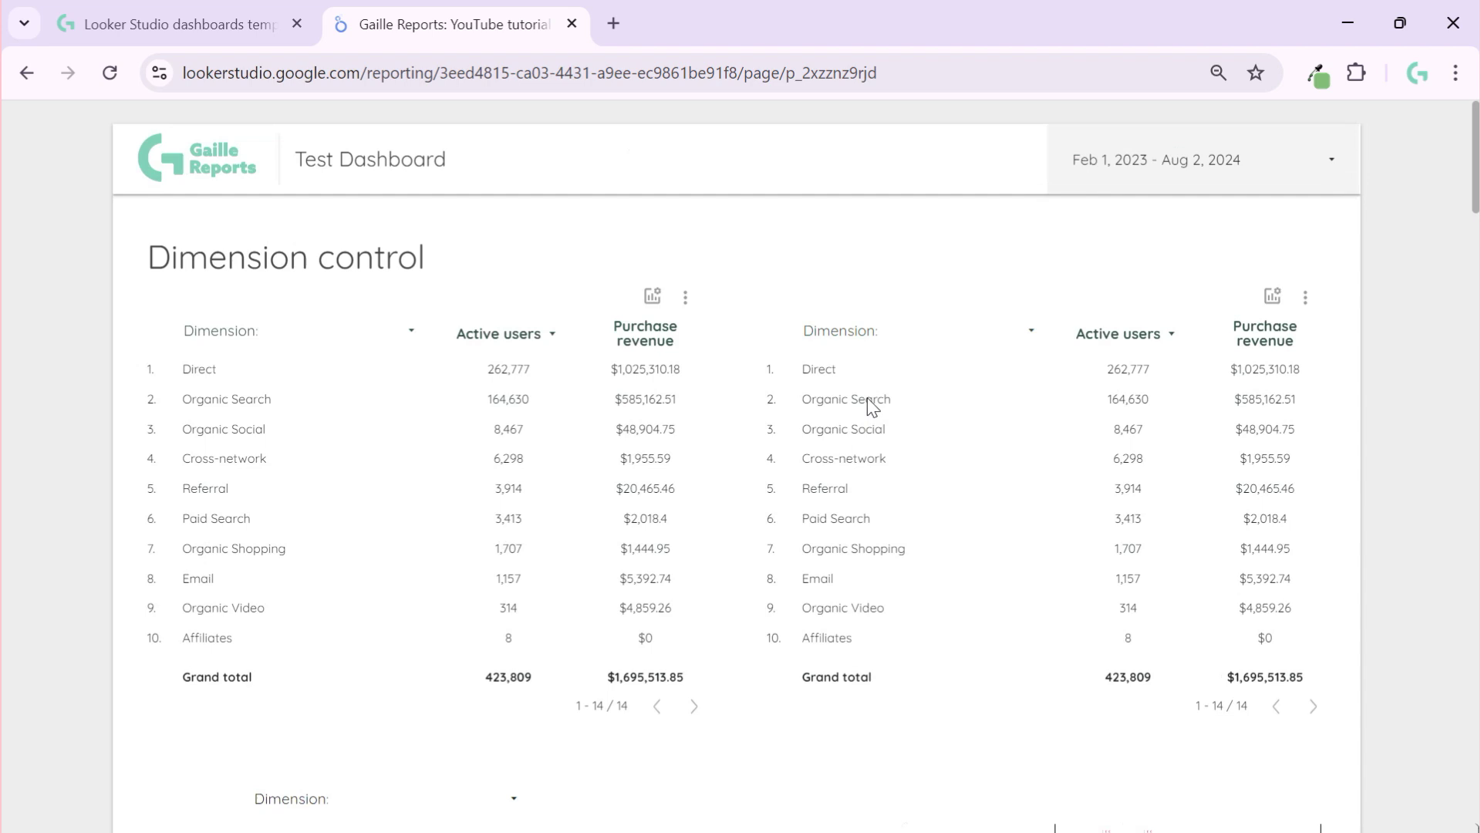
Step: In view mode, choose Session source in the control, then Session source/medium again (364 rows)
scroll(872, 408, down, 2)
scroll(1370, 371, up, 1)
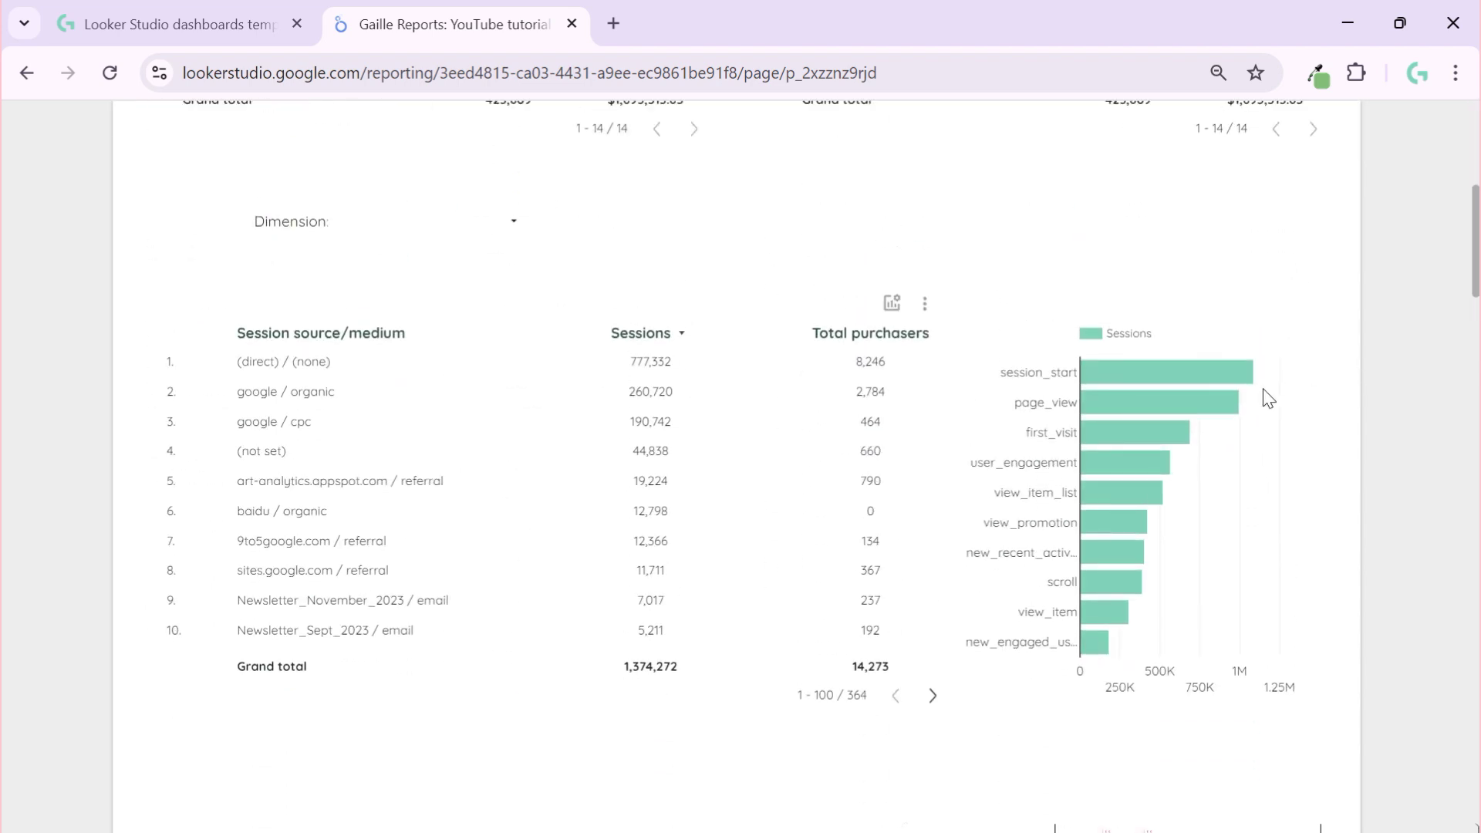
click(457, 223)
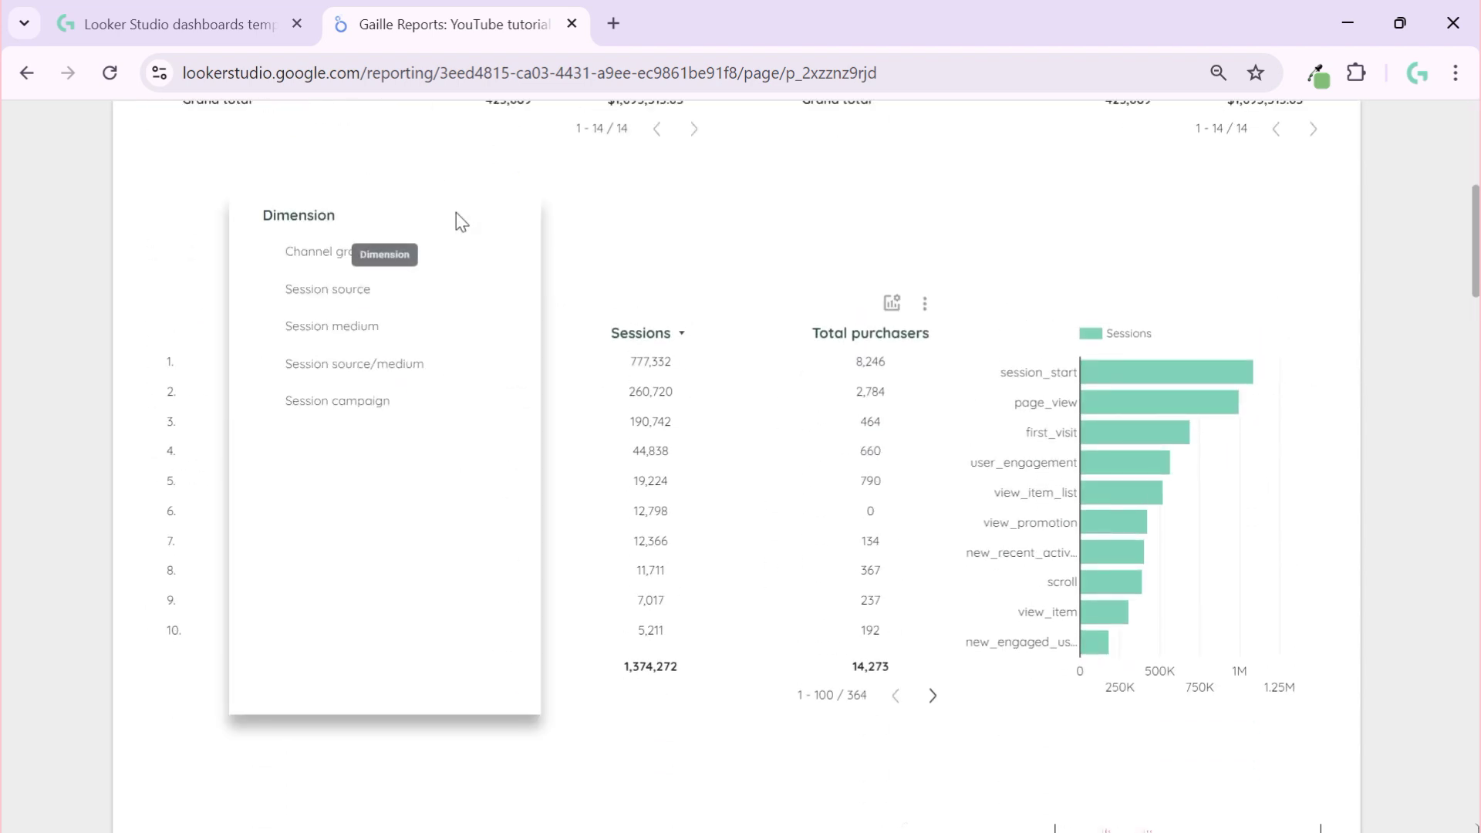
click(667, 276)
click(451, 240)
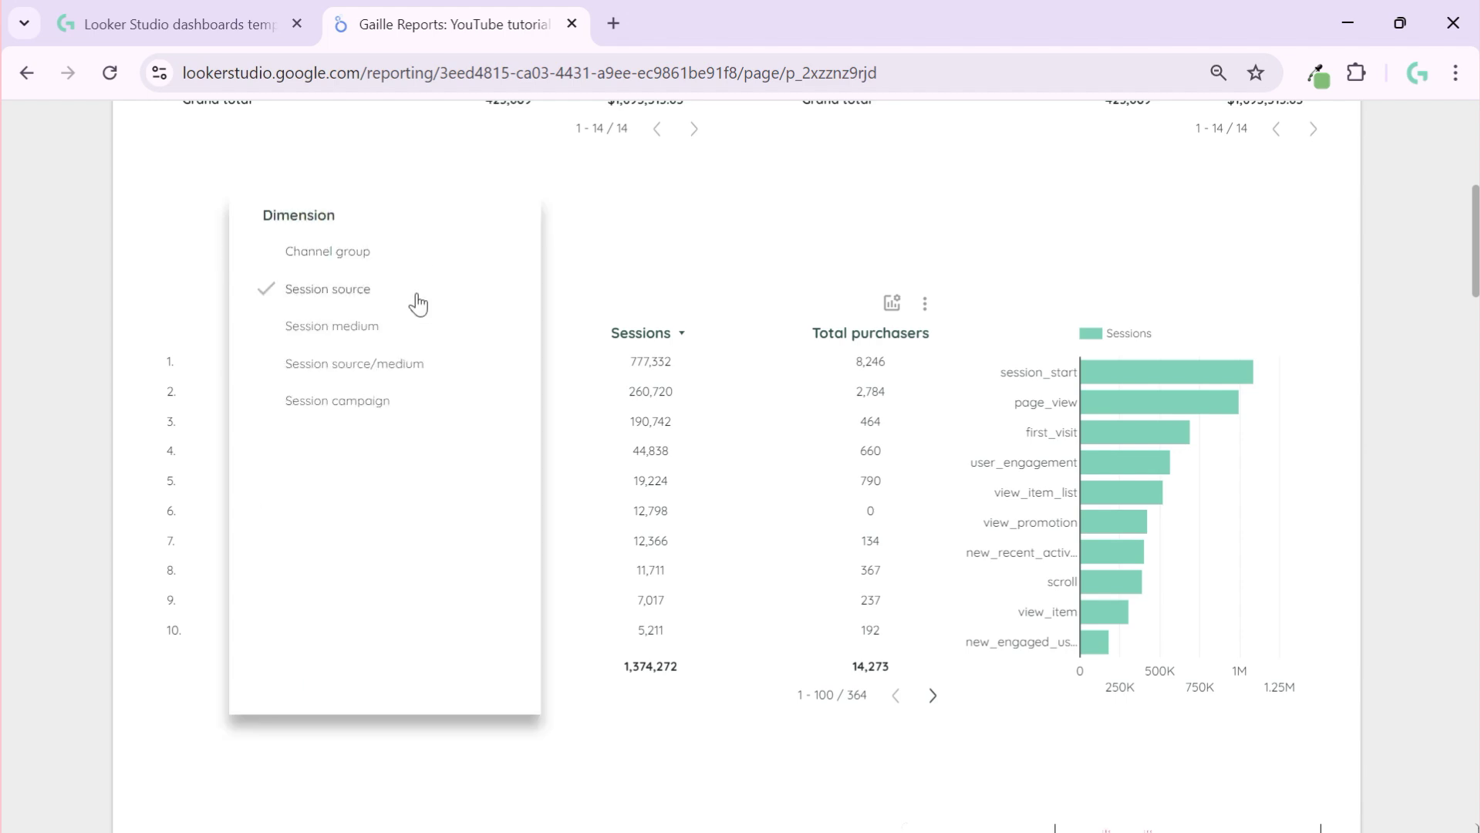
click(415, 299)
click(724, 247)
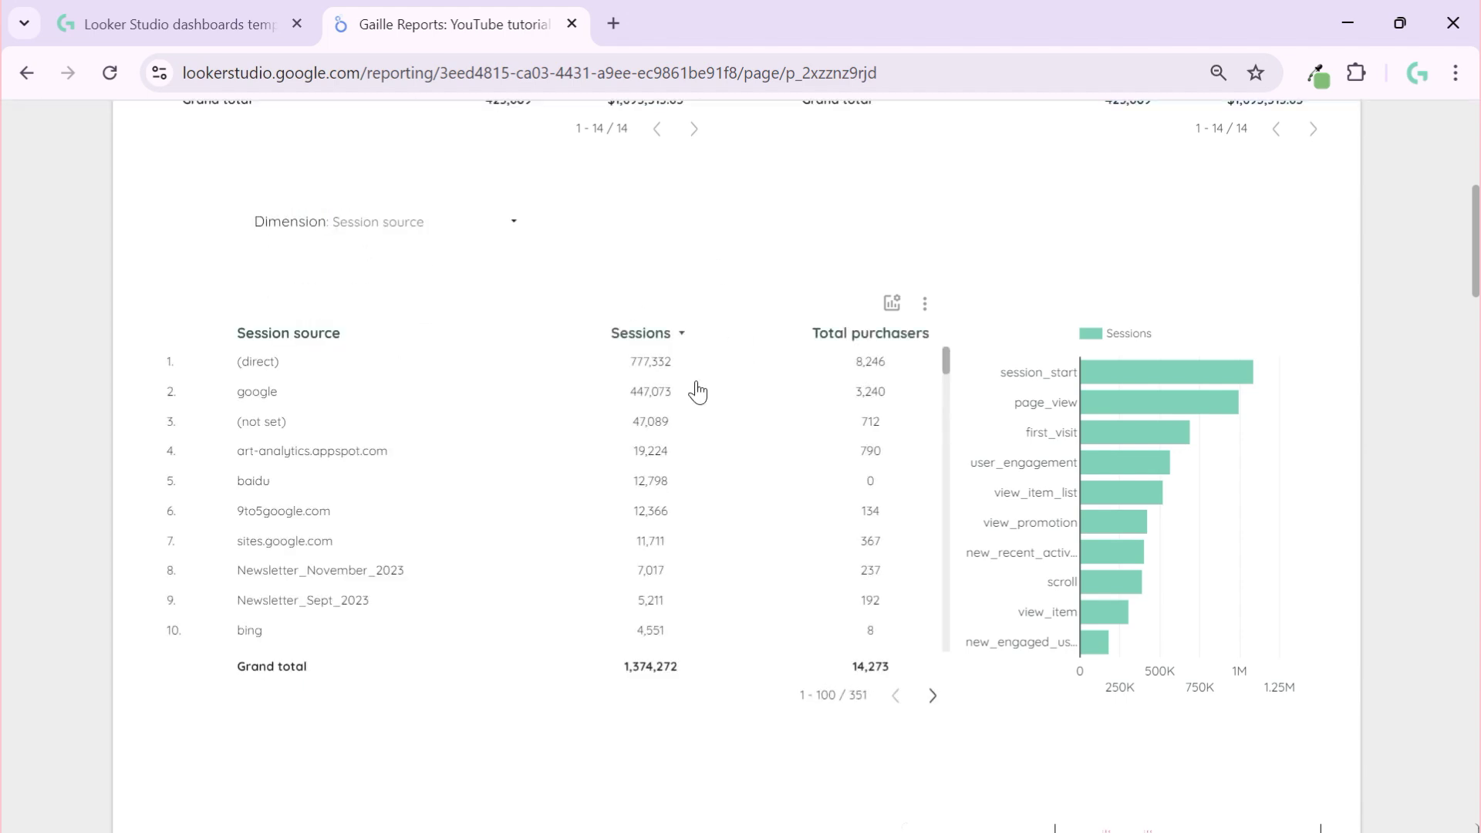
click(391, 230)
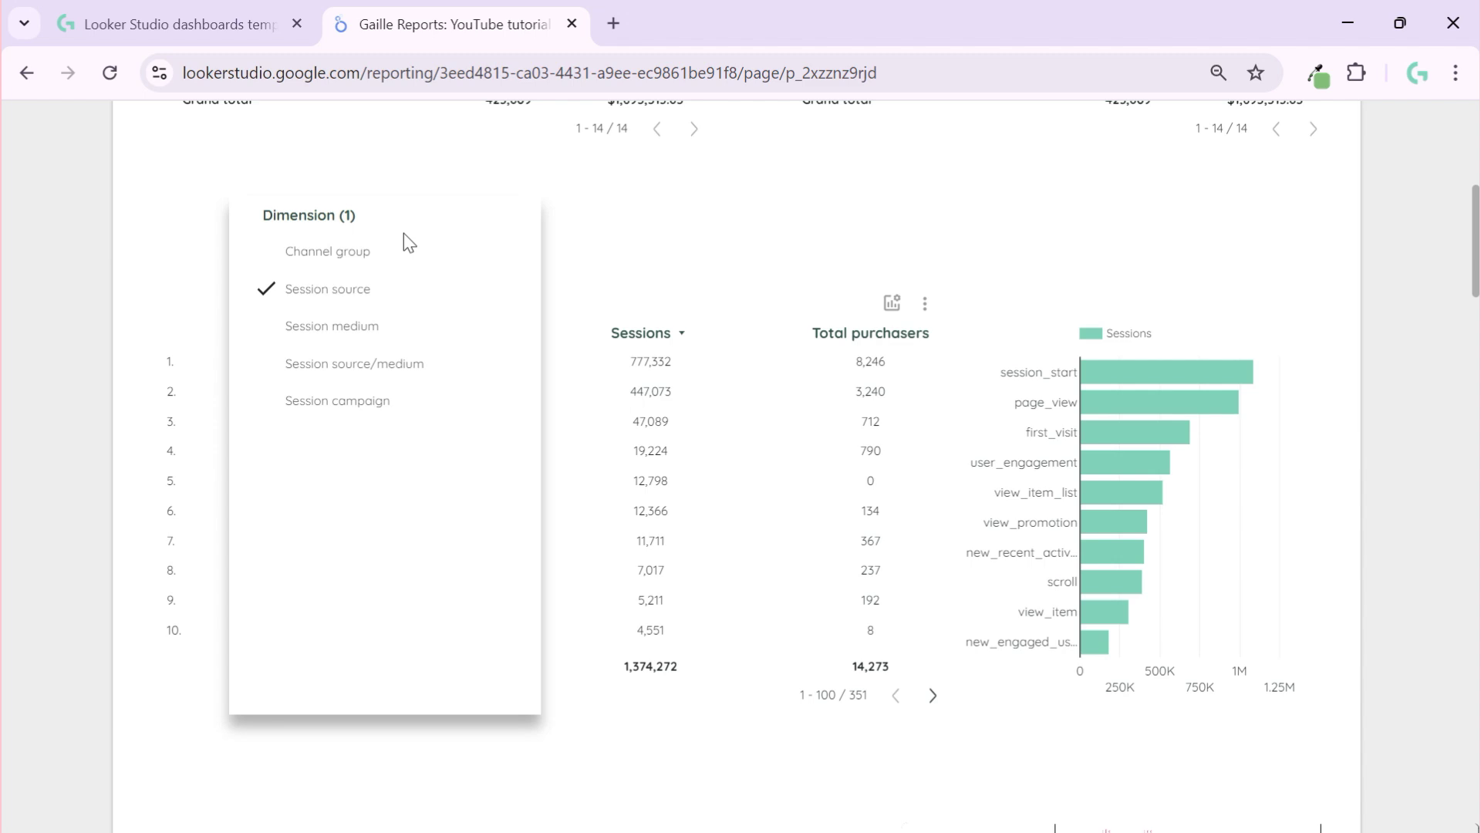
click(363, 365)
click(724, 248)
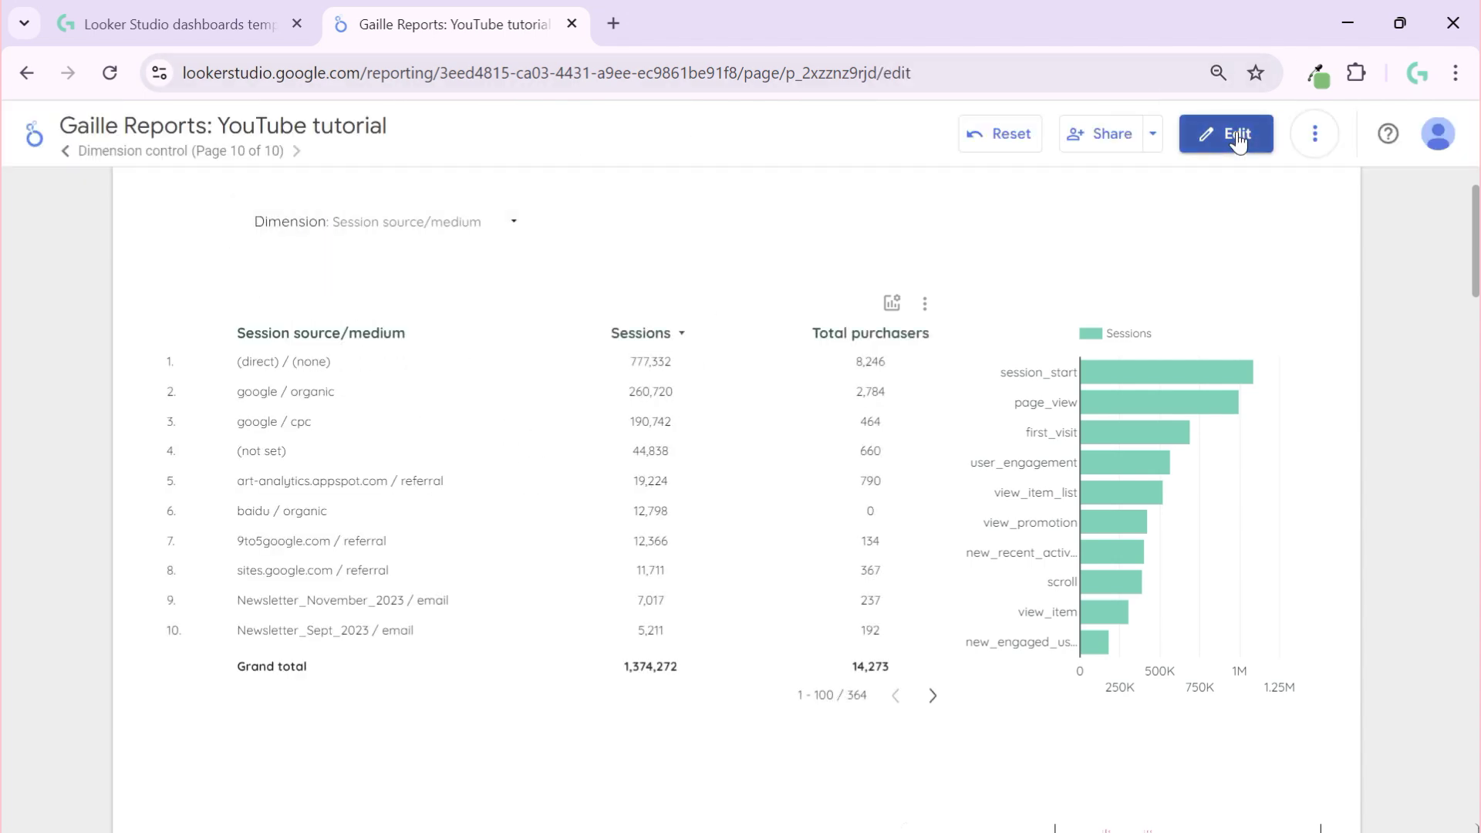
Step: Back in edit mode, move the dimension control onto the table's header row and shorten it slightly
click(1231, 134)
drag(344, 306, 346, 312)
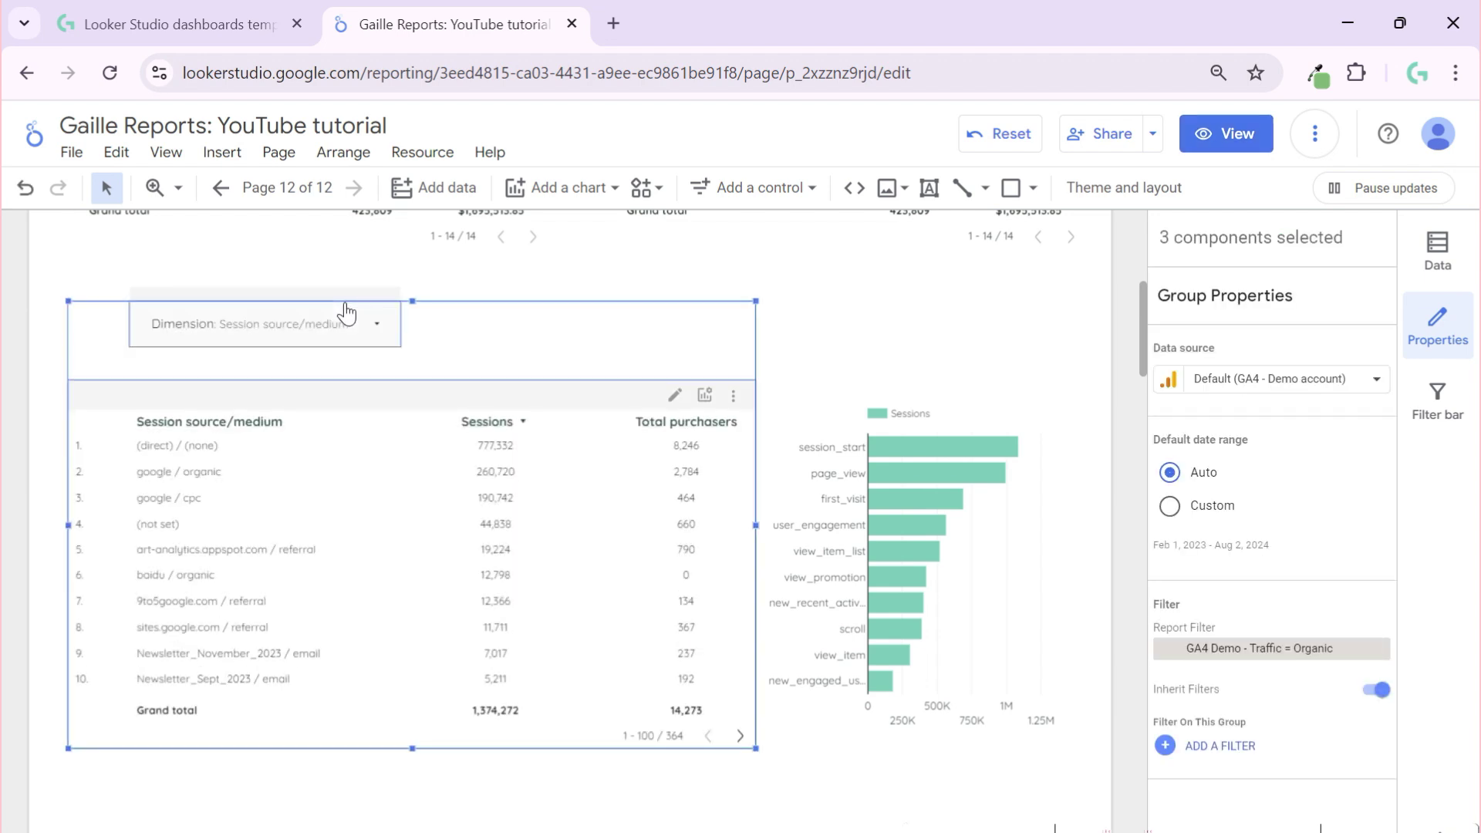
click(68, 348)
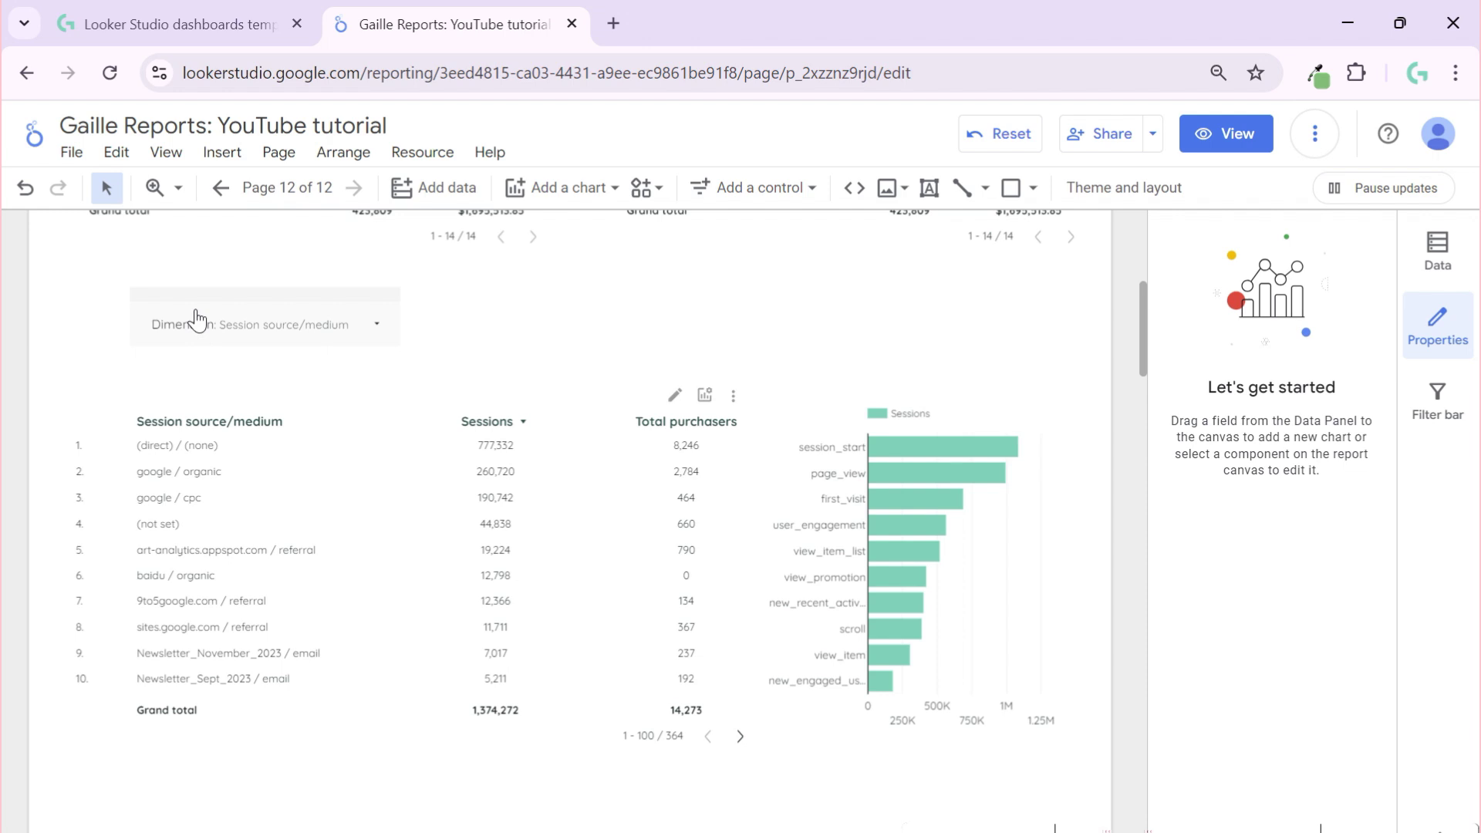
drag(197, 316, 181, 415)
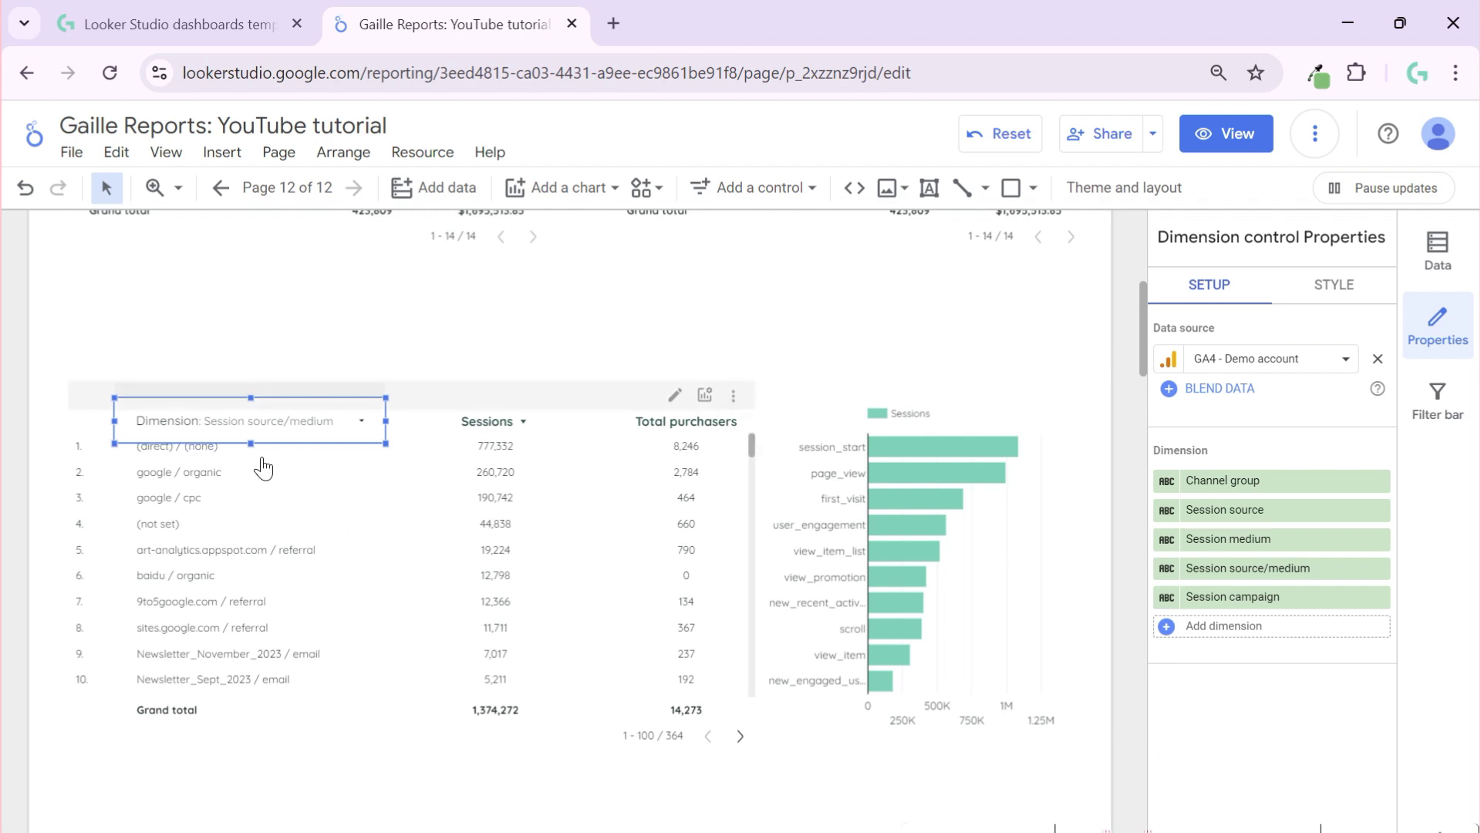
drag(252, 444, 251, 397)
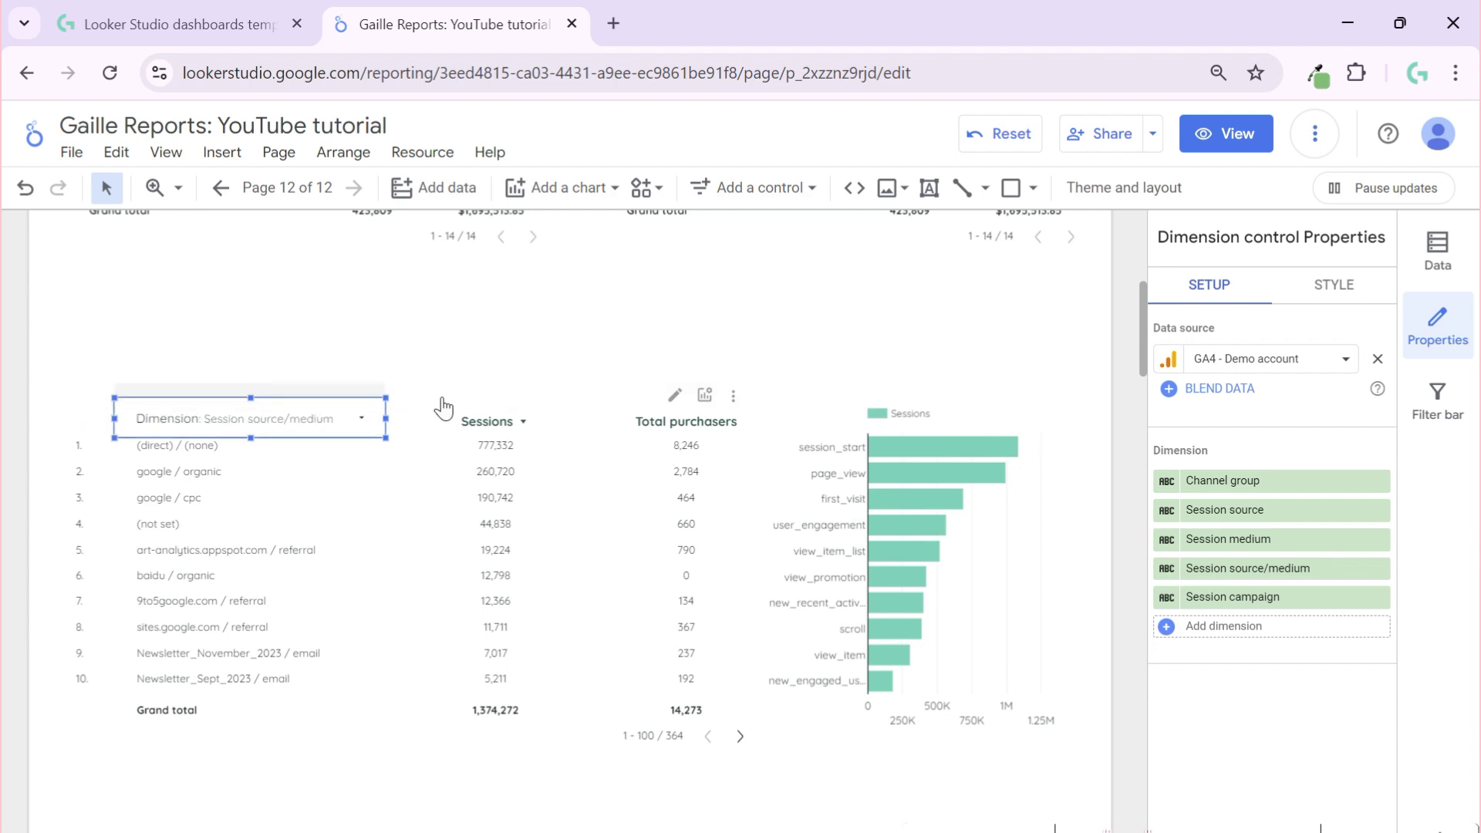
Step: Give the control the secondary theme font colour and a light-grey header fill
click(1333, 297)
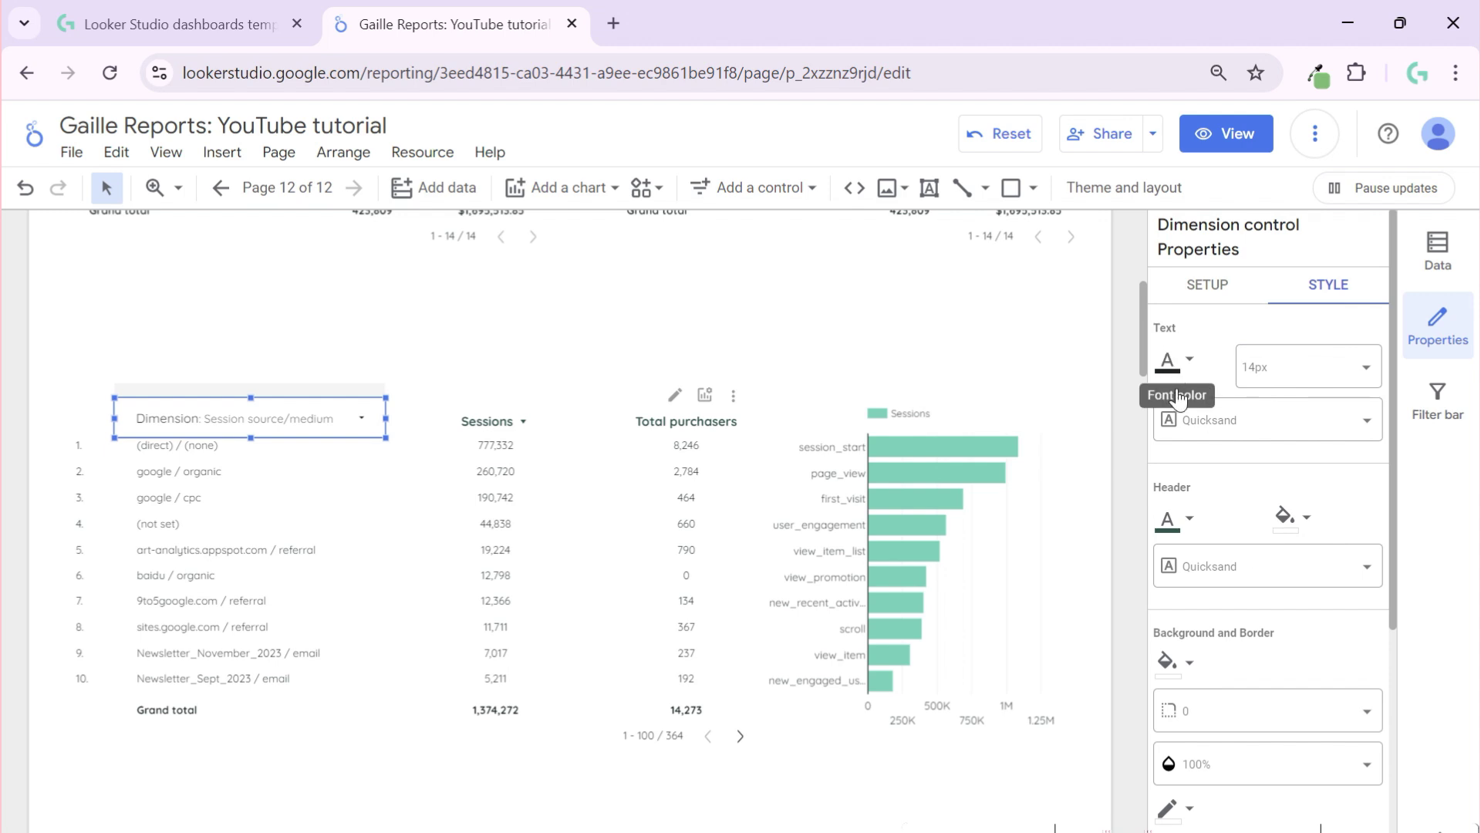
click(1175, 364)
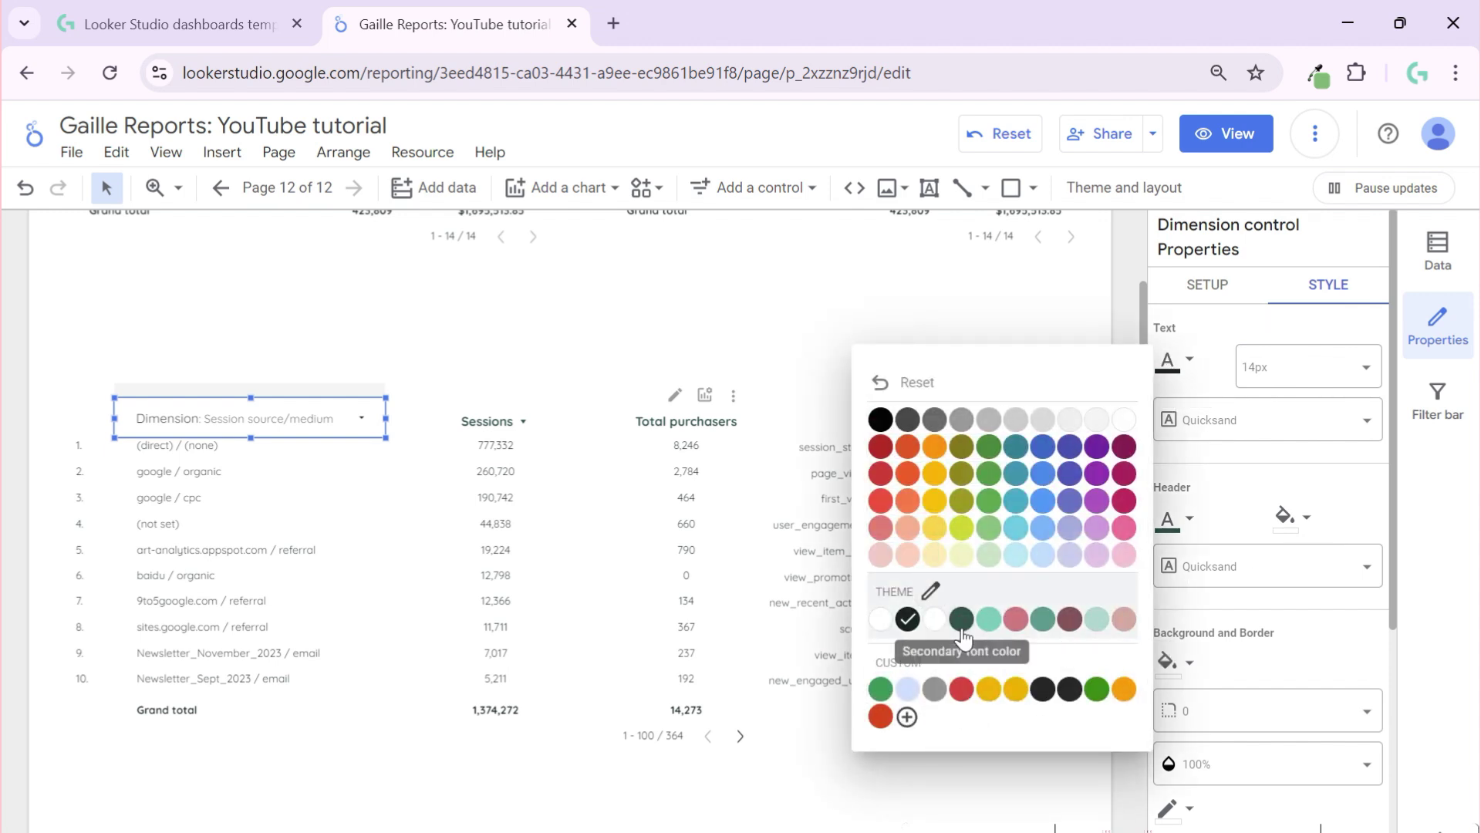
click(962, 622)
click(1286, 516)
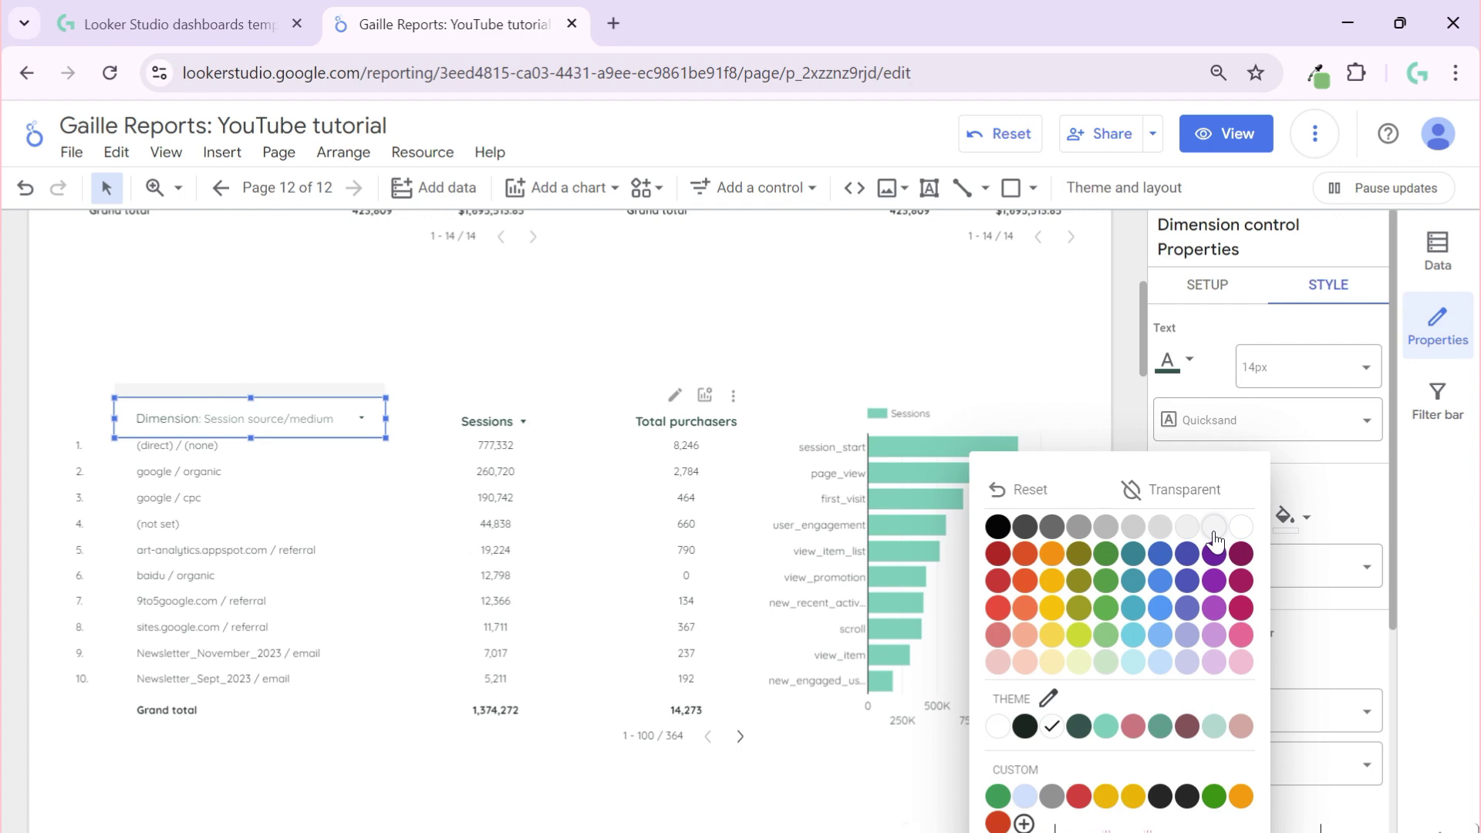
click(1214, 531)
click(377, 301)
click(379, 414)
click(380, 414)
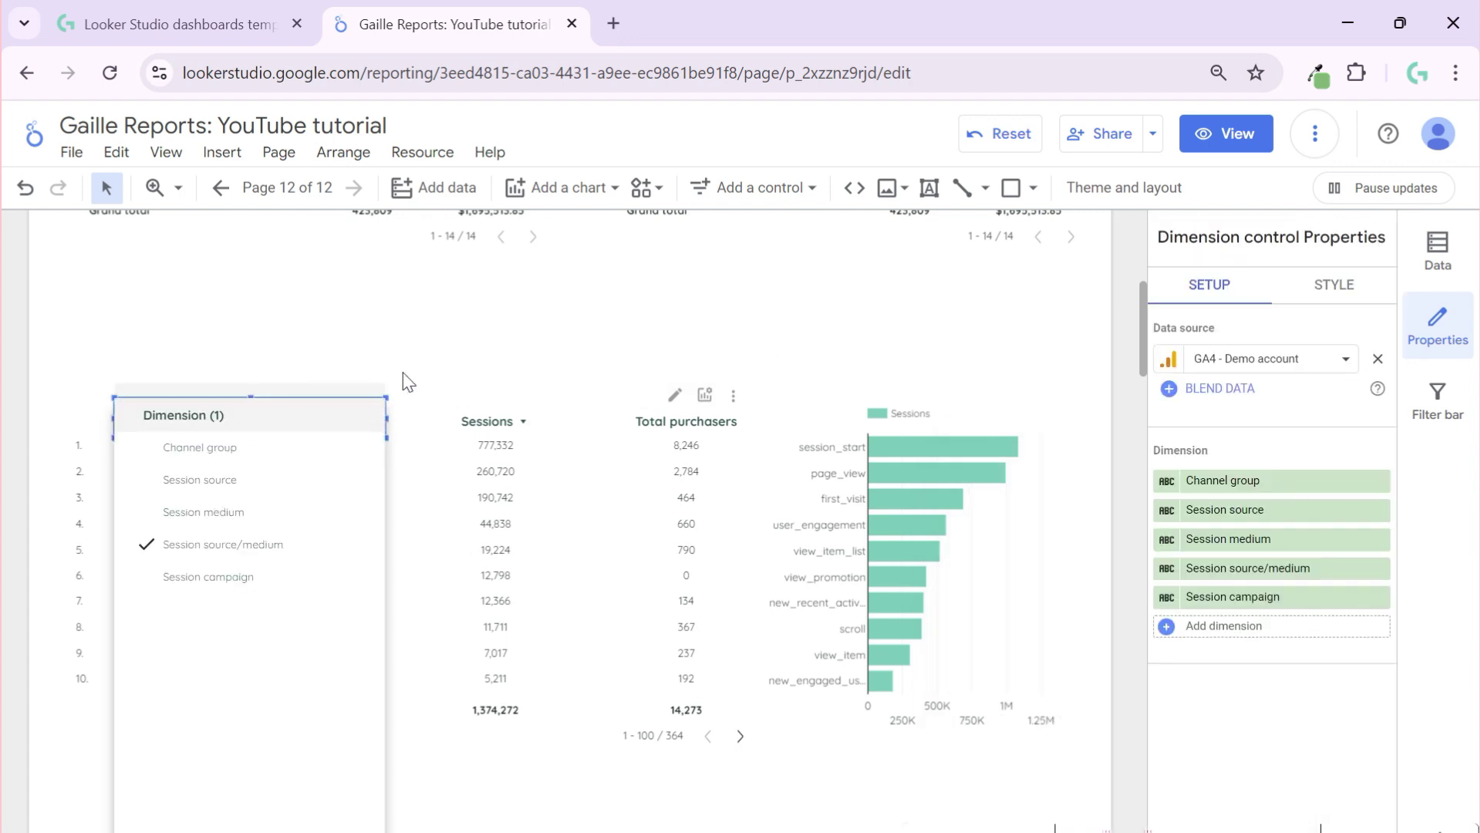
click(408, 382)
Step: In view mode, choose Channel group in the dimension control to regroup the table and bar chart
click(670, 327)
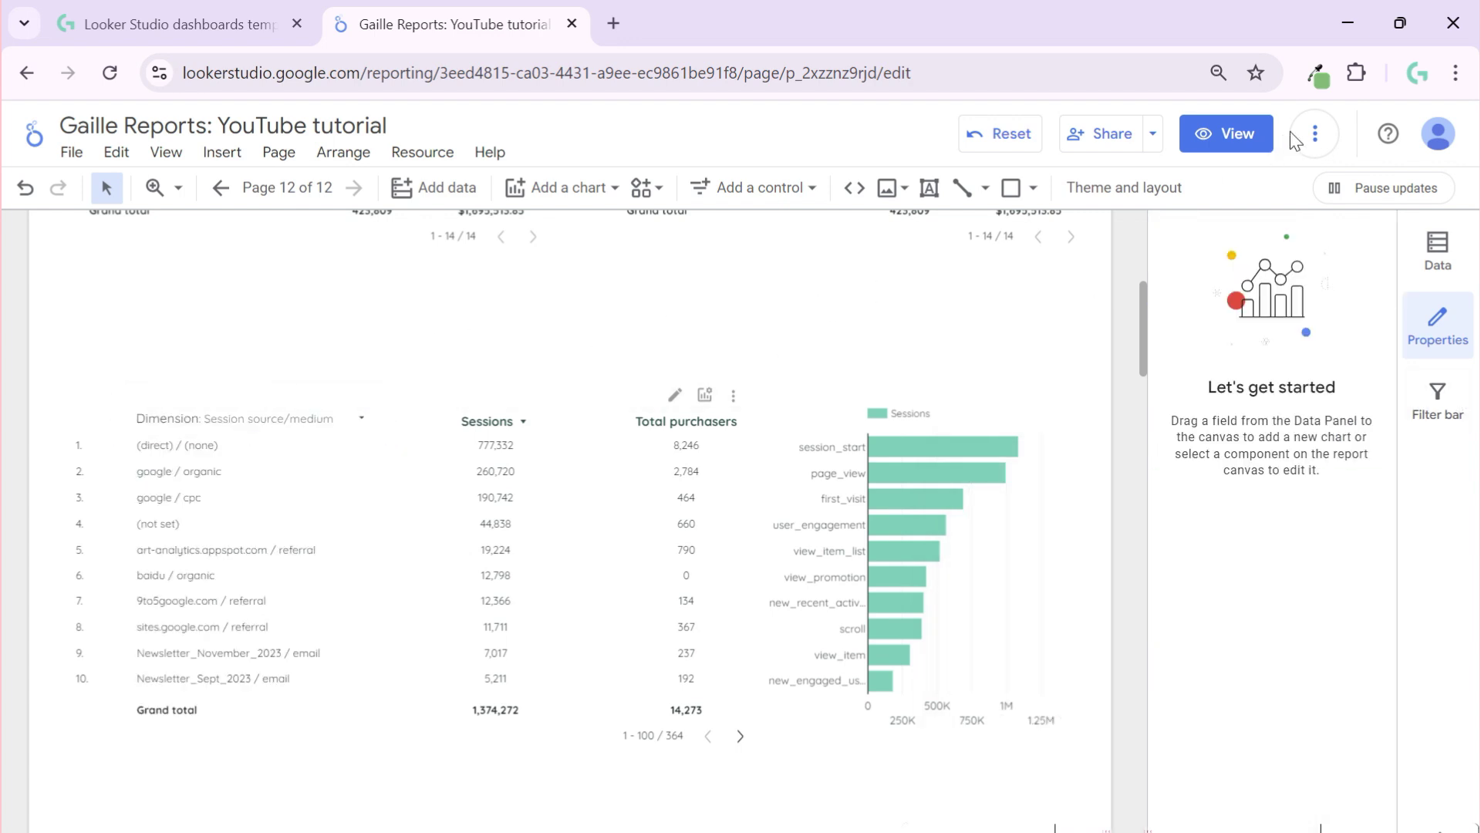
click(1227, 134)
click(493, 338)
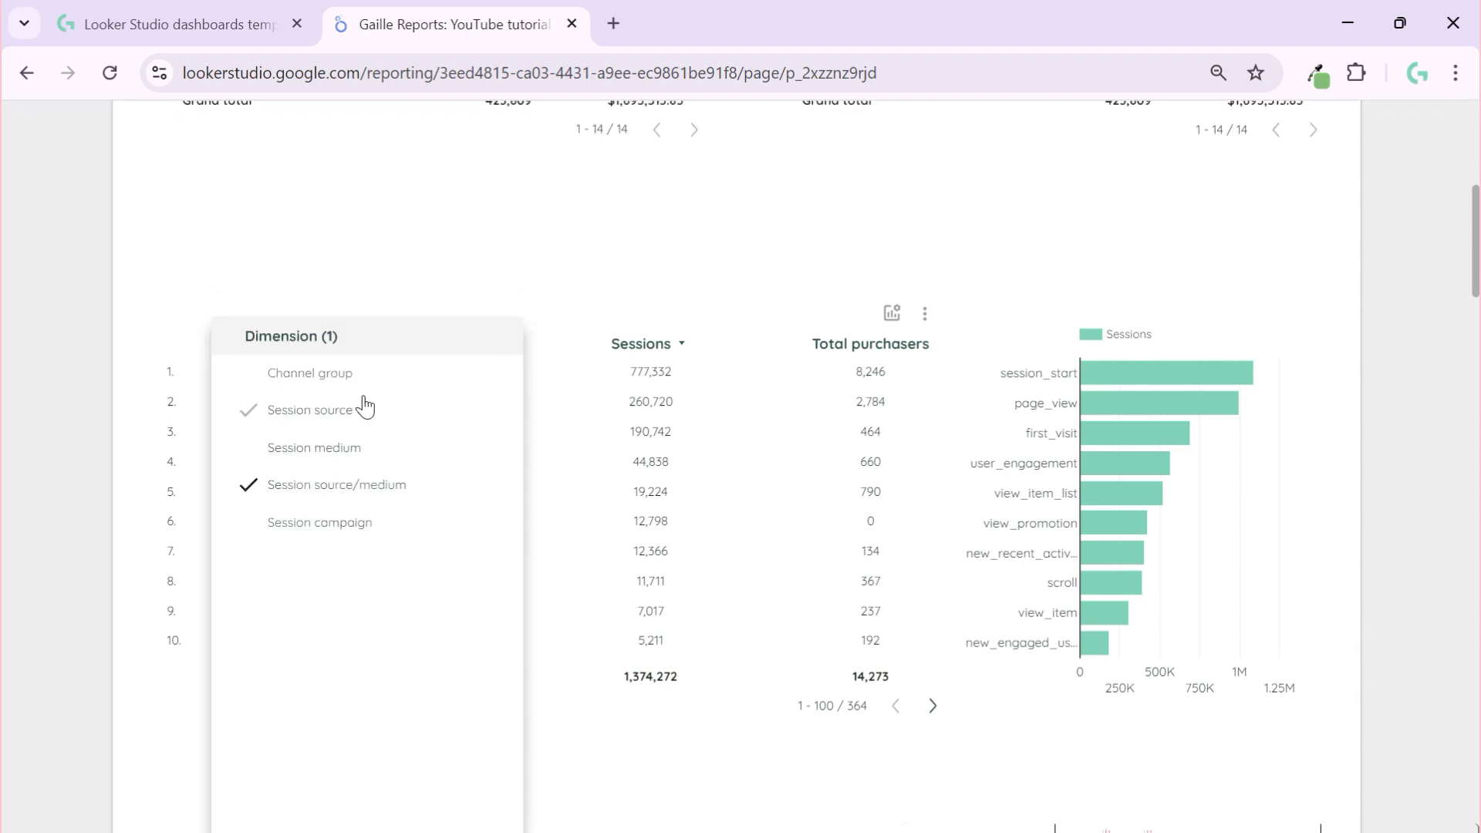
click(384, 375)
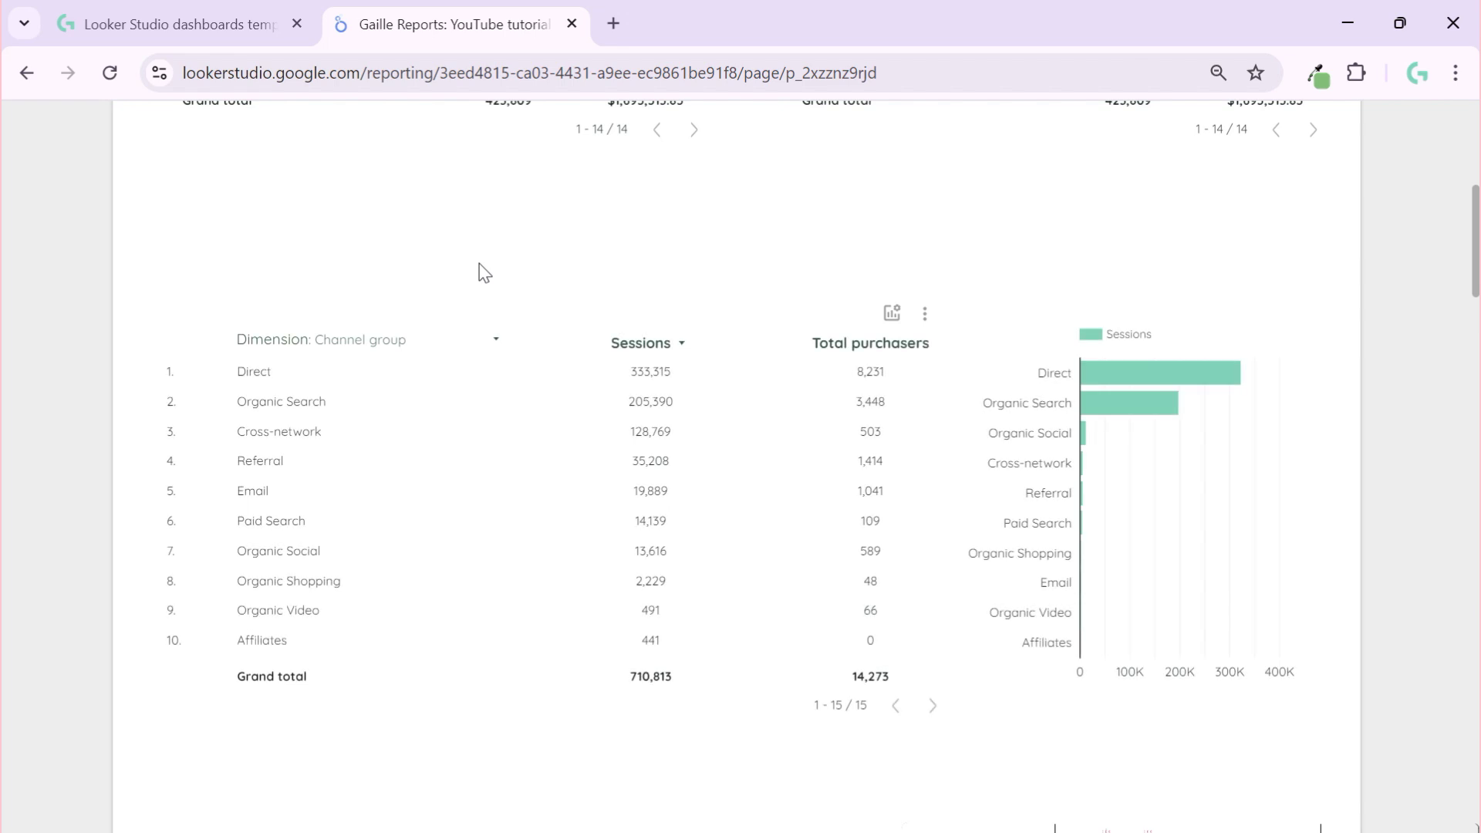
scroll(479, 266, up, 7)
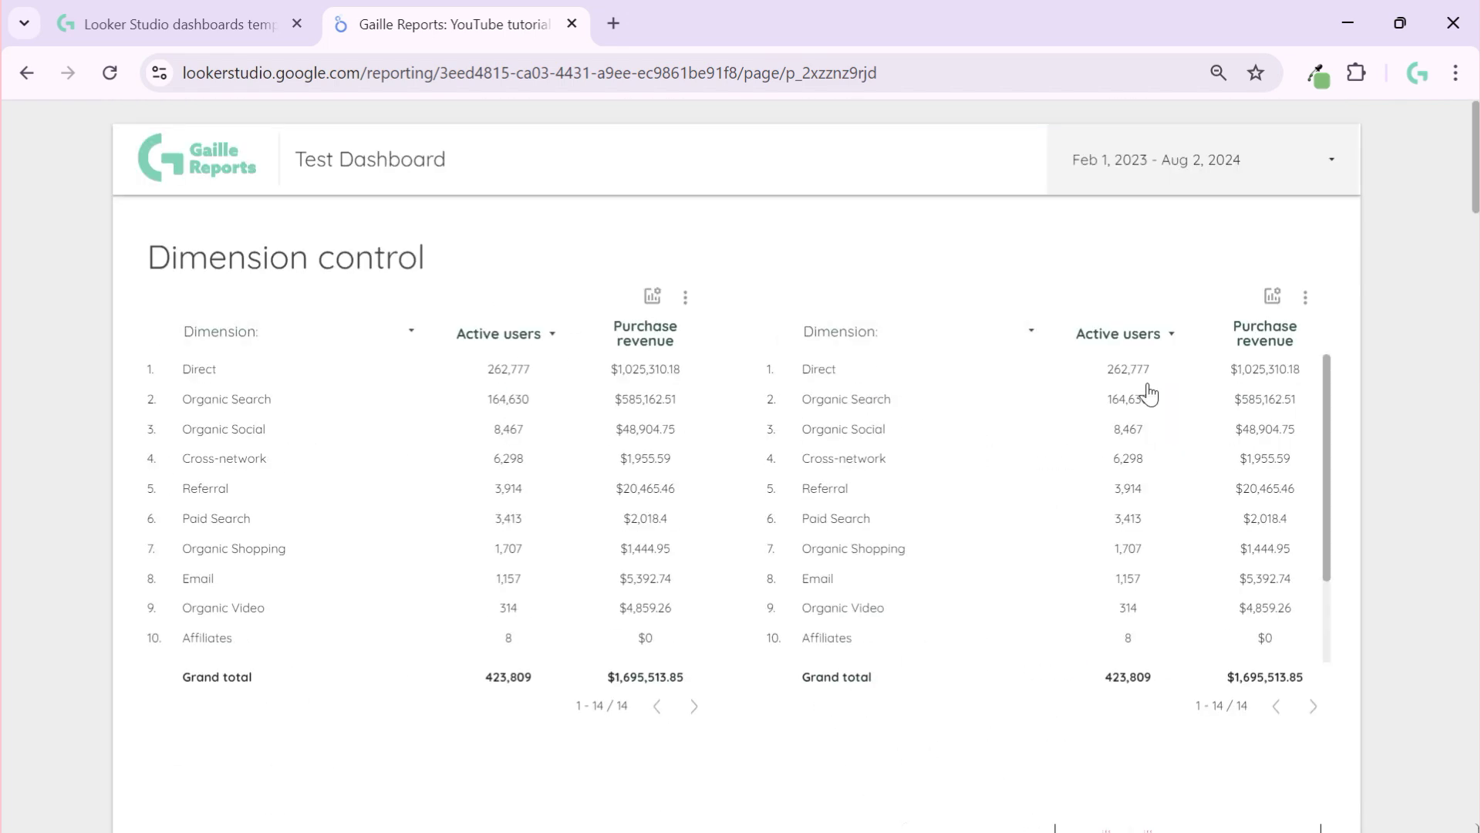
Step: Set the right table's Dimension control to First user medium
click(1035, 355)
click(935, 410)
click(929, 441)
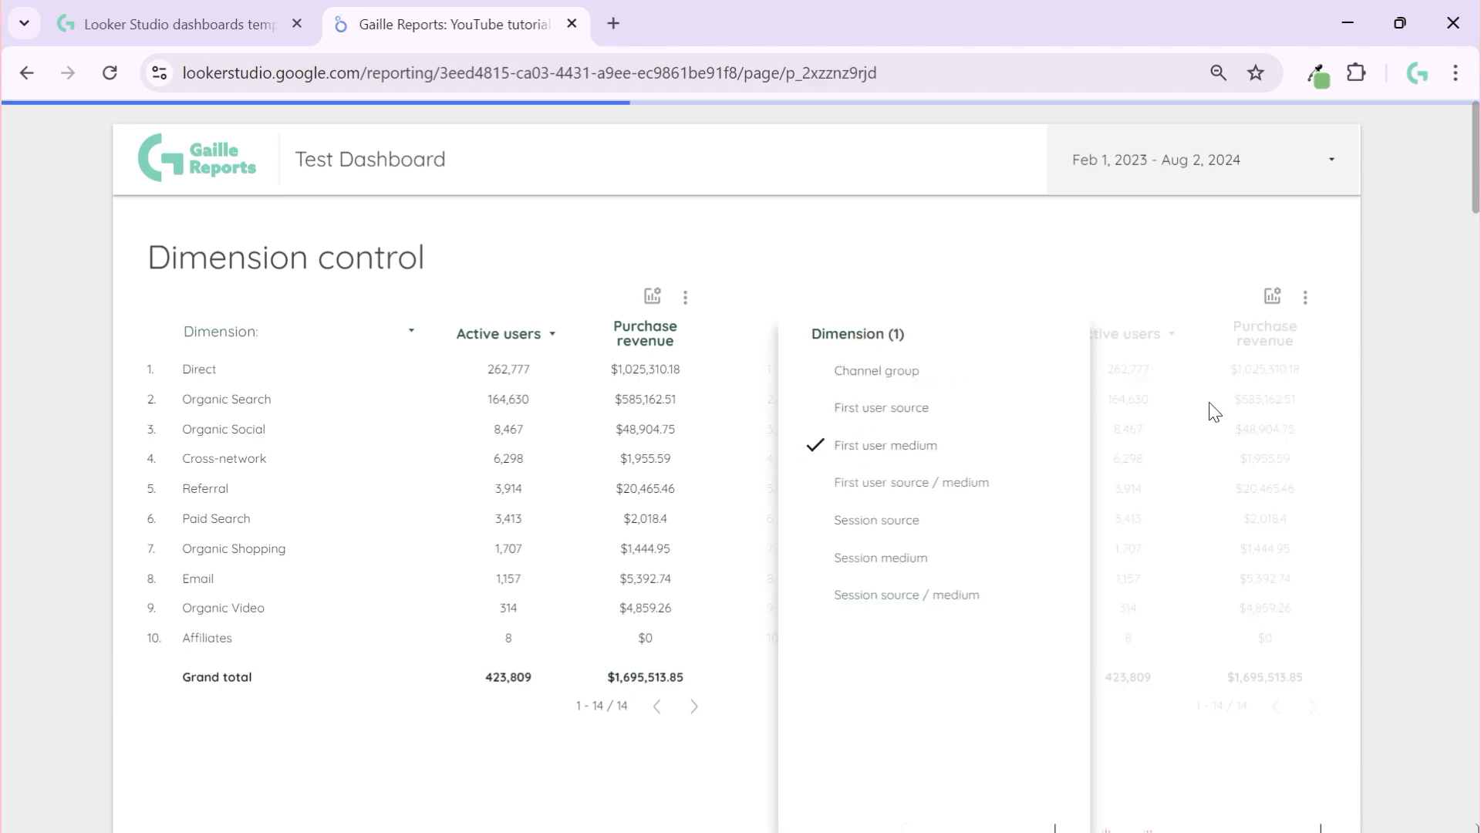
click(1381, 378)
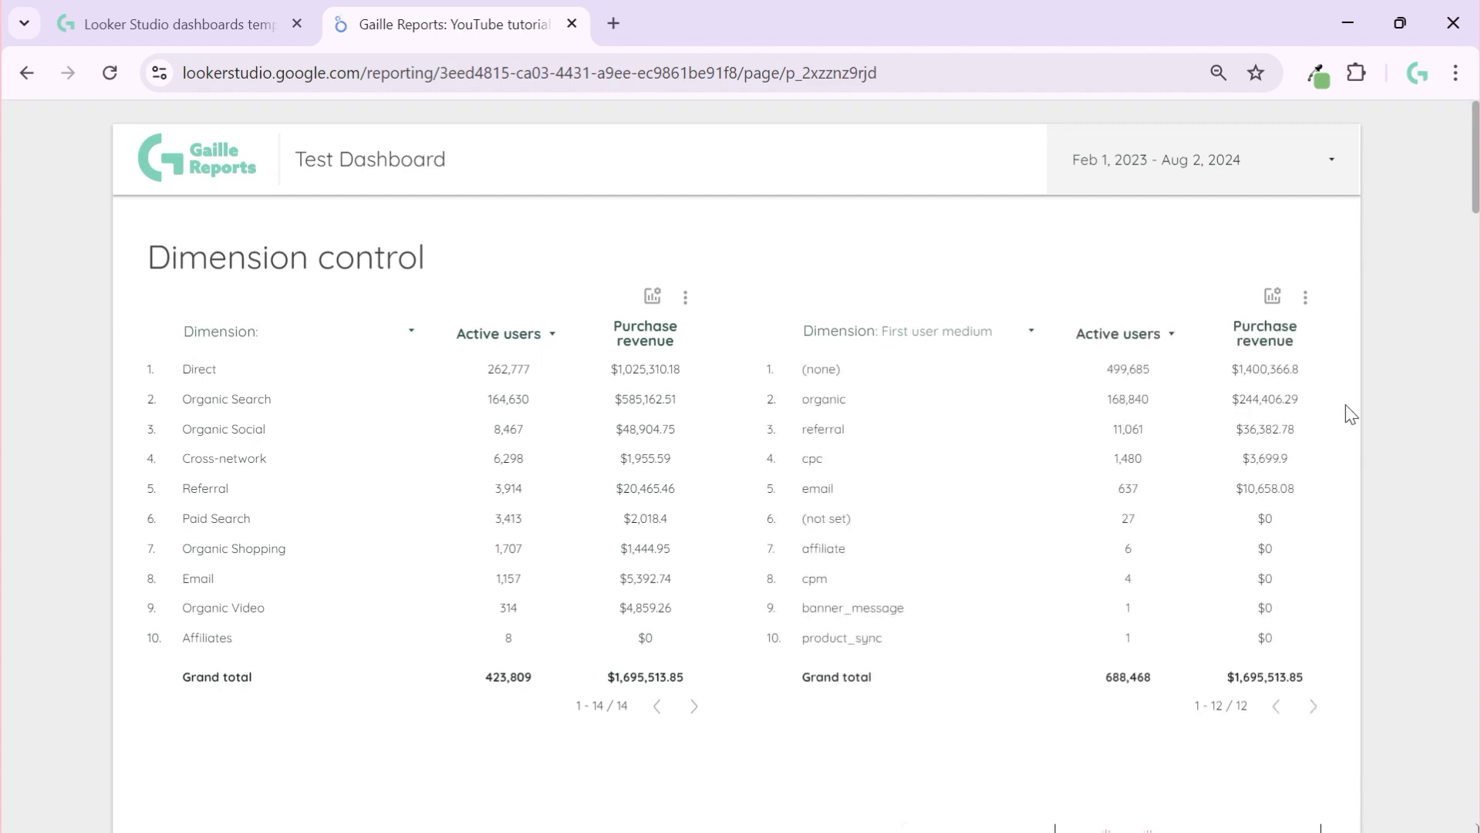
Step: In the right table's optional metrics, add ARPU and Total purchasers, remove Purchase revenue and Active users
click(1272, 296)
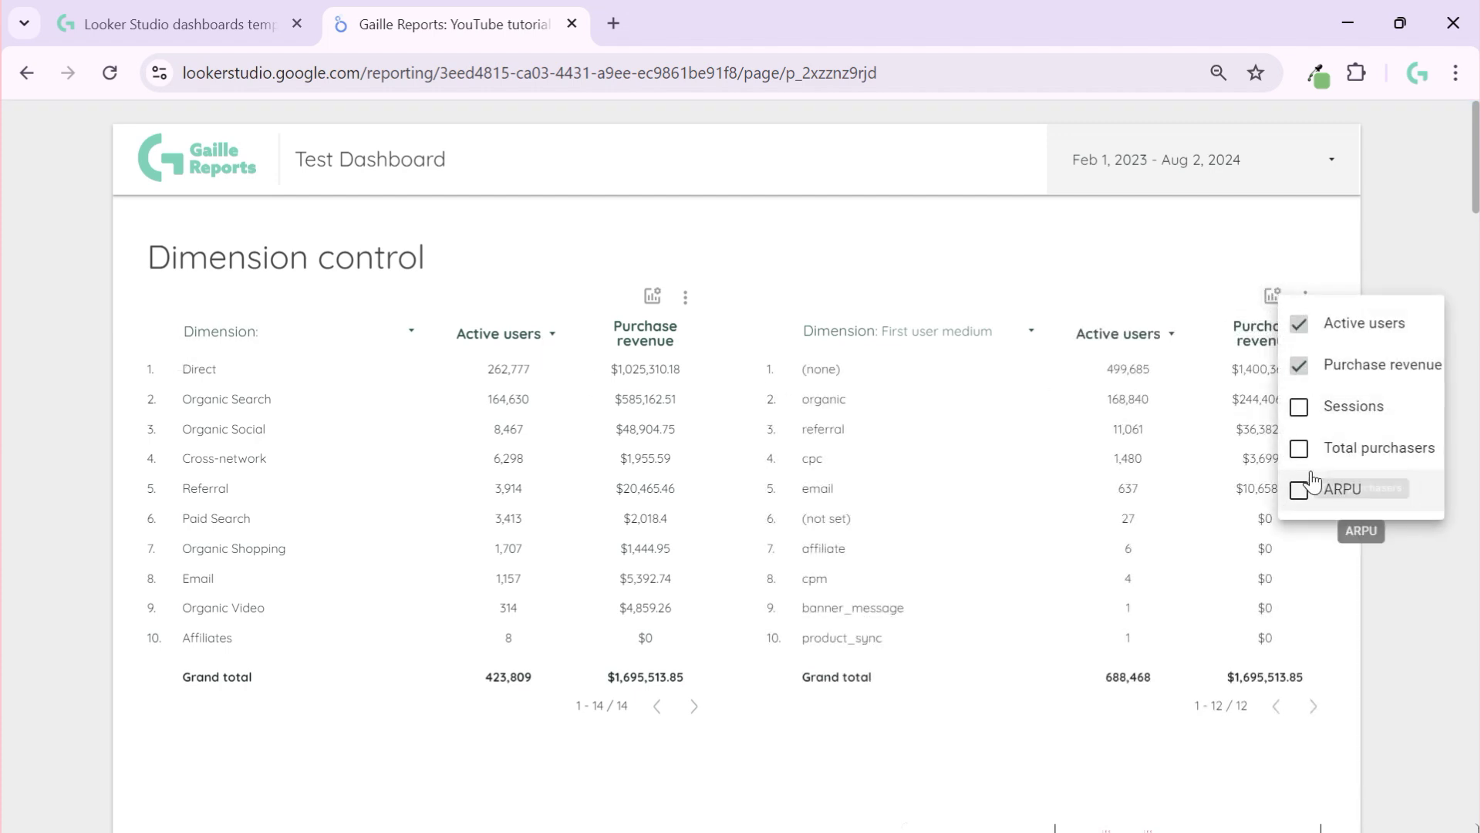
click(1301, 491)
click(1300, 449)
click(1301, 366)
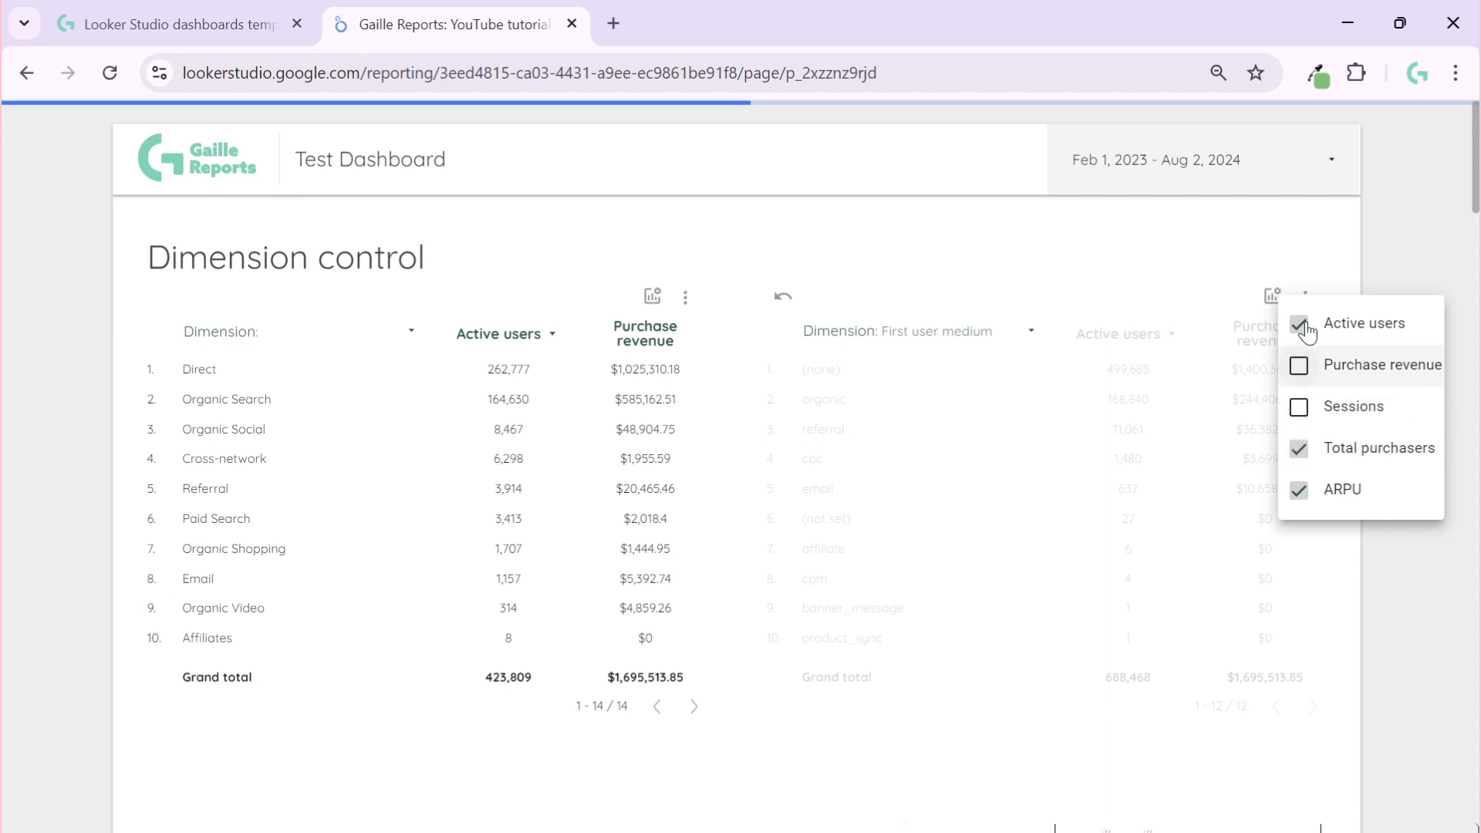
click(1301, 325)
click(1363, 278)
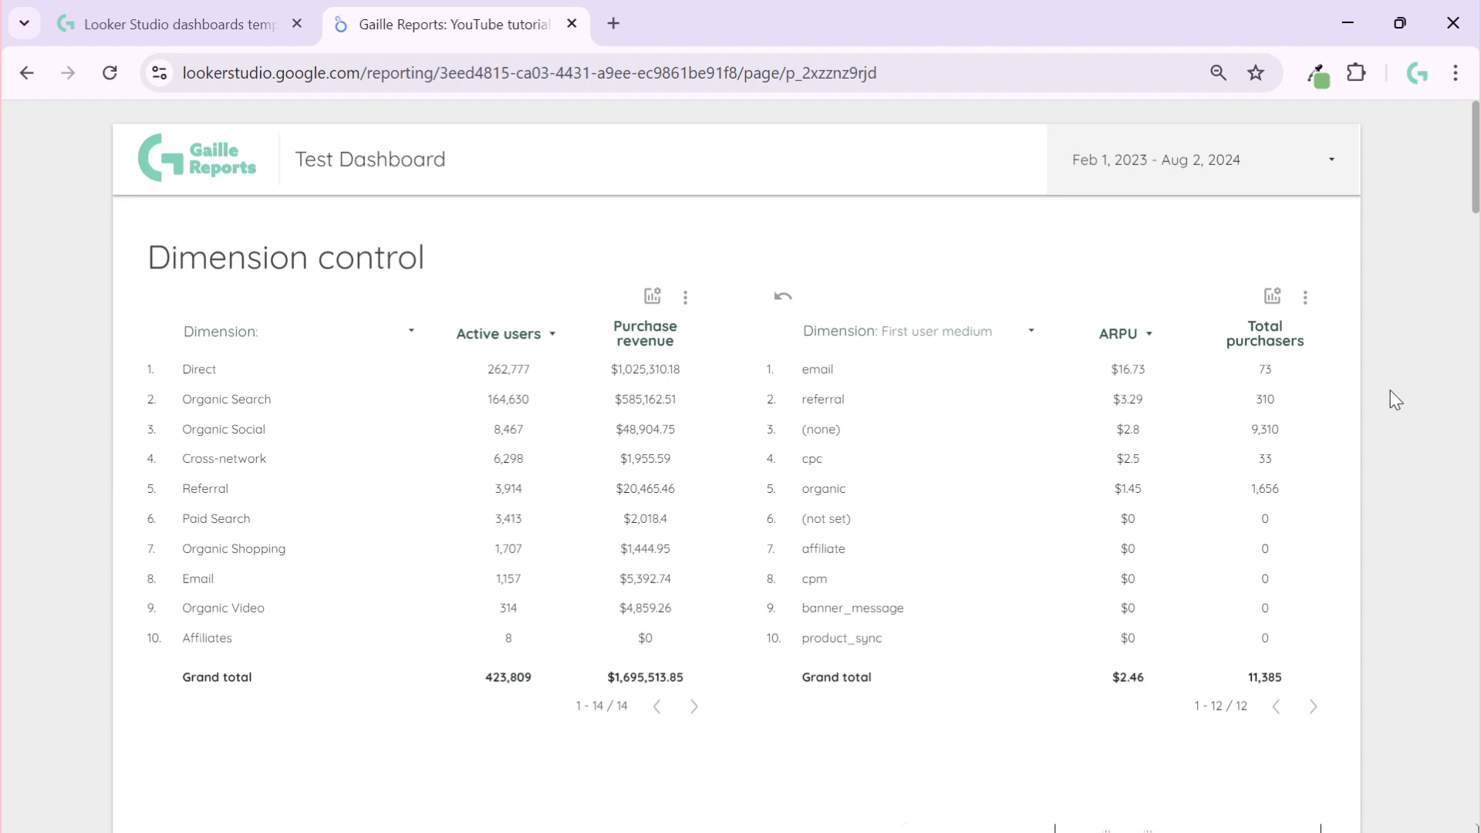
Step: Do the same for the left table: add Total purchasers and ARPU, remove Active users and Purchase revenue
click(653, 296)
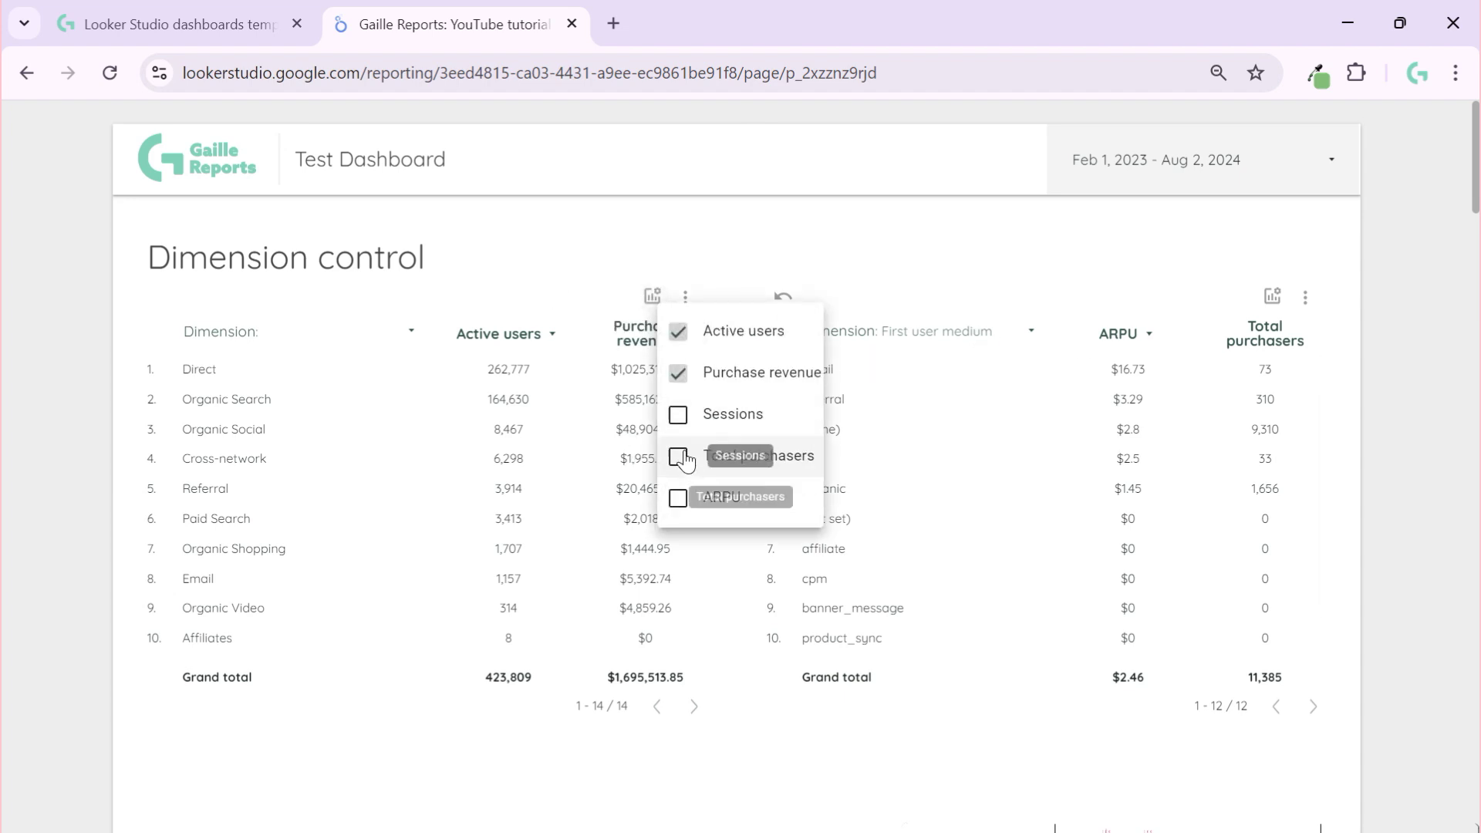
click(678, 456)
click(678, 498)
click(678, 373)
click(678, 331)
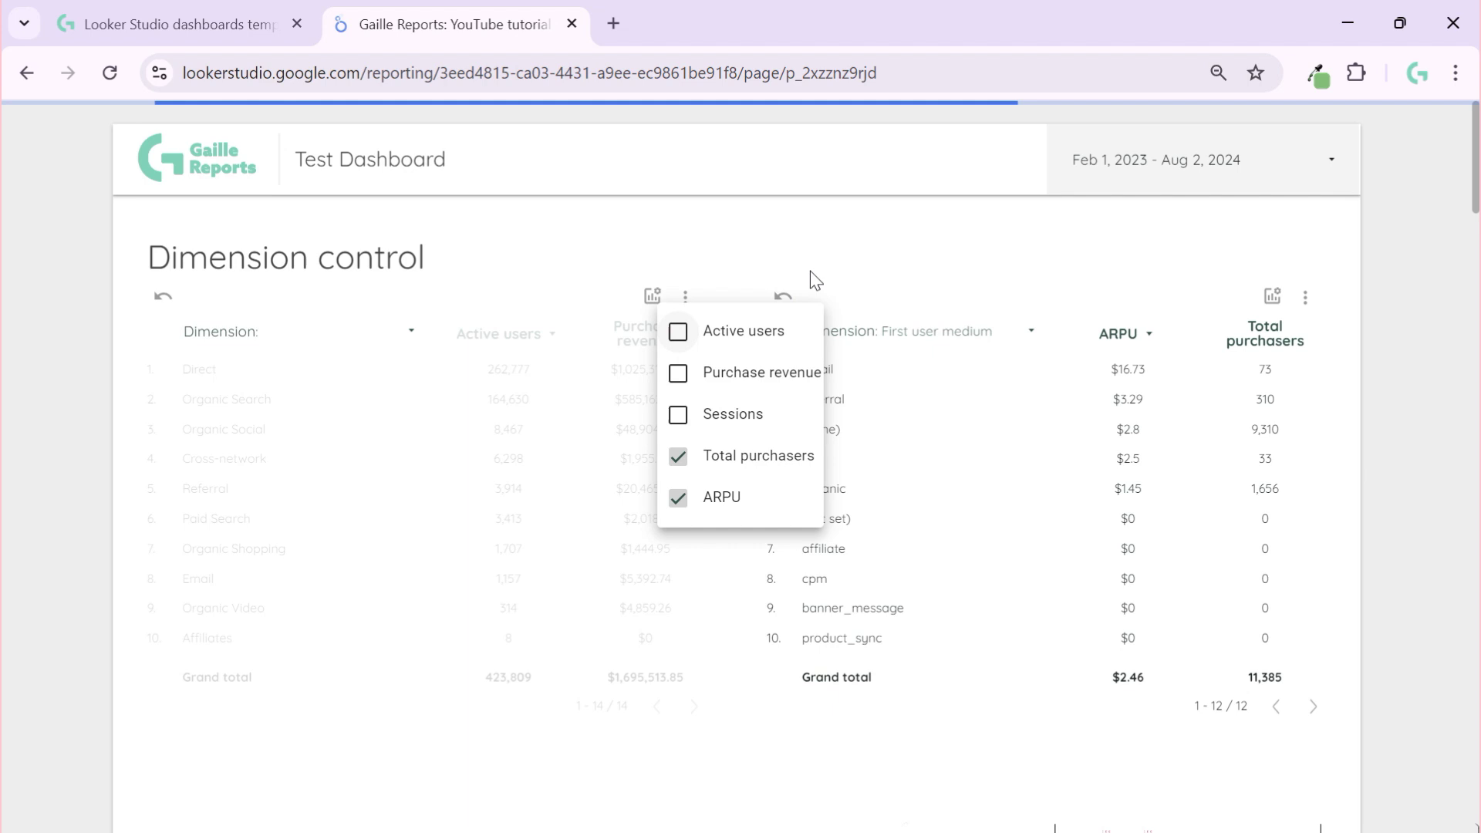
click(1101, 337)
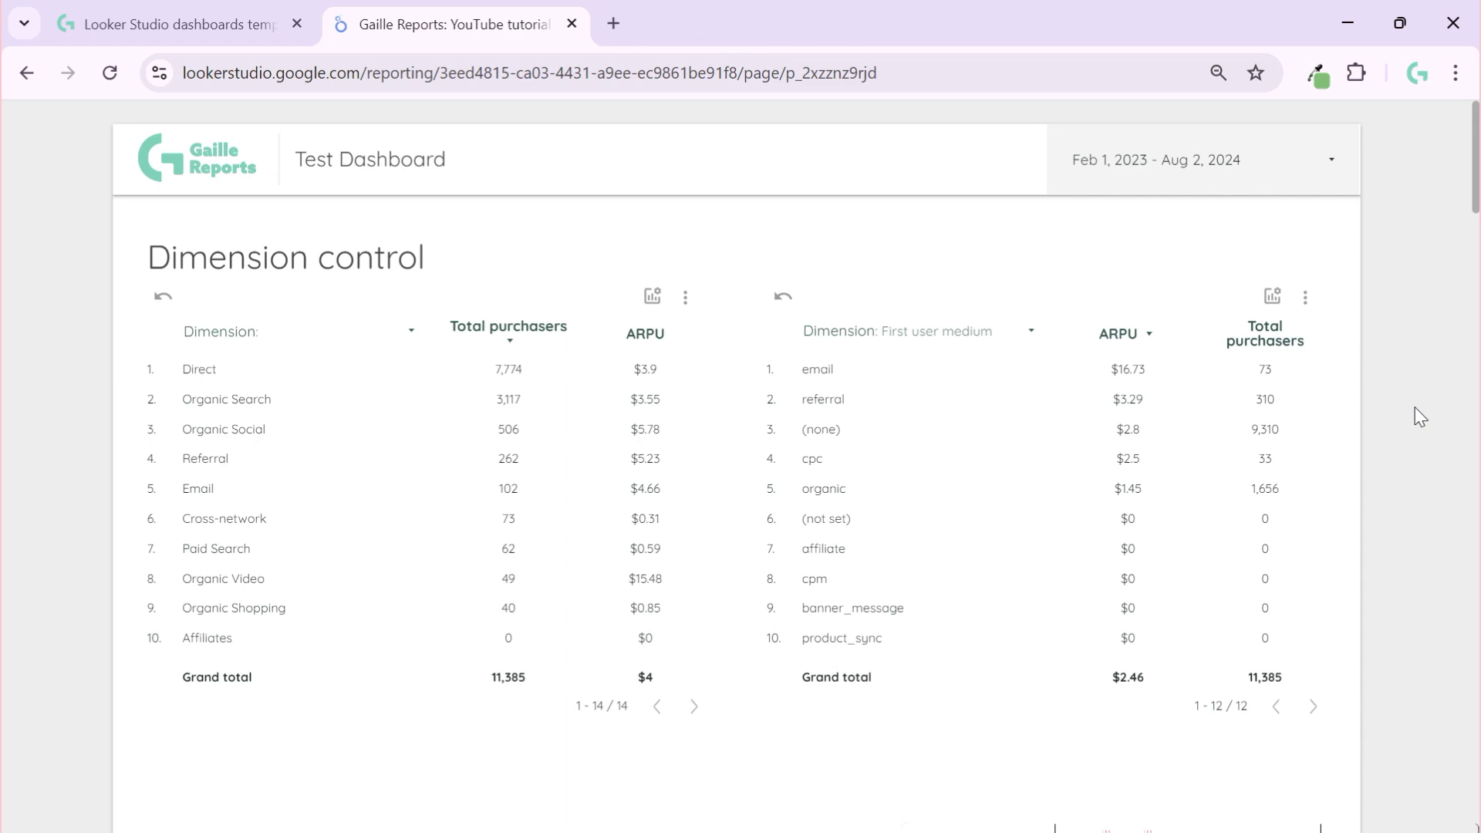
scroll(1415, 407, down, 8)
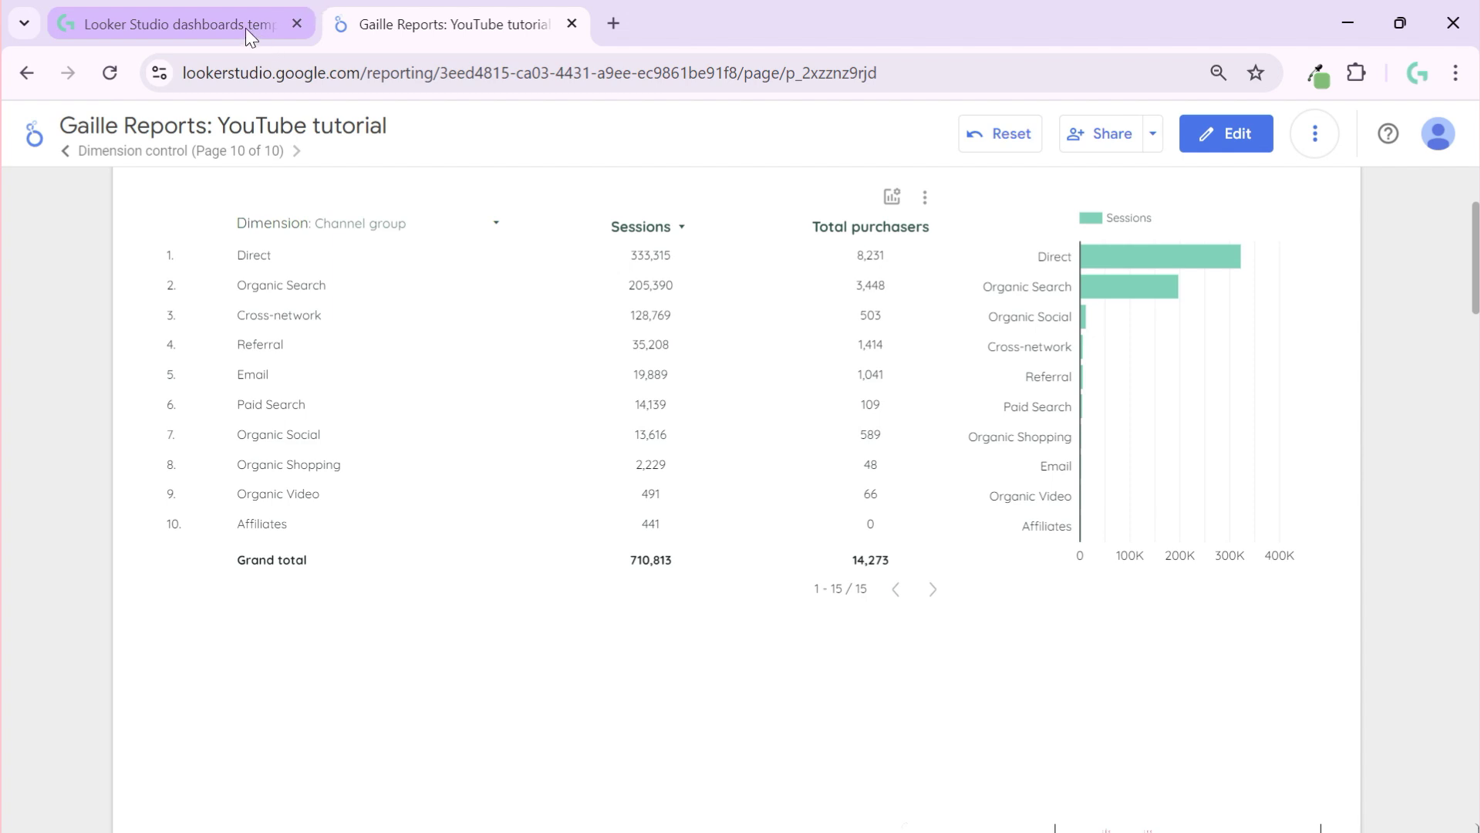
Step: Switch to the Gaille Reports template store tab and scroll through its first page of templates
click(233, 13)
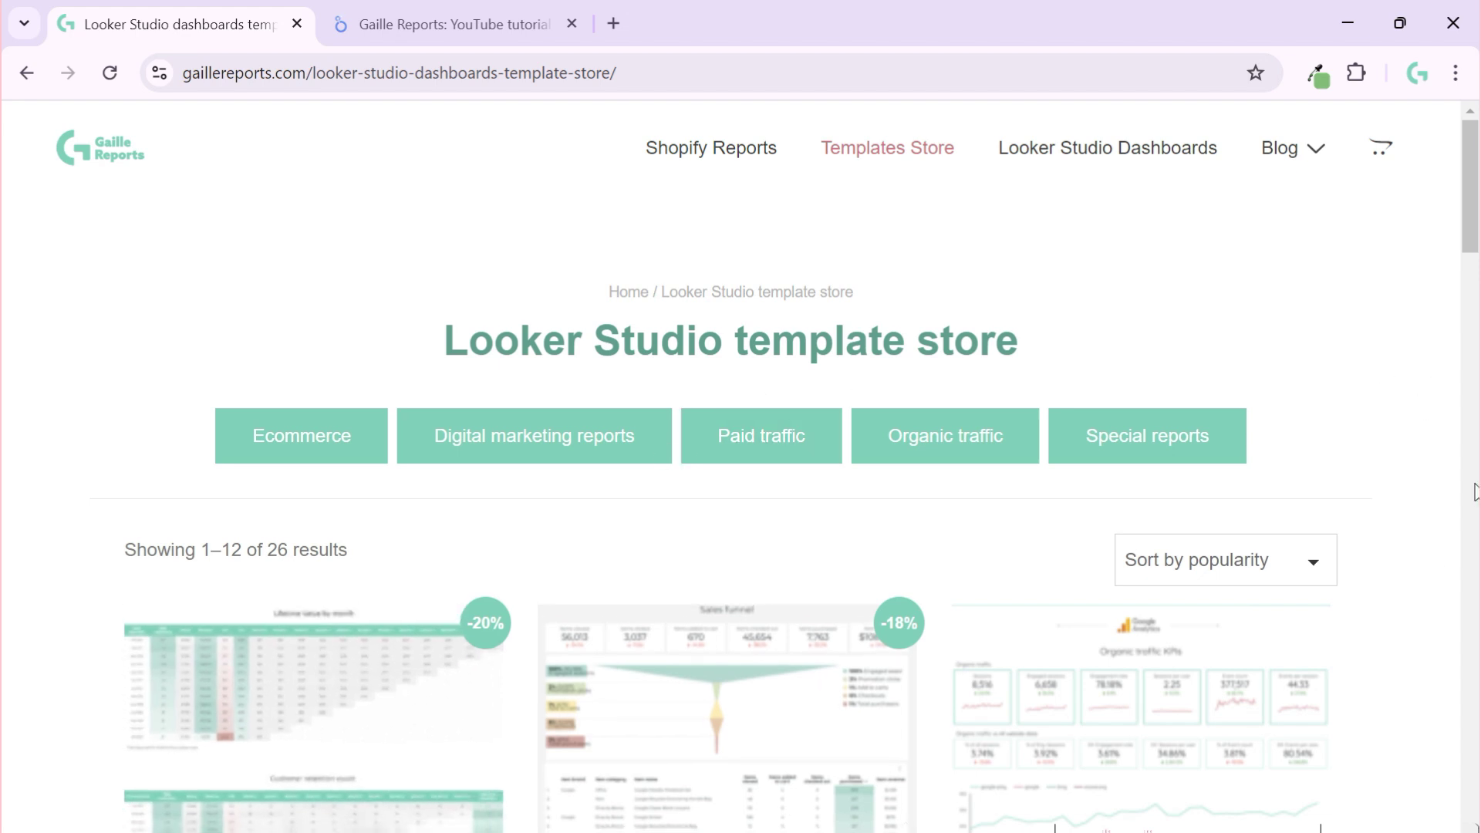
scroll(1434, 472, down, 15)
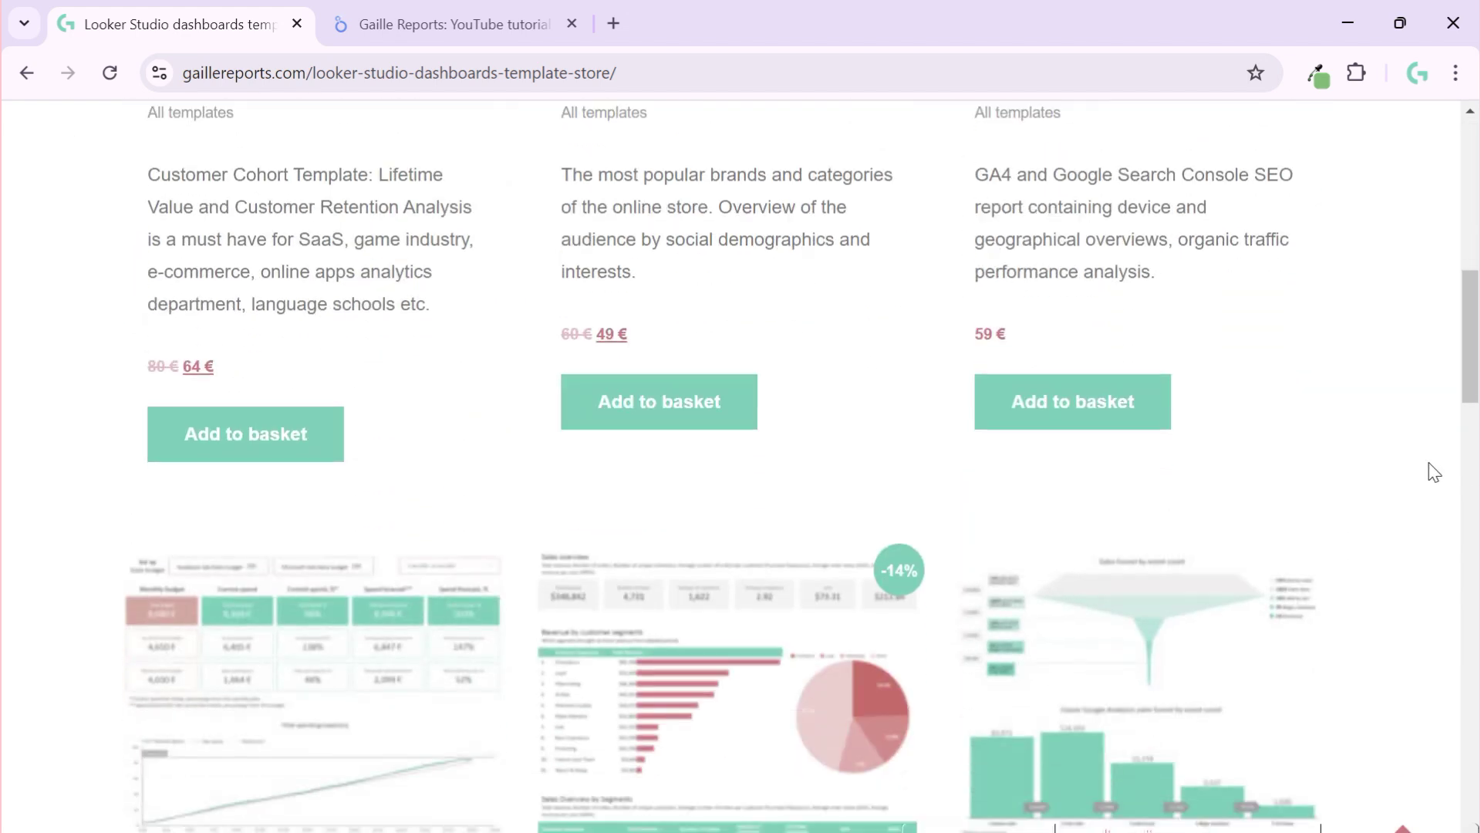
scroll(1434, 472, down, 9)
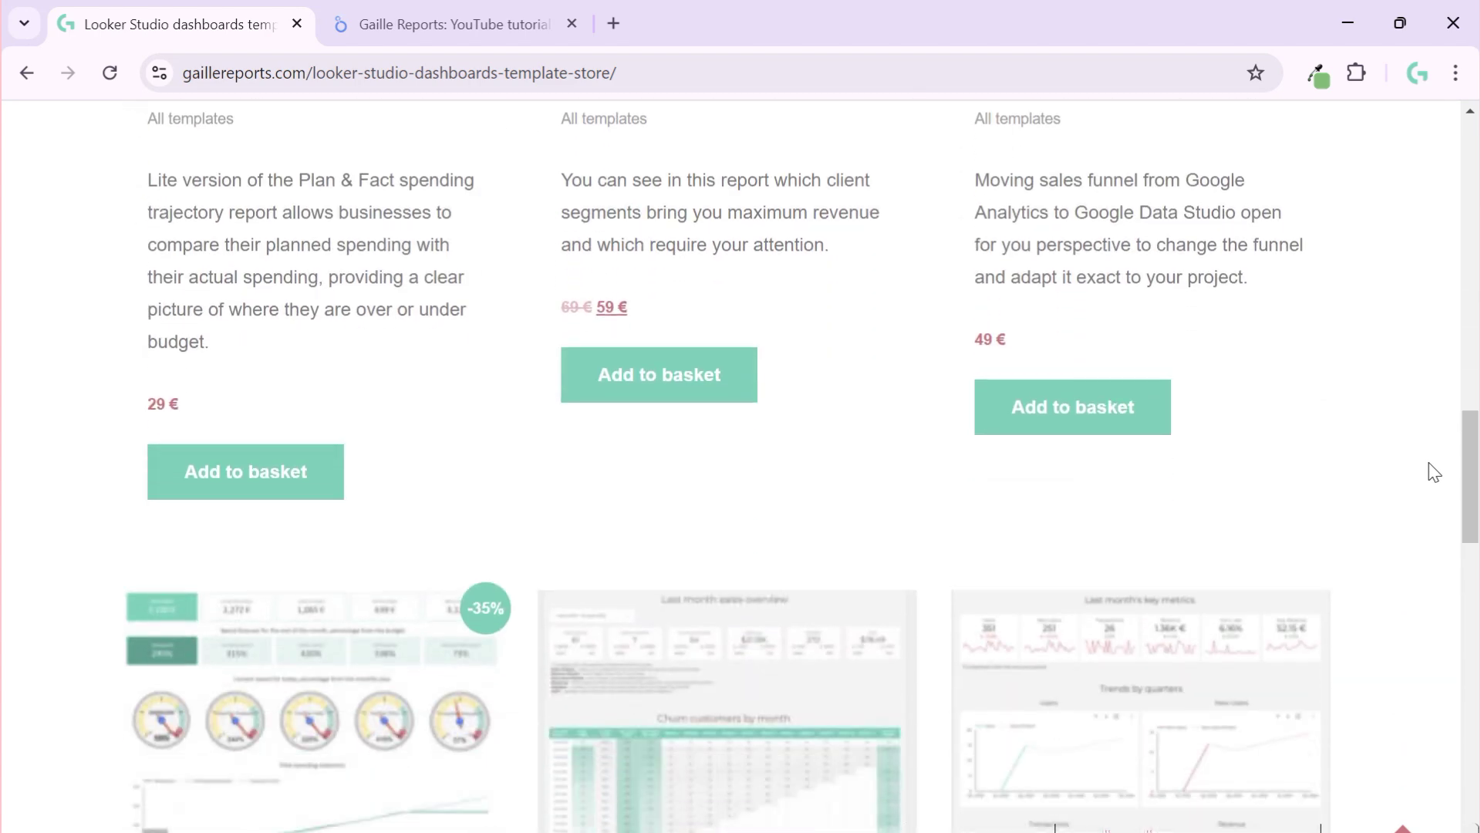
scroll(1434, 473, down, 10)
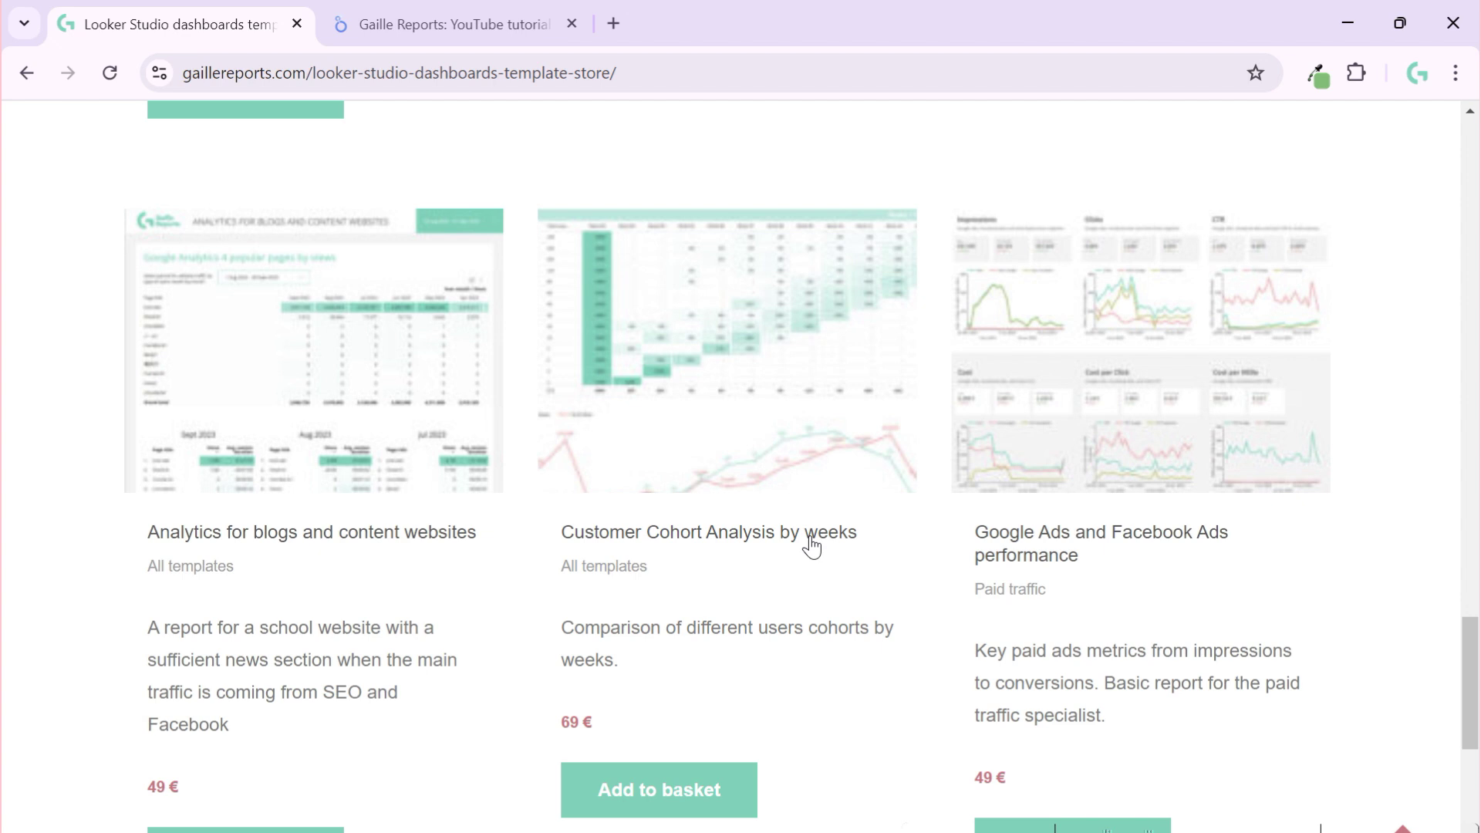
scroll(787, 500, down, 8)
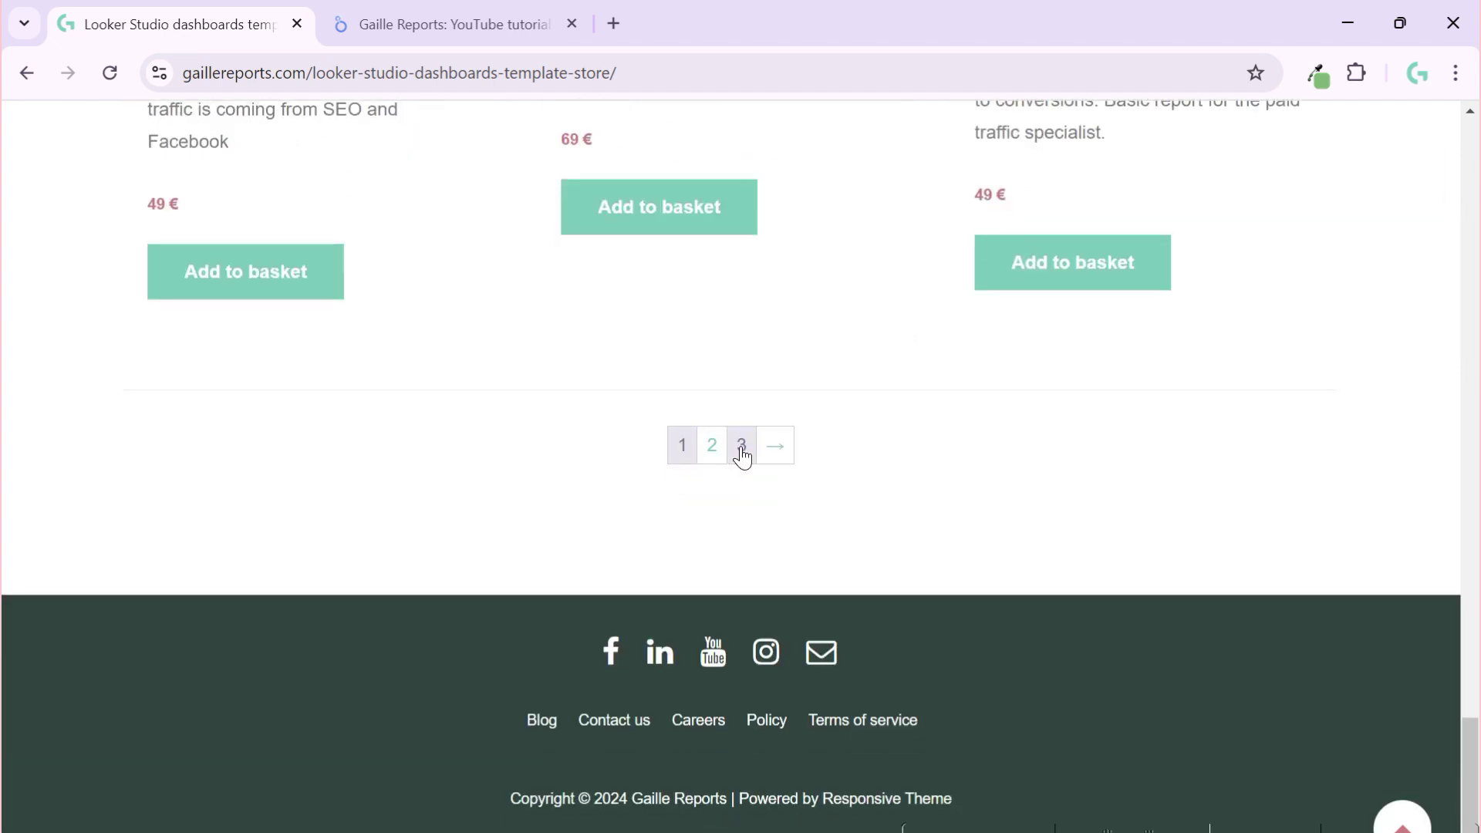
Step: Go to page 2 of the template store and scroll through its templates
click(713, 446)
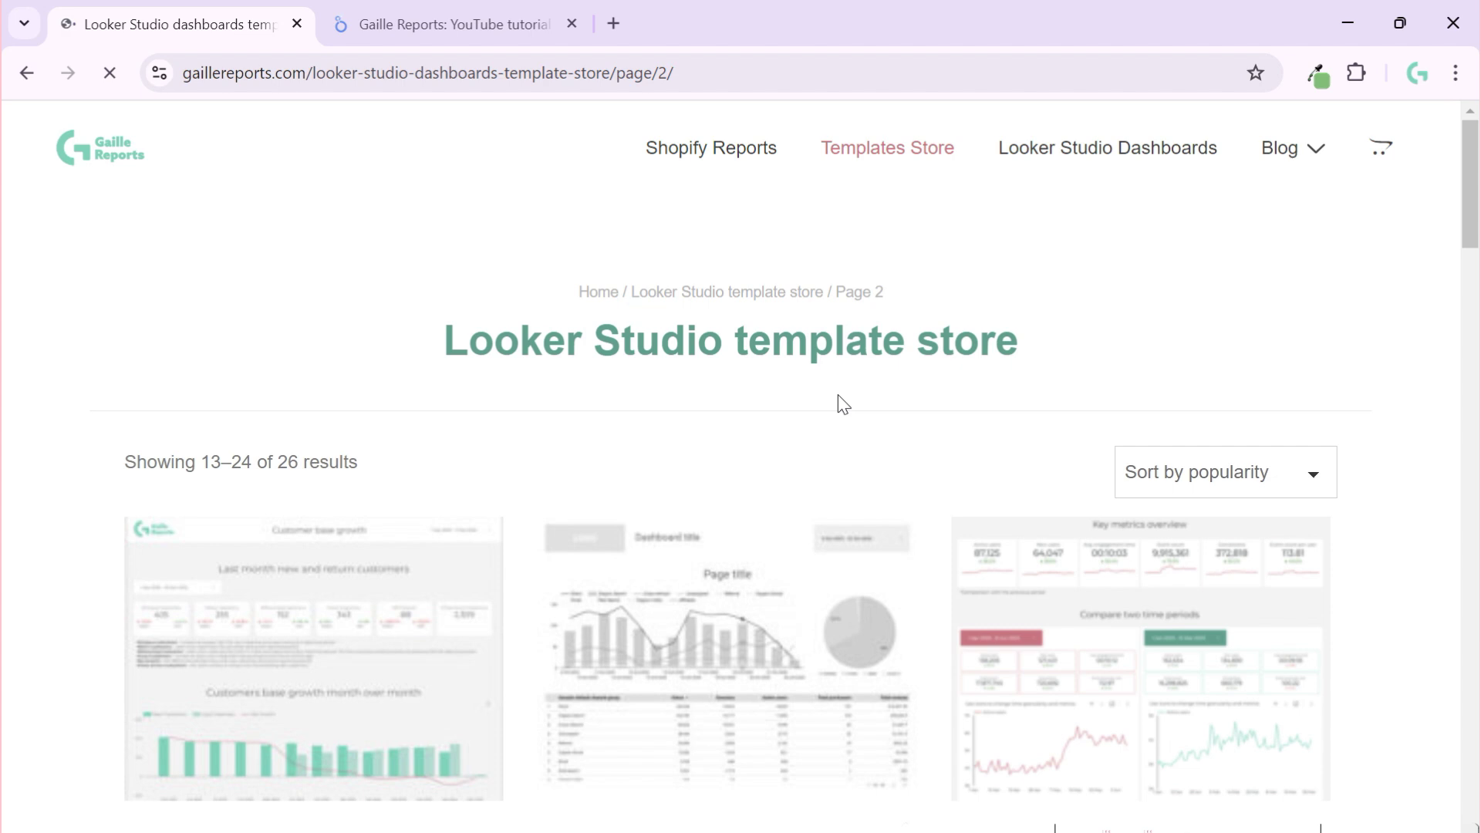
scroll(844, 405, down, 4)
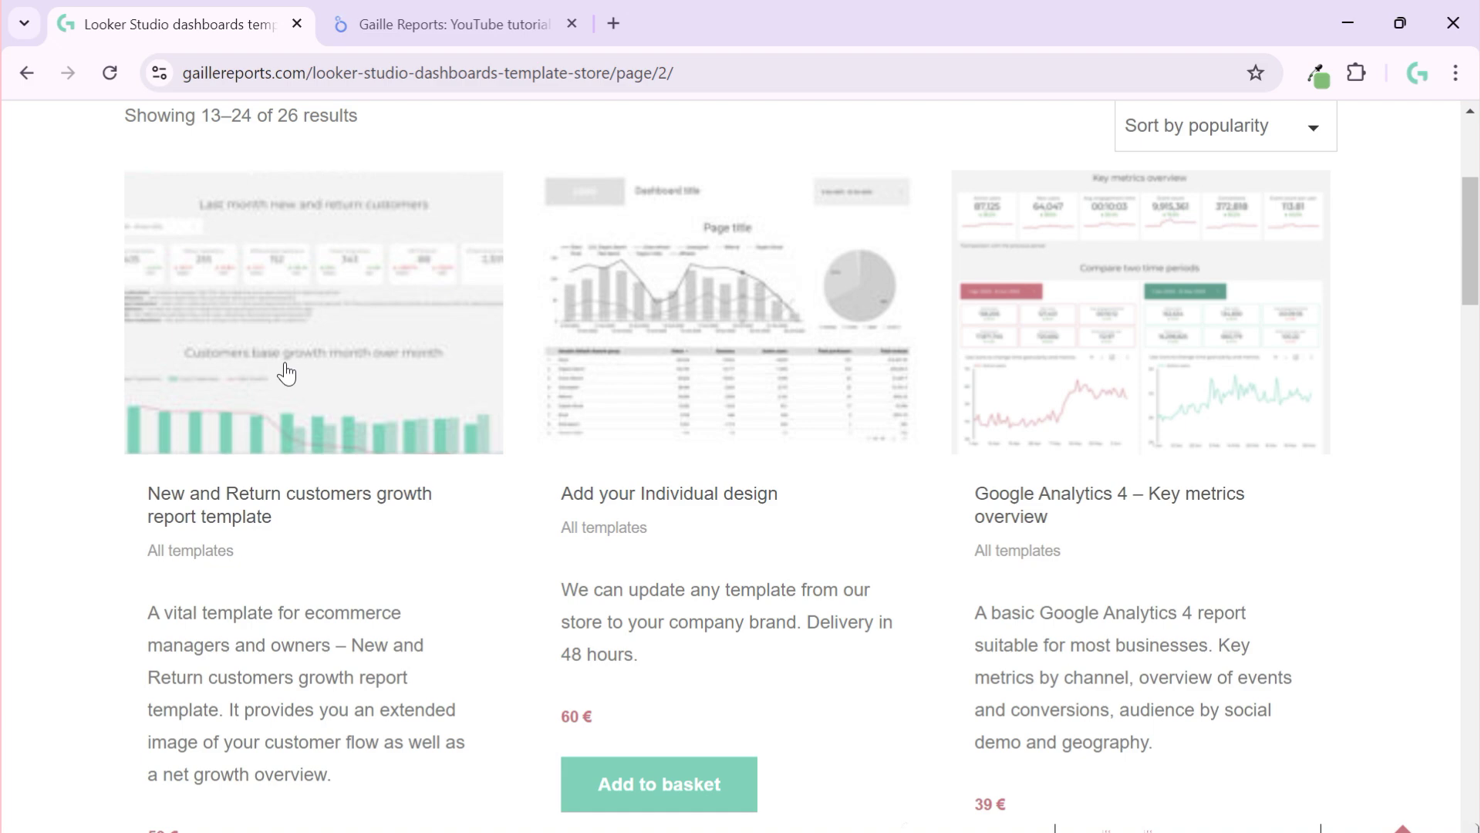
scroll(287, 375, down, 9)
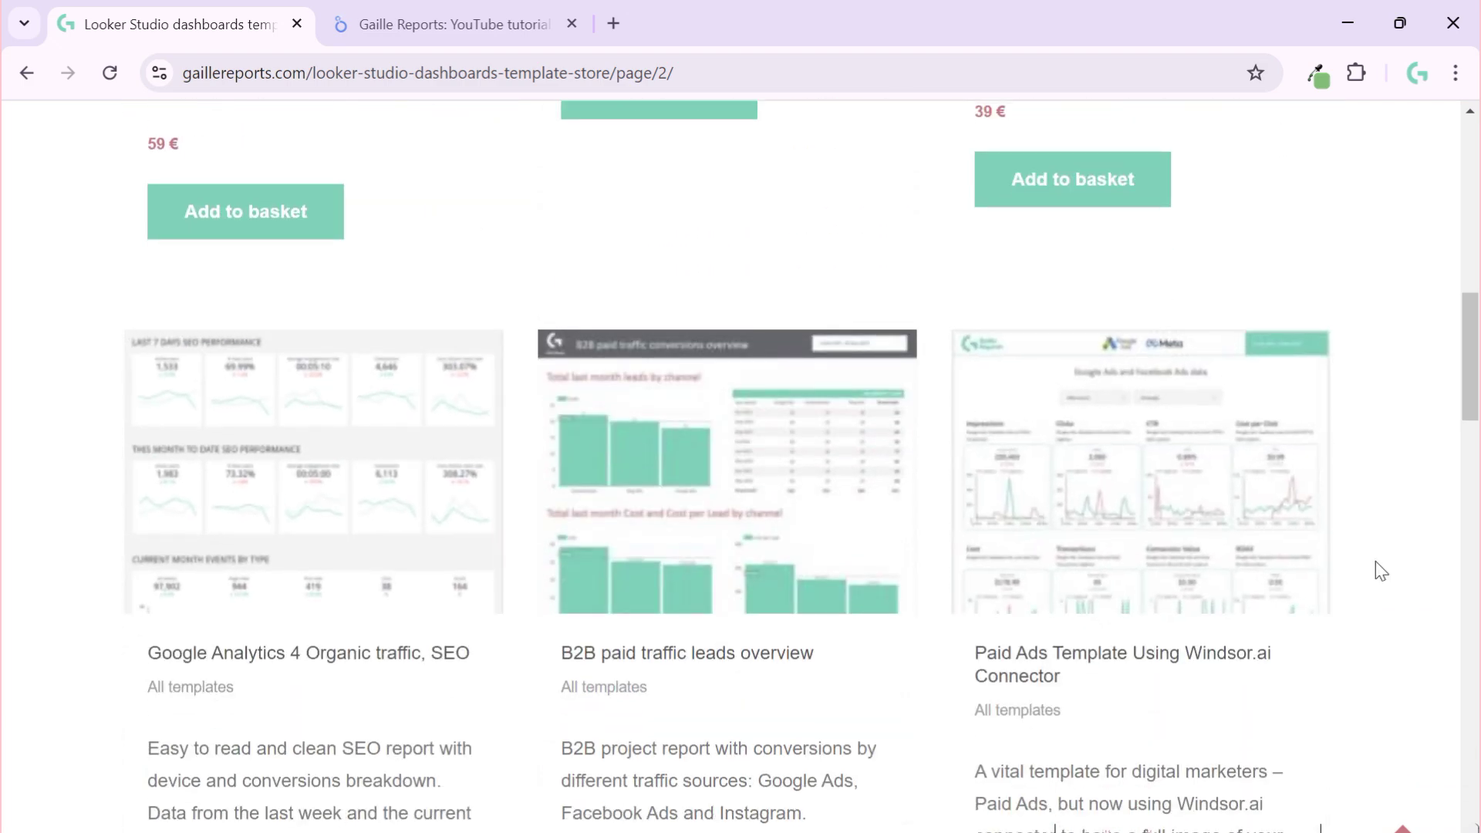
scroll(1377, 562, down, 8)
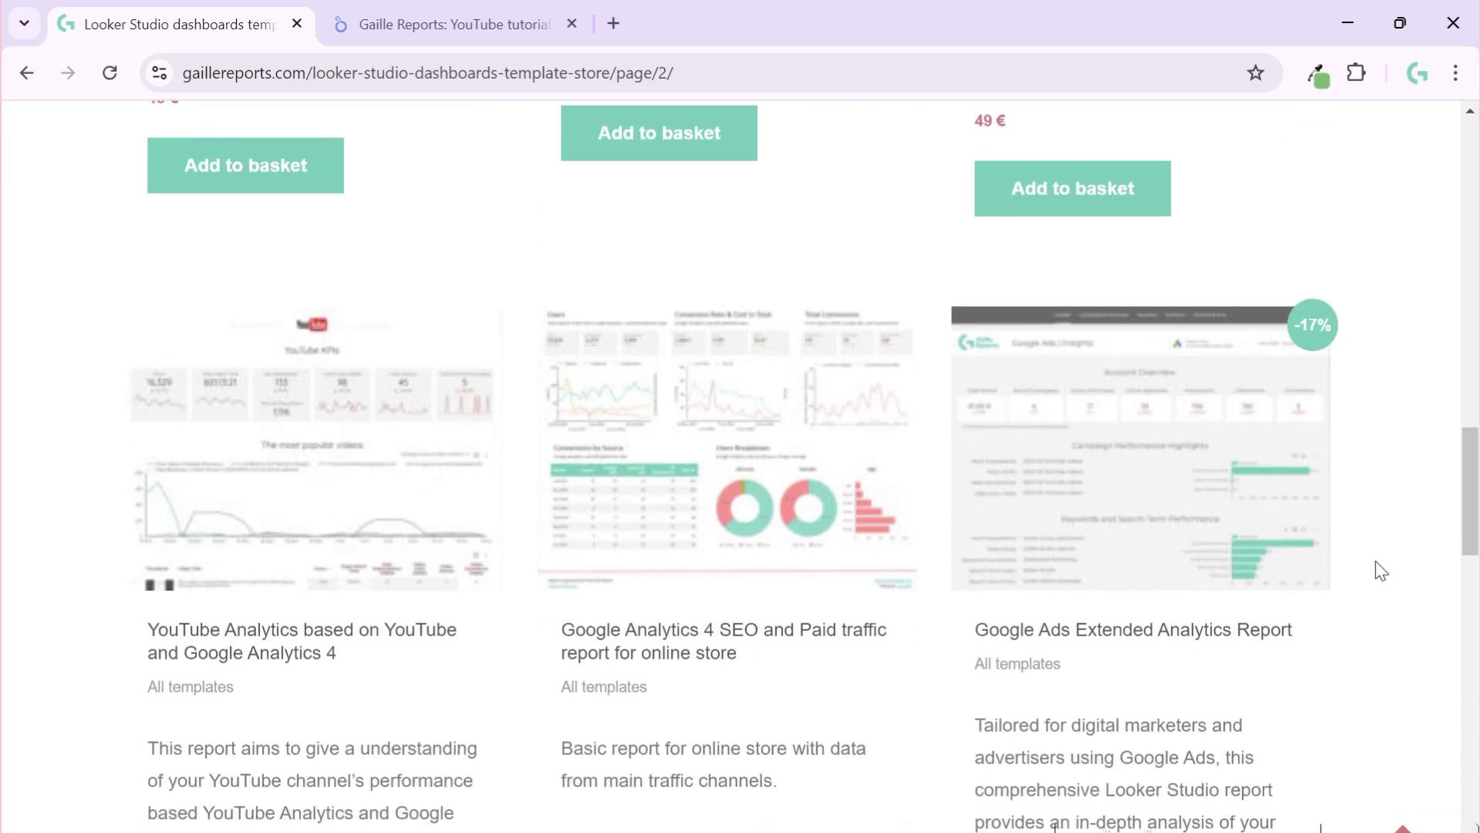
scroll(1377, 561, up, 20)
Step: Switch back to the 'Gaille Reports: YouTube tutorial' tab and scroll to the First user medium table ranked by ARPU
click(395, 19)
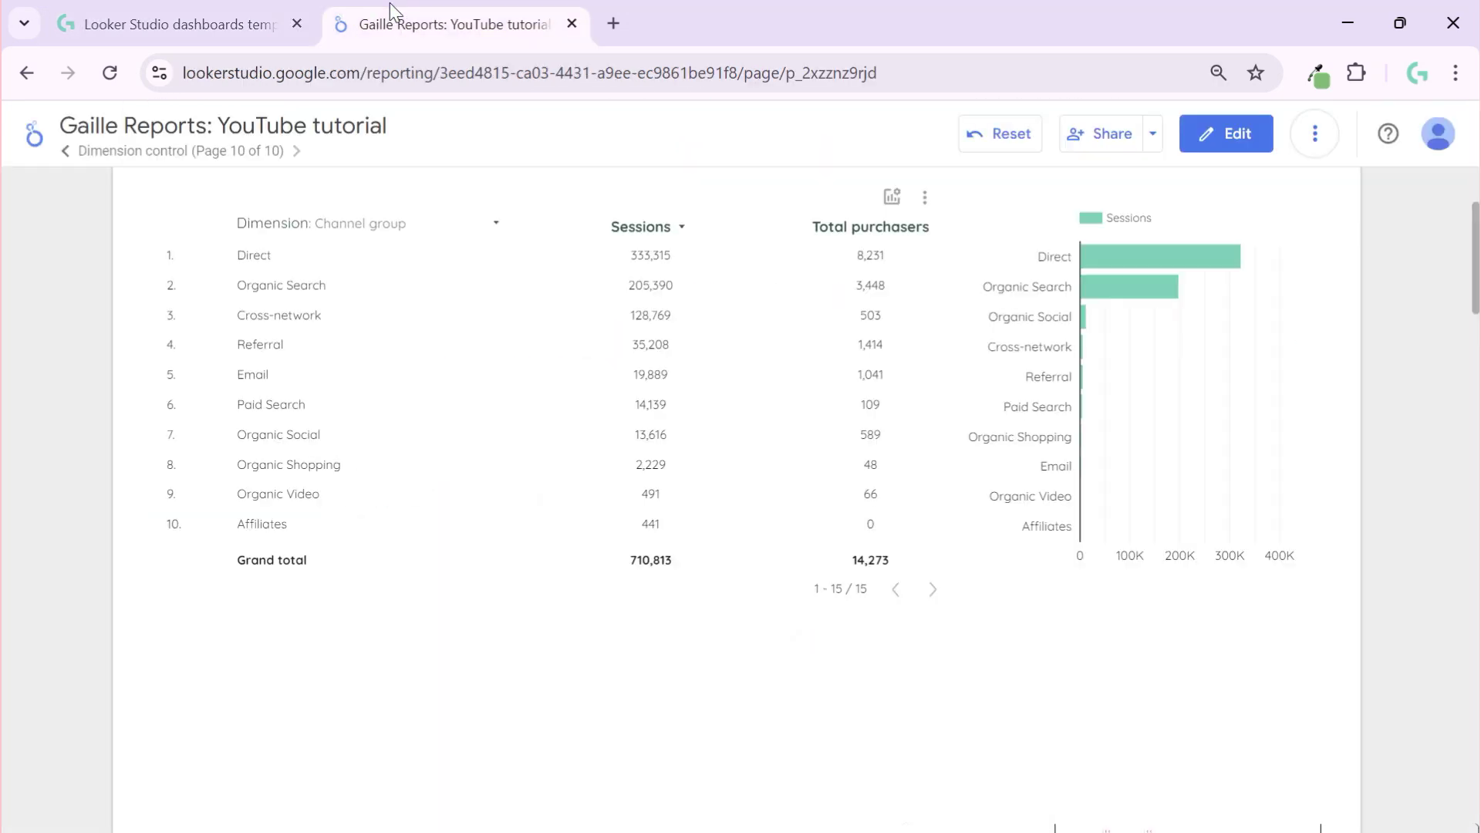
scroll(1283, 464, up, 7)
scroll(1283, 464, down, 1)
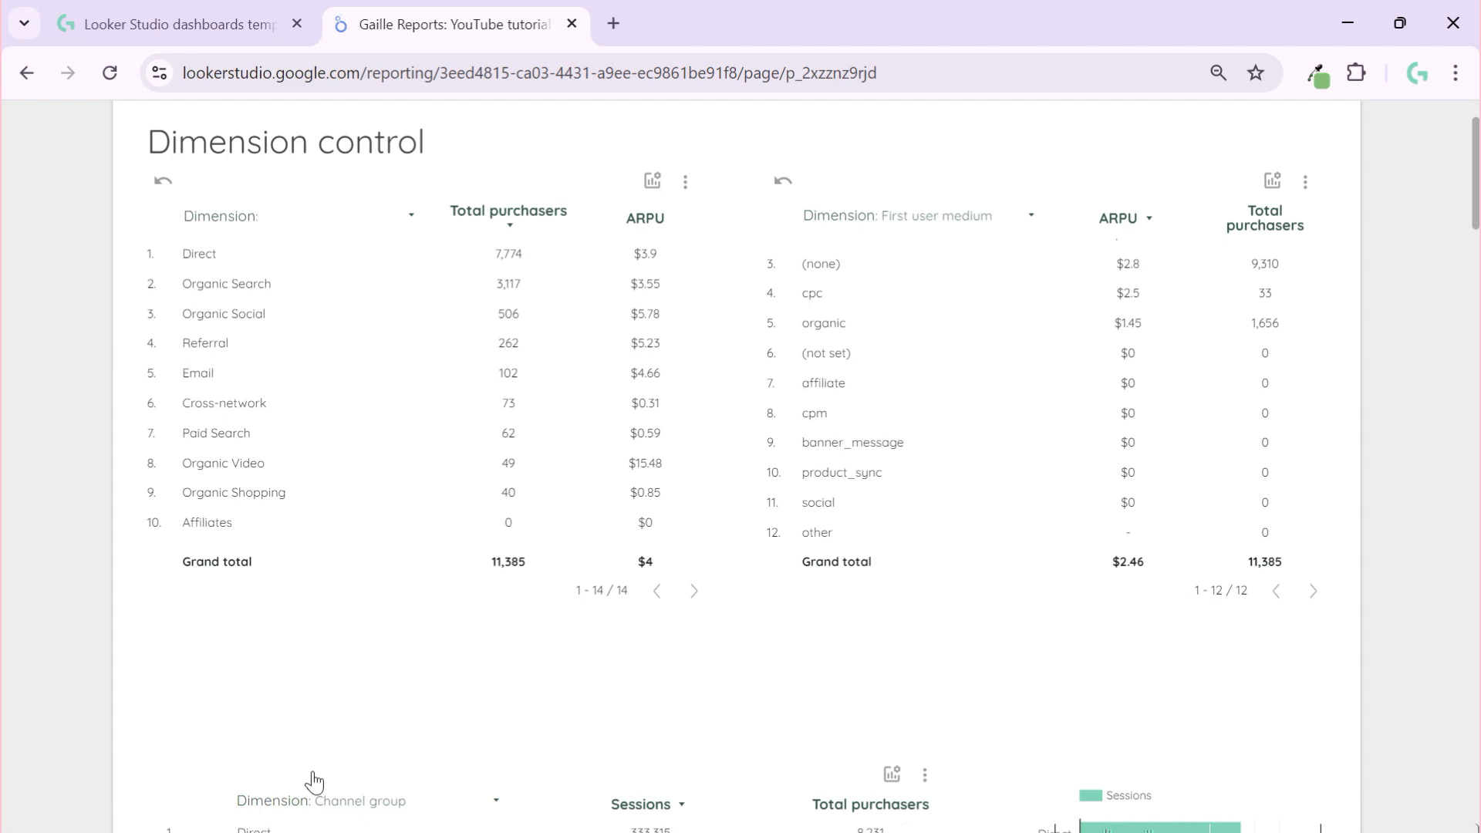
scroll(1327, 534, up, 1)
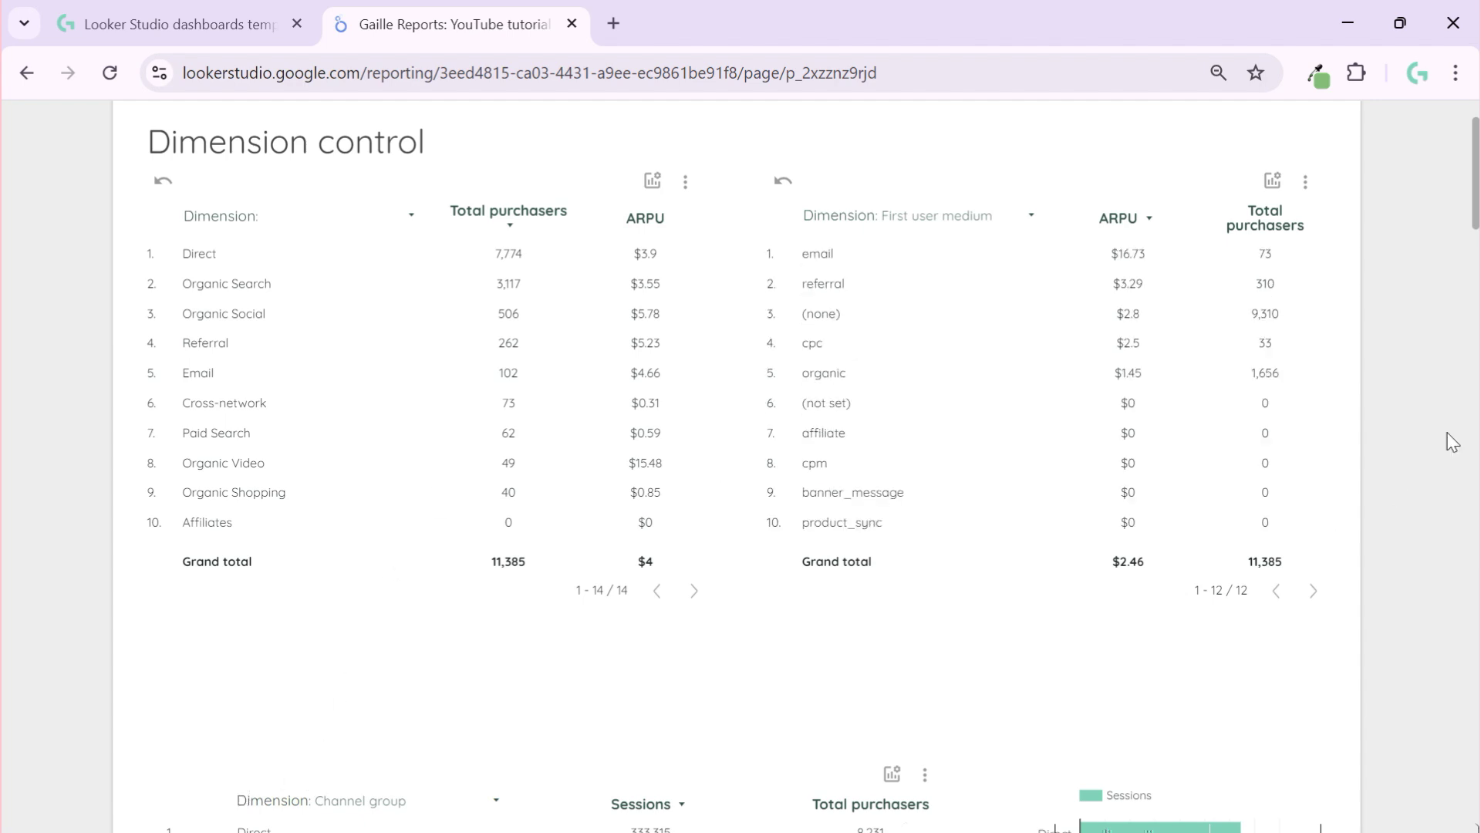
scroll(1432, 383, up, 2)
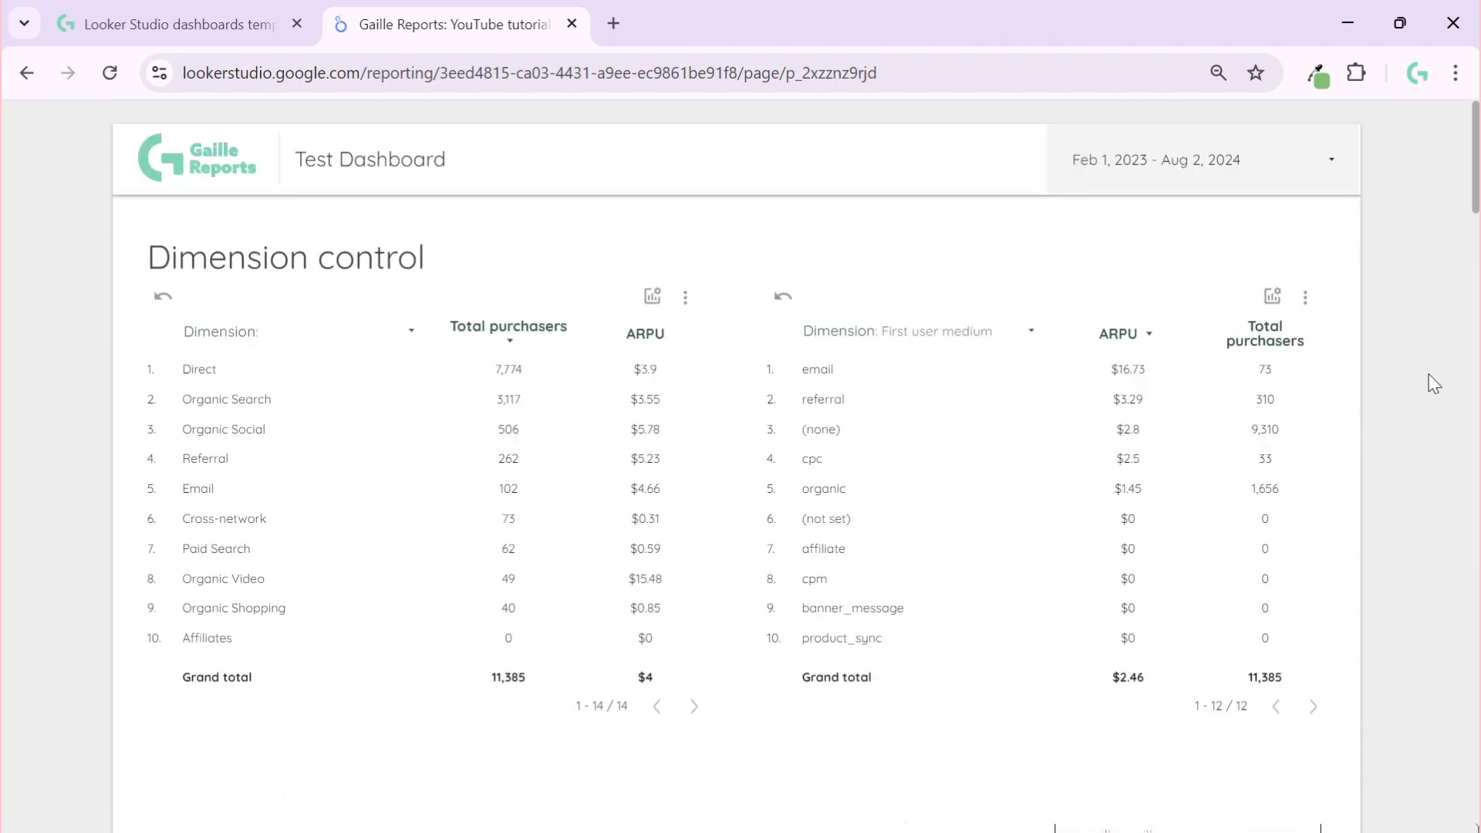